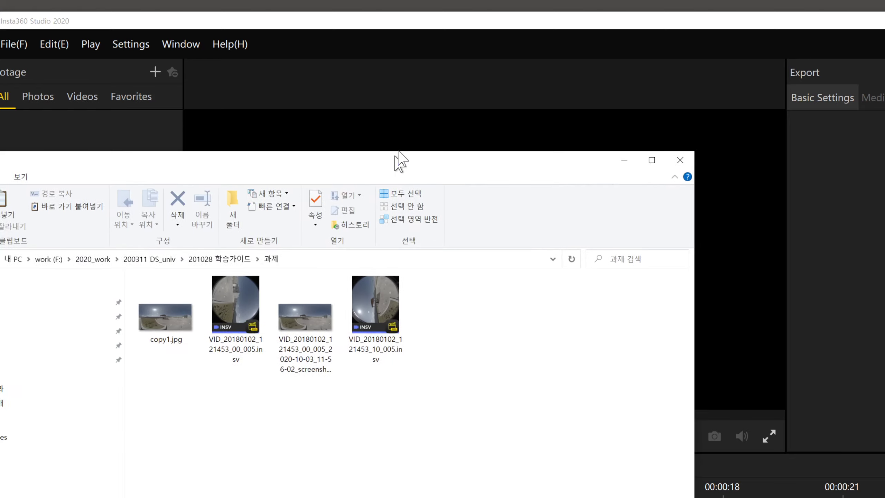
# - Show the files in the 과제 folder as extra large icons and sort them so the two INSV videos come first
pyautogui.moveTo(399, 163); pyautogui.dragTo(432, 49)
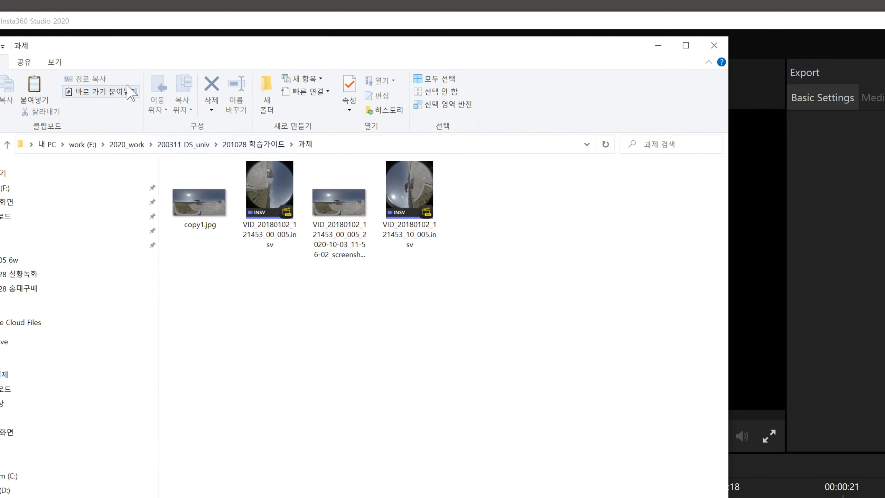
pyautogui.click(54, 62)
pyautogui.click(69, 82)
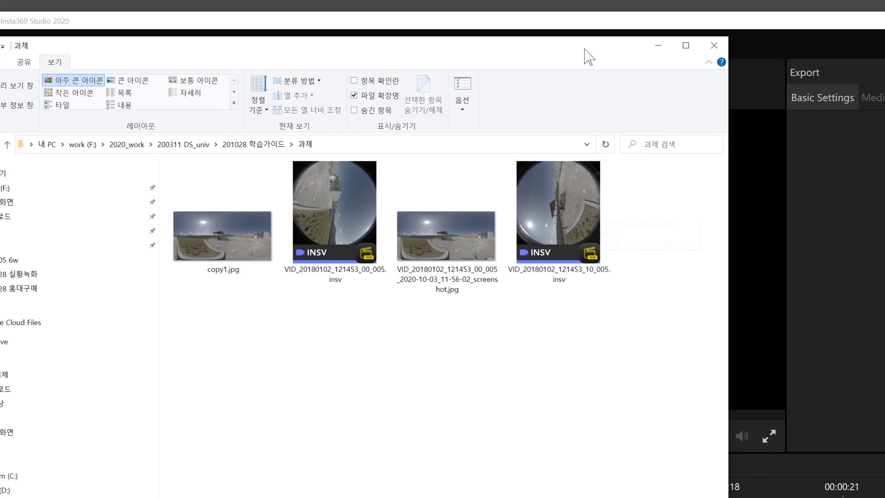
pyautogui.moveTo(585, 52); pyautogui.dragTo(731, 150)
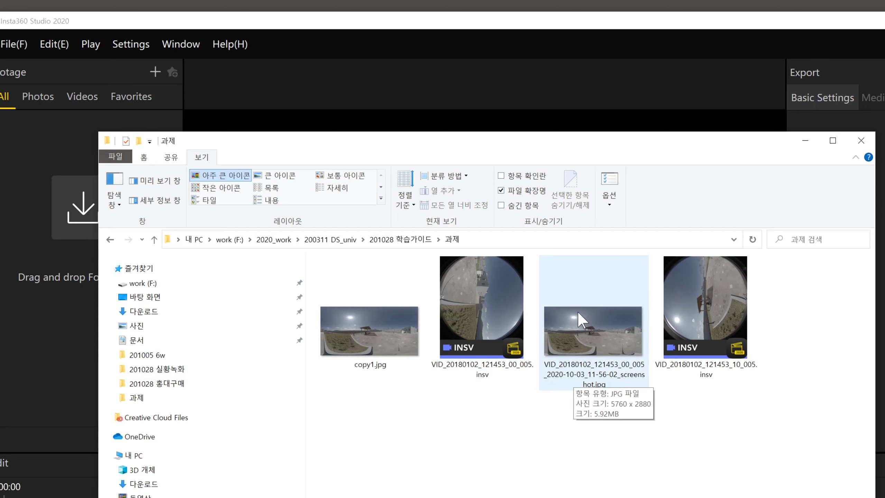
pyautogui.rightClick(732, 406)
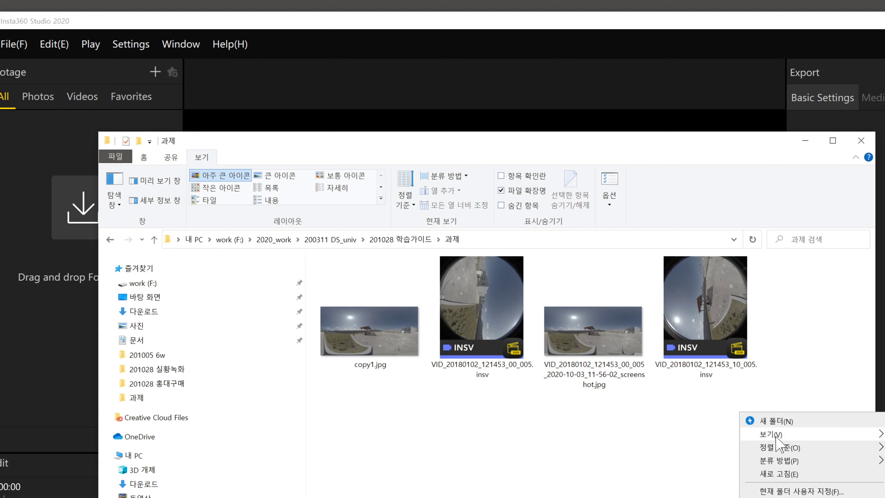
pyautogui.click(884, 474)
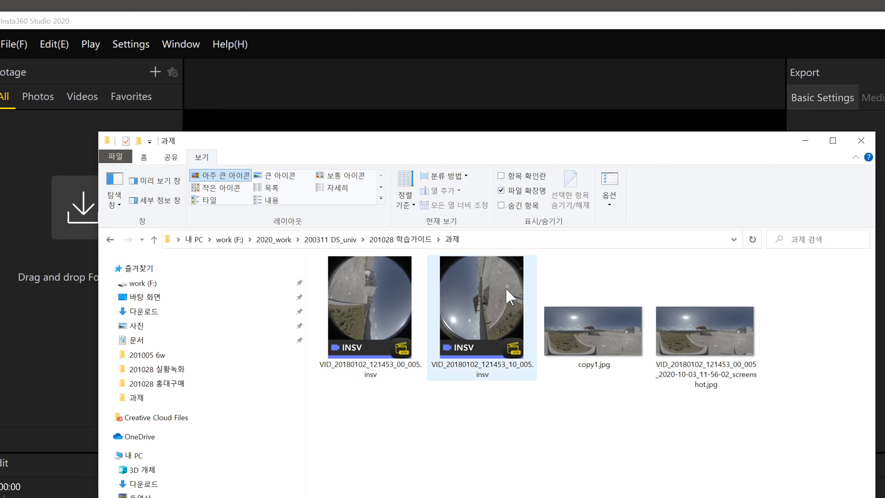
# - Import VID_20180102_121453_00_005.insv from the 과제 folder into the footage list and clear the file window from the preview
pyautogui.moveTo(484, 149); pyautogui.dragTo(617, 154)
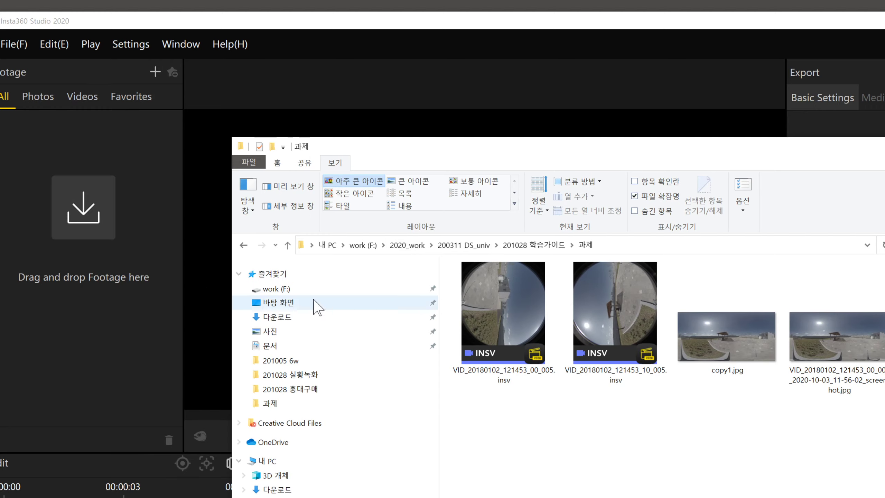
pyautogui.moveTo(505, 314); pyautogui.dragTo(88, 227)
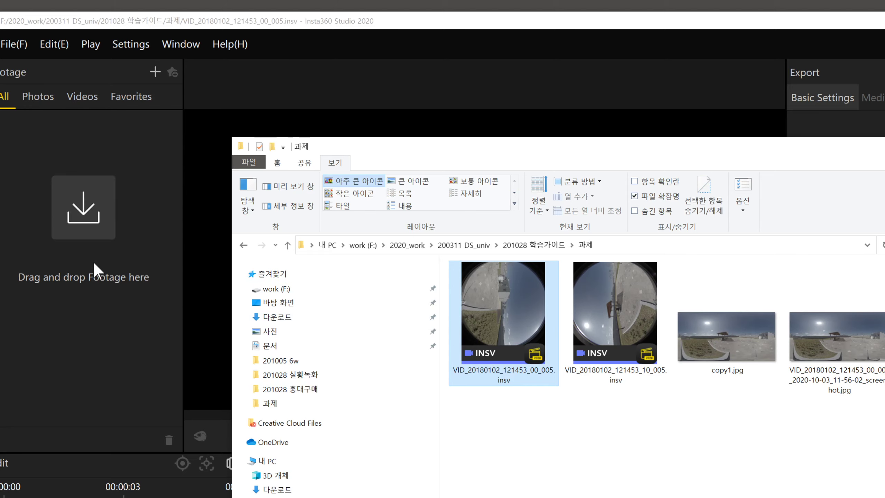
pyautogui.moveTo(845, 160); pyautogui.dragTo(884, 223)
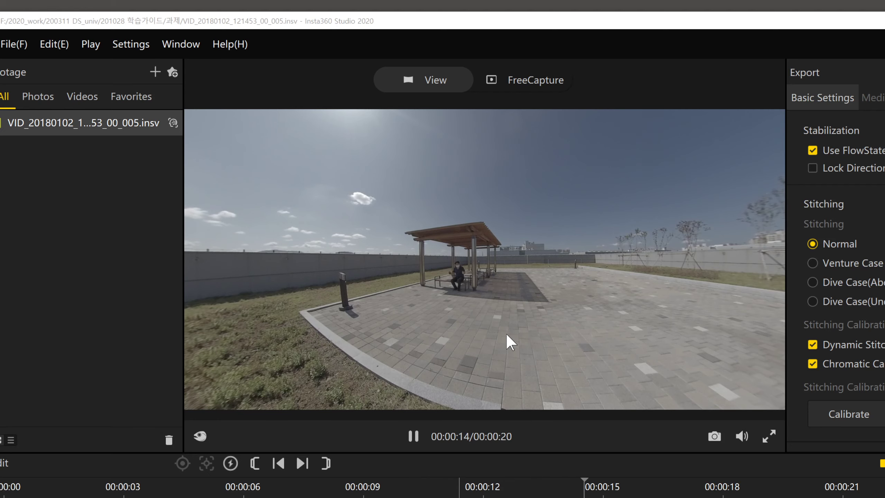
# - Look around the playing 360-degree clip, tilting the view to the ground at the tripod and back to the pavilion
pyautogui.moveTo(512, 292); pyautogui.dragTo(506, 170)
pyautogui.moveTo(521, 312); pyautogui.dragTo(511, 296)
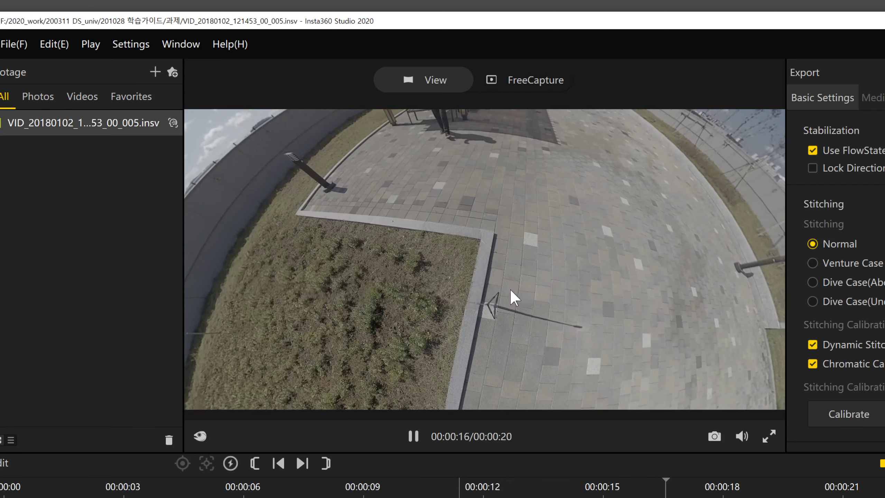
pyautogui.moveTo(525, 245); pyautogui.dragTo(541, 275)
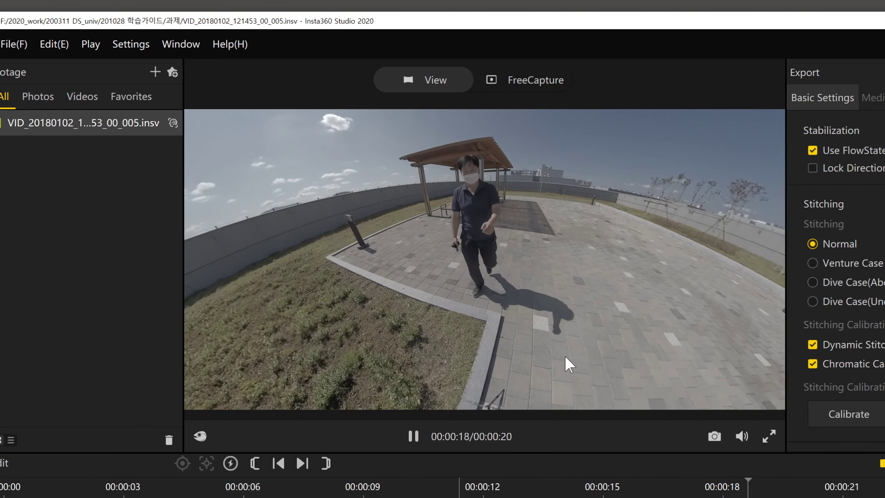
# - Inspect the clip at about 10, 9, 7 and 5 seconds, and play it from the 5-second mark
pyautogui.click(402, 493)
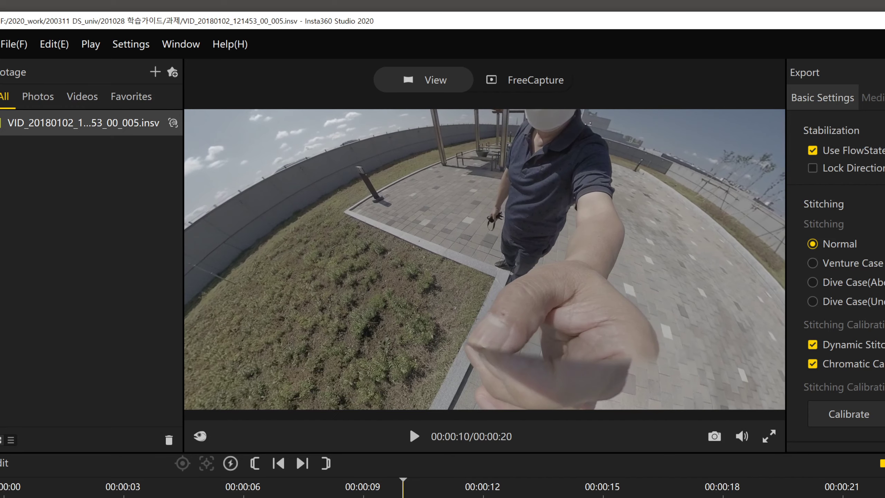
pyautogui.moveTo(402, 493)
pyautogui.mouseDown()
pyautogui.moveTo(379, 493)
pyautogui.moveTo(389, 493)
pyautogui.mouseUp()
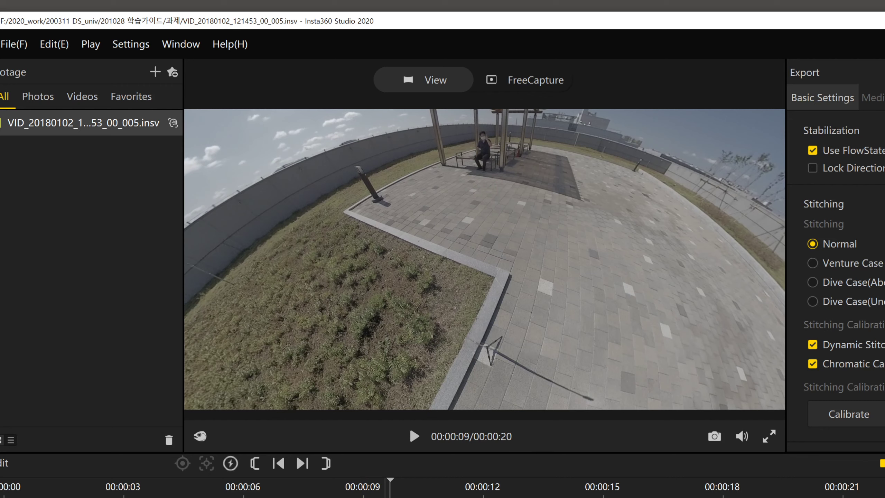
pyautogui.moveTo(387, 492); pyautogui.dragTo(314, 492)
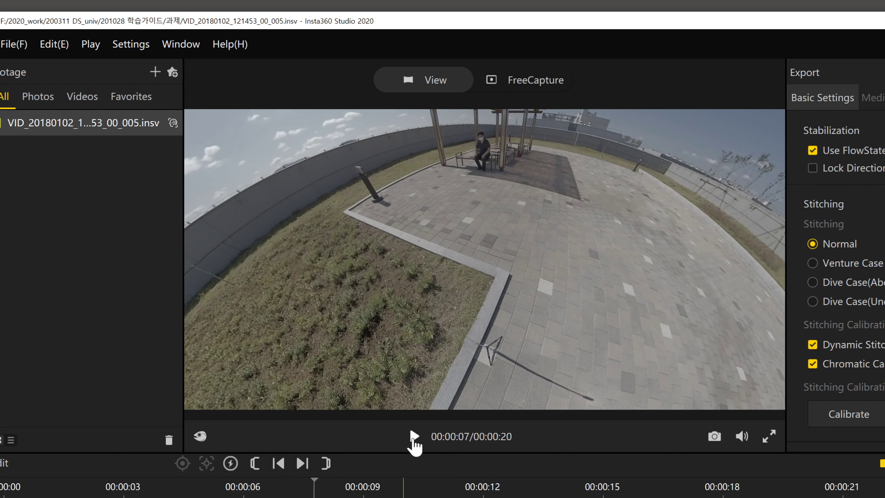
pyautogui.click(414, 436)
pyautogui.click(203, 488)
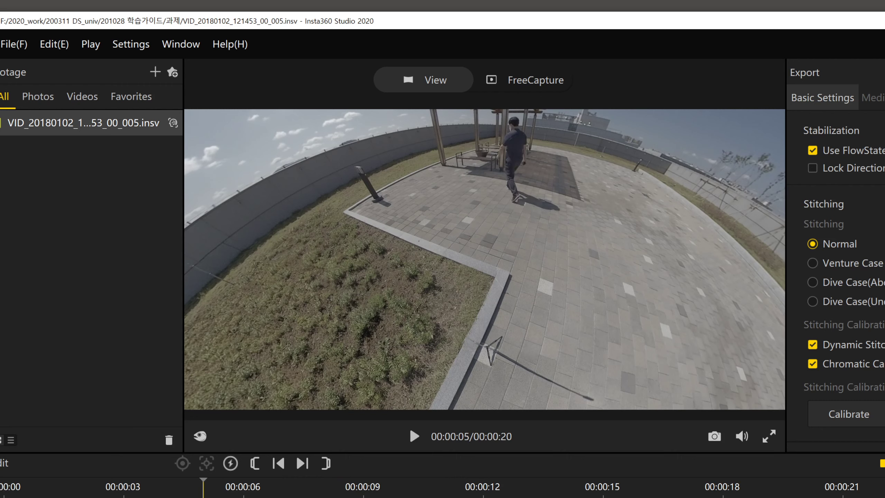
pyautogui.click(412, 438)
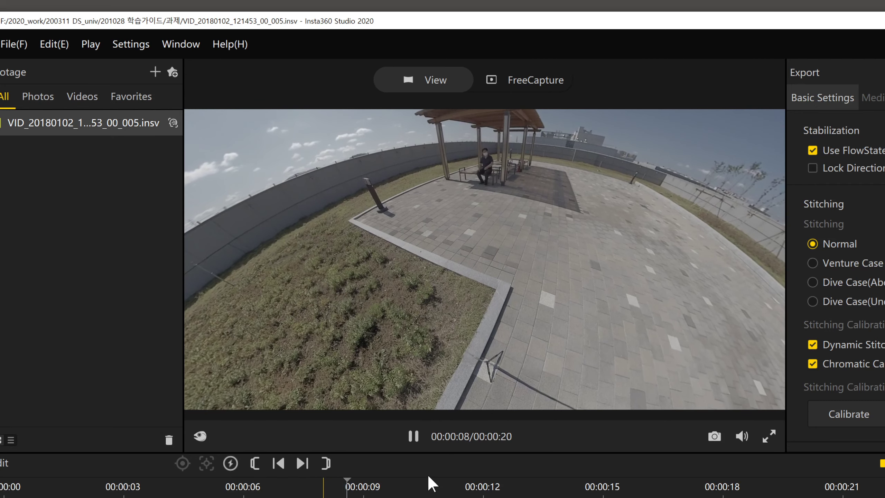
# - Compare frames at about 2, 17, 13, 12 and 8 seconds, and play and pause the part where the man sits
pyautogui.click(415, 440)
pyautogui.click(83, 491)
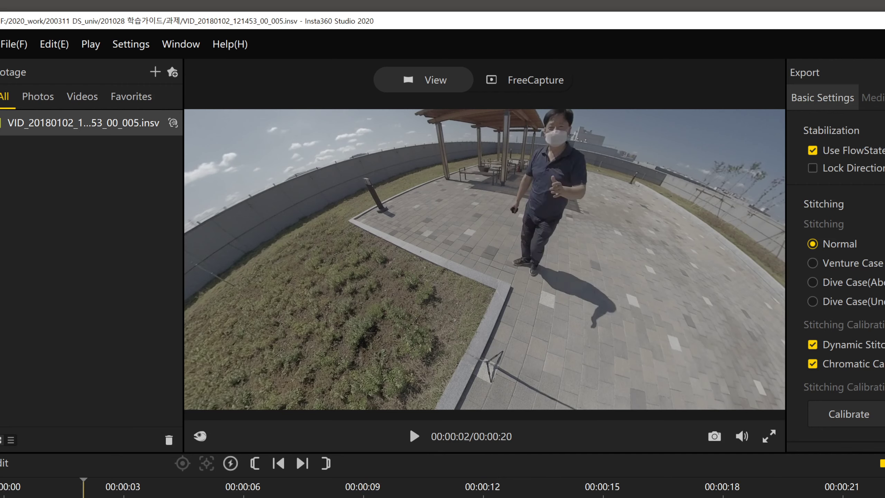
pyautogui.click(682, 492)
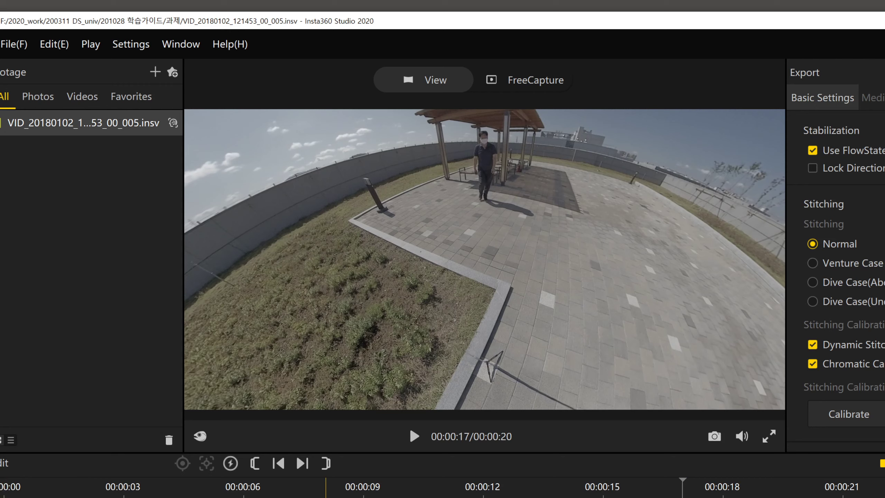
pyautogui.click(326, 491)
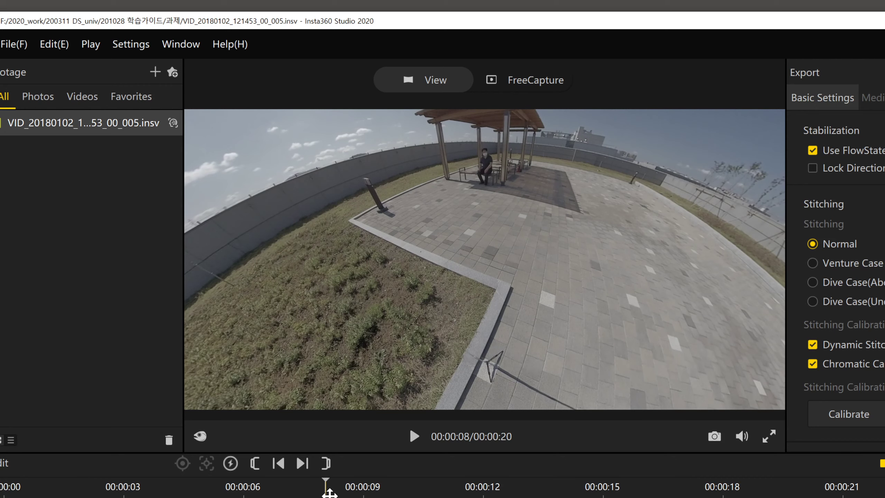
pyautogui.click(522, 492)
pyautogui.click(483, 493)
pyautogui.click(328, 492)
pyautogui.click(415, 437)
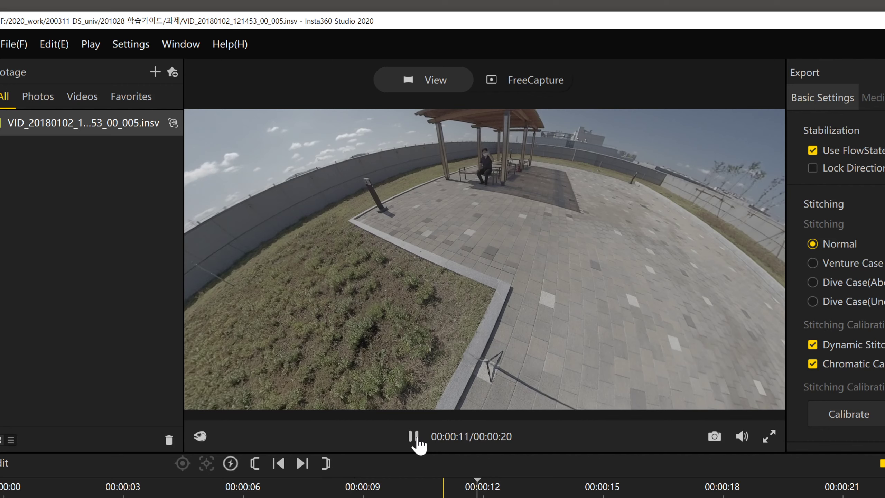
pyautogui.click(414, 438)
# - Rotate the view around the paused 8-second frame and switch the preview to the flat full 360-degree panorama
pyautogui.moveTo(512, 215); pyautogui.dragTo(444, 297)
pyautogui.moveTo(467, 295); pyautogui.dragTo(476, 312)
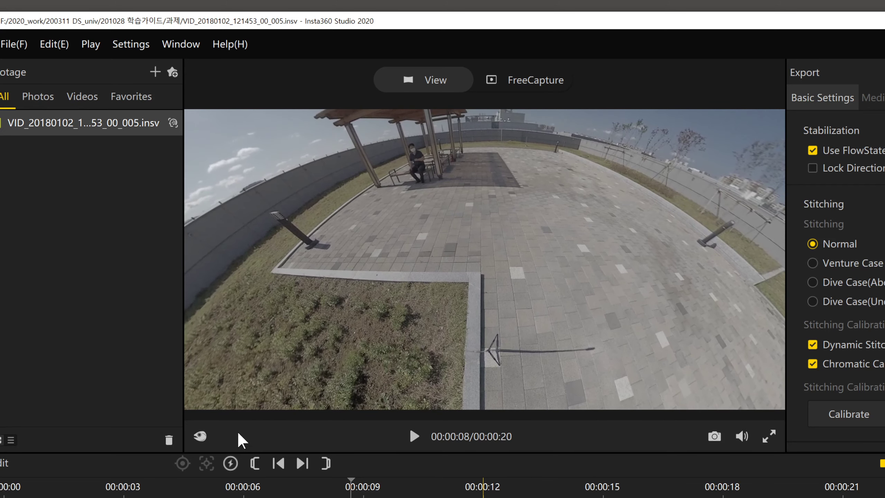
pyautogui.moveTo(202, 442)
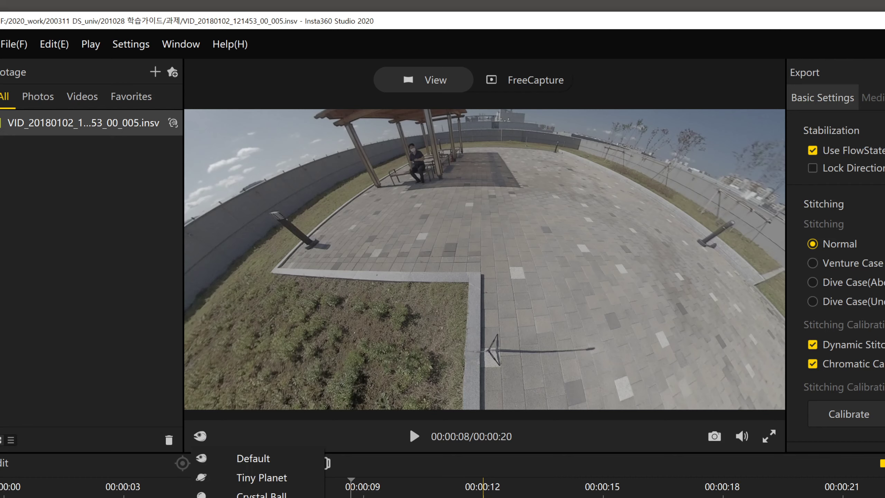
pyautogui.click(203, 497)
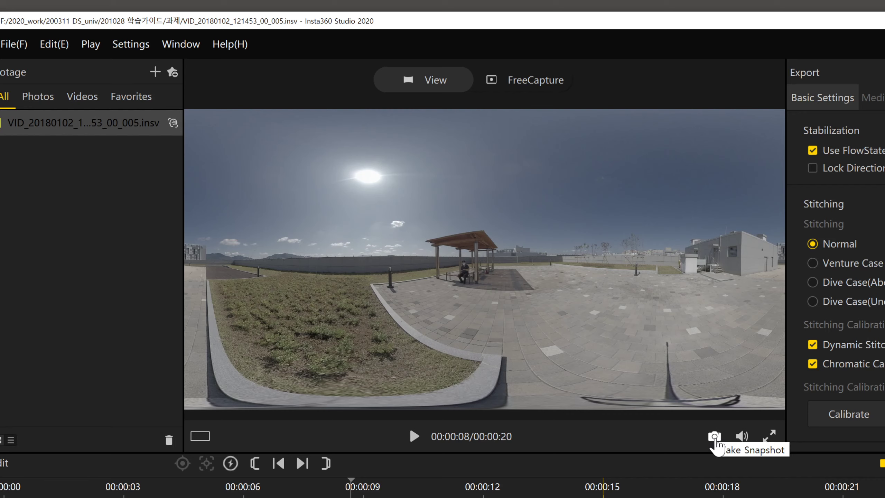
pyautogui.click(714, 436)
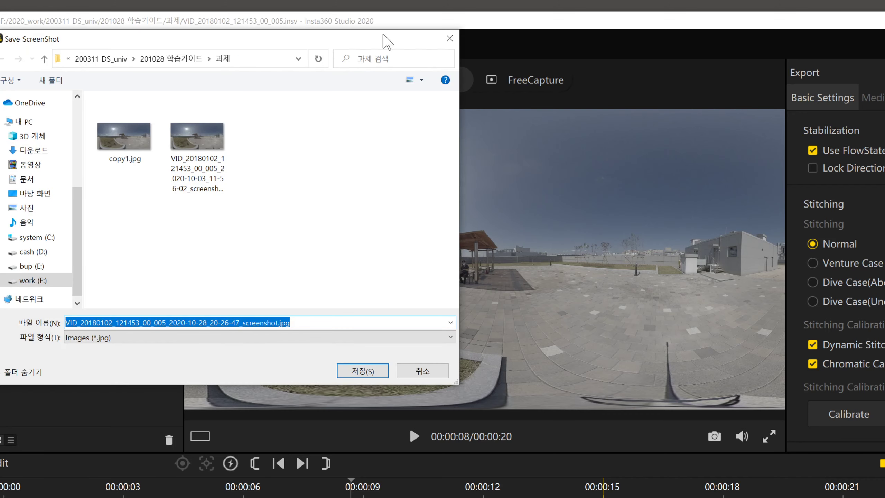
pyautogui.moveTo(405, 39); pyautogui.dragTo(541, 55)
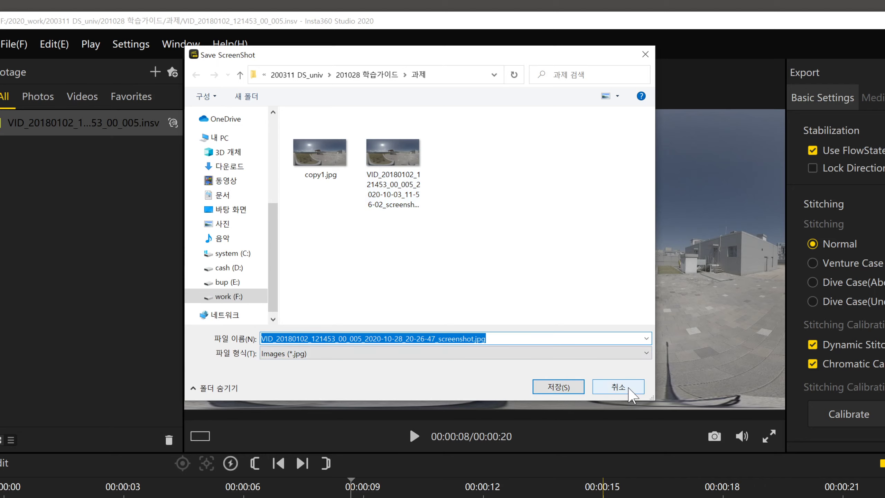
pyautogui.click(619, 387)
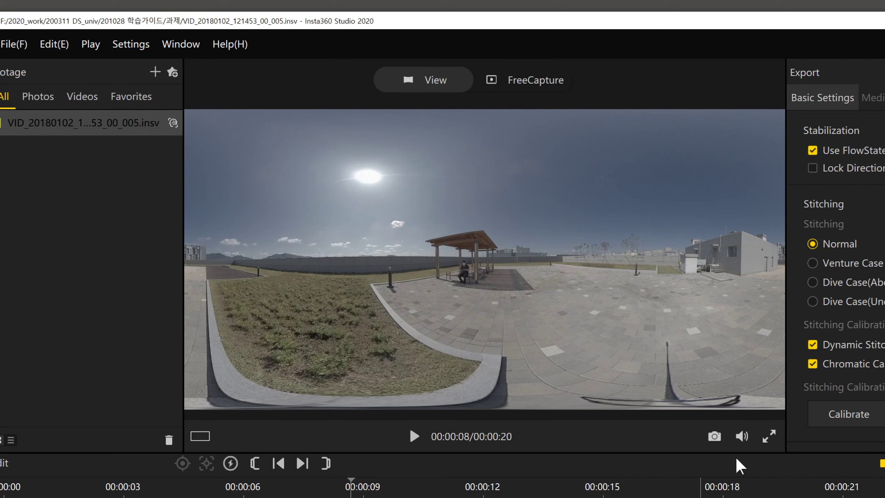
pyautogui.click(717, 438)
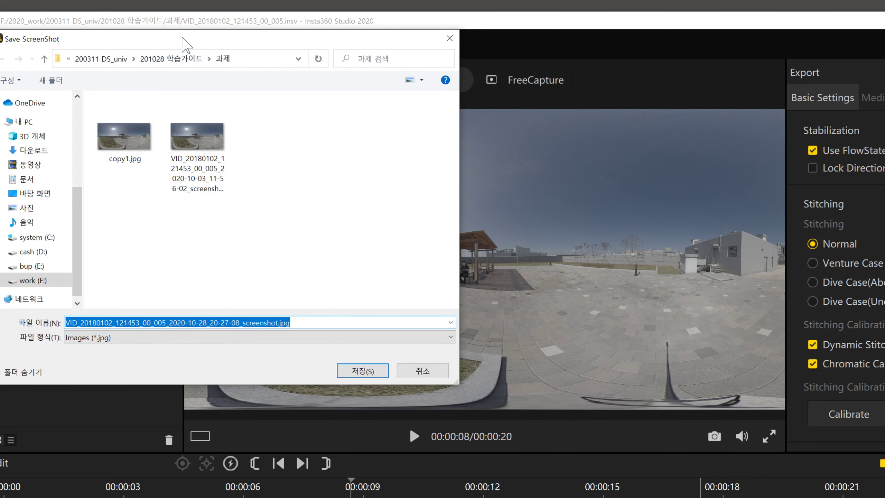
pyautogui.moveTo(184, 44); pyautogui.dragTo(322, 49)
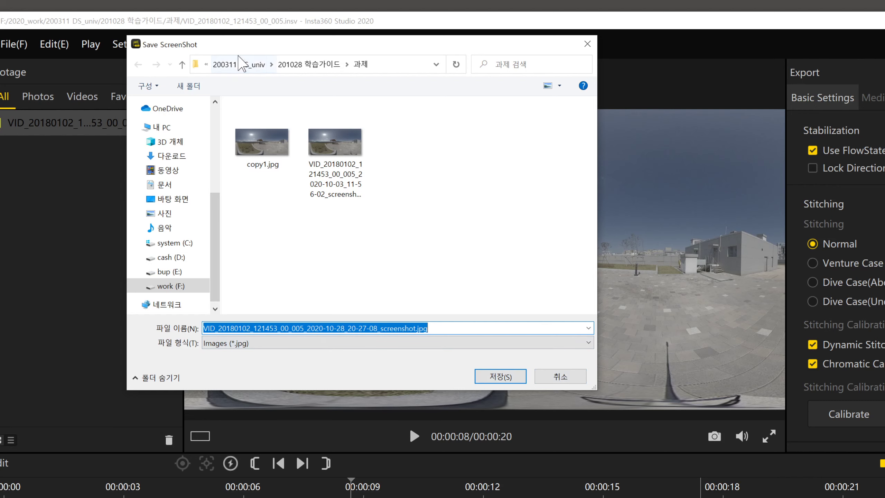
pyautogui.click(571, 385)
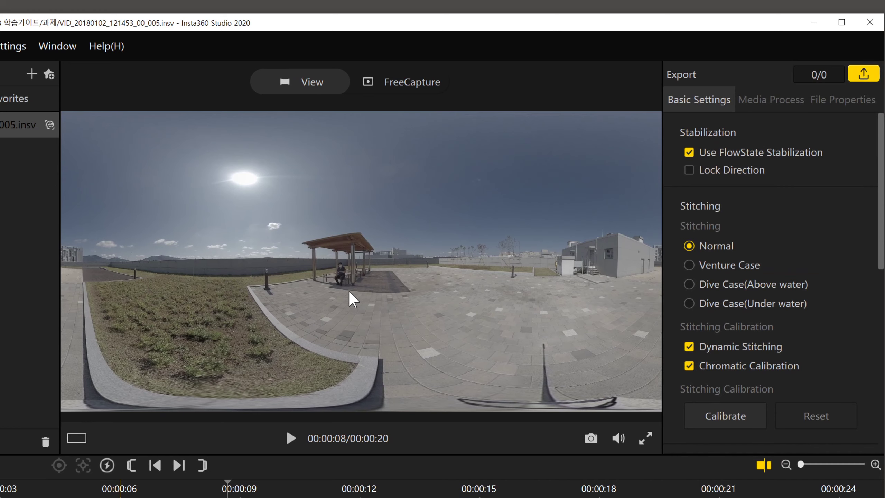
# - Switch the preview to the Default projection and rotate the view to face the pavilion with the seated man
pyautogui.click(76, 438)
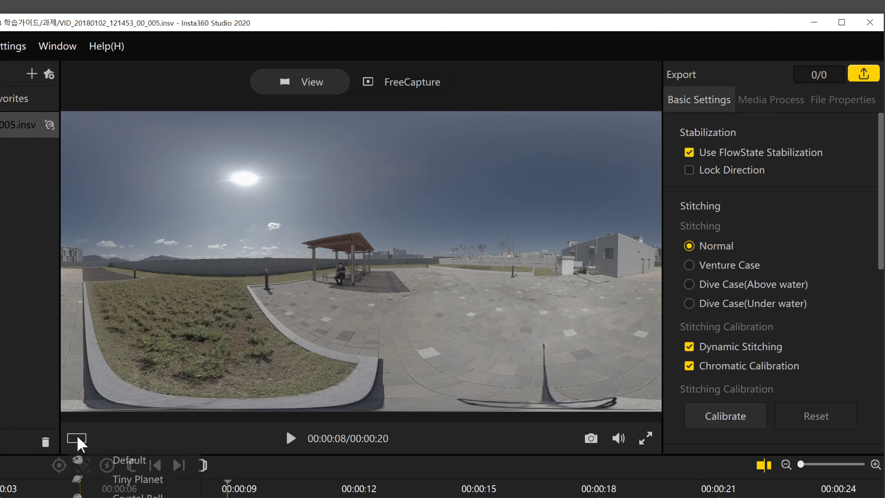
pyautogui.click(96, 461)
pyautogui.moveTo(305, 270); pyautogui.dragTo(320, 300)
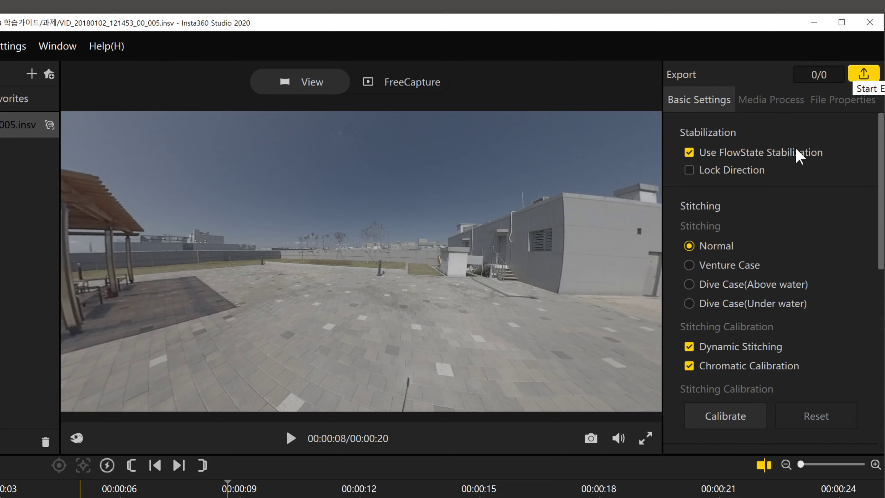
pyautogui.moveTo(521, 224); pyautogui.dragTo(197, 279)
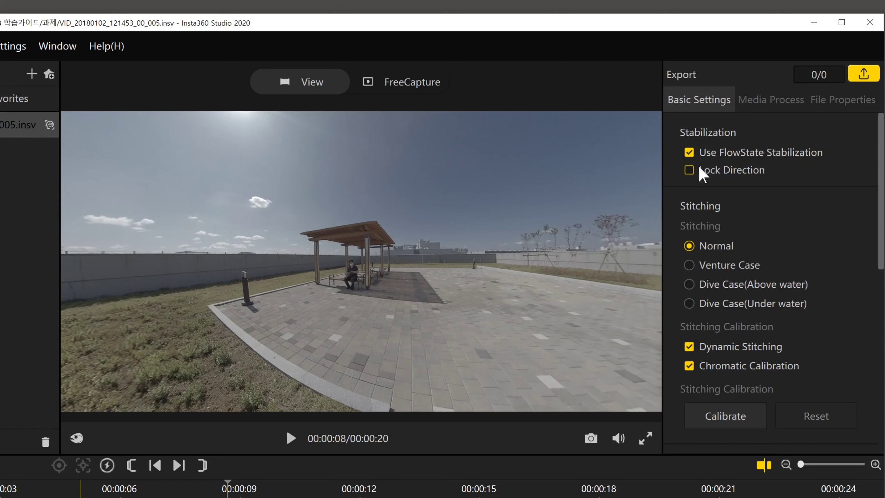
# - Turn FlowState Stabilization off and on again, and toggle the Lock Direction option
pyautogui.click(689, 153)
pyautogui.click(690, 154)
pyautogui.click(690, 170)
# - Tilt the preview down to the tripod on the ground and apply the style 1 logo over it
pyautogui.scroll(-4, 810, 256)
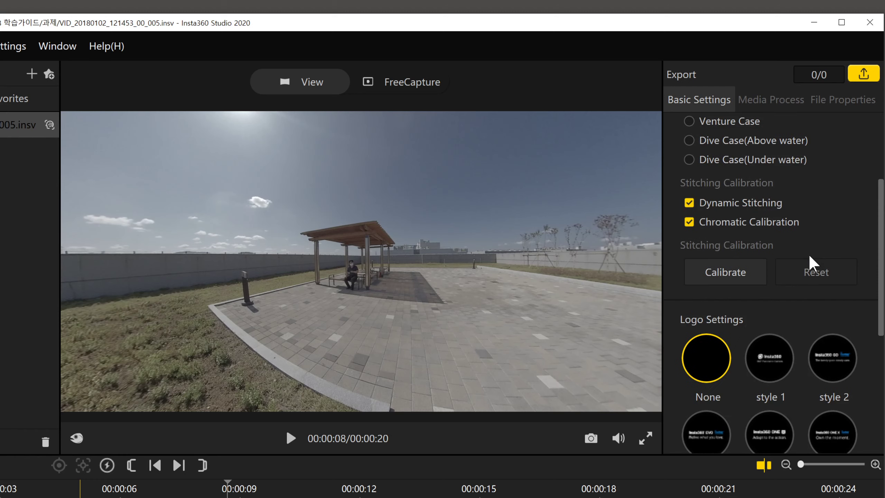
pyautogui.scroll(-1, 810, 264)
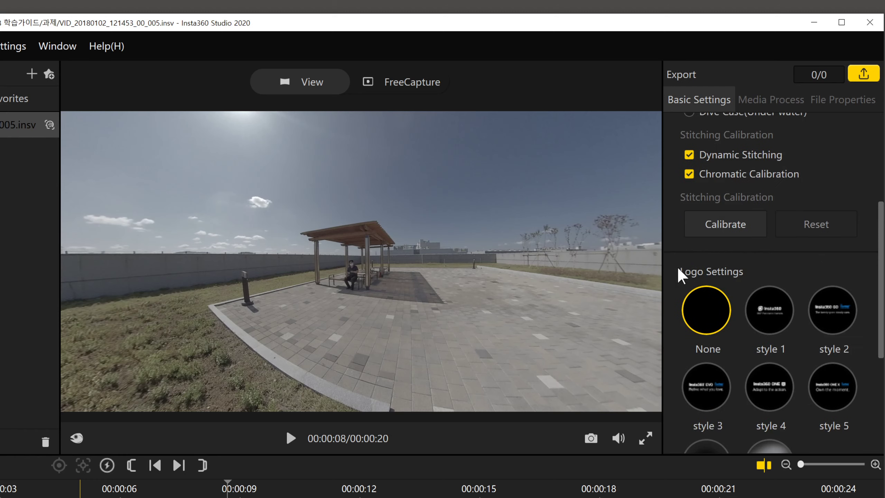
pyautogui.moveTo(476, 358); pyautogui.dragTo(500, 231)
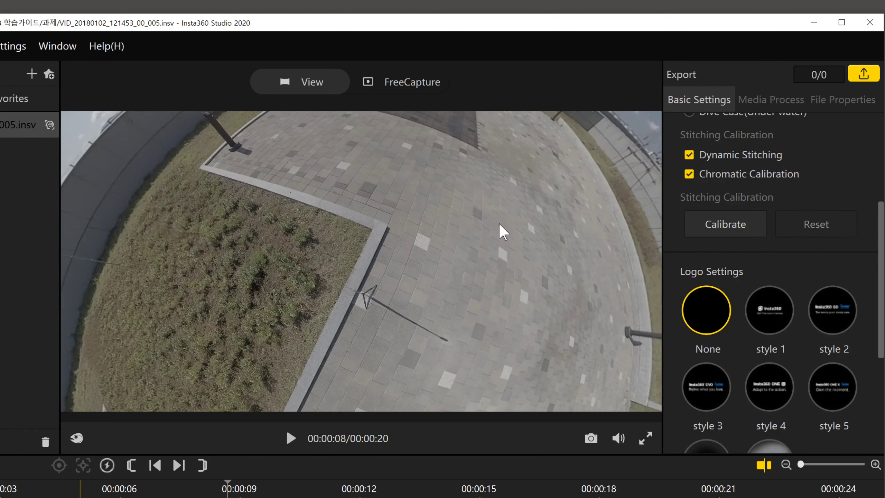
pyautogui.click(777, 315)
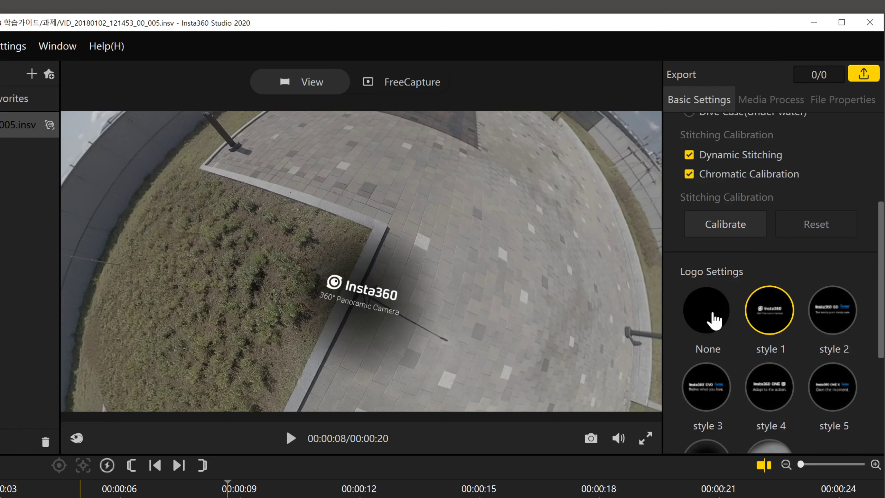
# - Try the style 2 and style 1 logos over the tripod, ending with the logo set to None
pyautogui.click(700, 307)
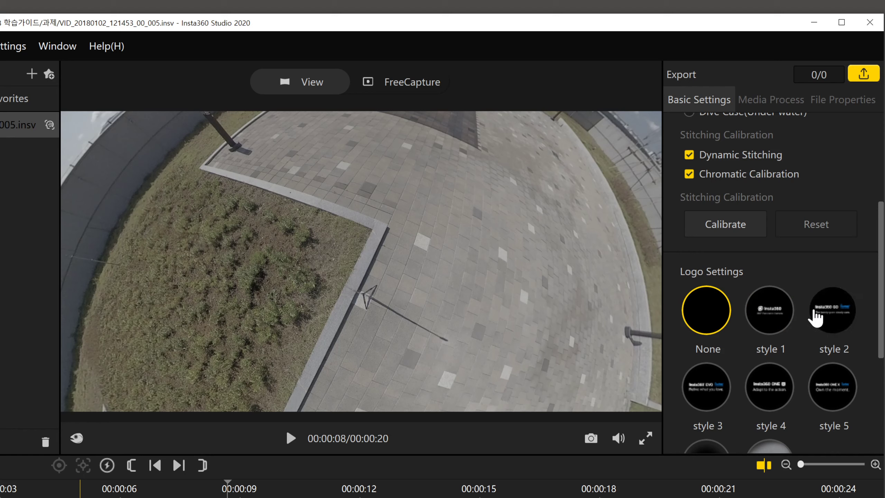
pyautogui.click(829, 310)
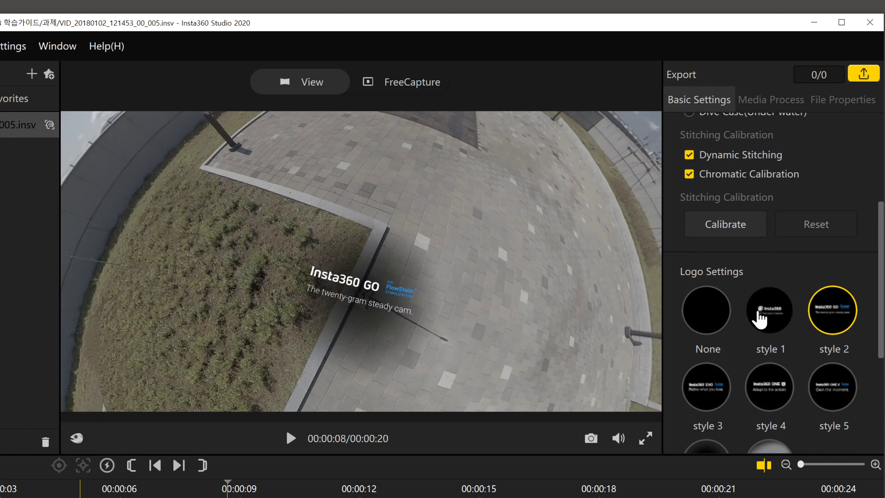
pyautogui.click(763, 316)
pyautogui.click(707, 320)
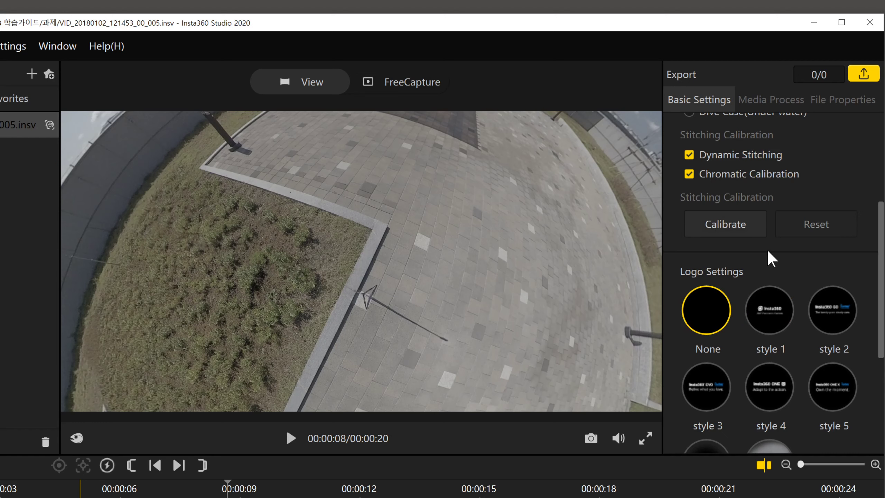
# - Apply the style 4 logo over the tripod and reduce the logo size to 42%
pyautogui.moveTo(880, 294); pyautogui.dragTo(880, 400)
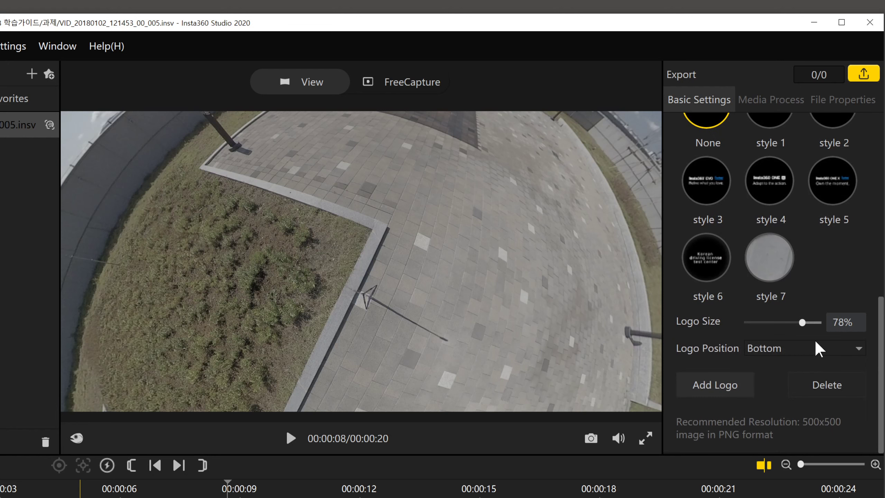
pyautogui.click(768, 188)
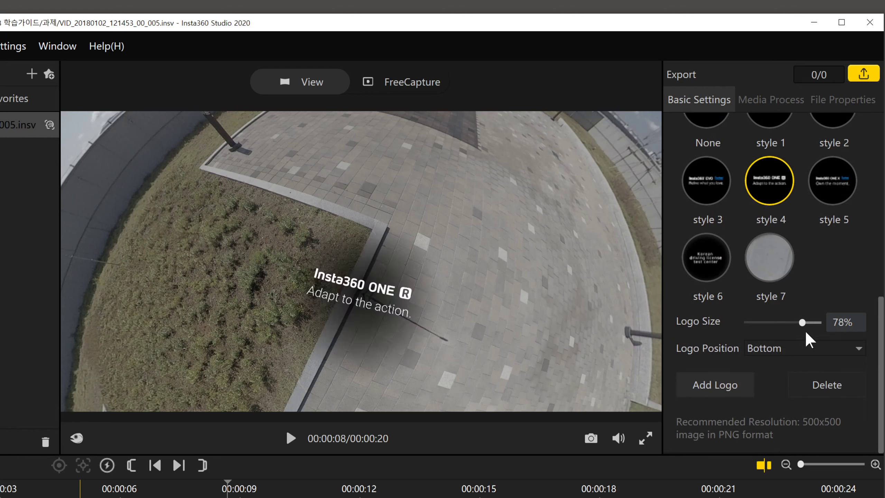
pyautogui.moveTo(805, 324); pyautogui.dragTo(776, 322)
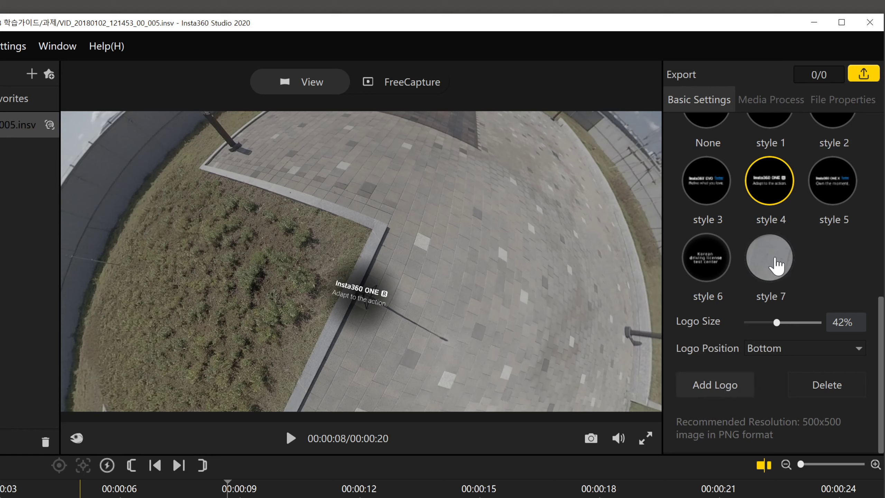
# - Try the style 7 and style 6 logos over the tripod, ending on style 7
pyautogui.click(777, 261)
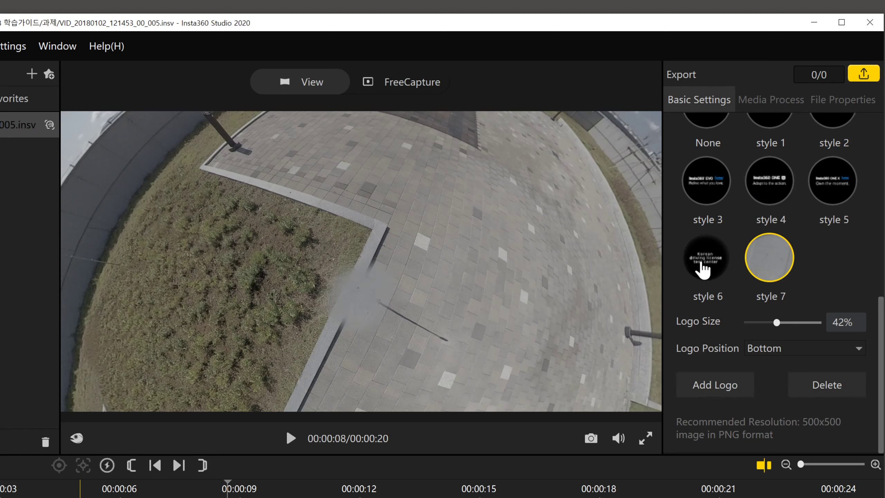
pyautogui.click(717, 259)
pyautogui.click(764, 260)
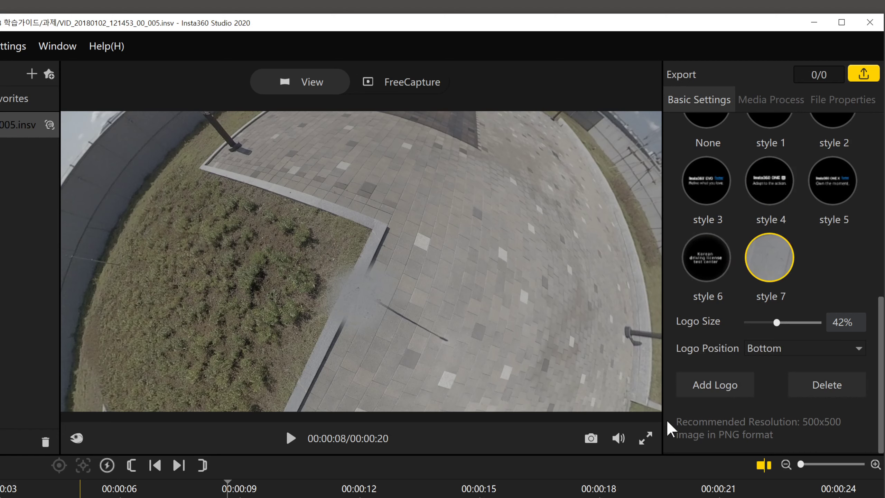
# - Set the logo to None and tilt the preview back up to the pavilion with the seated man
pyautogui.scroll(5, 881, 349)
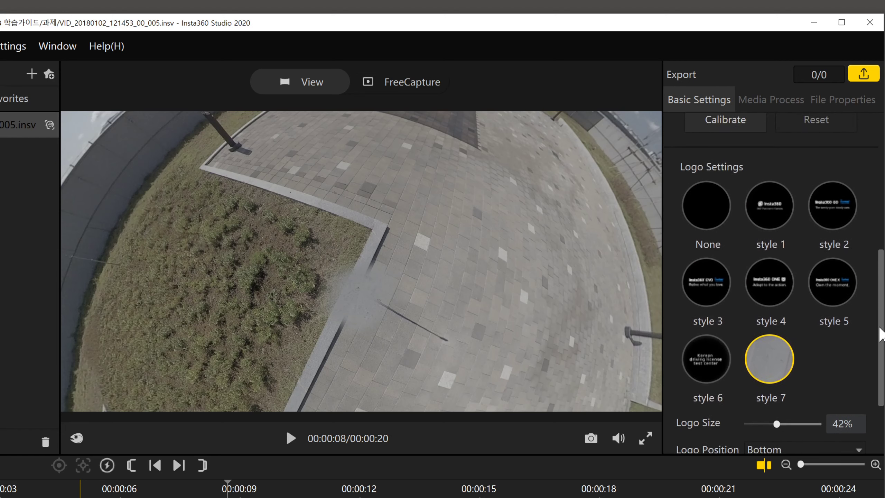
pyautogui.click(709, 277)
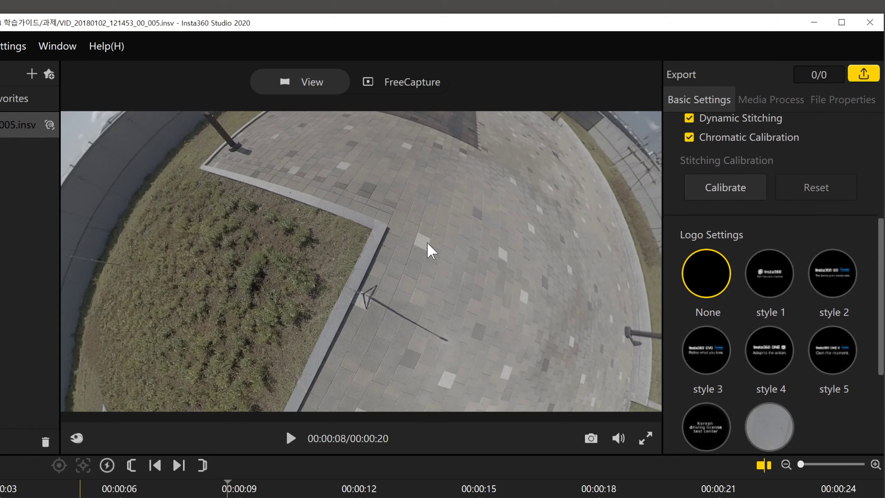
pyautogui.moveTo(431, 251); pyautogui.dragTo(438, 480)
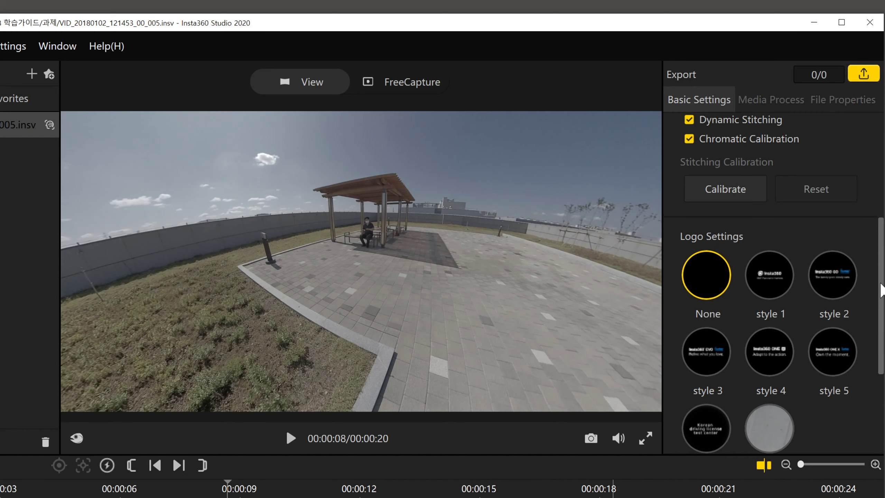
# - Open the video export settings and examine the resolution width and height, moving the dialog to uncover the preview
pyautogui.moveTo(881, 291); pyautogui.dragTo(880, 177)
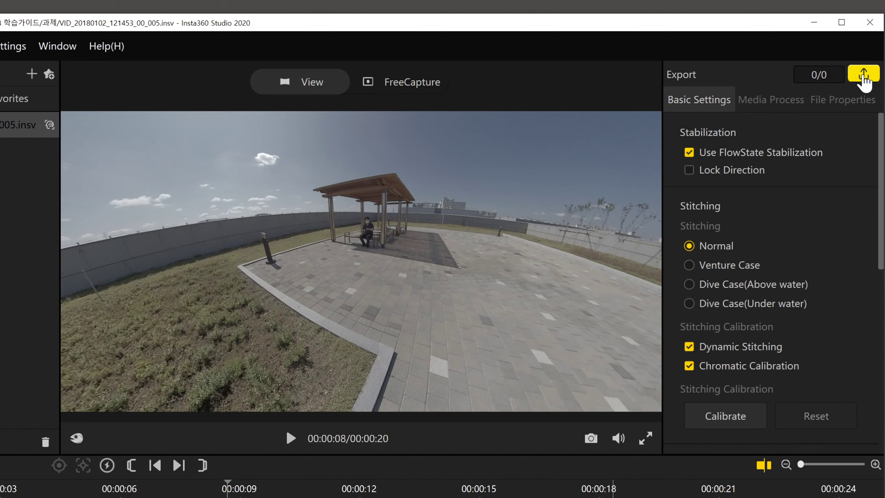
pyautogui.click(864, 79)
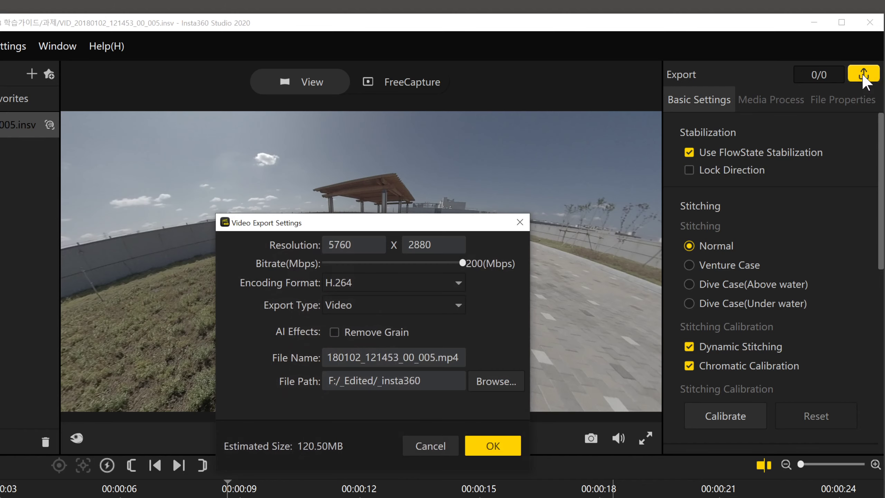
pyautogui.moveTo(429, 225); pyautogui.dragTo(516, 185)
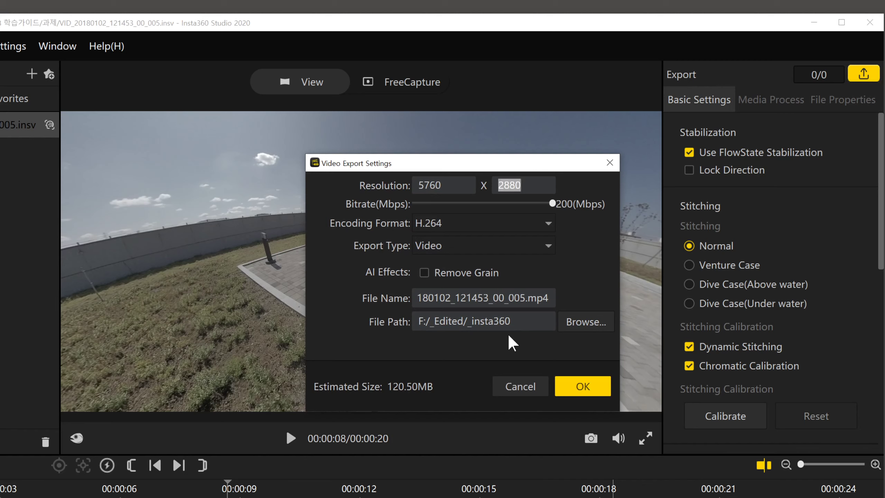
pyautogui.moveTo(418, 185); pyautogui.dragTo(443, 185)
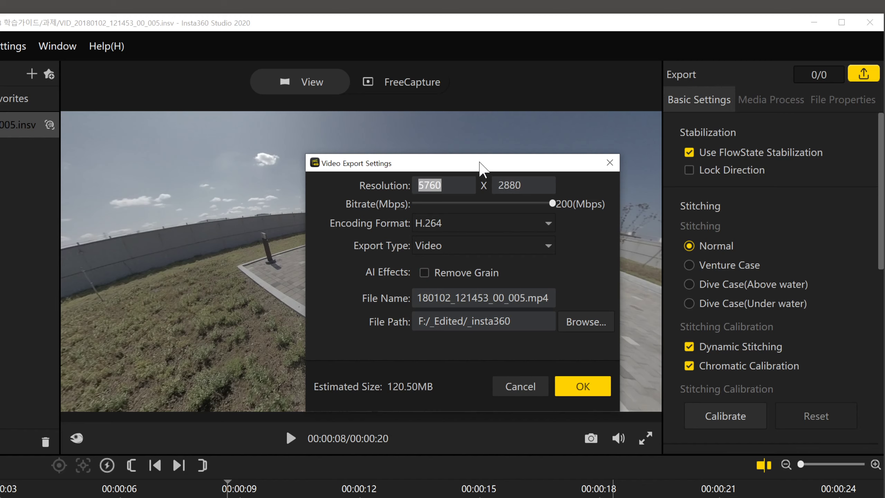
pyautogui.moveTo(480, 163); pyautogui.dragTo(493, 139)
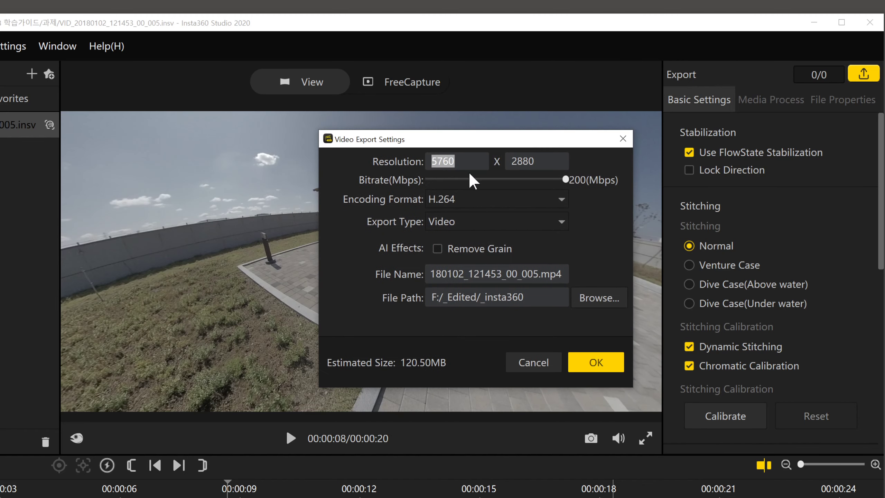
pyautogui.click(459, 161)
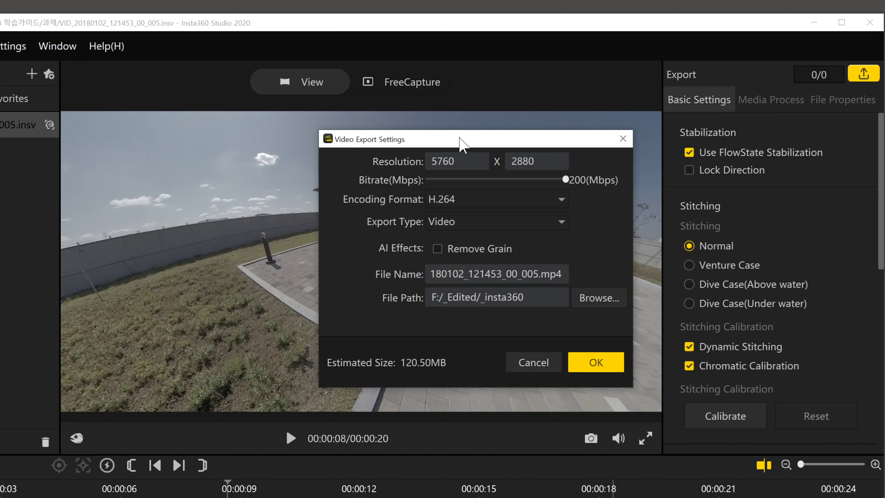
pyautogui.moveTo(460, 141); pyautogui.dragTo(750, 166)
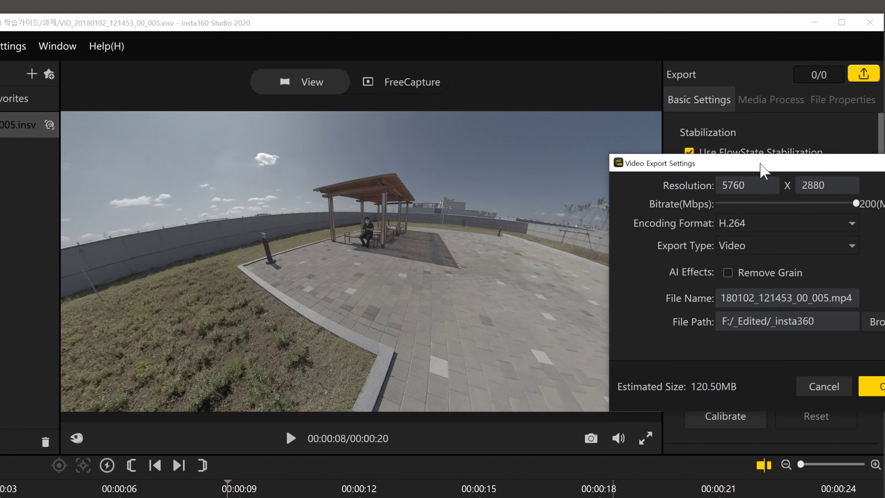
pyautogui.moveTo(759, 164); pyautogui.dragTo(495, 124)
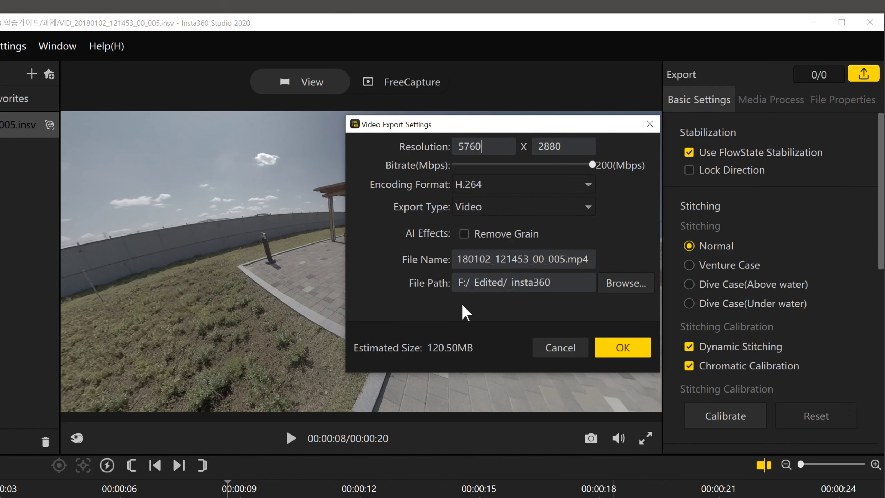
# - Export the video at 5760 x 2880, 200 Mbps and H.264 to F:/_Edited/_insta360, and close the finished task list
pyautogui.click(632, 281)
pyautogui.click(622, 348)
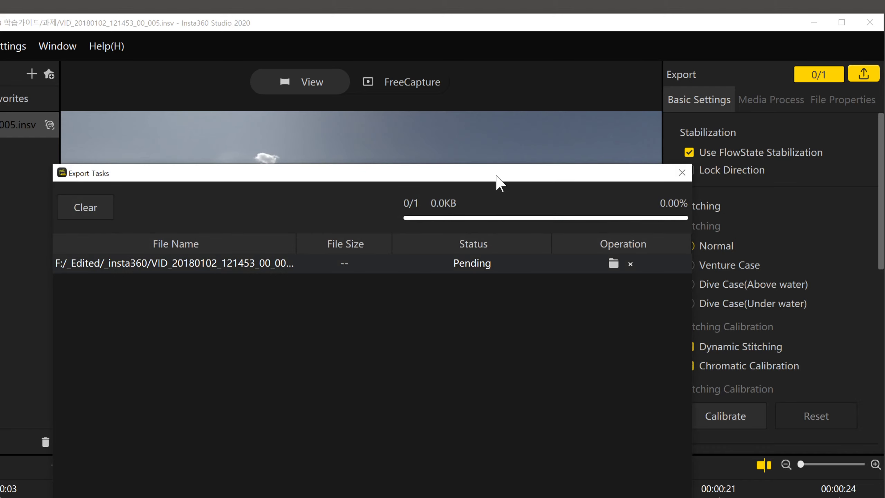
pyautogui.moveTo(497, 176); pyautogui.dragTo(537, 101)
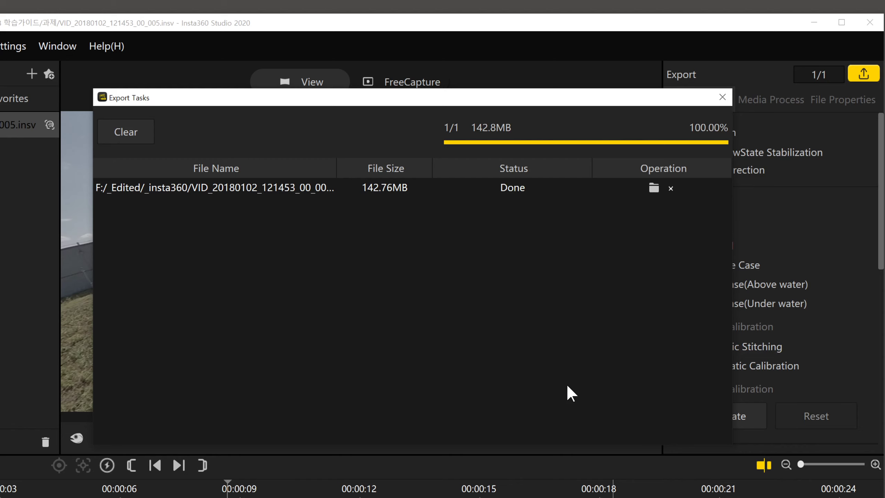
pyautogui.click(722, 97)
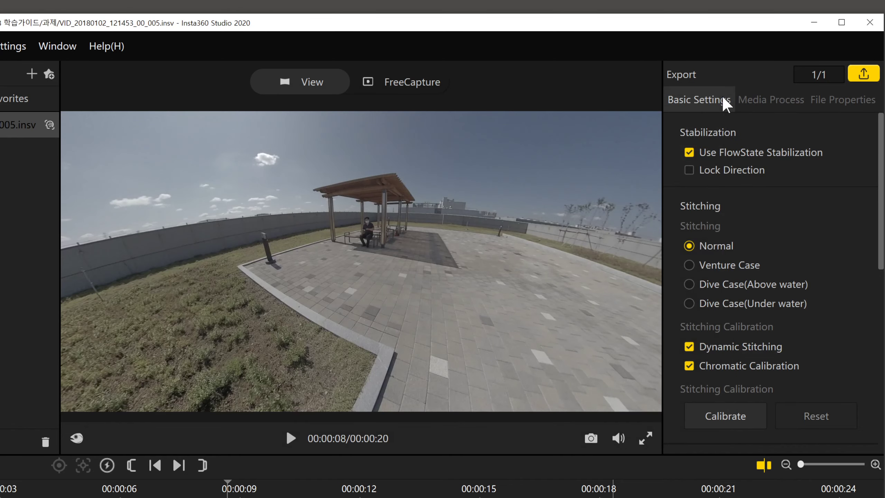
# - Play the exported MP4 in the preview, show it full screen and return to the normal window
pyautogui.moveTo(360, 221); pyautogui.dragTo(380, 282)
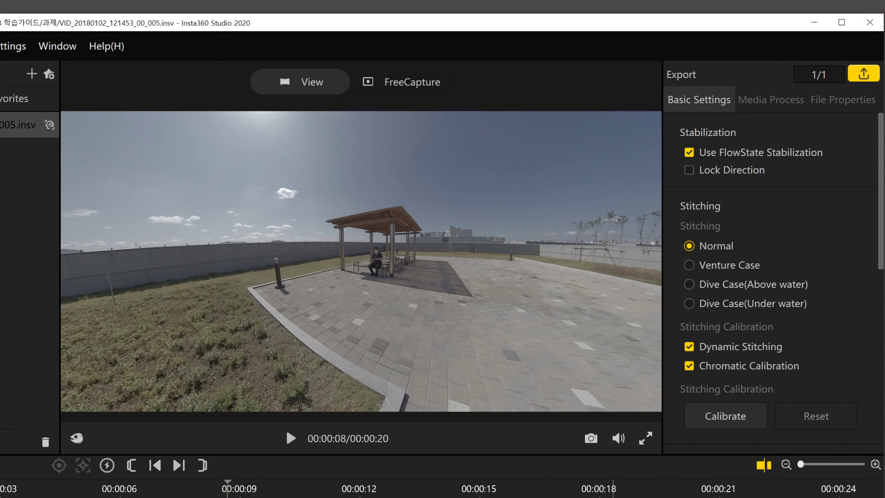
pyautogui.click(17, 125)
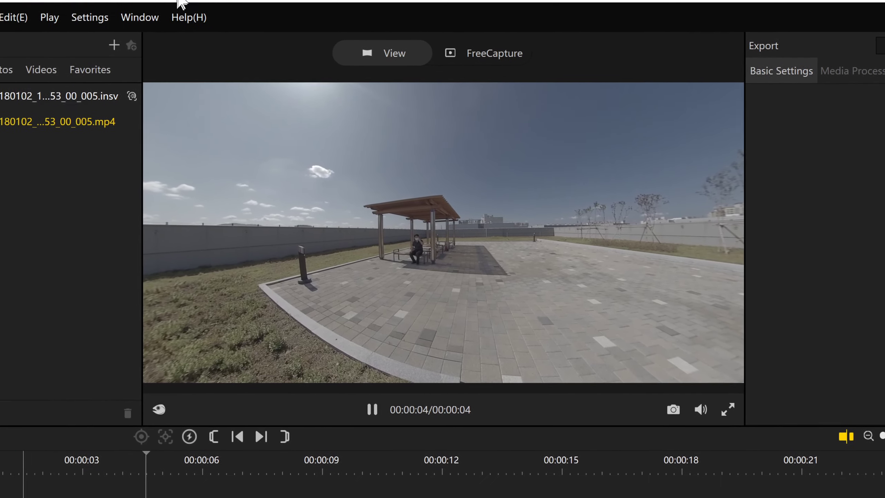
pyautogui.click(728, 409)
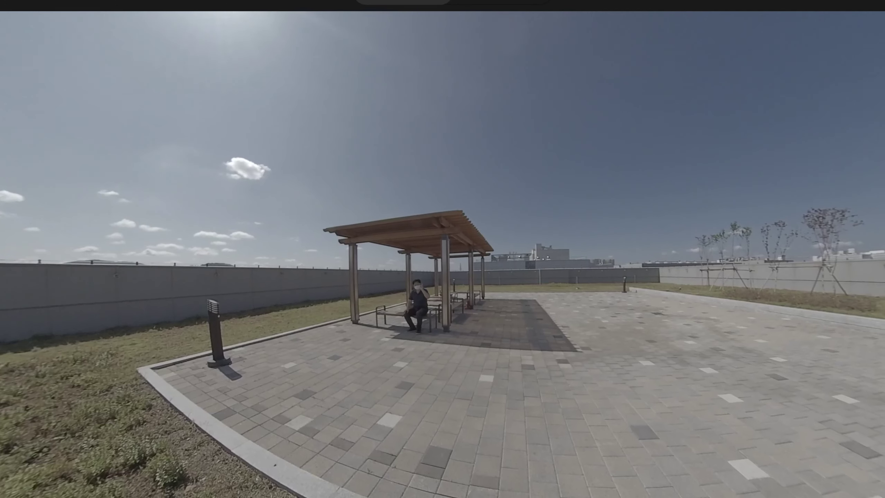
pyautogui.press('Escape')
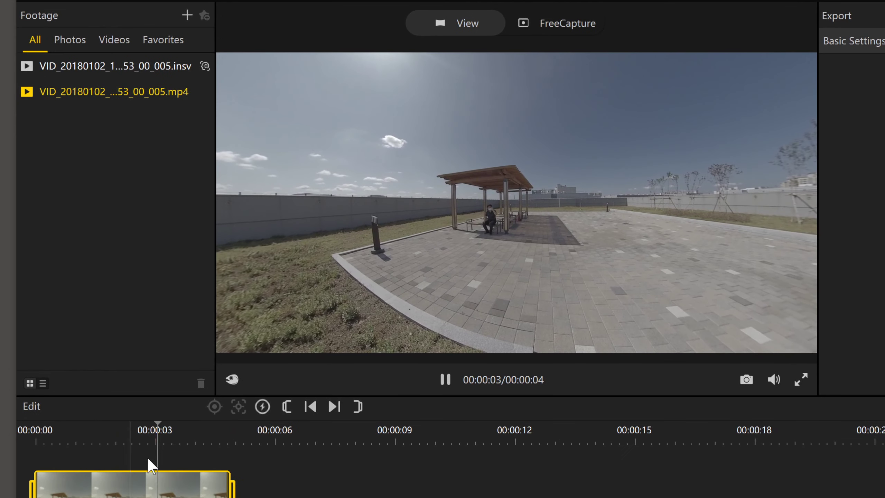
# - Rotate the view around the playing MP4, from the tripod on the ground past the building to the sun and lawn
pyautogui.moveTo(450, 298); pyautogui.dragTo(386, 92)
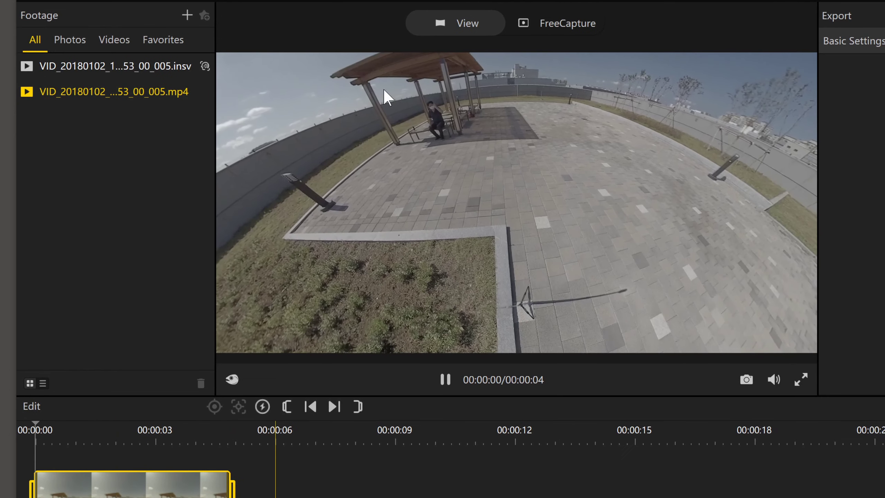
pyautogui.moveTo(466, 162); pyautogui.dragTo(369, 332)
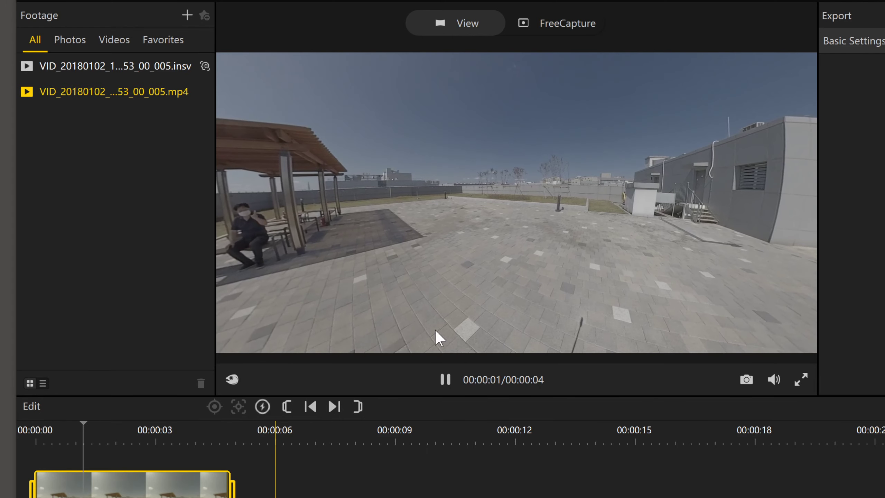
pyautogui.moveTo(436, 336); pyautogui.dragTo(653, 320)
pyautogui.moveTo(501, 179); pyautogui.dragTo(606, 189)
pyautogui.moveTo(393, 196); pyautogui.dragTo(510, 231)
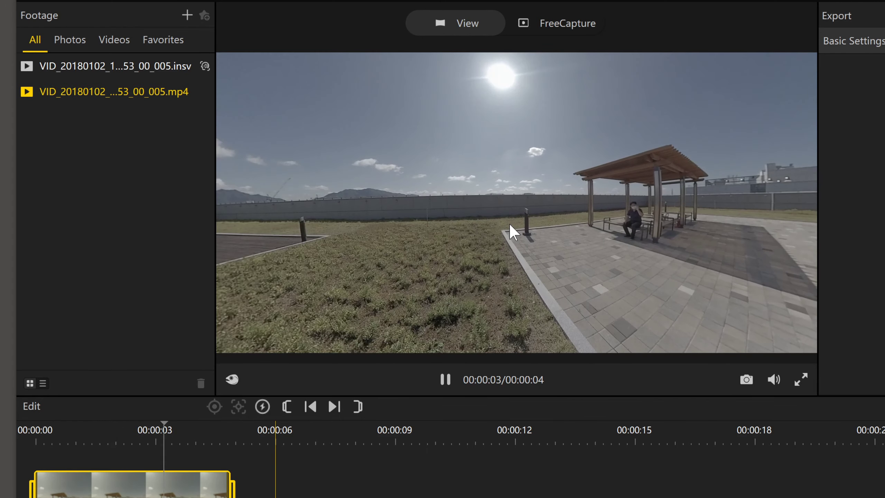
# - Switch playback back and forth between the original INSV and the exported MP4 to compare them, ending on the INSV
pyautogui.click(154, 70)
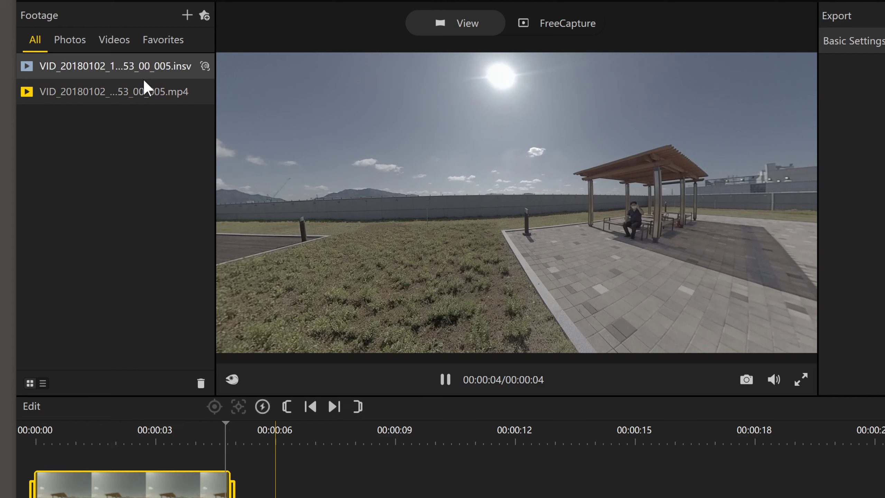
pyautogui.click(120, 70)
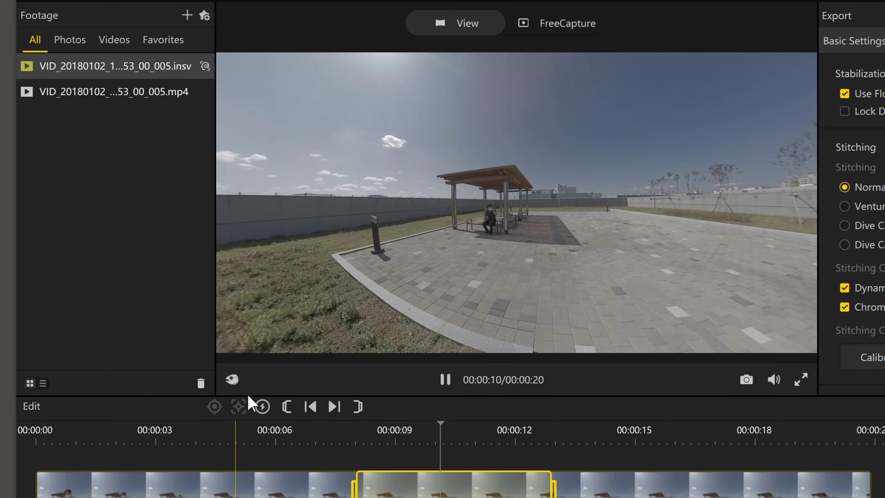
pyautogui.click(121, 94)
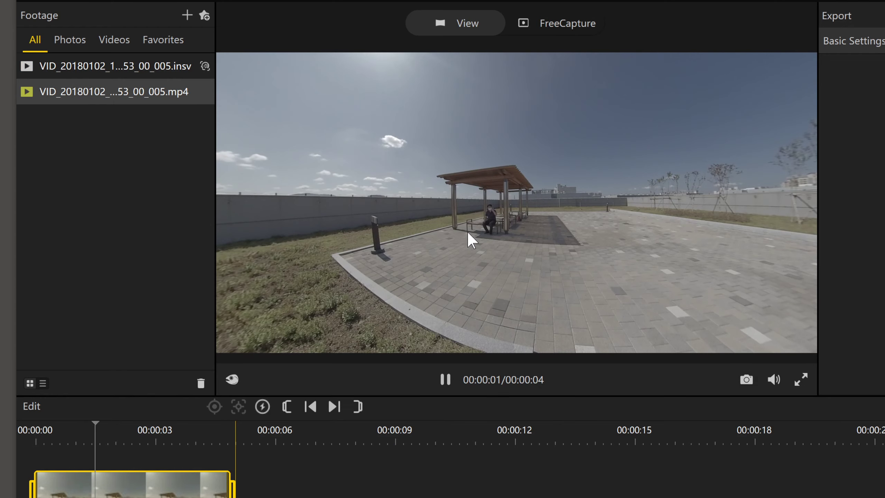
pyautogui.click(132, 67)
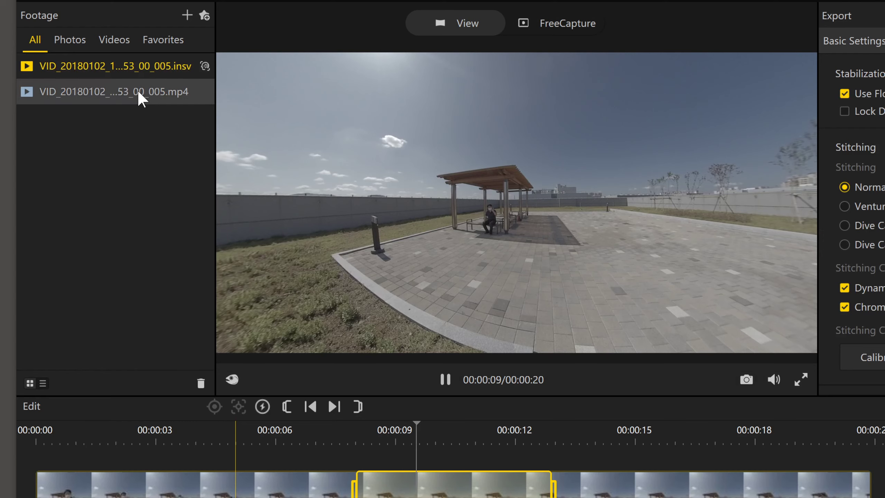
pyautogui.click(141, 98)
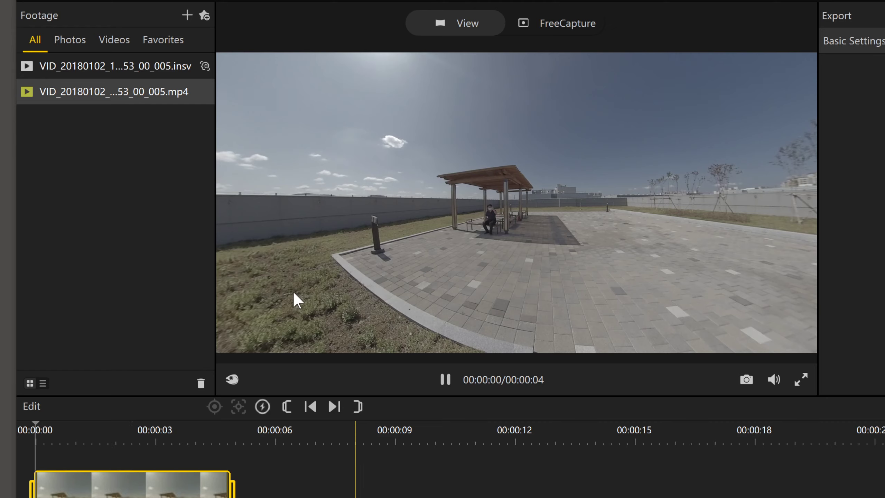
pyautogui.click(136, 68)
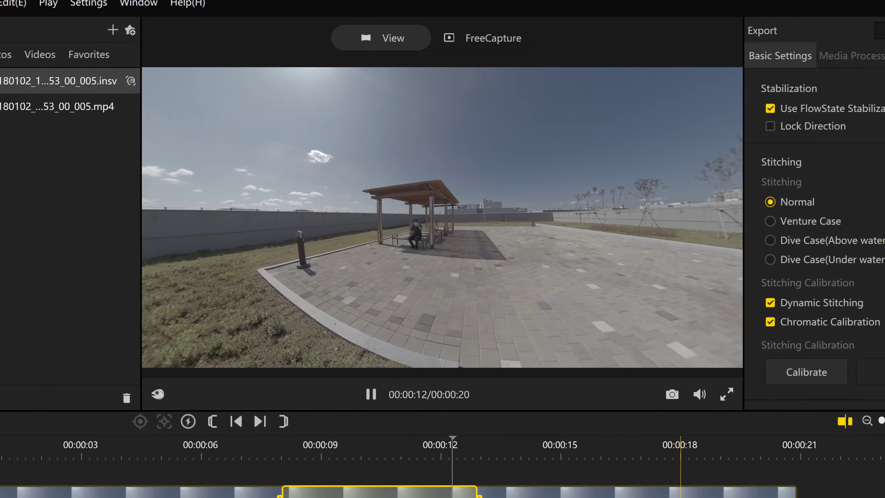
# - Play the exported MP4 and show it in the Tiny Planet projection
pyautogui.click(101, 112)
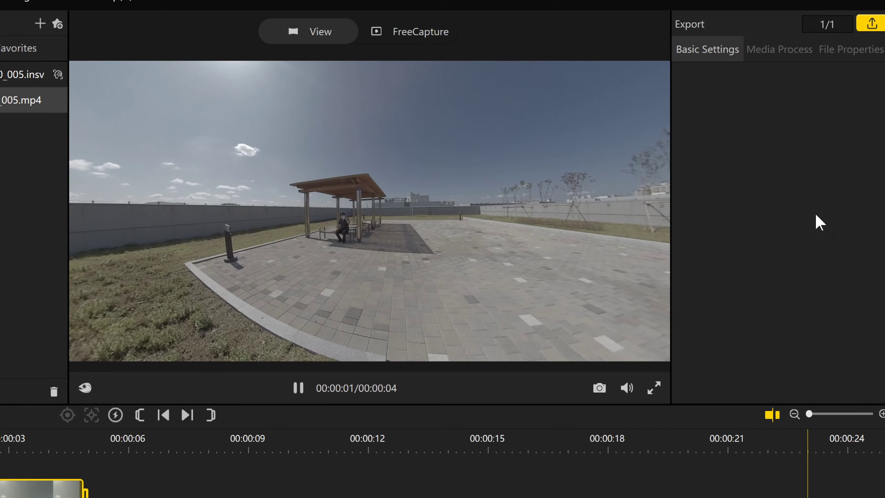
pyautogui.click(89, 391)
pyautogui.click(116, 432)
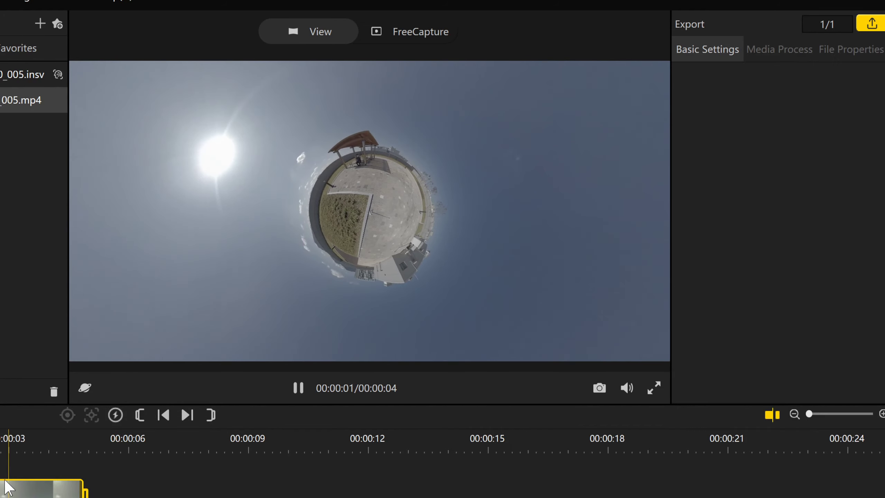
# - Look around the MP4 in the Crystal Ball projection and change the preview to Flat
pyautogui.click(85, 388)
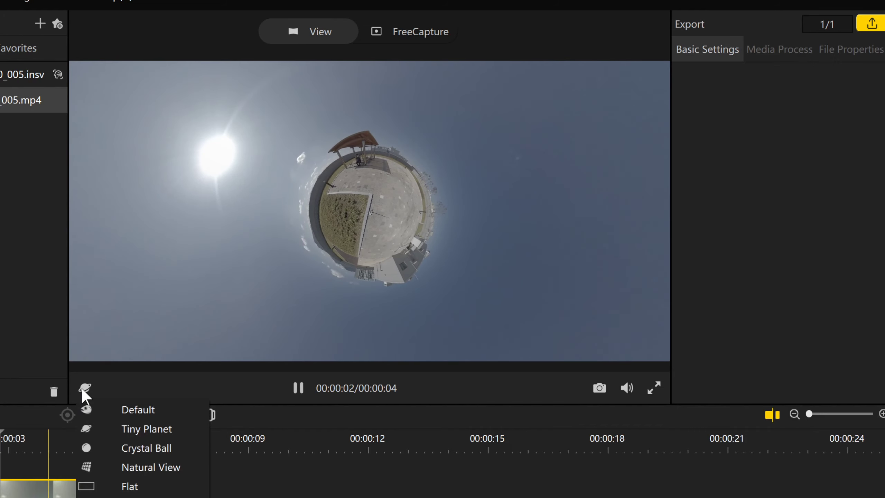
pyautogui.click(112, 450)
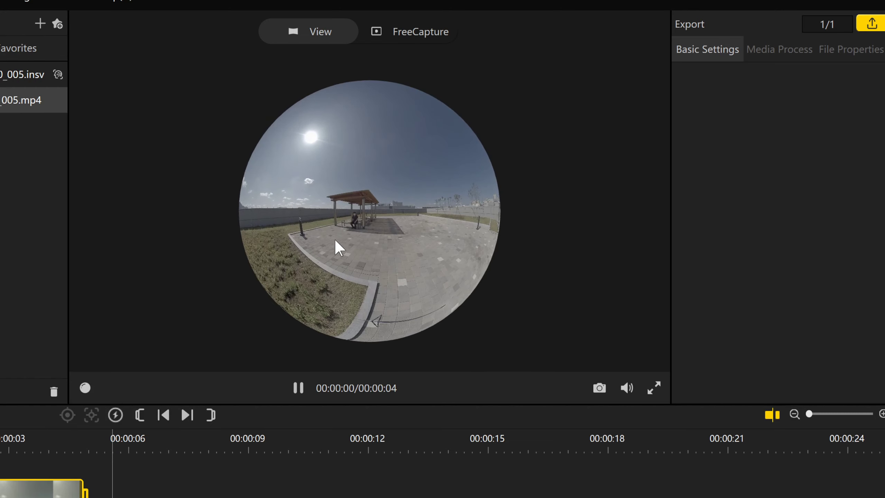
pyautogui.moveTo(336, 246); pyautogui.dragTo(481, 227)
pyautogui.moveTo(329, 236); pyautogui.dragTo(498, 251)
pyautogui.click(86, 387)
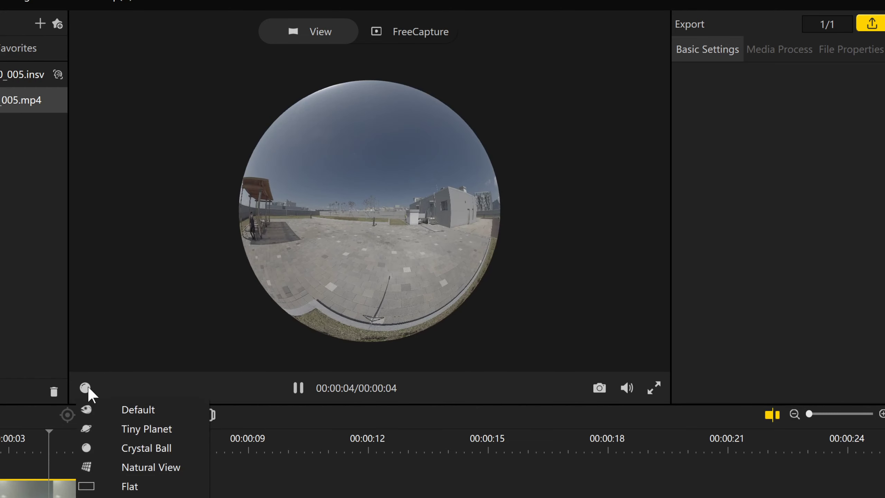
pyautogui.click(132, 488)
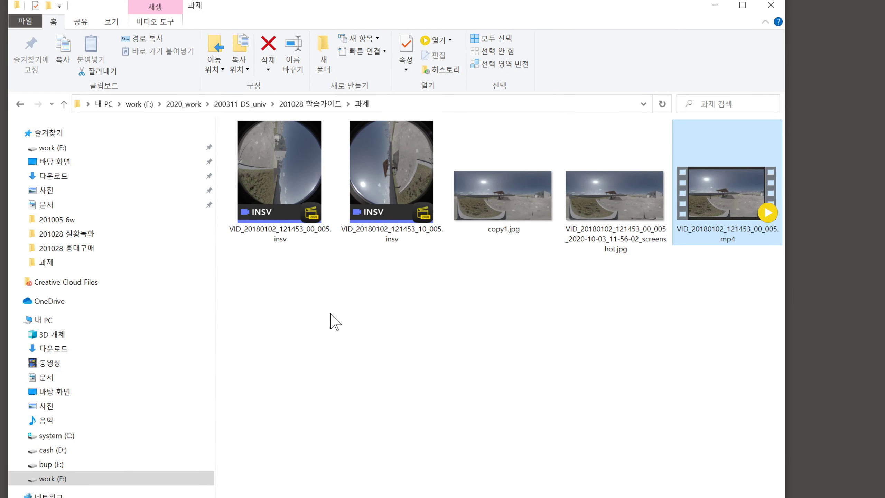
# - View copy1.jpg from the 과제 folder in the image viewer and close it again
pyautogui.click(256, 240)
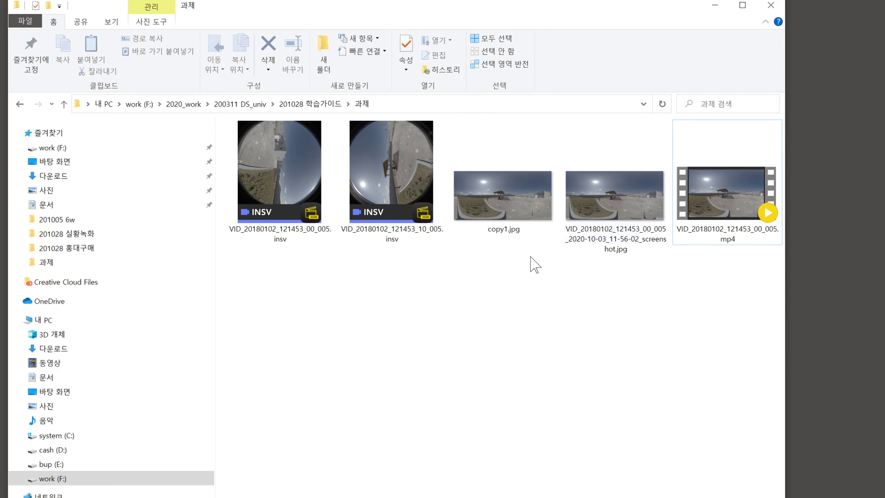
pyautogui.doubleClick(512, 201)
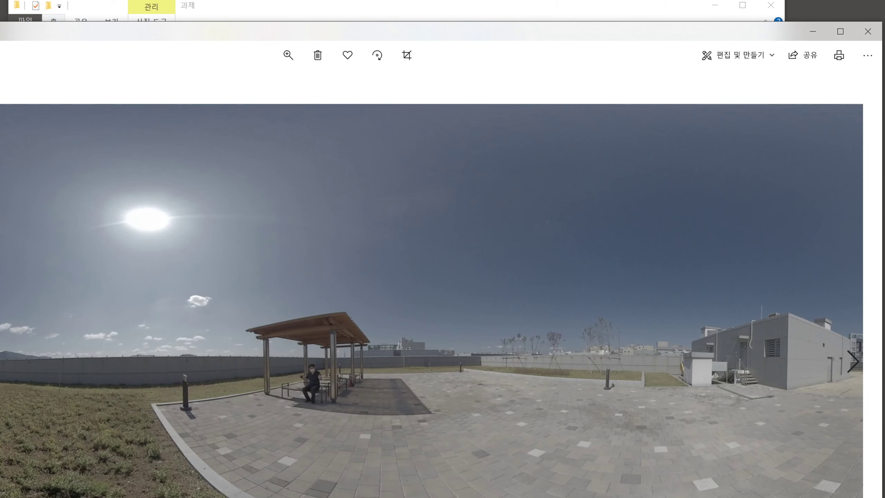
pyautogui.click(867, 32)
pyautogui.click(420, 416)
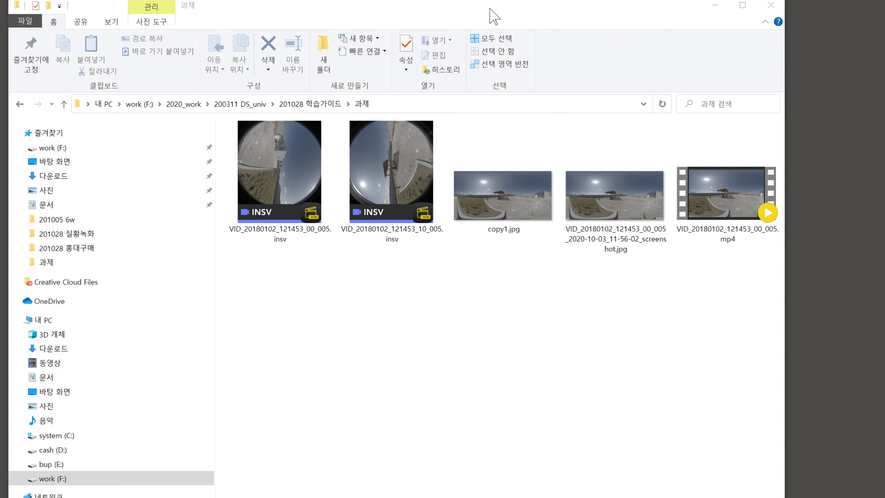
# - Open VID_20180102_121453_00_005_2020-10-03_11-56-02_screenshot.jpg from the 과제 folder in Photoshop and bring the image to the front
pyautogui.moveTo(490, 15); pyautogui.dragTo(684, 59)
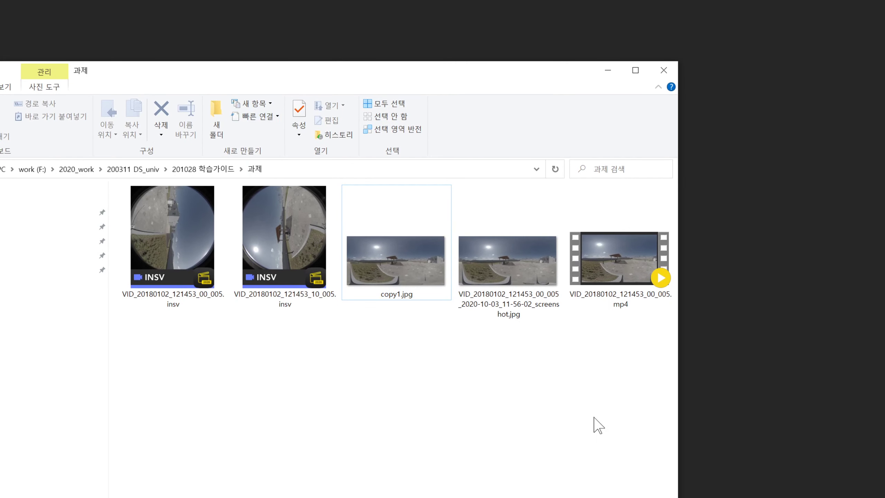
pyautogui.moveTo(495, 267); pyautogui.dragTo(575, 51)
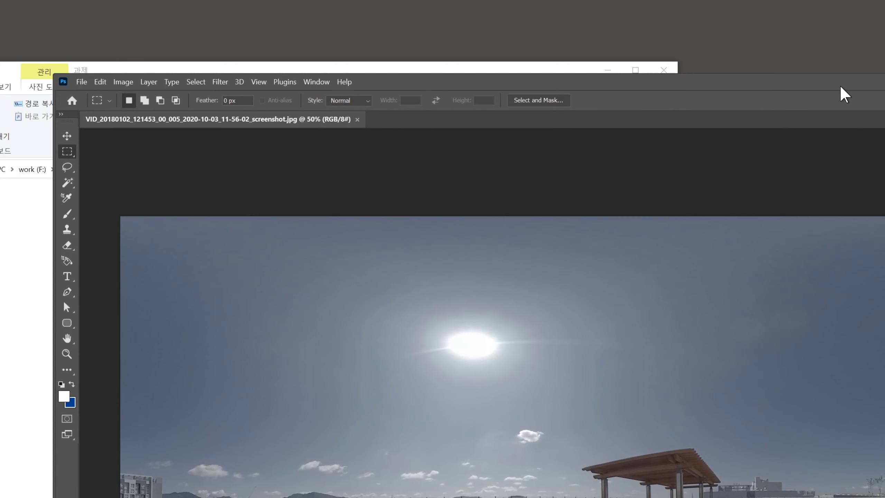
pyautogui.moveTo(841, 87); pyautogui.dragTo(870, 18)
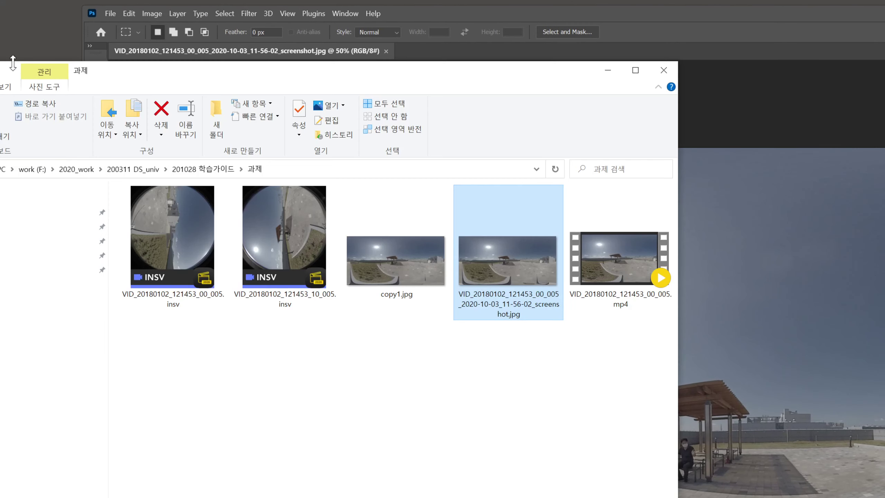
pyautogui.click(13, 64)
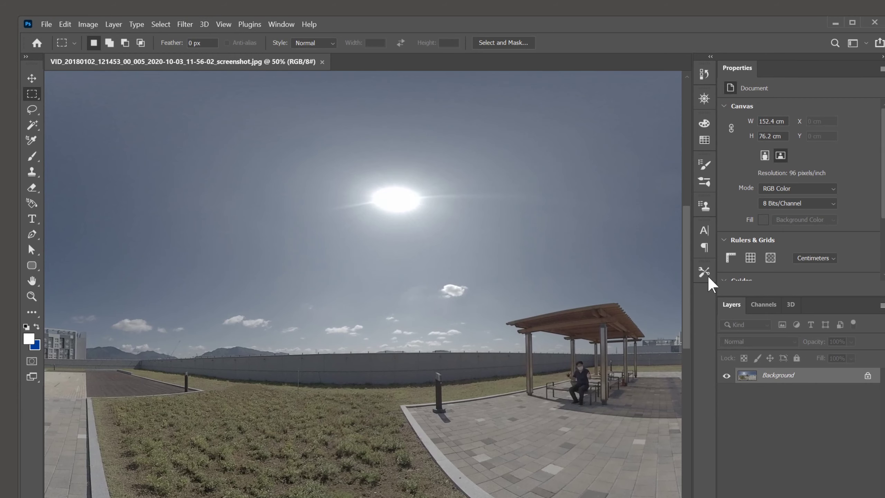
# - Examine the lower part of the panorama image, from the lawn across to the distorted tripod and its shadow
pyautogui.moveTo(691, 277); pyautogui.dragTo(695, 361)
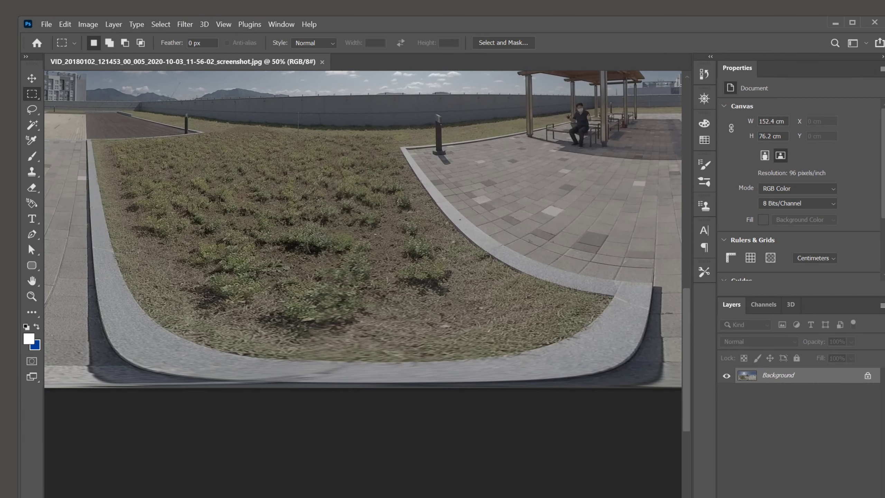
pyautogui.hscroll(10, 362, 229)
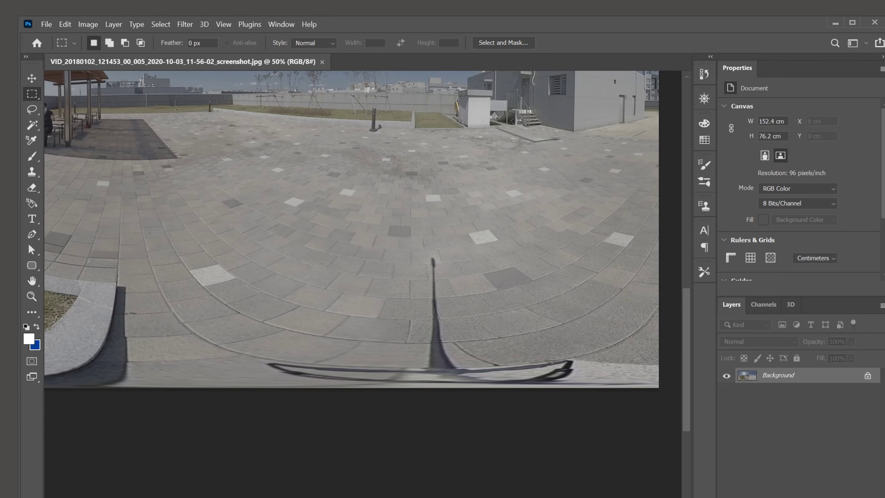
pyautogui.moveTo(599, 497)
pyautogui.mouseDown()
pyautogui.moveTo(600, 468)
pyautogui.moveTo(601, 495)
pyautogui.mouseUp()
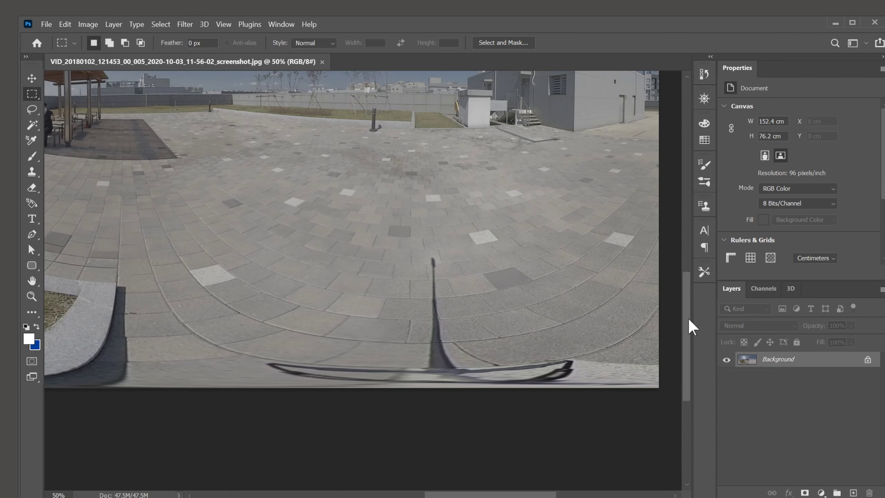
pyautogui.moveTo(692, 324); pyautogui.dragTo(698, 290)
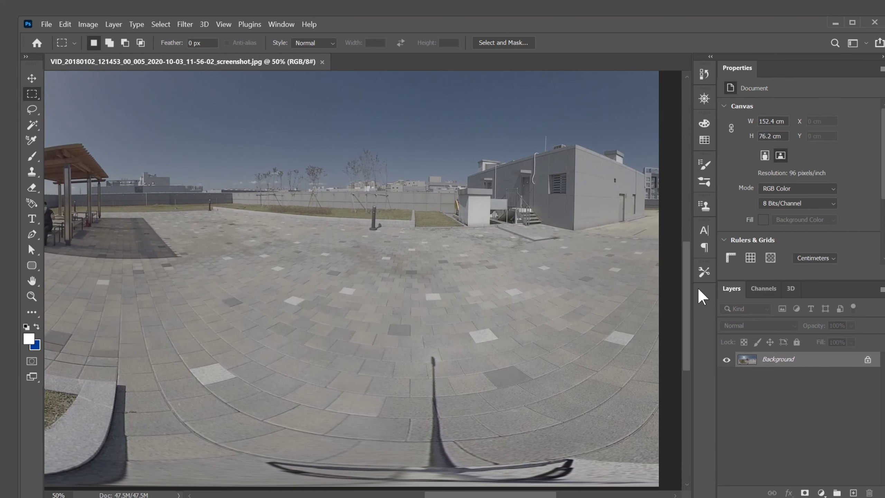
pyautogui.click(207, 25)
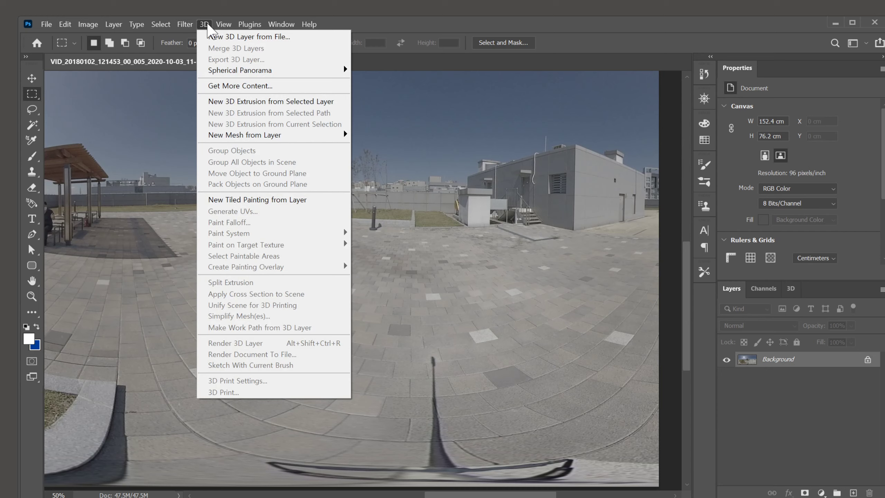
pyautogui.moveTo(234, 74)
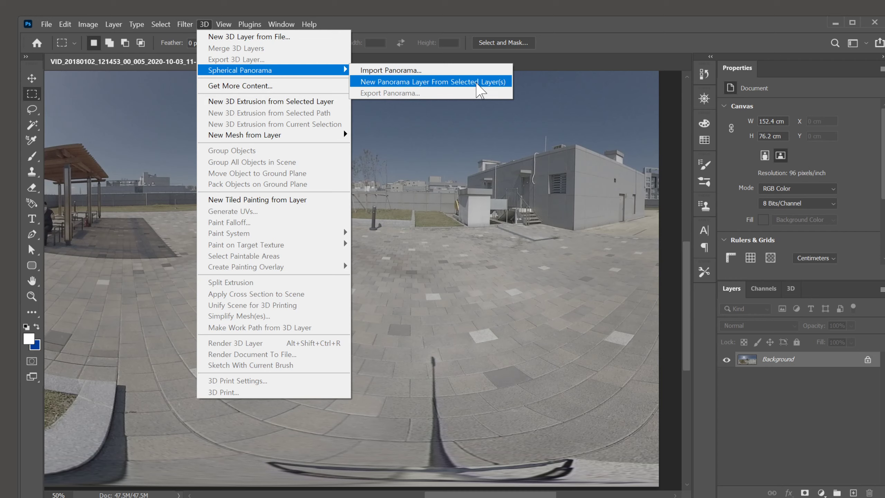
pyautogui.click(604, 48)
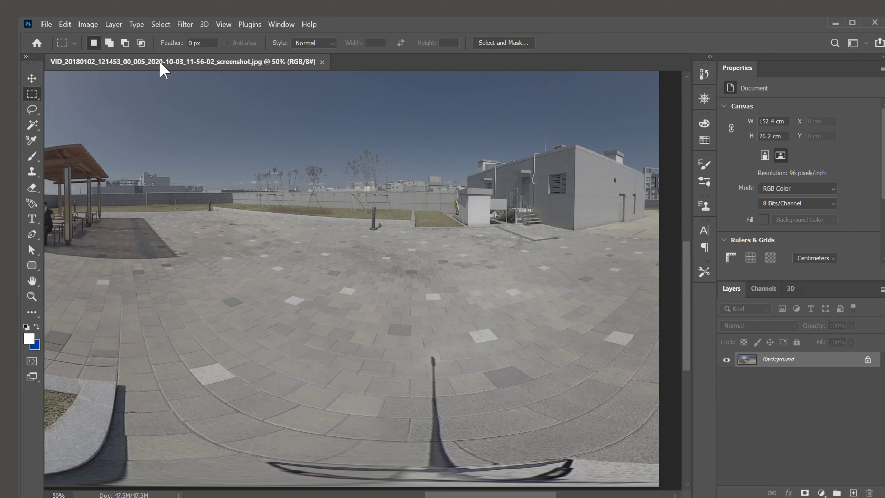
# - Create a spherical panorama layer from the Background layer and turn its view down to the tripod and shadow on the paving
pyautogui.click(204, 24)
pyautogui.moveTo(248, 71)
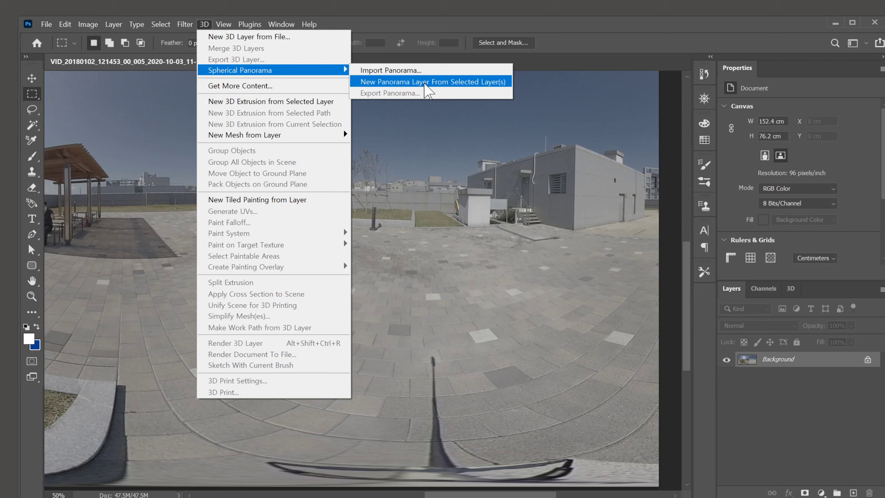
pyautogui.click(425, 85)
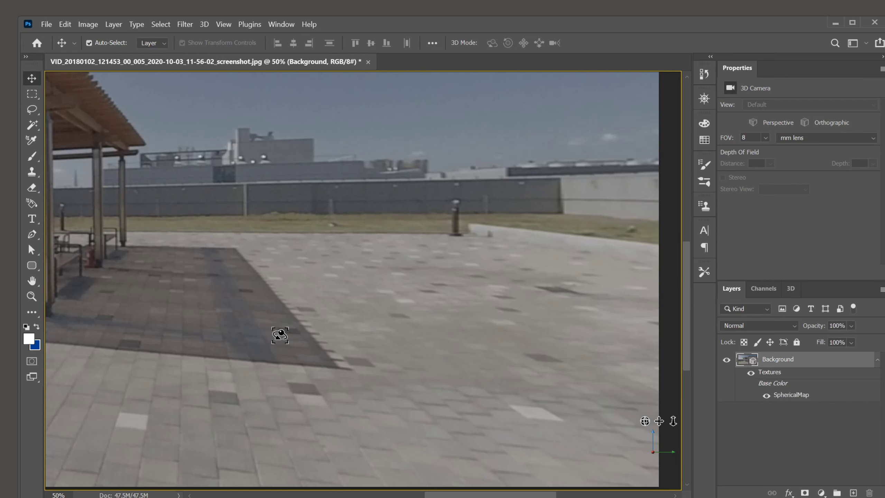
pyautogui.moveTo(285, 331); pyautogui.dragTo(297, 455)
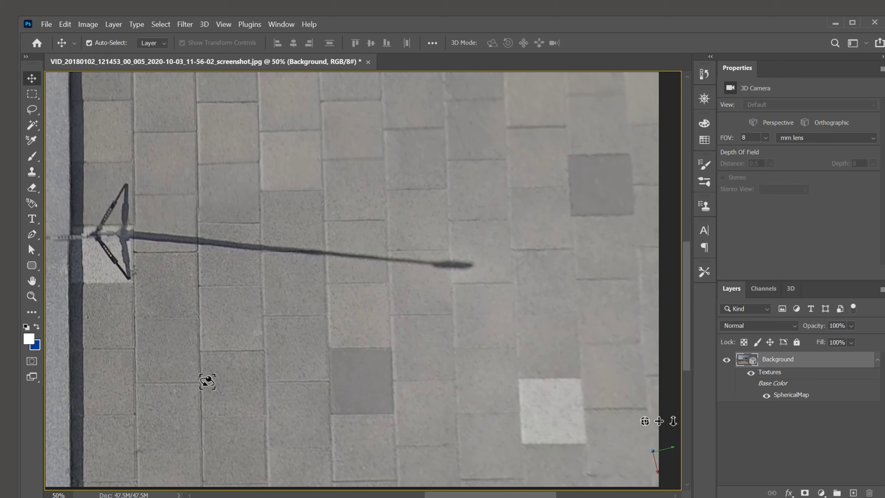
pyautogui.moveTo(184, 303); pyautogui.dragTo(187, 301)
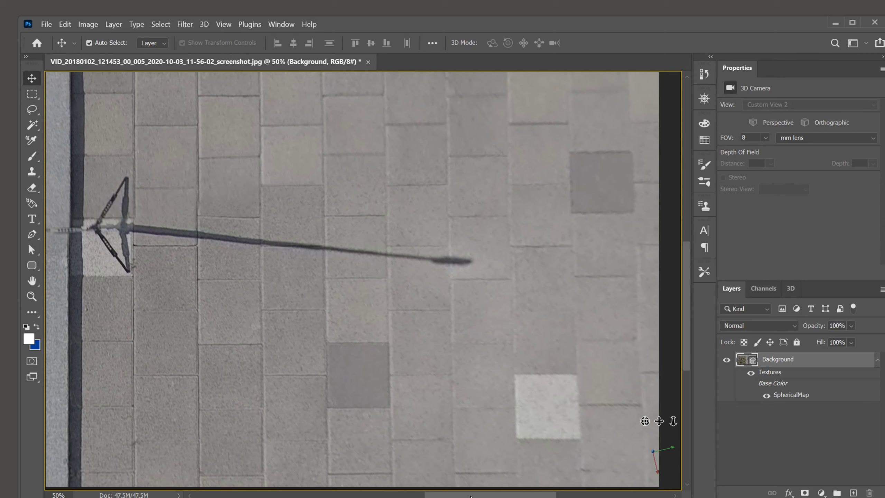
pyautogui.moveTo(470, 495); pyautogui.dragTo(453, 494)
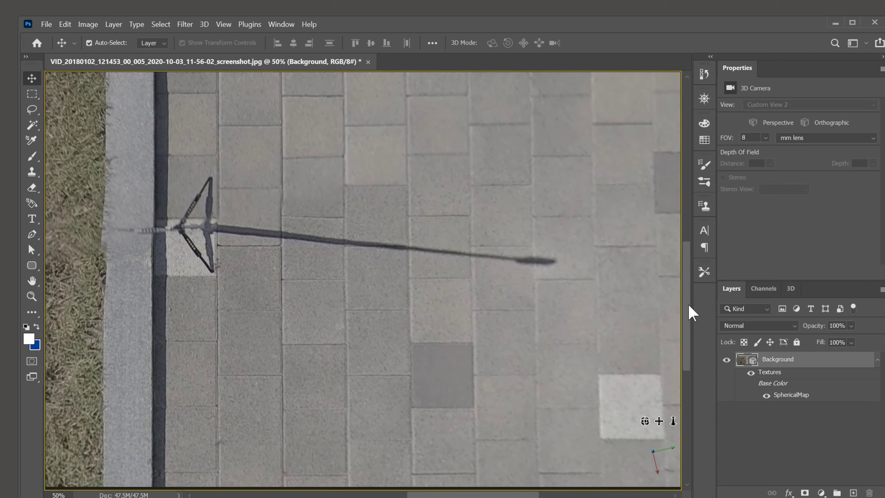
pyautogui.moveTo(689, 305); pyautogui.dragTo(688, 295)
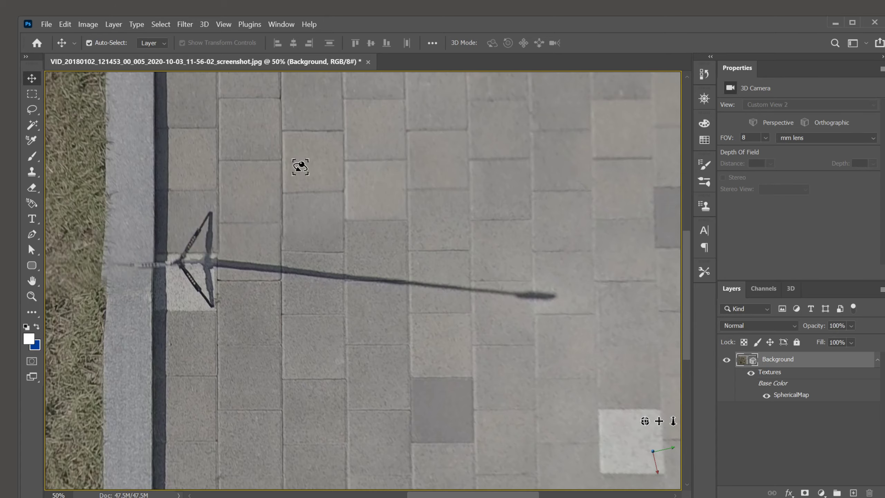
pyautogui.moveTo(300, 168); pyautogui.dragTo(280, 211)
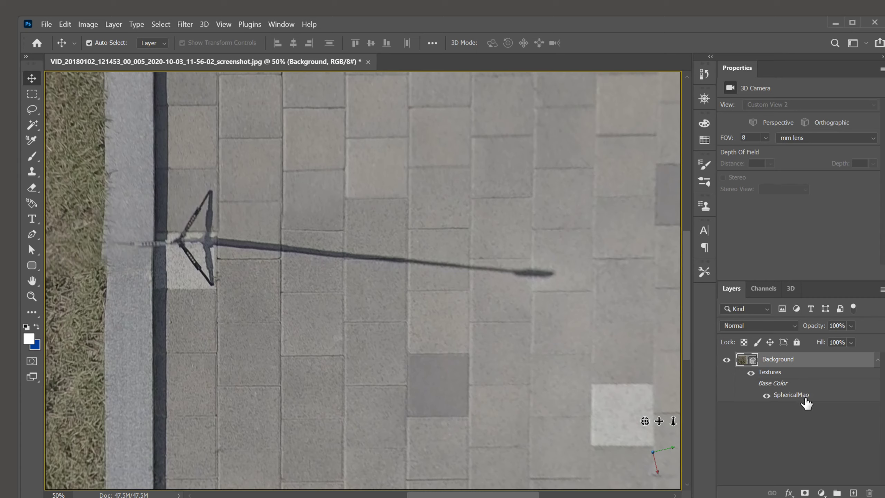
# - Lasso the clean paving and curb above the tripod with a 10 px feather and copy the selection to a new layer
pyautogui.moveTo(806, 403)
pyautogui.click(32, 111)
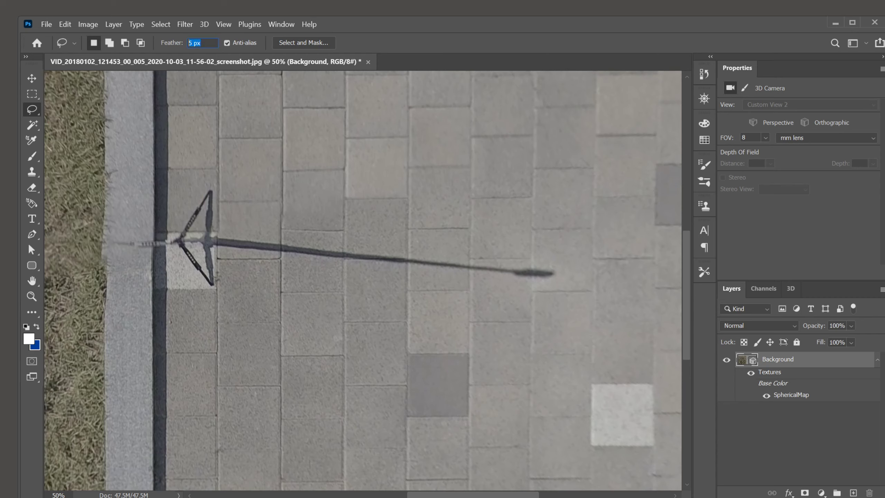
pyautogui.write('0')
pyautogui.press('Return')
pyautogui.moveTo(222, 85)
pyautogui.mouseDown()
pyautogui.moveTo(149, 108)
pyautogui.moveTo(123, 144)
pyautogui.moveTo(123, 166)
pyautogui.moveTo(144, 178)
pyautogui.moveTo(209, 175)
pyautogui.moveTo(457, 218)
pyautogui.moveTo(554, 211)
pyautogui.moveTo(593, 194)
pyautogui.moveTo(610, 140)
pyautogui.moveTo(566, 105)
pyautogui.moveTo(496, 91)
pyautogui.moveTo(224, 84)
pyautogui.mouseUp()
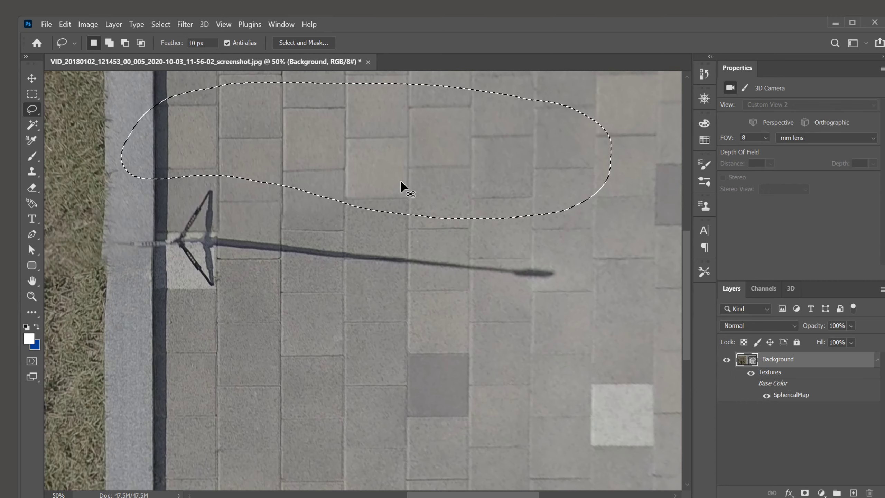
pyautogui.hotkey('ctrl', 'j')
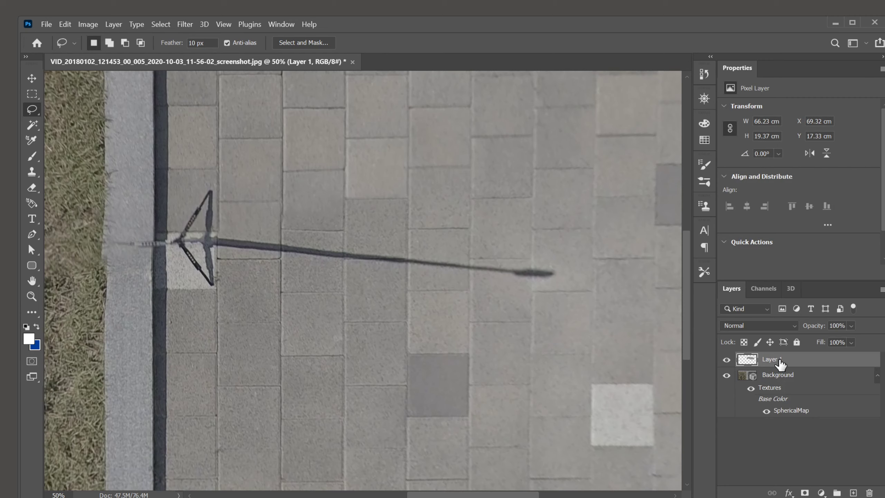
pyautogui.click(726, 361)
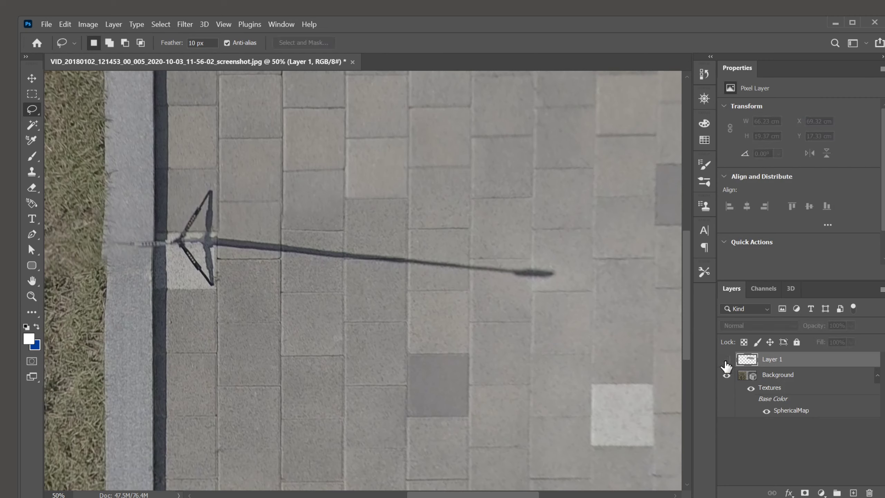
pyautogui.click(725, 361)
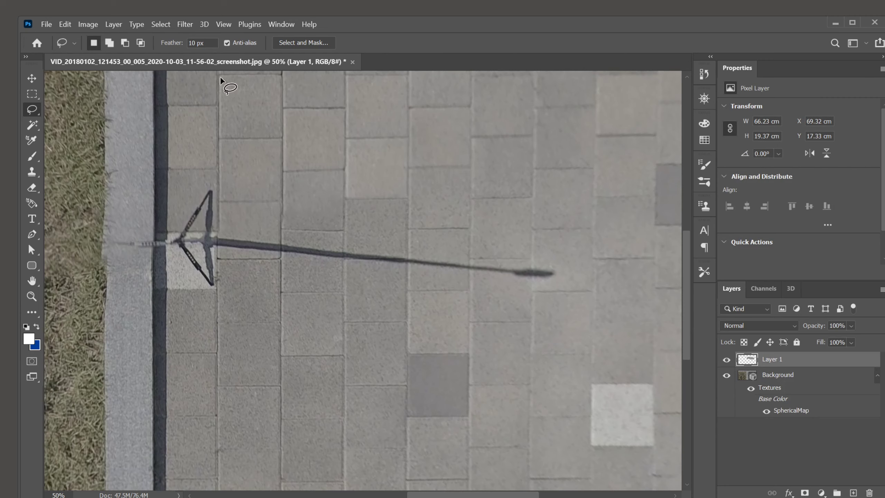
# - Move the copied paving patch down over the tripod and shadow, and distort its curbside lower corner outward to fit the curb
pyautogui.click(33, 80)
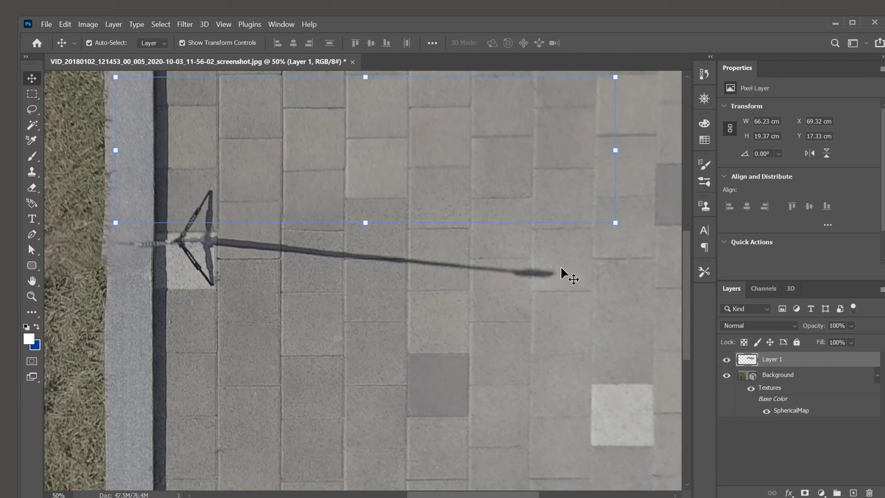
pyautogui.moveTo(365, 151); pyautogui.dragTo(362, 248)
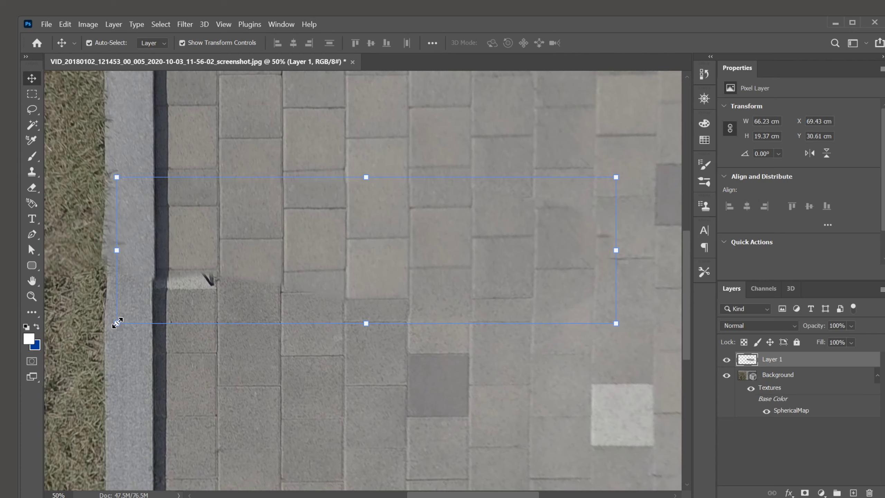
pyautogui.press('ctrl')
pyautogui.moveTo(117, 325)
pyautogui.mouseDown()
pyautogui.moveTo(103, 351)
pyautogui.moveTo(114, 332)
pyautogui.mouseUp()
pyautogui.moveTo(230, 253)
pyautogui.mouseDown()
pyautogui.moveTo(225, 264)
pyautogui.moveTo(223, 250)
pyautogui.mouseUp()
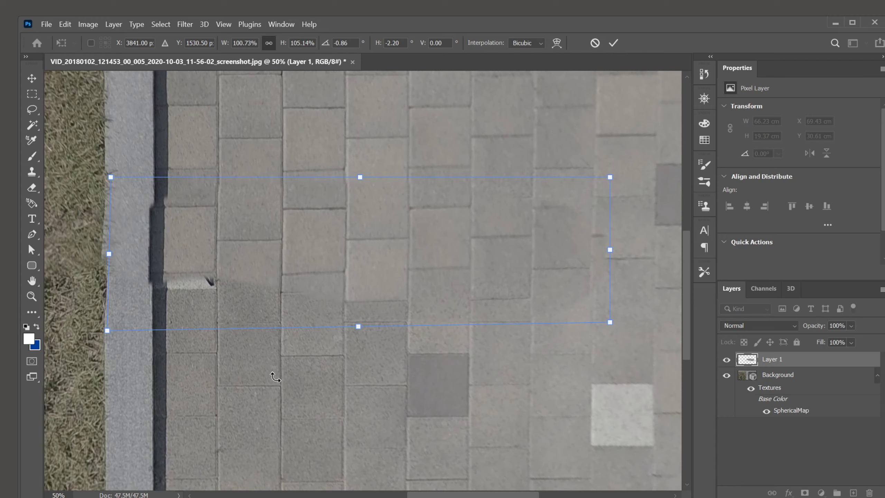
pyautogui.press('Return')
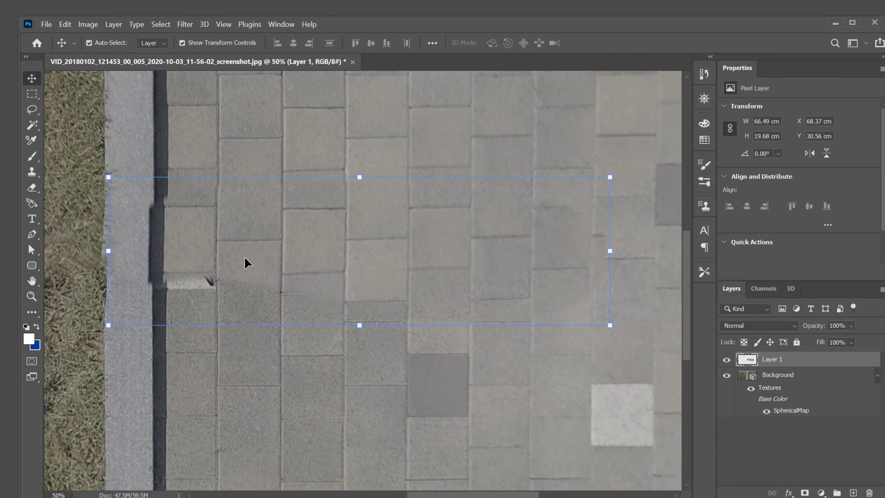
# - Shift the paving patch into line with the curb shadow and scale it to 98.89% to match the surrounding tile joints
pyautogui.moveTo(244, 256); pyautogui.dragTo(250, 244)
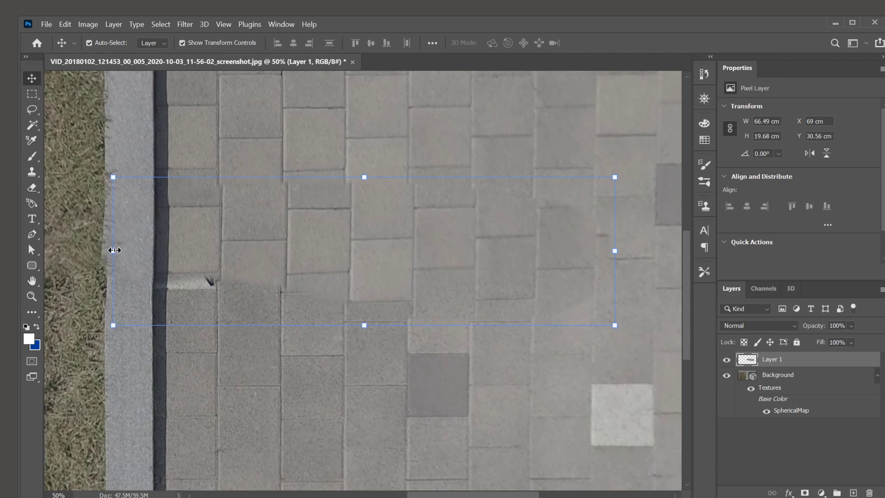
pyautogui.moveTo(115, 249); pyautogui.dragTo(119, 250)
pyautogui.moveTo(187, 242); pyautogui.dragTo(182, 248)
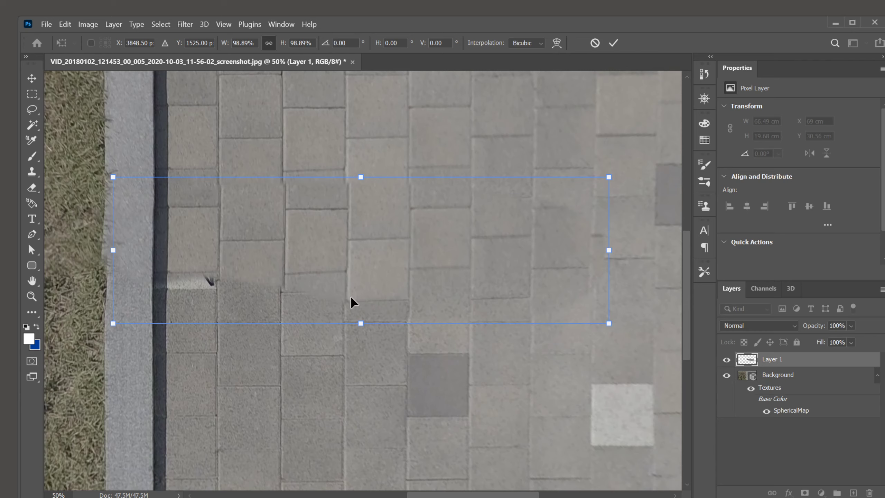
pyautogui.press('Return')
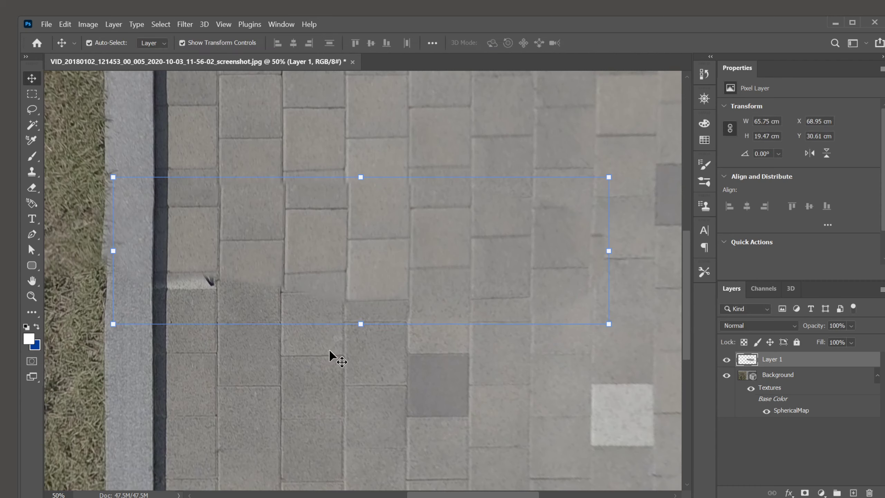
# - Merge the paving patch layer, Layer 1, down into the Background panorama layer
pyautogui.click(330, 348)
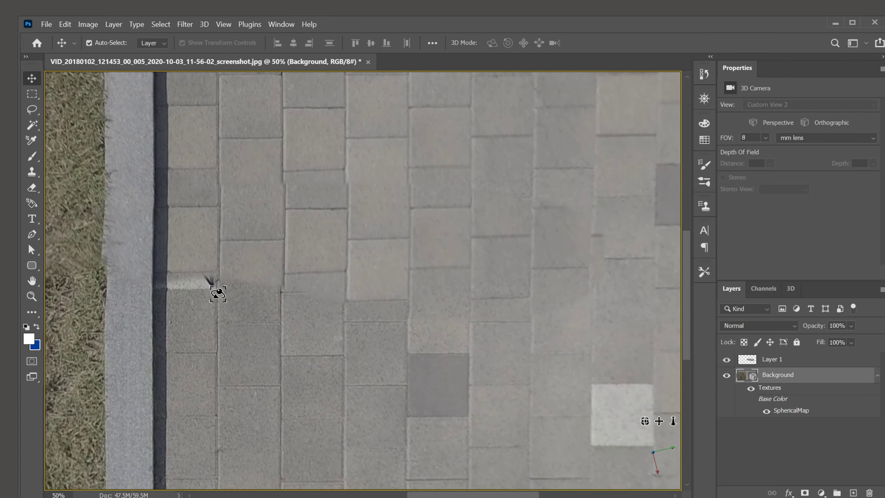
pyautogui.click(778, 361)
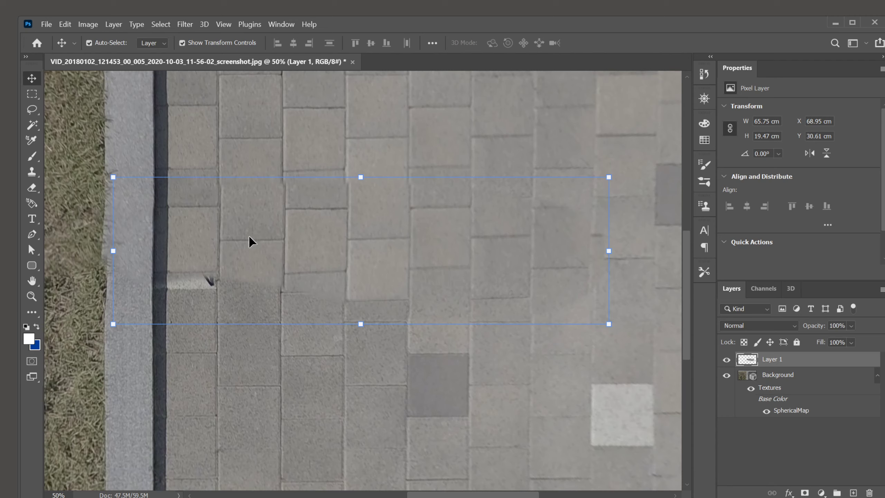
pyautogui.rightClick(771, 361)
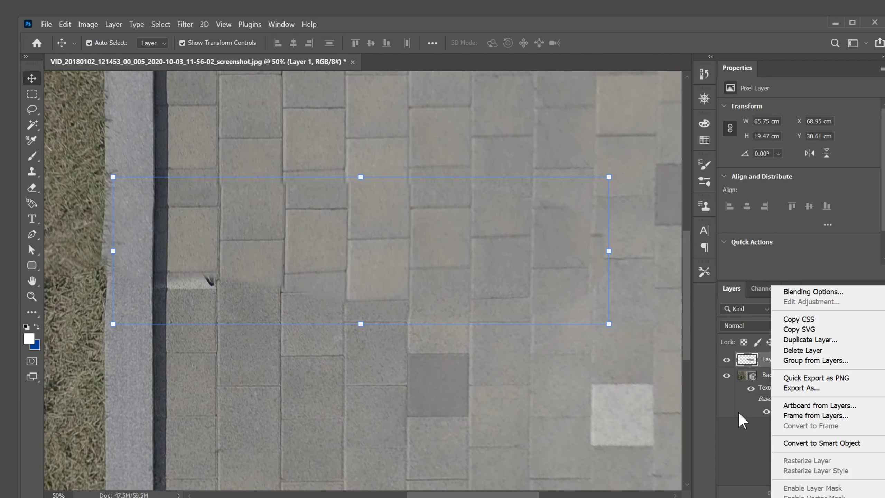
pyautogui.click(693, 40)
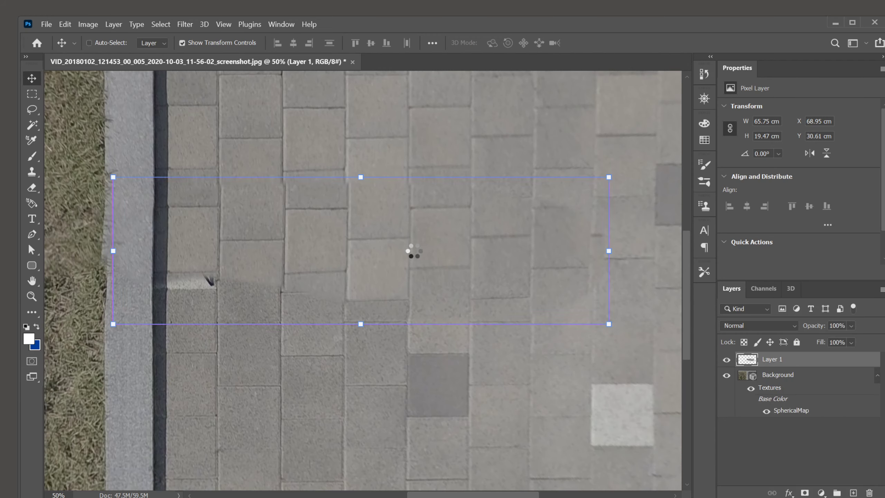
pyautogui.press('Delete')
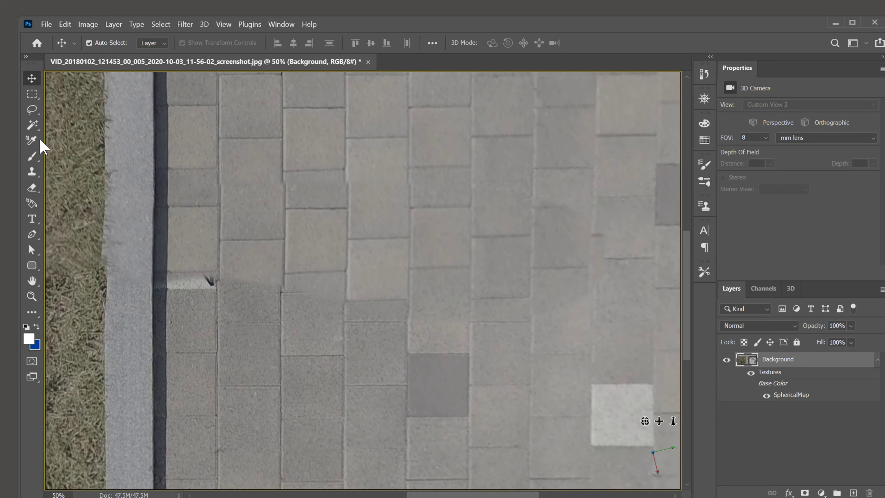
# - Set up the Clone Stamp tool with a soft 94 px brush
pyautogui.click(33, 174)
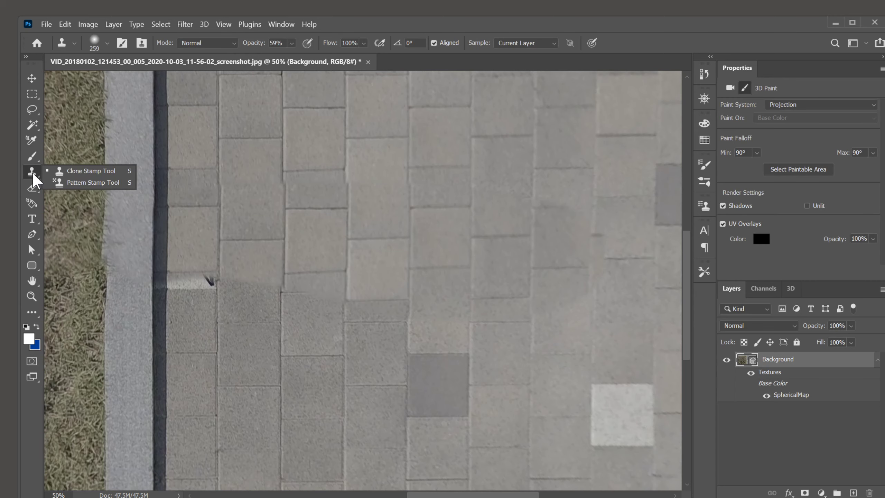
pyautogui.click(100, 171)
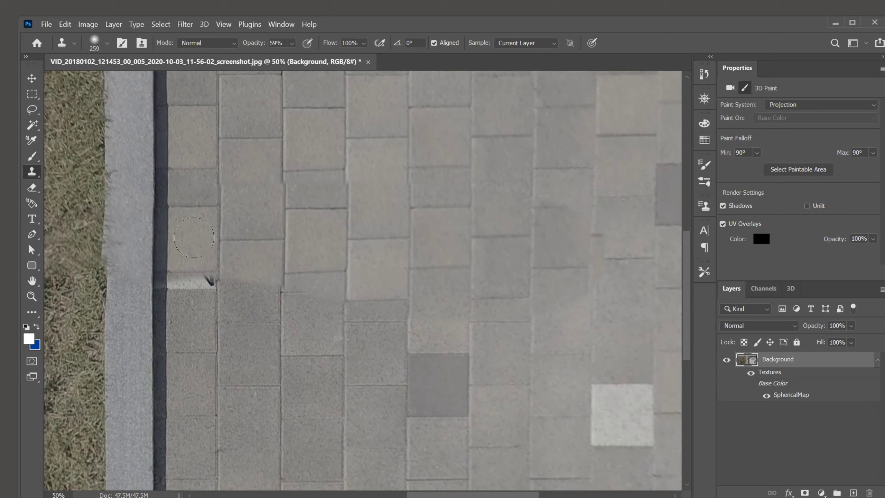
pyautogui.click(107, 43)
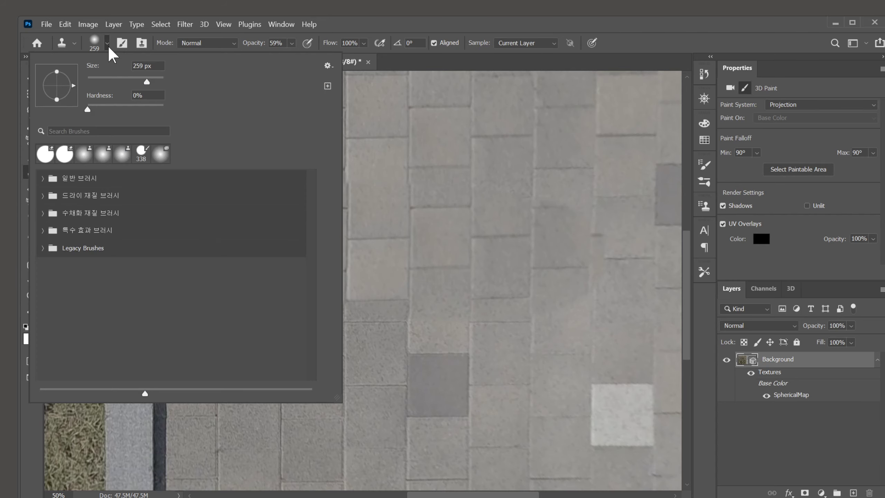
pyautogui.moveTo(134, 81); pyautogui.dragTo(123, 84)
pyautogui.click(371, 28)
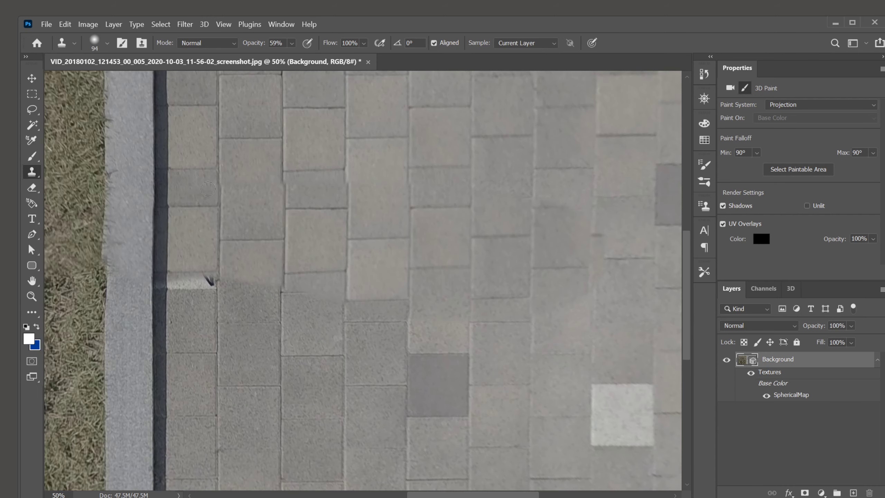
# - Clone clean paving over the leftover tripod foot and white tile beside the curb, and retouch the nearby misaligned tile joint
pyautogui.keyDown('alt'); pyautogui.click(192, 239); pyautogui.keyUp('alt')
pyautogui.keyDown('alt'); pyautogui.click(178, 207); pyautogui.keyUp('alt')
pyautogui.click(178, 271)
pyautogui.moveTo(177, 272)
pyautogui.mouseDown()
pyautogui.moveTo(200, 275)
pyautogui.moveTo(205, 291)
pyautogui.moveTo(209, 277)
pyautogui.moveTo(210, 289)
pyautogui.moveTo(207, 277)
pyautogui.moveTo(207, 288)
pyautogui.moveTo(180, 279)
pyautogui.moveTo(182, 295)
pyautogui.moveTo(171, 284)
pyautogui.moveTo(199, 298)
pyautogui.moveTo(199, 280)
pyautogui.moveTo(209, 279)
pyautogui.moveTo(179, 293)
pyautogui.mouseUp()
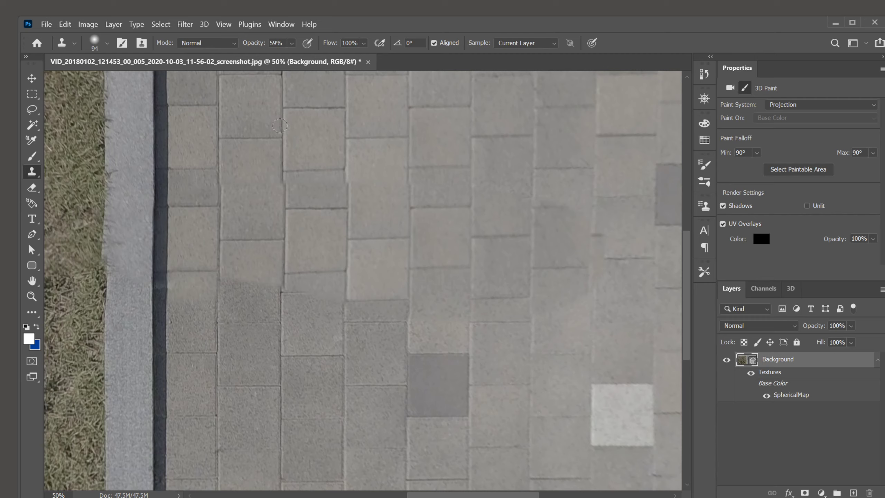
pyautogui.press('alt')
pyautogui.moveTo(284, 188)
pyautogui.mouseDown()
pyautogui.moveTo(283, 194)
pyautogui.moveTo(284, 226)
pyautogui.mouseUp()
# - Export the spherical panorama as copy2.jpg to the 과제 folder under work (F:), 2020_work, 200311 DS_univ, 201028 학습가이드
pyautogui.click(205, 25)
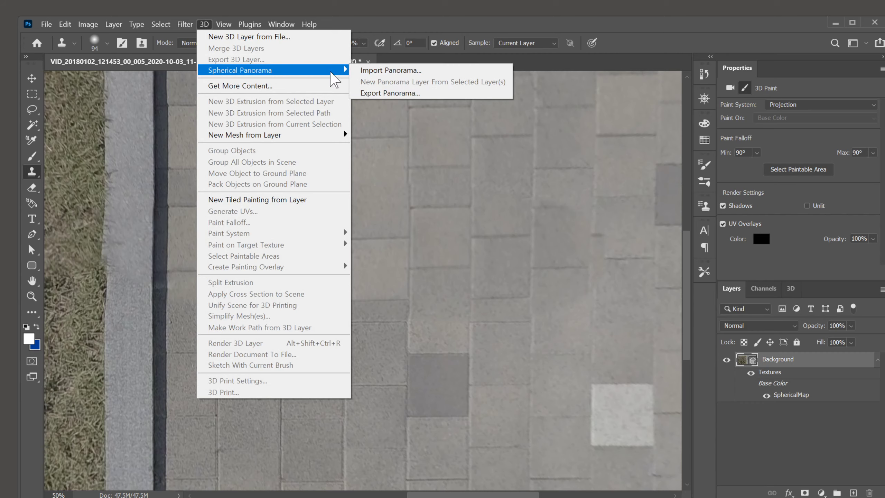
pyautogui.click(405, 95)
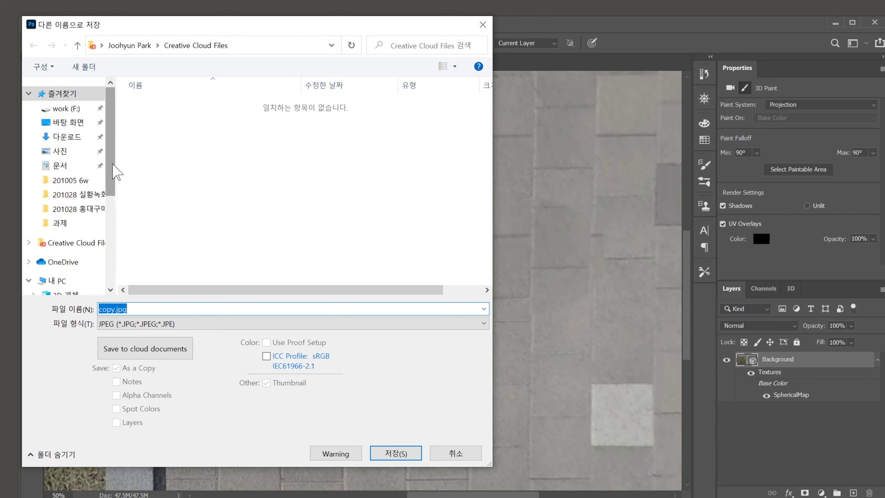
pyautogui.click(66, 111)
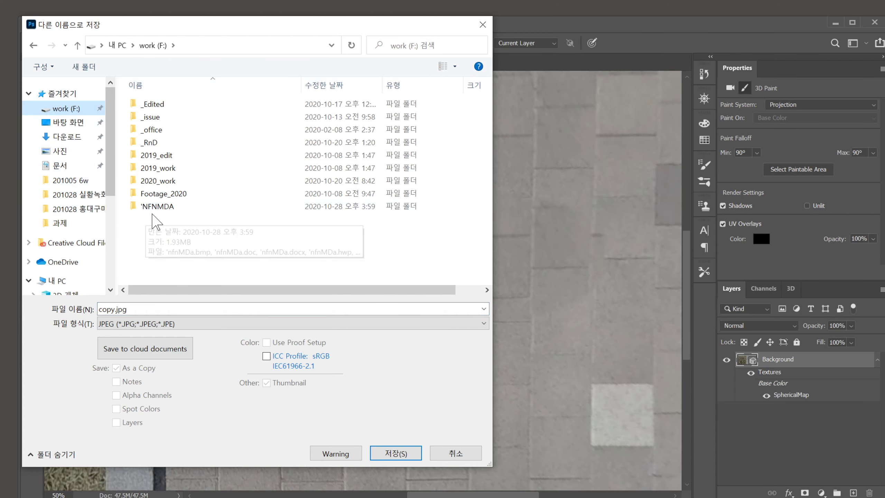
pyautogui.doubleClick(167, 180)
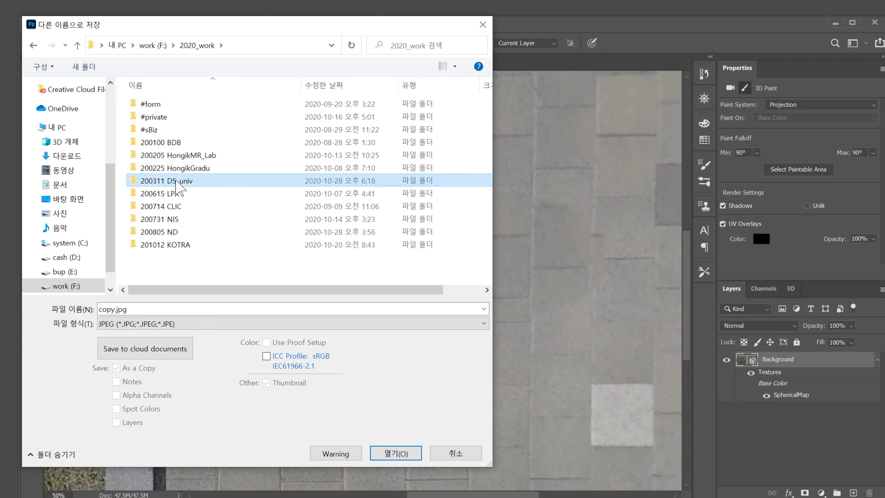
pyautogui.doubleClick(173, 181)
pyautogui.doubleClick(139, 258)
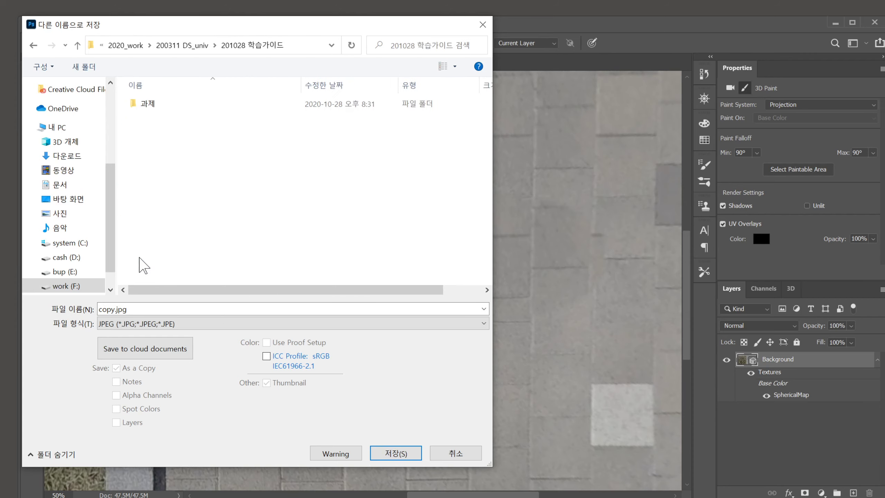
pyautogui.doubleClick(145, 112)
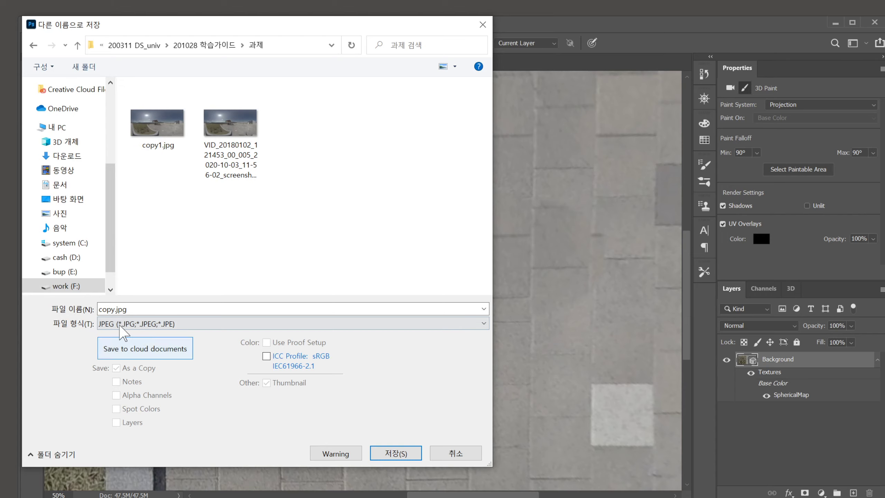
pyautogui.click(116, 308)
pyautogui.click(115, 309)
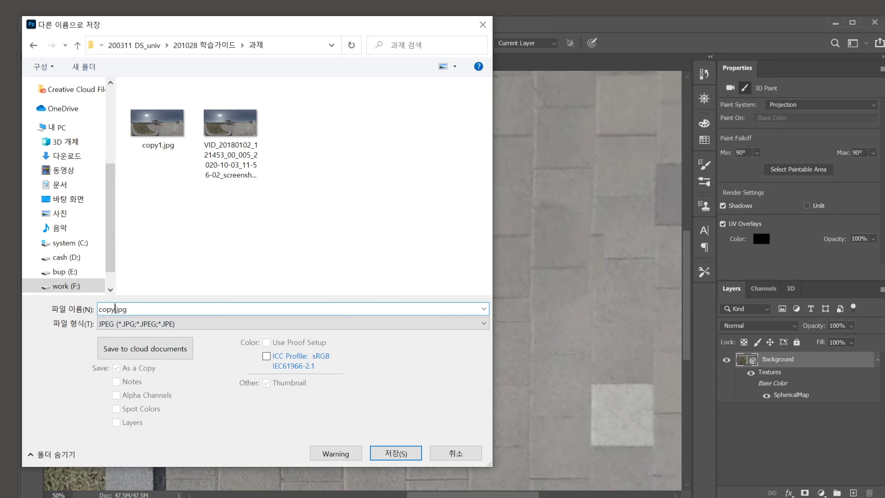
pyautogui.write('2')
pyautogui.click(386, 453)
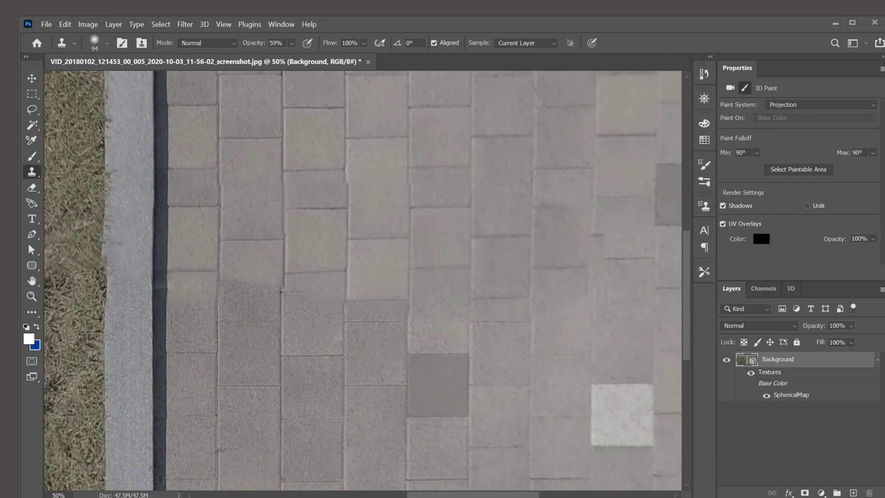
# - Open copy2.jpg from the 과제 folder in the photo viewer and compare its tripod area with the neighbouring images
pyautogui.moveTo(0, 120); pyautogui.dragTo(593, 24)
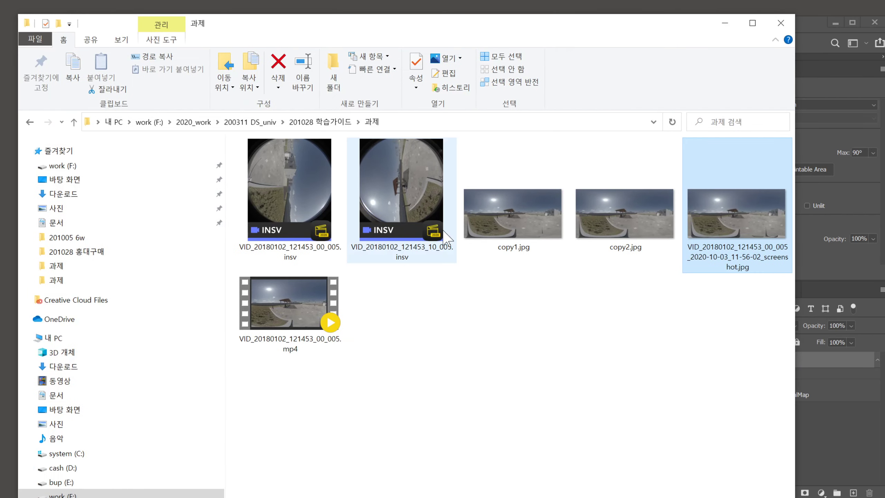
pyautogui.click(624, 221)
pyautogui.doubleClick(624, 221)
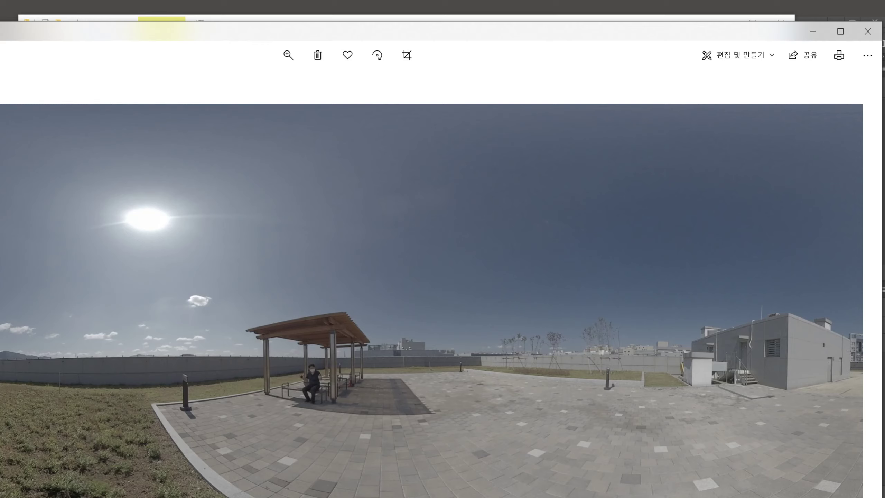
pyautogui.moveTo(855, 363)
pyautogui.moveTo(652, 41); pyautogui.dragTo(642, 1)
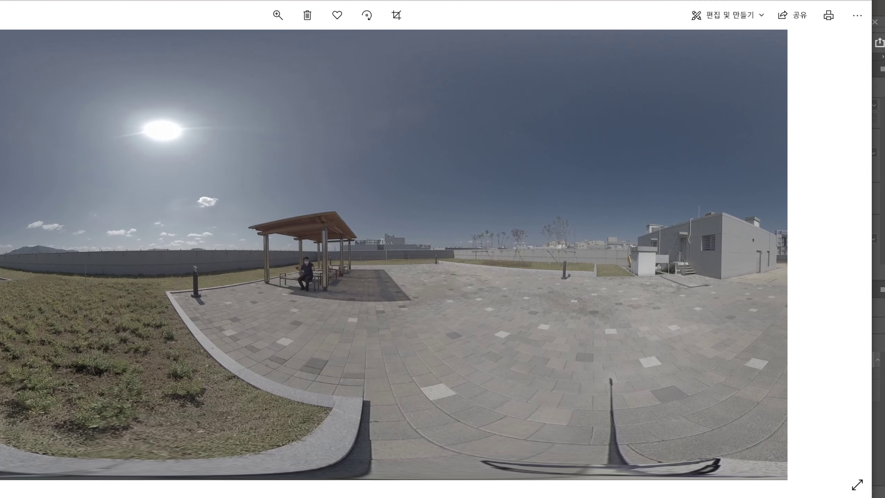
pyautogui.press('Right')
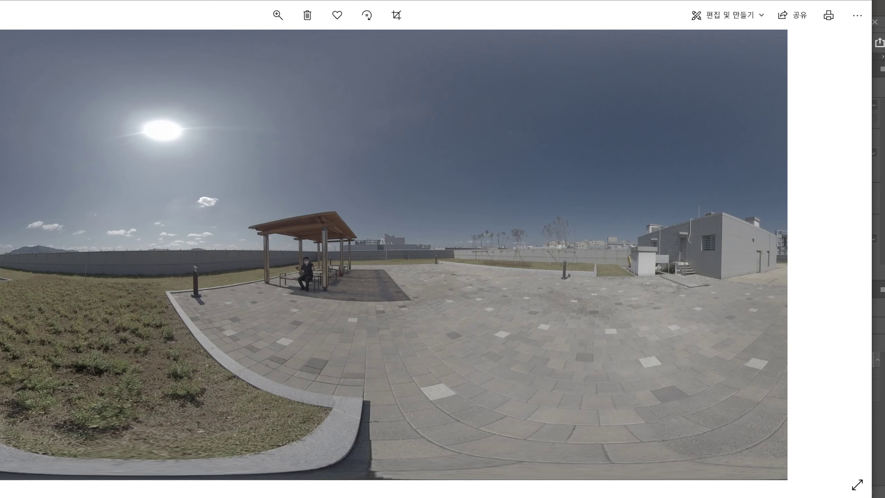
pyautogui.press('Left')
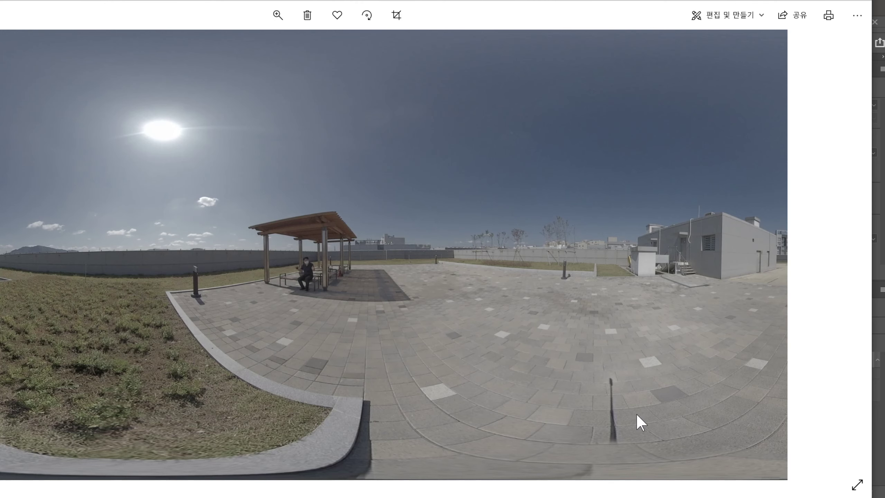
pyautogui.click(842, 257)
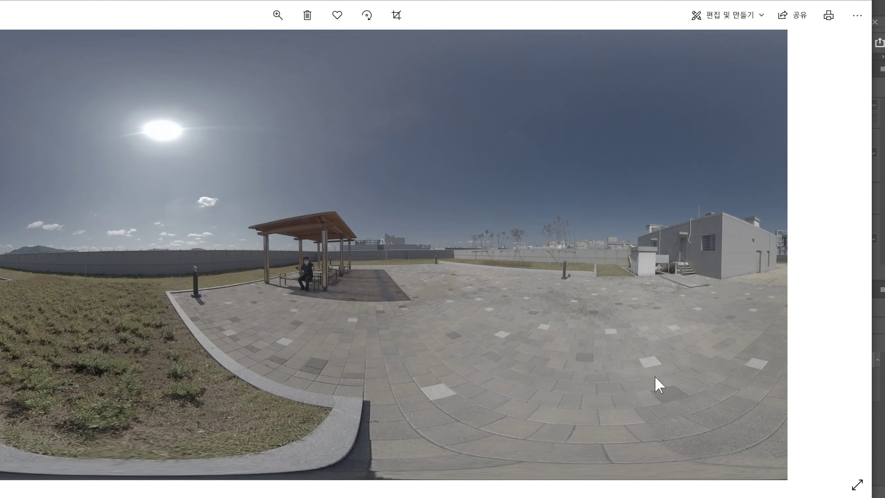
pyautogui.click(857, 1)
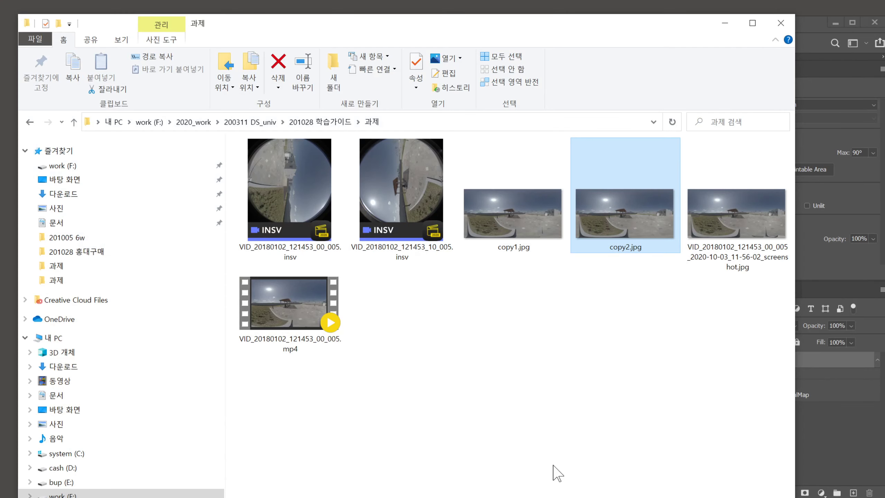
# - Close Photoshop and reposition the 과제 folder window so its files are fully in view
pyautogui.moveTo(582, 27); pyautogui.dragTo(613, 47)
pyautogui.click(875, 22)
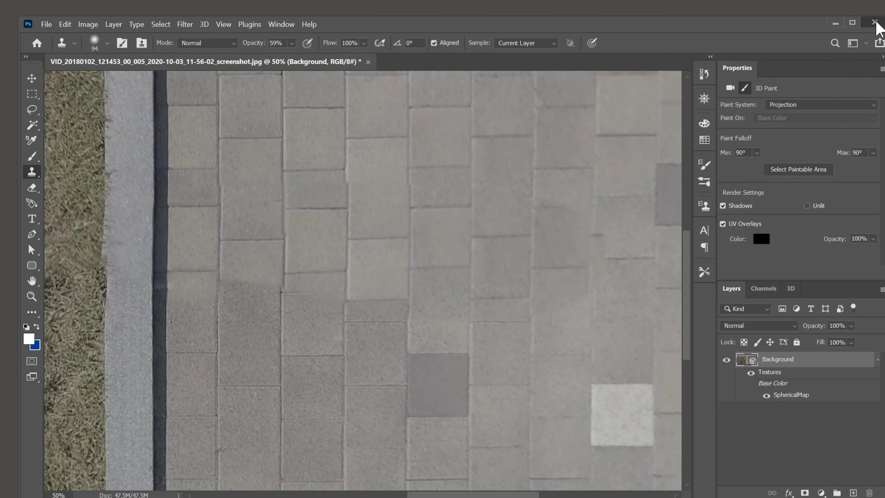
pyautogui.click(489, 225)
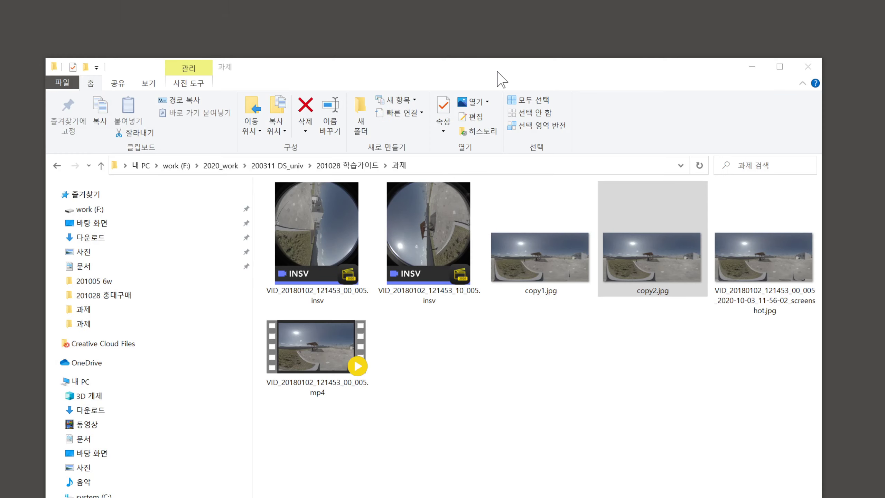
pyautogui.moveTo(497, 70); pyautogui.dragTo(435, 27)
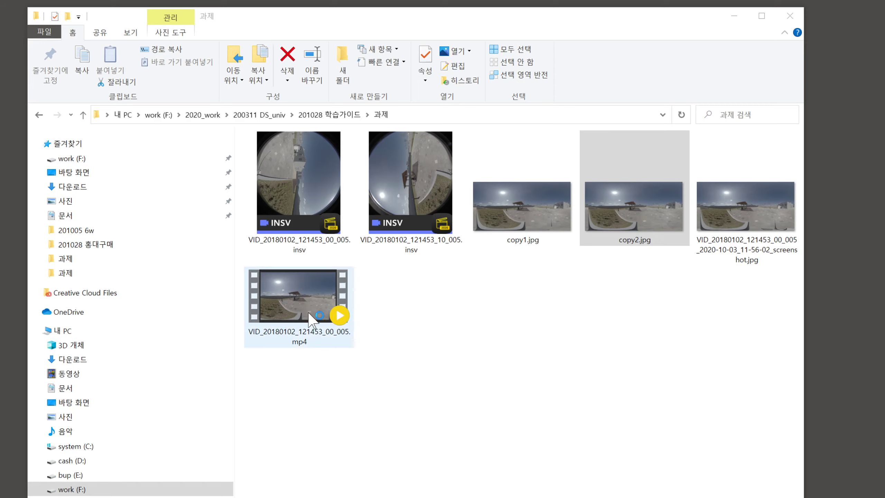
pyautogui.click(632, 234)
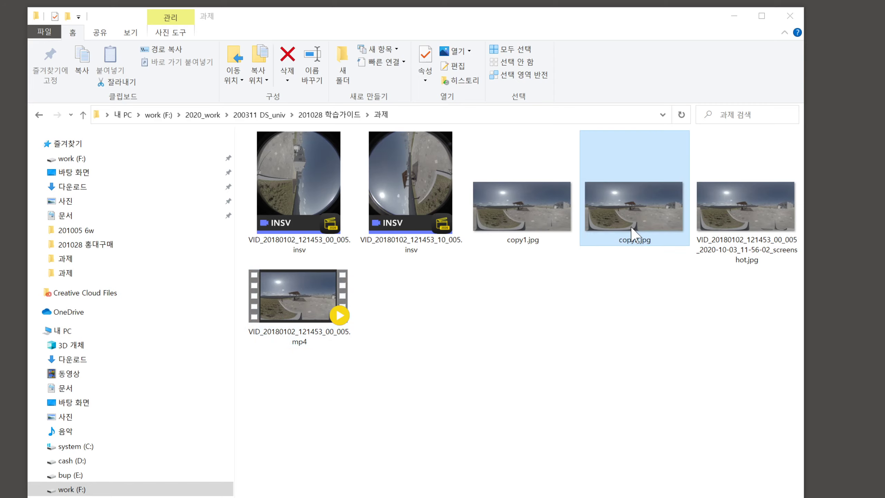
pyautogui.click(639, 207)
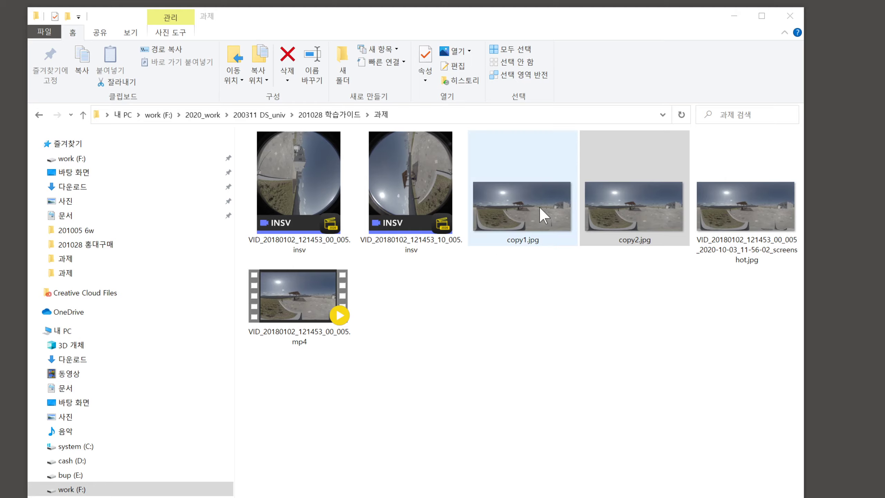
pyautogui.click(588, 243)
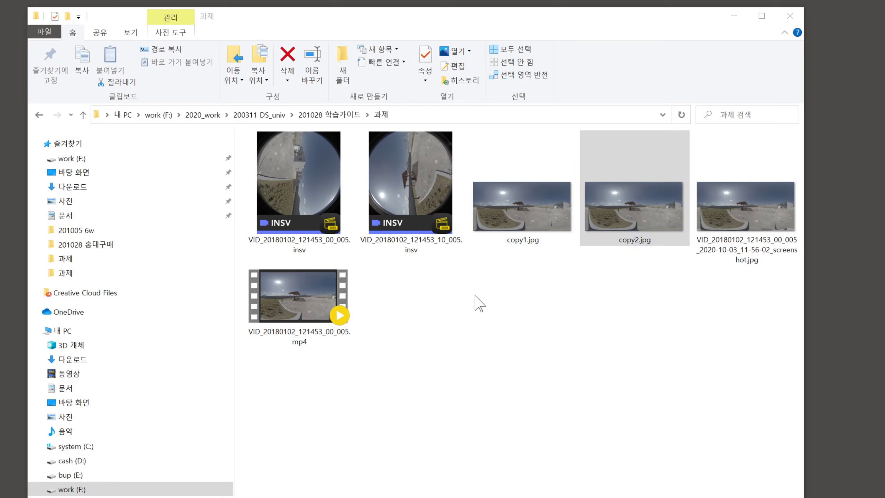
pyautogui.doubleClick(313, 303)
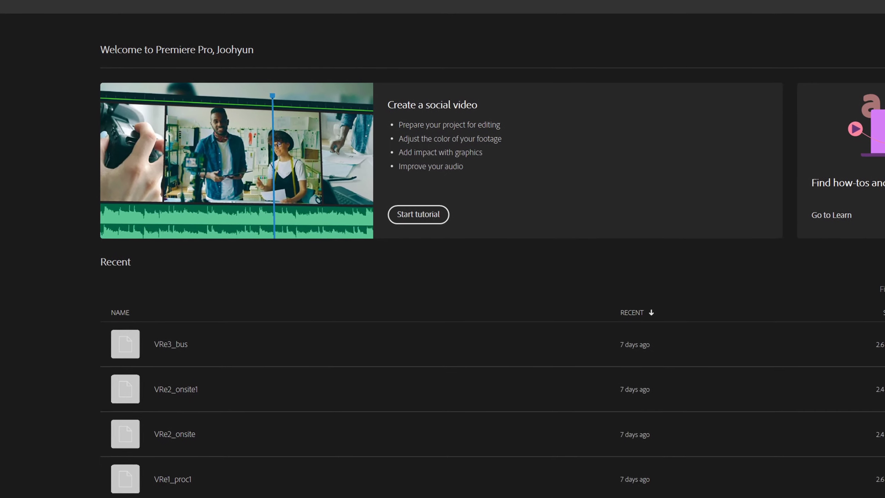
# - Switch to Premiere Pro, start a new project and browse to F:\_Edited for its location
pyautogui.hotkey('ctrl', 'alt', 'n')
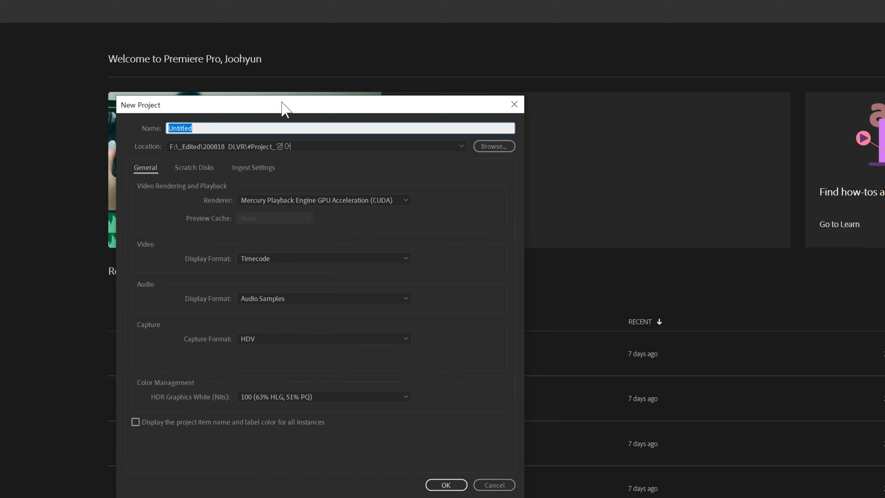
pyautogui.moveTo(283, 109); pyautogui.dragTo(374, 75)
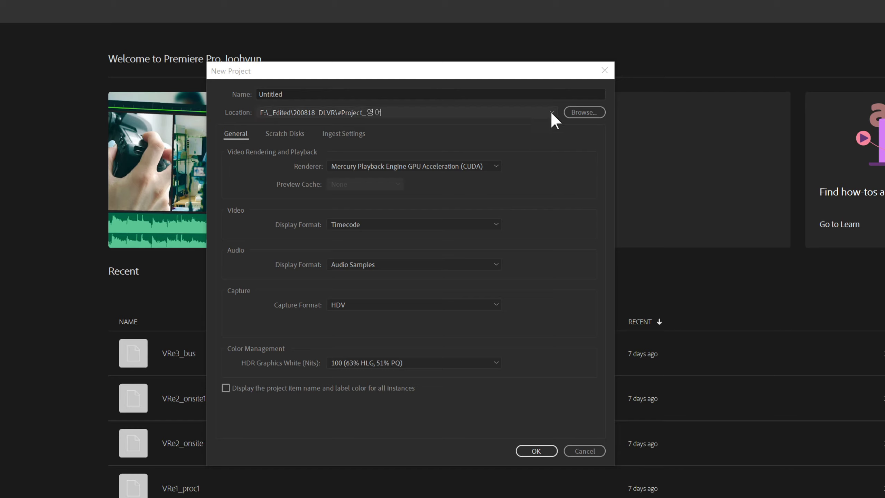
pyautogui.click(585, 112)
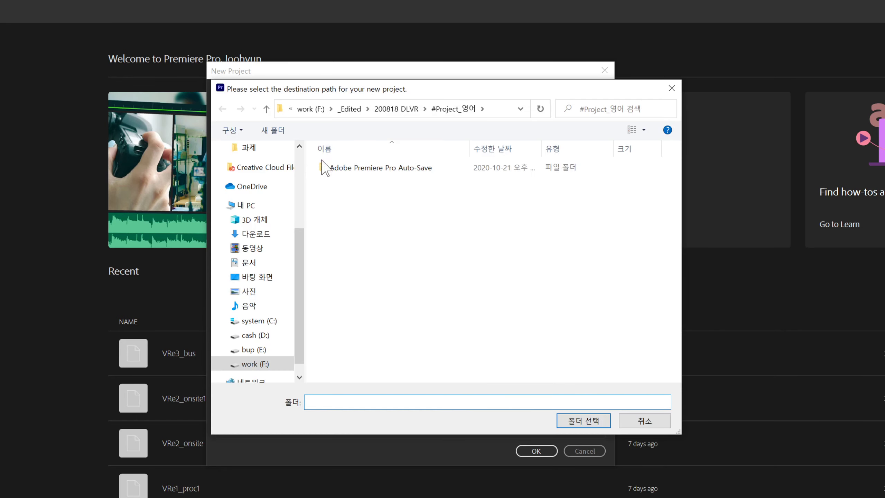
pyautogui.click(349, 108)
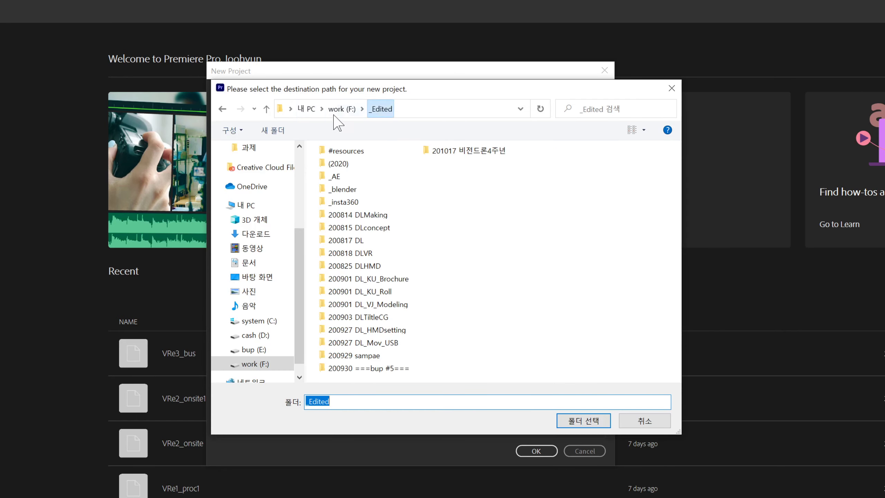
# - Create a folder named 201028 과제 inside _Edited and select it as the project location
pyautogui.rightClick(480, 186)
pyautogui.click(518, 195)
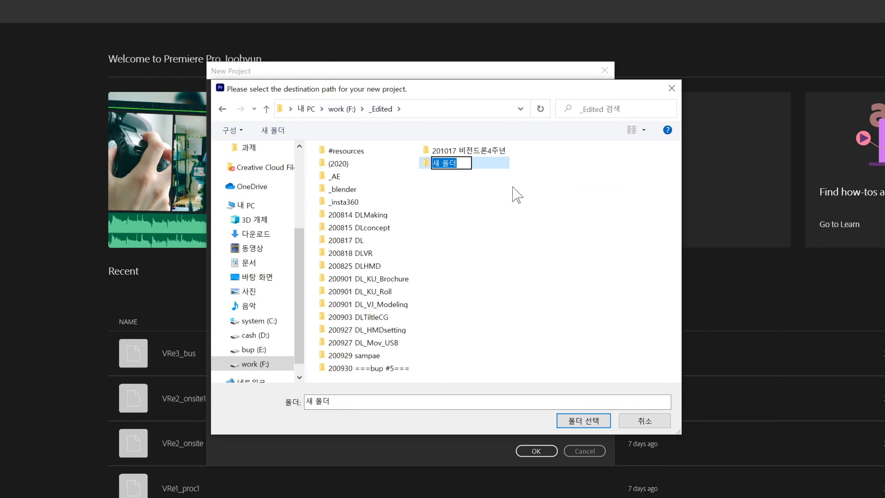
pyautogui.write('20')
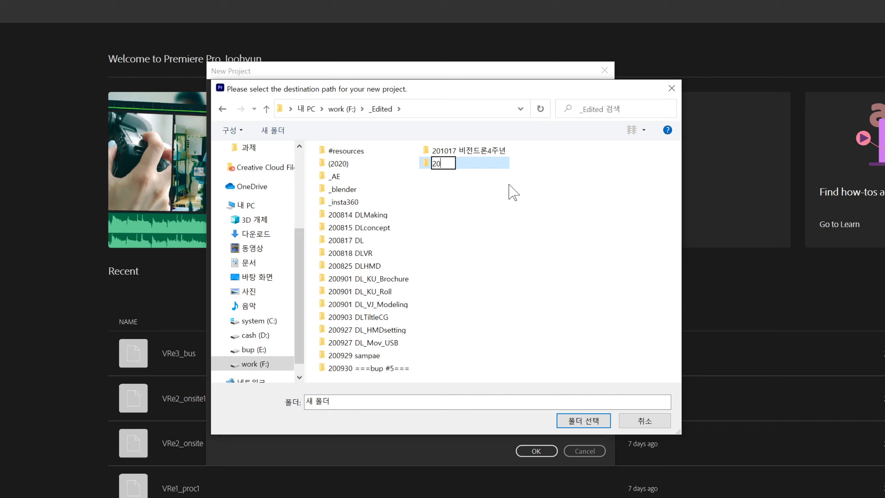
pyautogui.write('1028 과제')
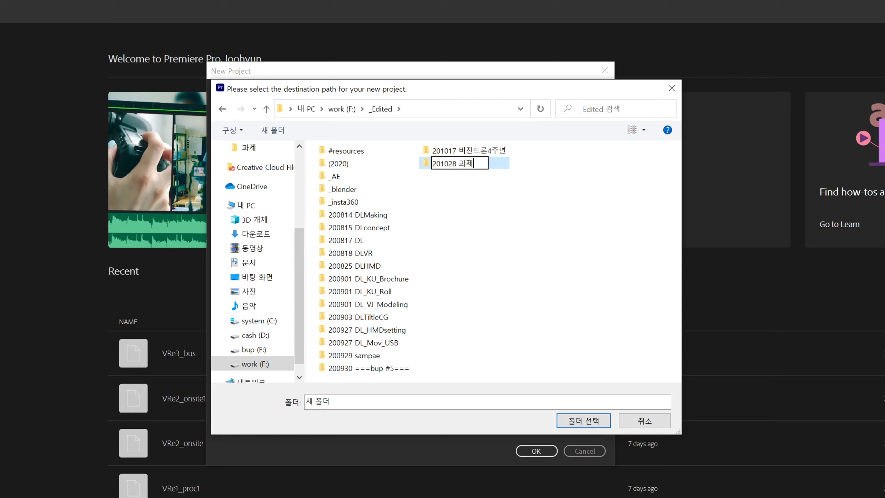
pyautogui.press('Return')
pyautogui.doubleClick(464, 165)
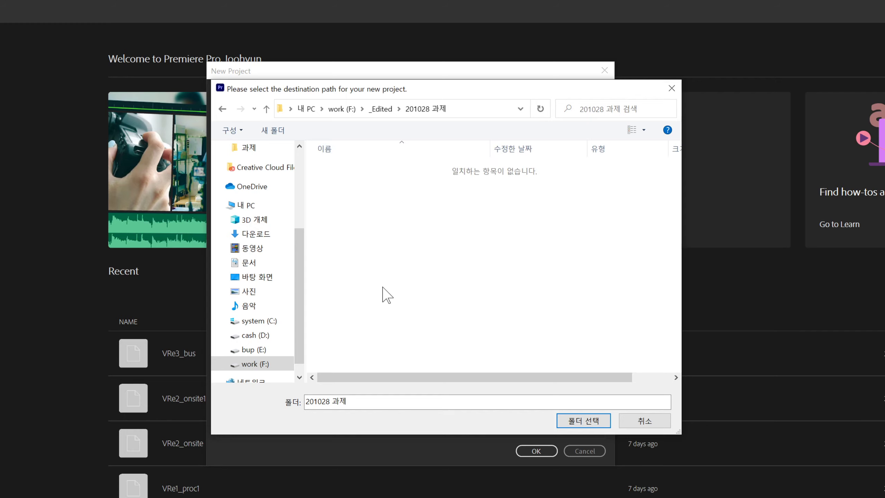
pyautogui.click(583, 420)
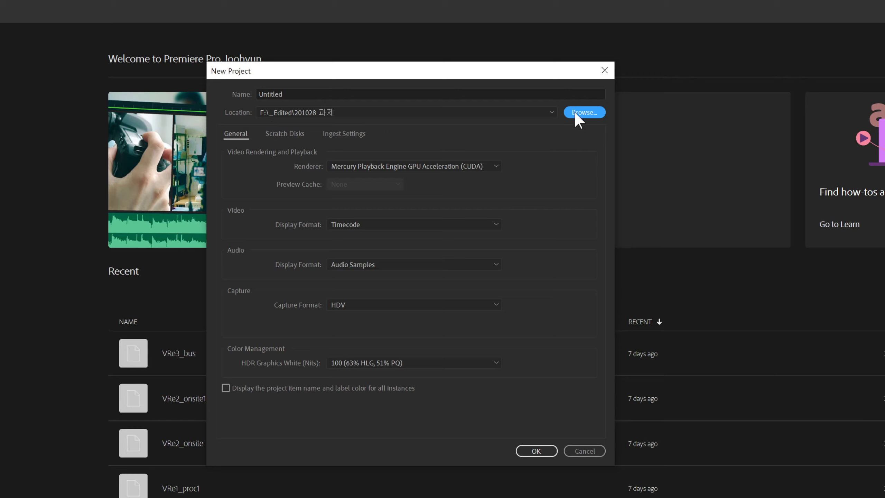
# - Name the project tripod, choose Mercury Playback Engine GPU Acceleration (CUDA) as the renderer, and create the project
pyautogui.doubleClick(291, 95)
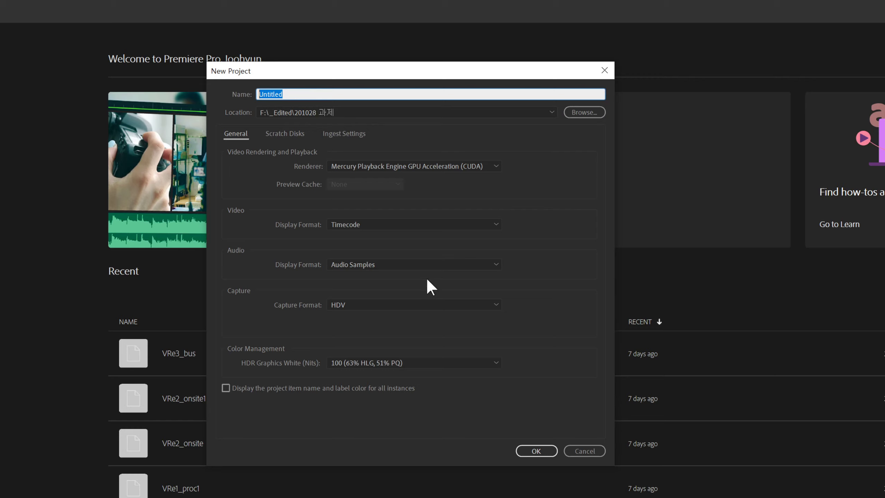
pyautogui.press('BackSpace')
pyautogui.write('ㅅ')
pyautogui.write('ripor')
pyautogui.press('BackSpace')
pyautogui.write('d')
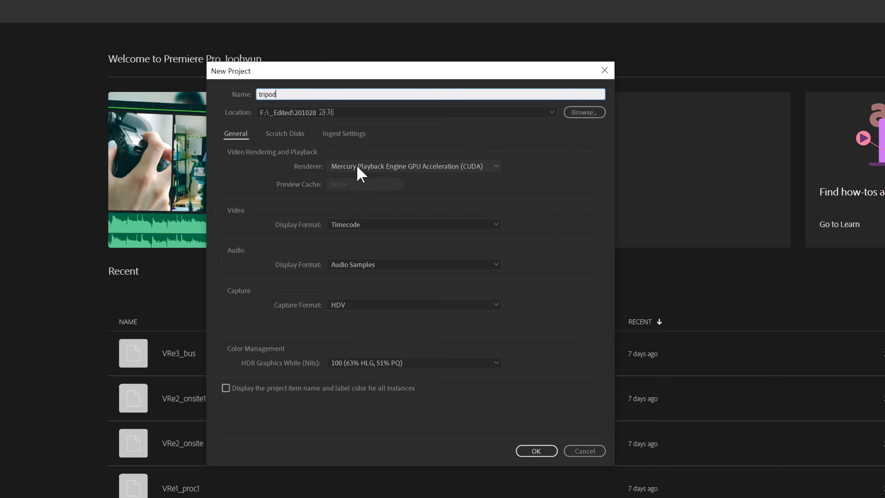
pyautogui.click(378, 167)
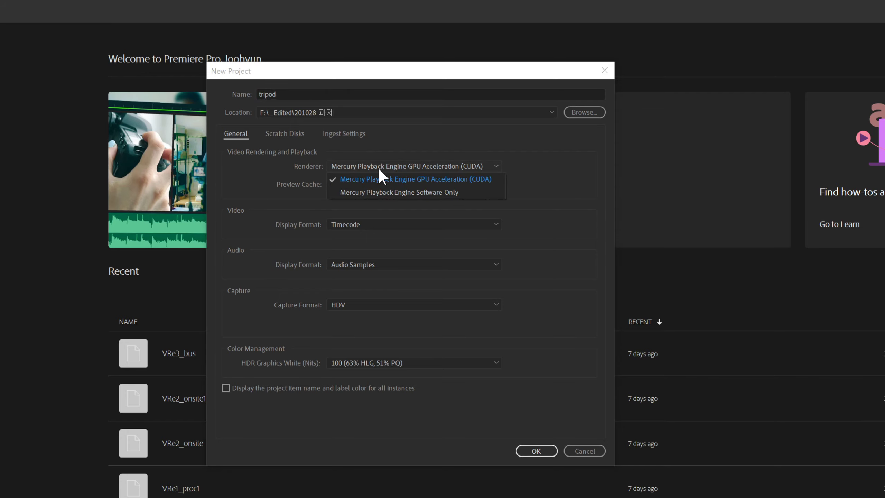
pyautogui.click(432, 182)
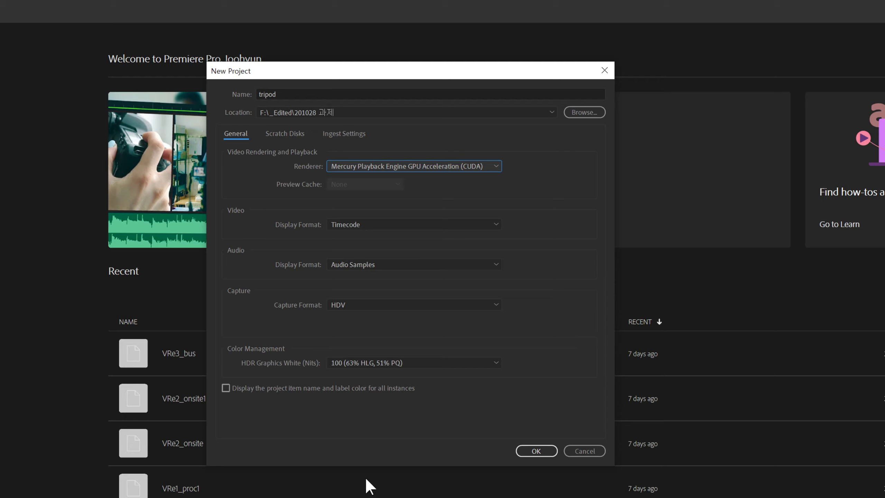
pyautogui.click(536, 450)
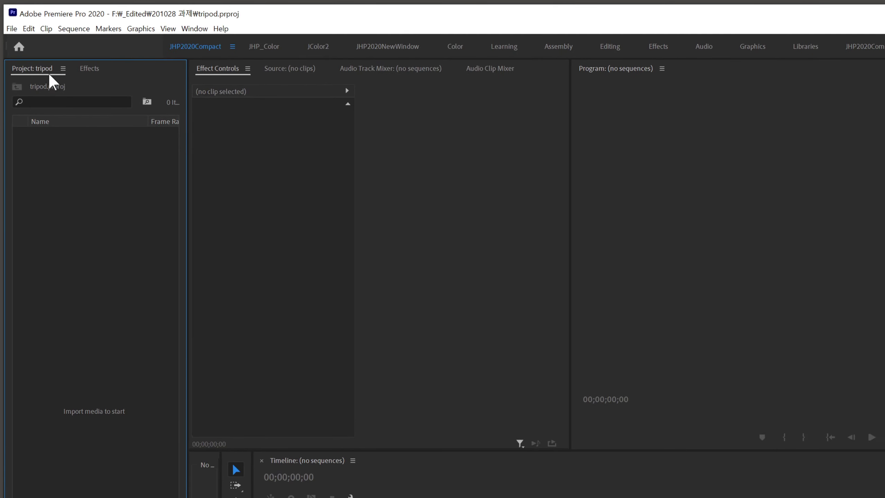
# - Dock the Project panel beneath the Effects panel, and move and resize the Premiere Pro window to fit the screen
pyautogui.moveTo(36, 74); pyautogui.dragTo(109, 424)
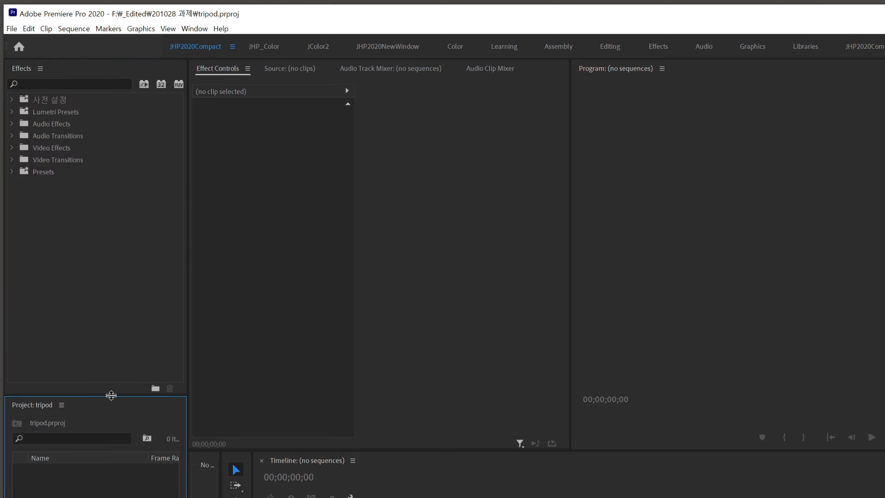
pyautogui.moveTo(111, 394); pyautogui.dragTo(119, 235)
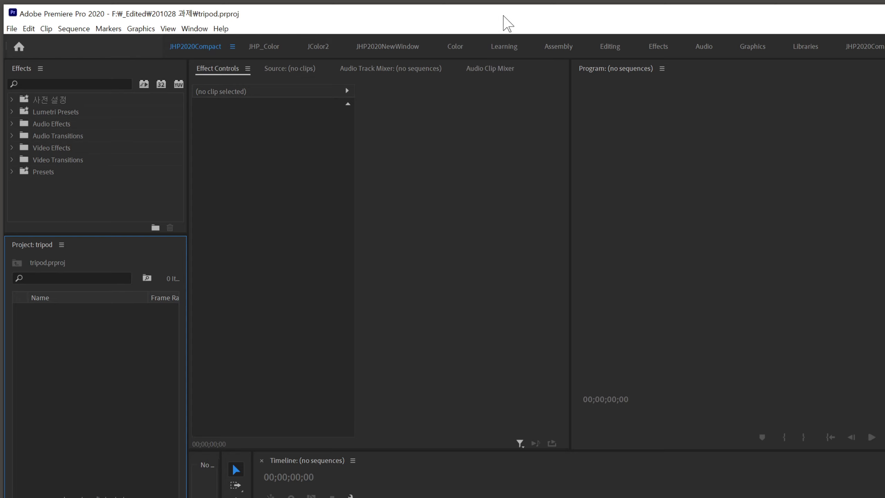
pyautogui.moveTo(507, 17); pyautogui.dragTo(529, 16)
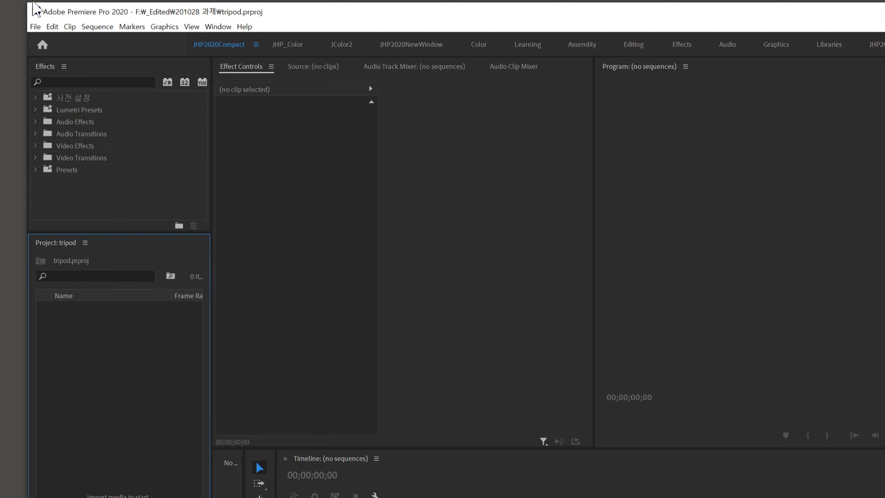
pyautogui.moveTo(29, 4); pyautogui.dragTo(399, 256)
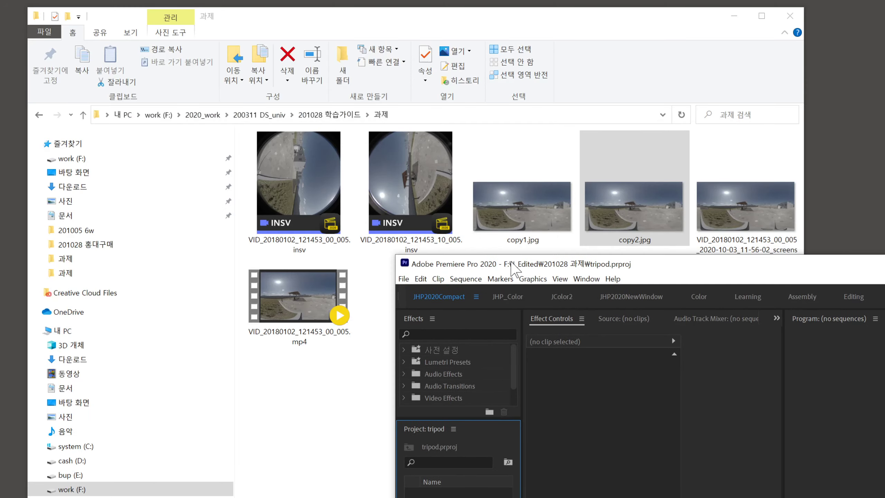
pyautogui.moveTo(592, 266); pyautogui.dragTo(197, 9)
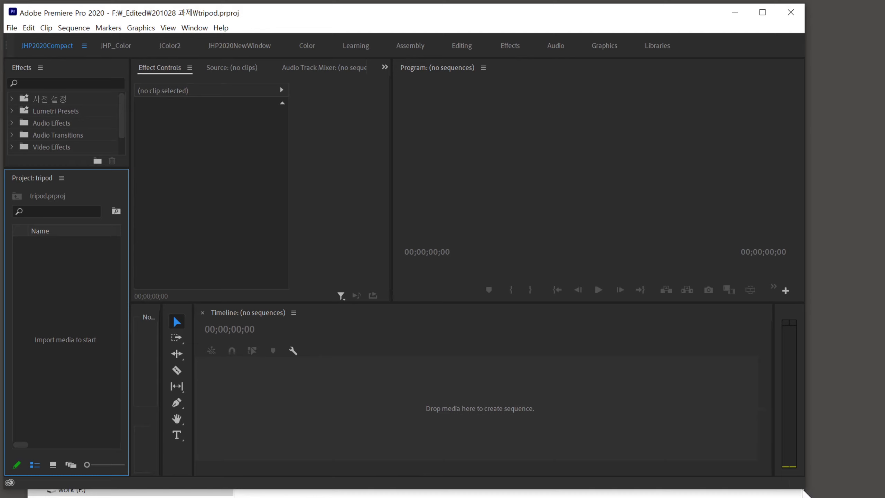
pyautogui.moveTo(802, 487); pyautogui.dragTo(883, 496)
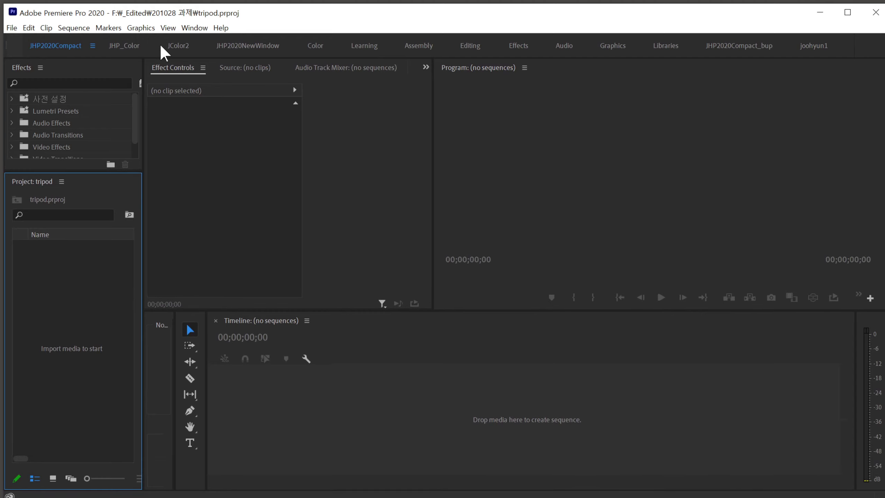
# - Review the available workspaces, and enlarge the Effects panel by lowering its border with the Project panel
pyautogui.click(194, 27)
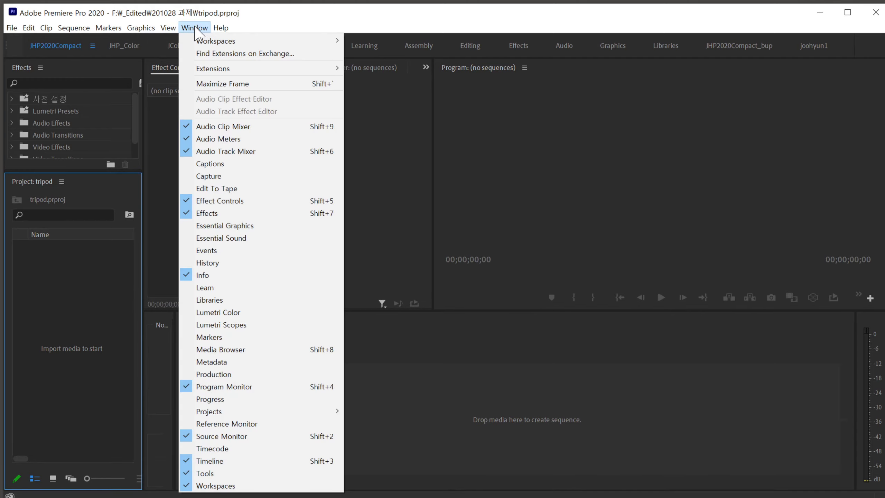
pyautogui.moveTo(212, 44)
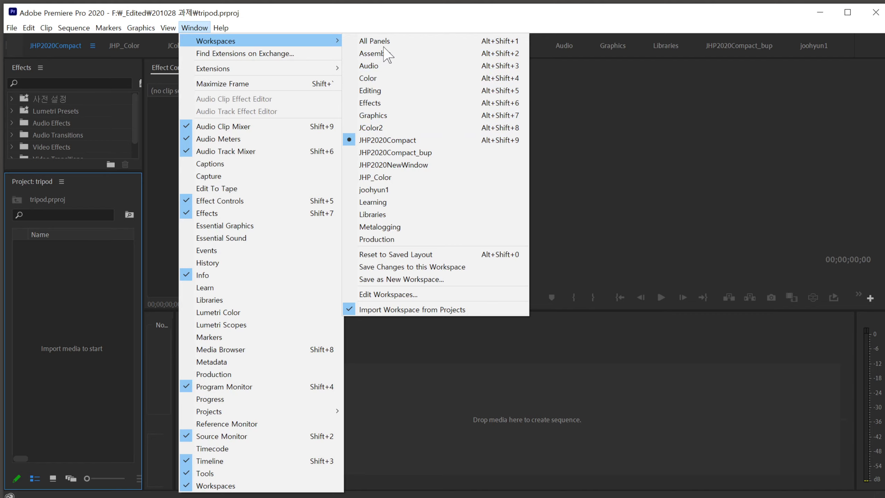
pyautogui.click(411, 16)
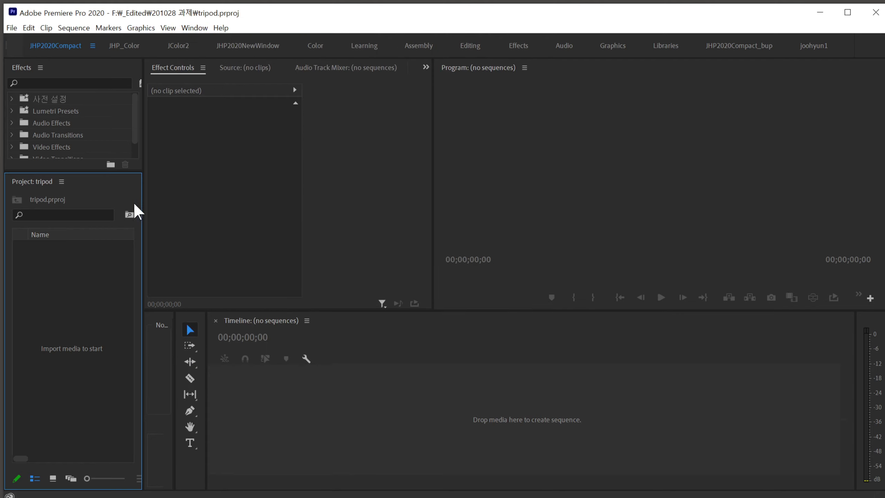
pyautogui.moveTo(73, 172); pyautogui.dragTo(79, 249)
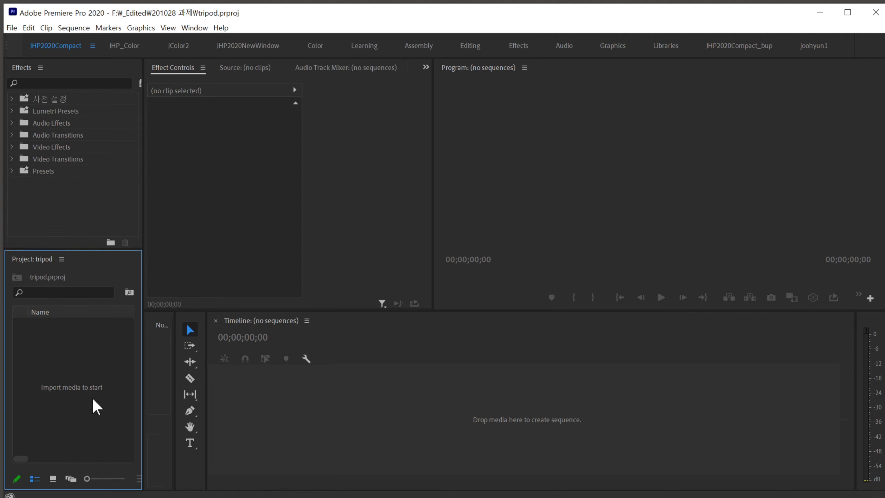
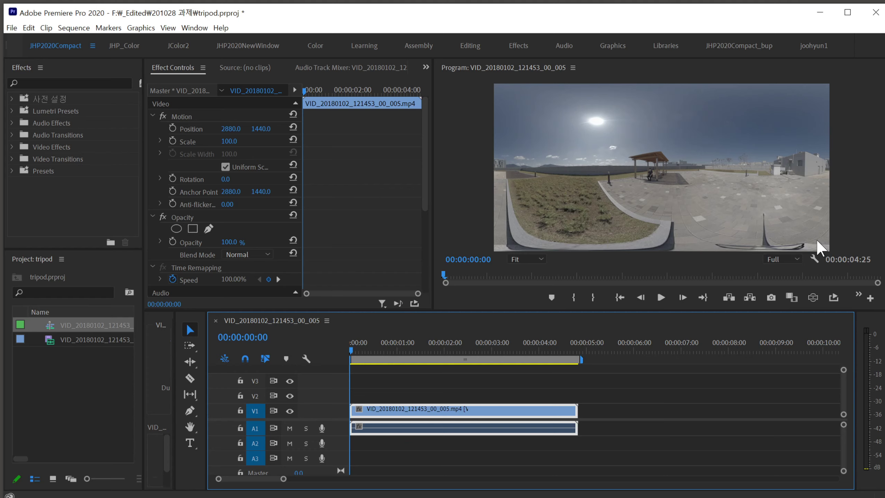
# - Examine the playback resolution options for the Program monitor without changing the Full setting
pyautogui.click(798, 261)
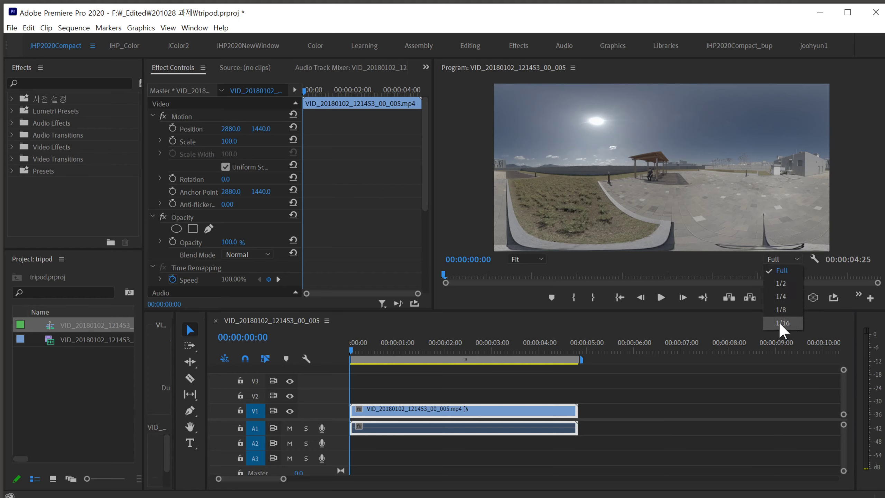
pyautogui.click(737, 261)
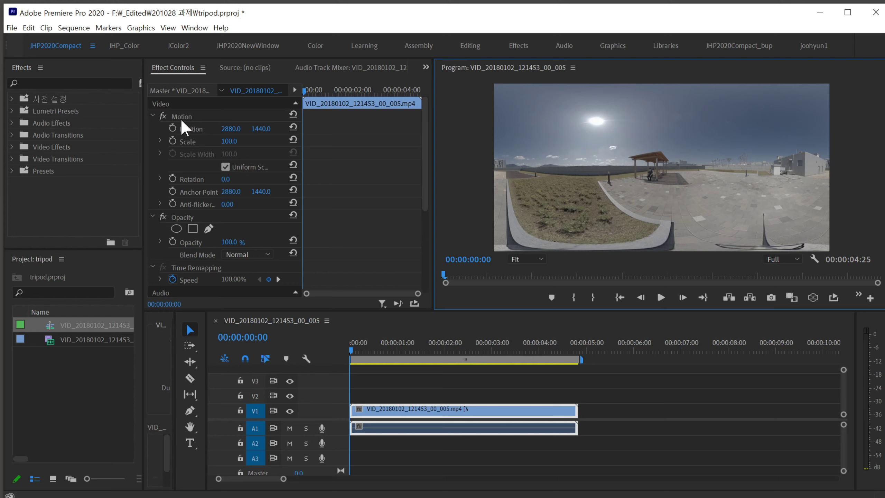
# - Examine which panels can be shown, and view the Source monitor and the Audio Track Mixer
pyautogui.click(190, 28)
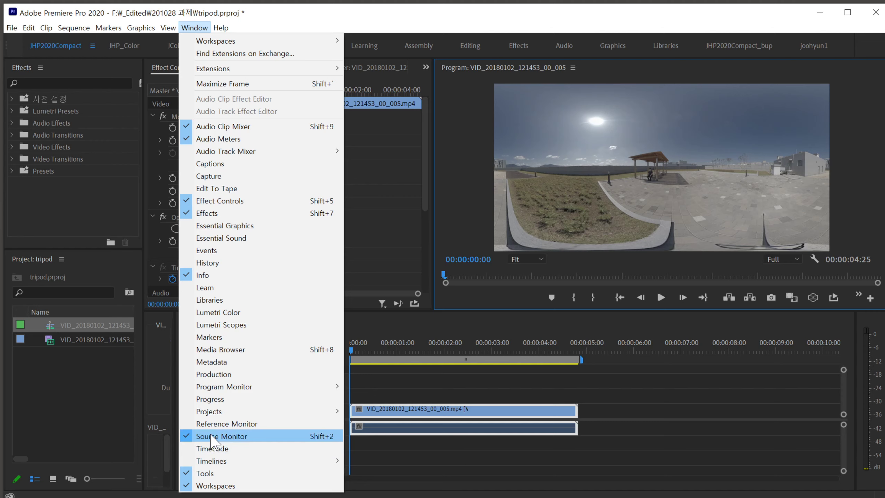
pyautogui.moveTo(217, 390)
pyautogui.click(475, 18)
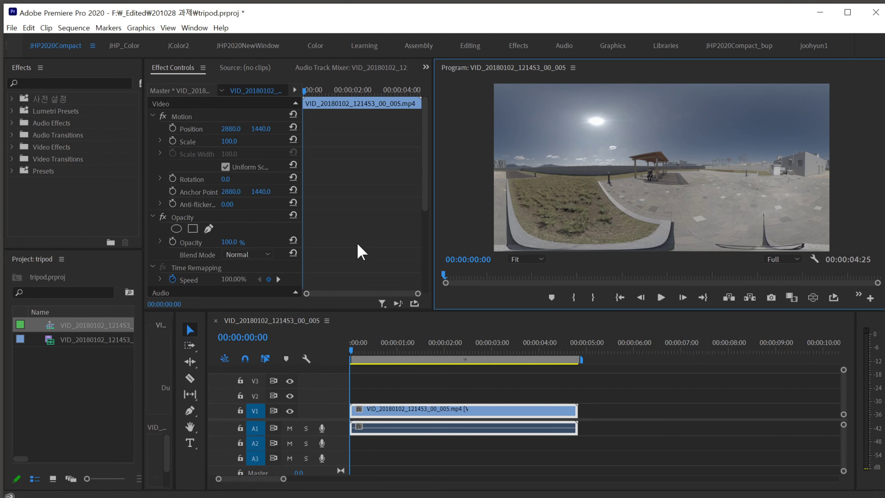
pyautogui.click(243, 67)
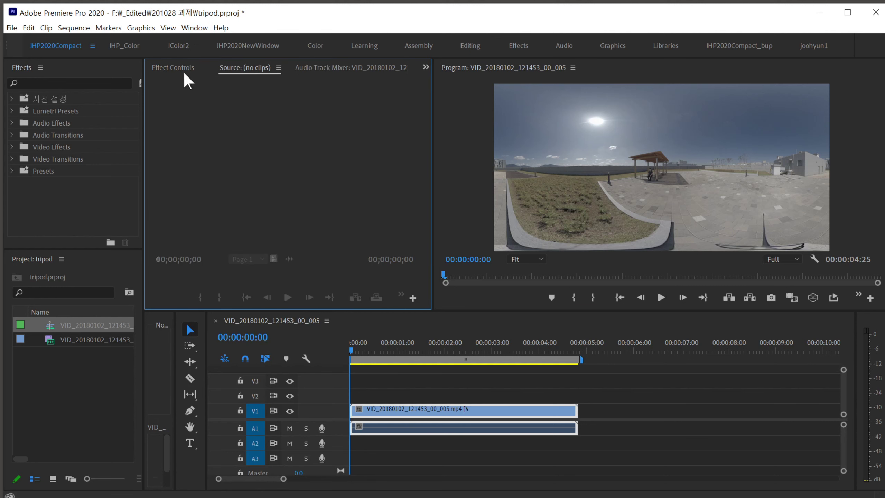
pyautogui.click(311, 67)
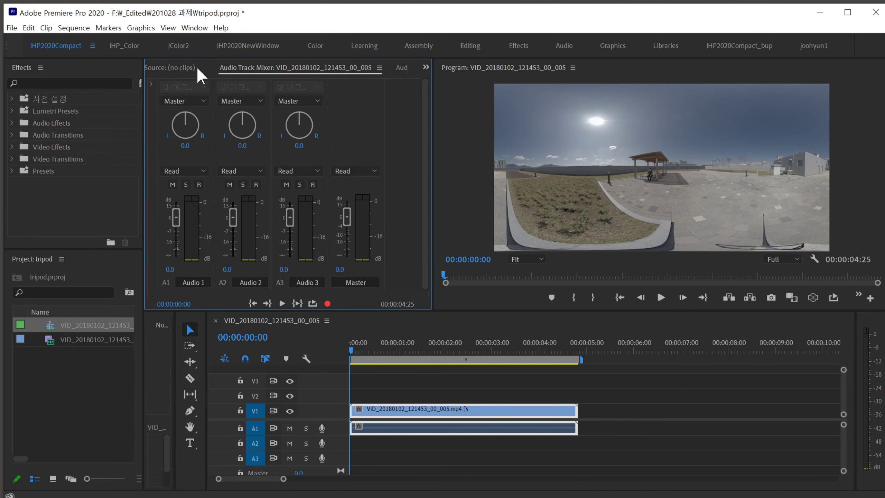
# - View the empty Source monitor, and show the Effect Controls of the video clip on track V1
pyautogui.click(169, 68)
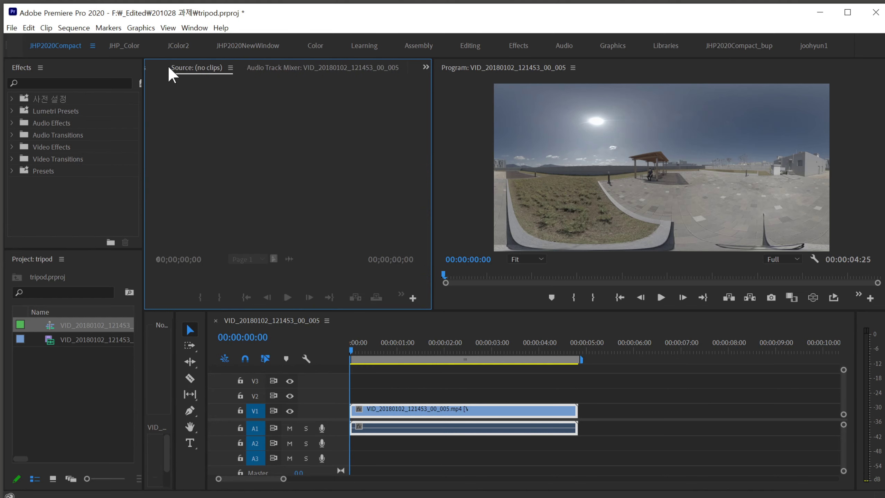
pyautogui.click(425, 68)
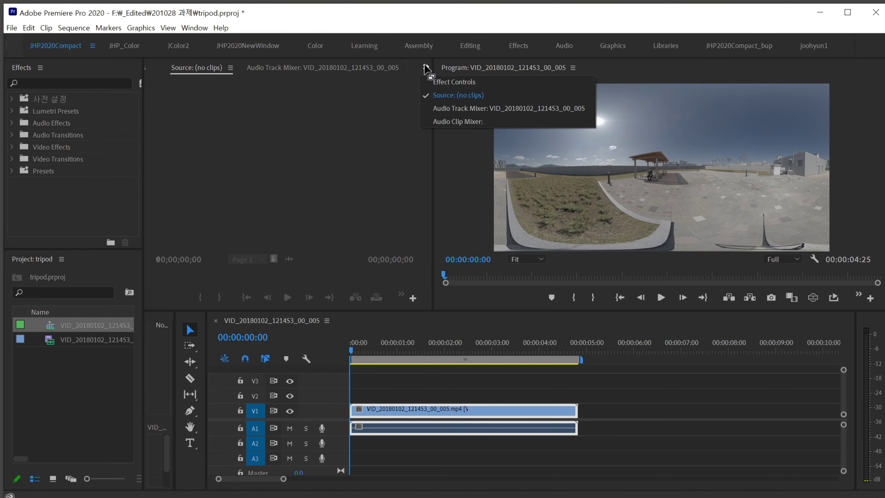
pyautogui.click(444, 84)
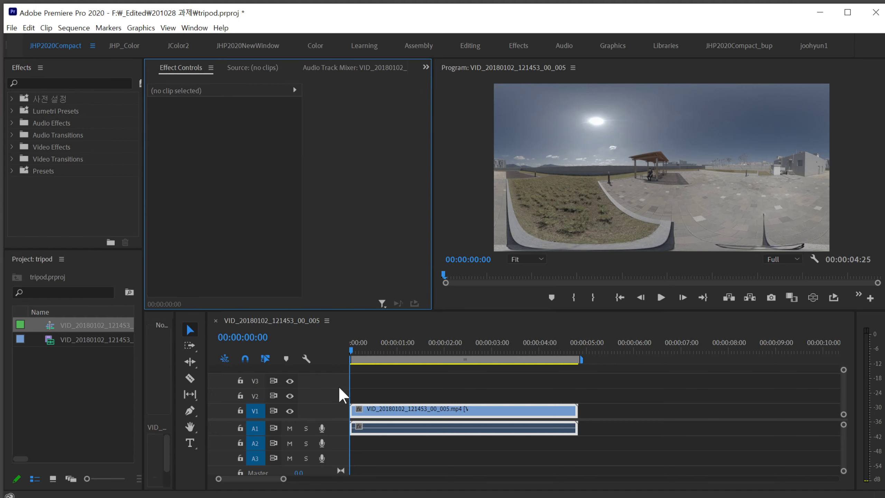
pyautogui.click(412, 408)
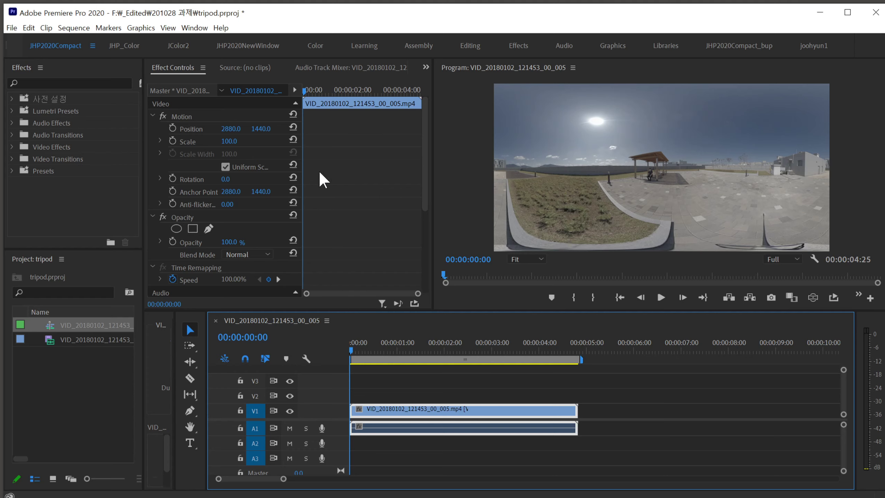
# - Import the retouched still copy2.jpg into the project
pyautogui.moveTo(424, 187); pyautogui.dragTo(435, 168)
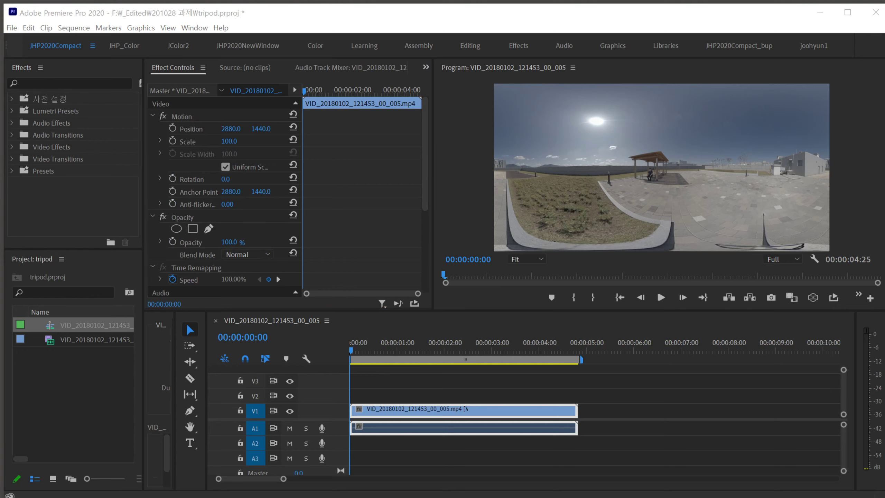
pyautogui.moveTo(4, 398); pyautogui.dragTo(77, 403)
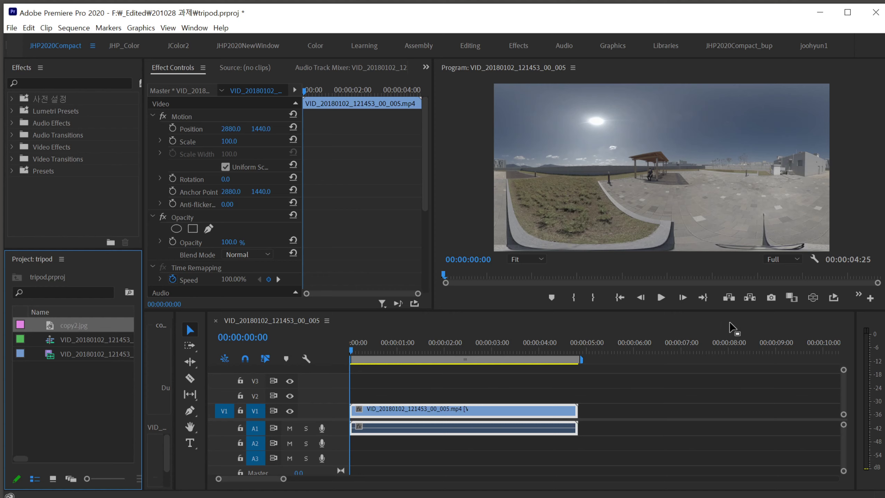
# - Play the sequence, reposition the playhead at 00:00:00:20, and examine the buttons available for the Program monitor without changing the layout
pyautogui.click(661, 297)
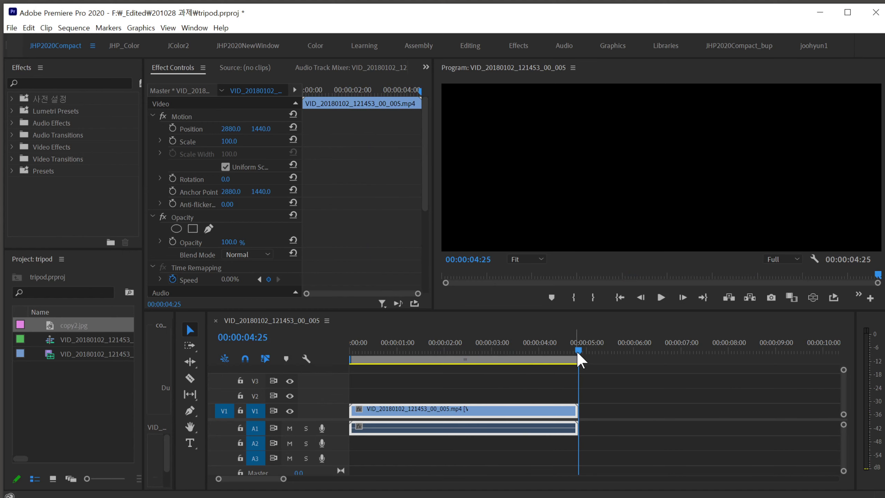
pyautogui.moveTo(579, 350); pyautogui.dragTo(380, 363)
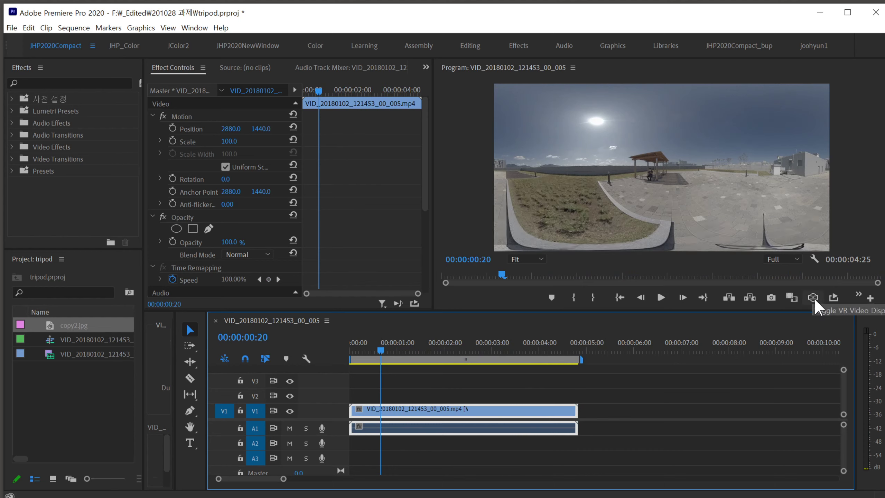
pyautogui.click(870, 298)
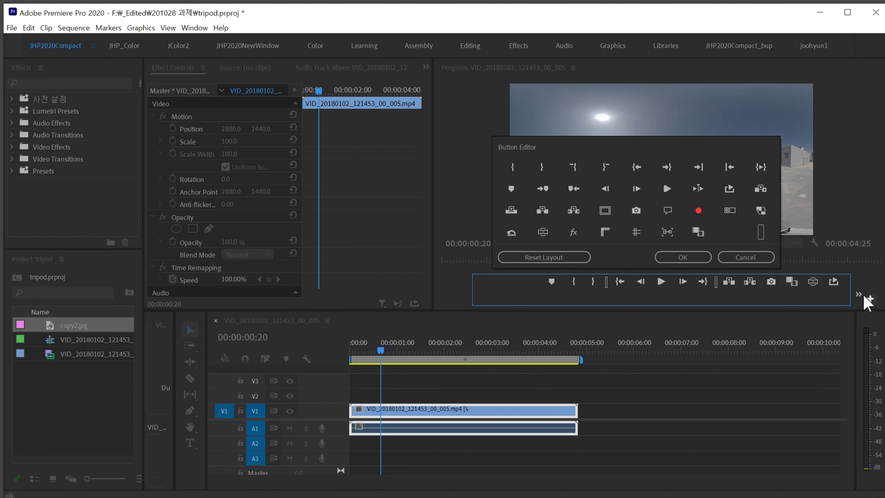
pyautogui.press('Escape')
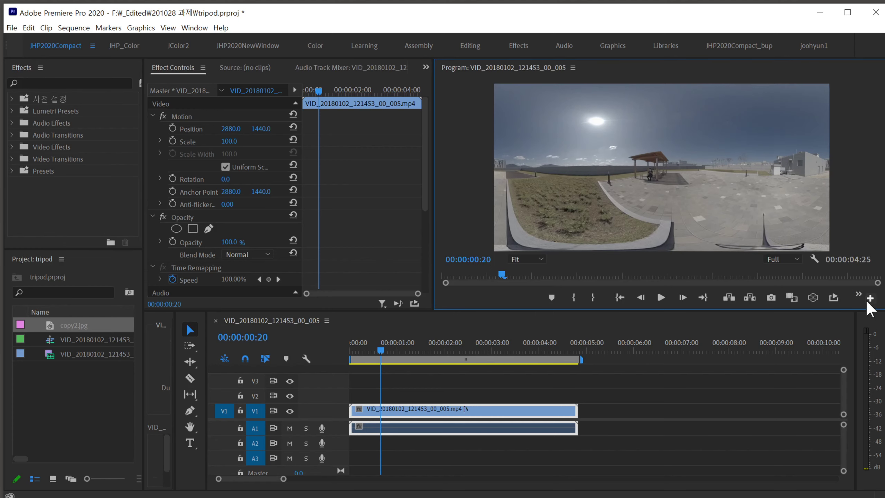
# - Turn on the VR video display and look around the 360-degree scene, from the tripod on the ground to the pavilion
pyautogui.click(812, 297)
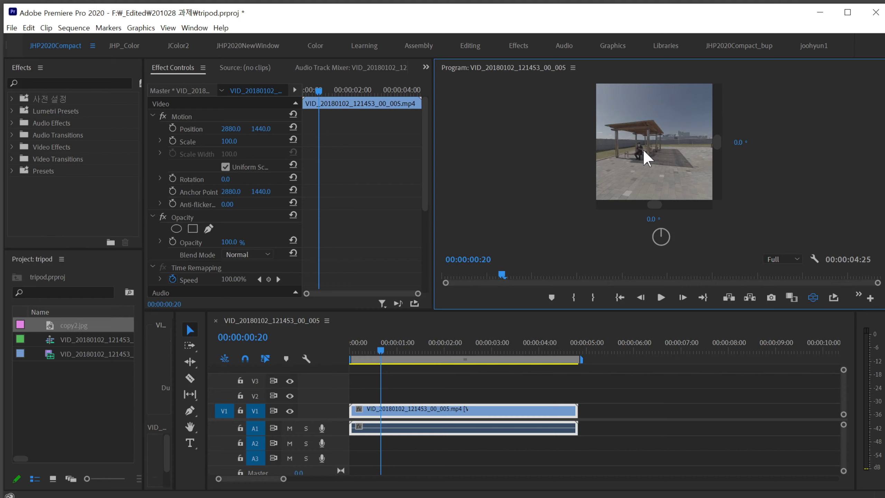
pyautogui.moveTo(622, 147); pyautogui.dragTo(599, 58)
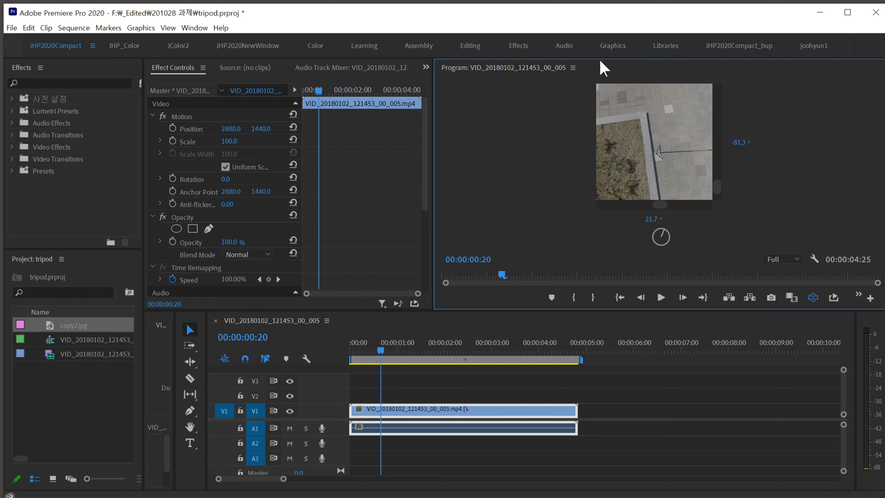
pyautogui.moveTo(663, 128); pyautogui.dragTo(620, 115)
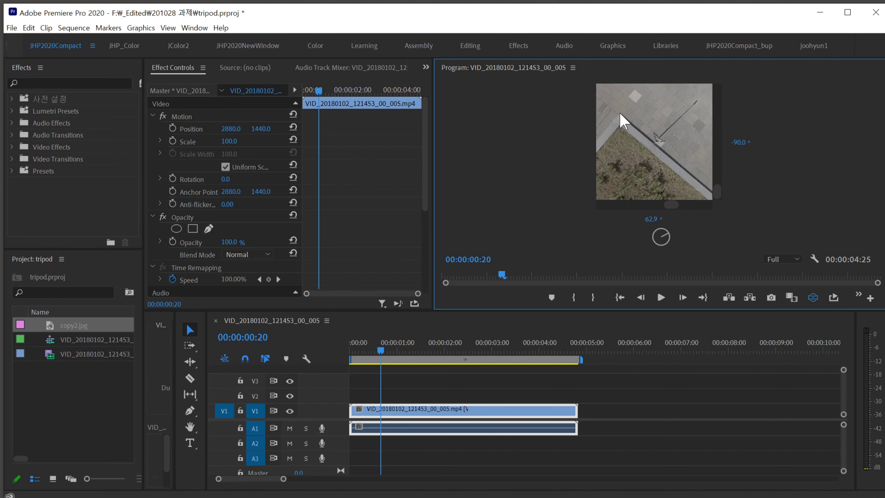
pyautogui.moveTo(660, 137); pyautogui.dragTo(735, 210)
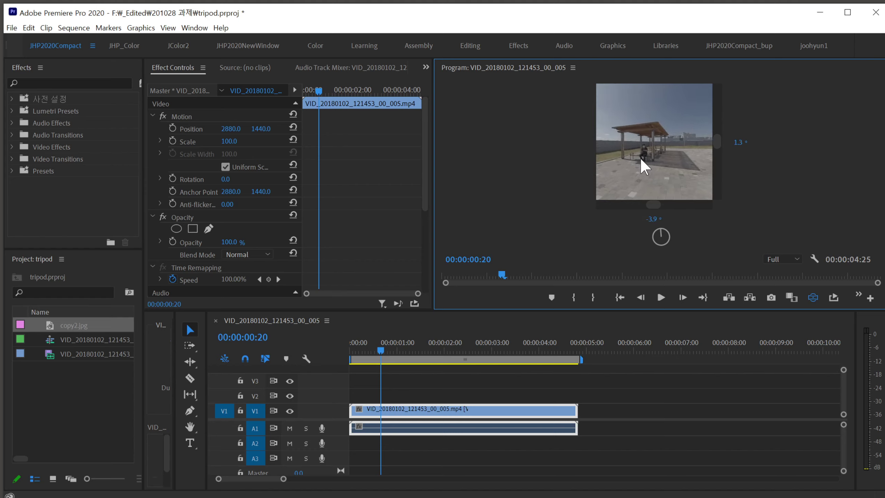
pyautogui.moveTo(641, 159)
pyautogui.mouseDown()
pyautogui.moveTo(648, 169)
pyautogui.moveTo(657, 162)
pyautogui.mouseUp()
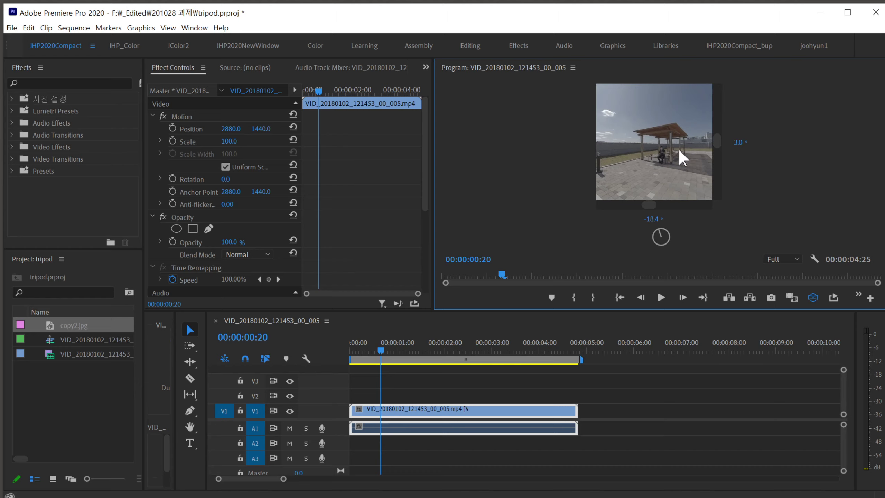
pyautogui.moveTo(680, 151)
pyautogui.mouseDown()
pyautogui.moveTo(661, 162)
pyautogui.moveTo(597, 153)
pyautogui.moveTo(679, 149)
pyautogui.moveTo(670, 165)
pyautogui.mouseUp()
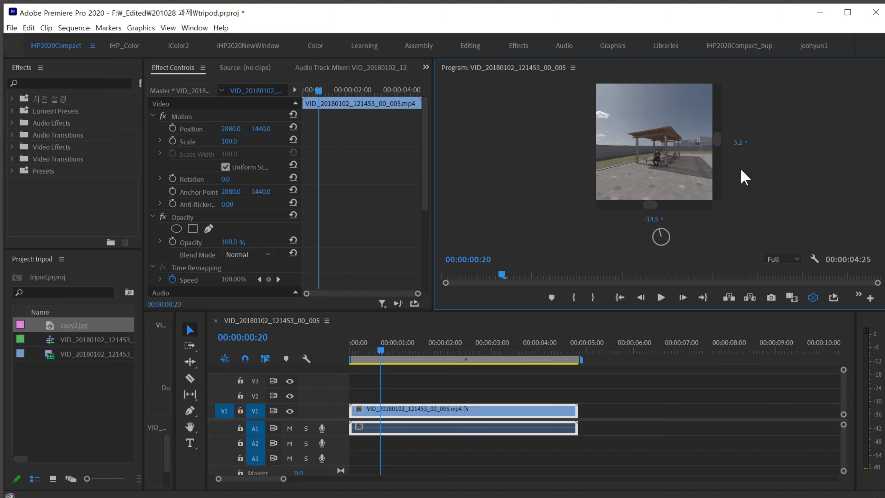
pyautogui.moveTo(670, 167); pyautogui.dragTo(636, 159)
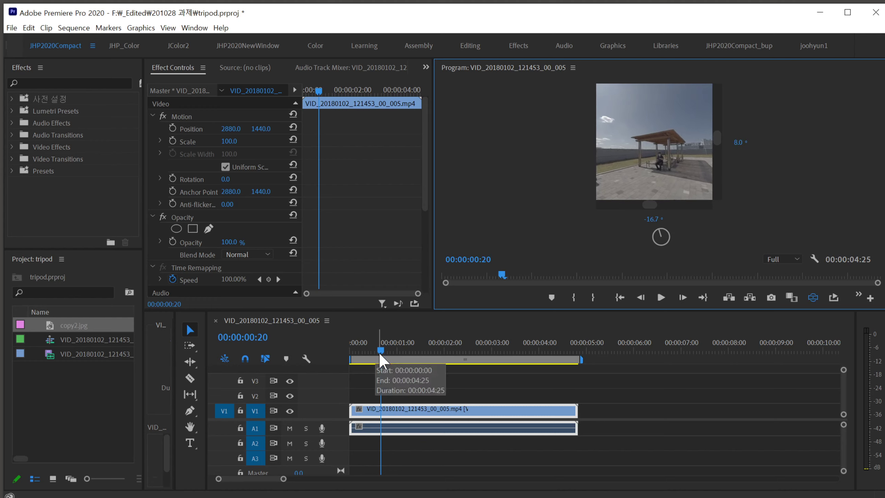
# - Return the playhead to the sequence start, inspect the tripod in the VR view, and compare the VR display with the flat panorama
pyautogui.moveTo(379, 353); pyautogui.dragTo(351, 356)
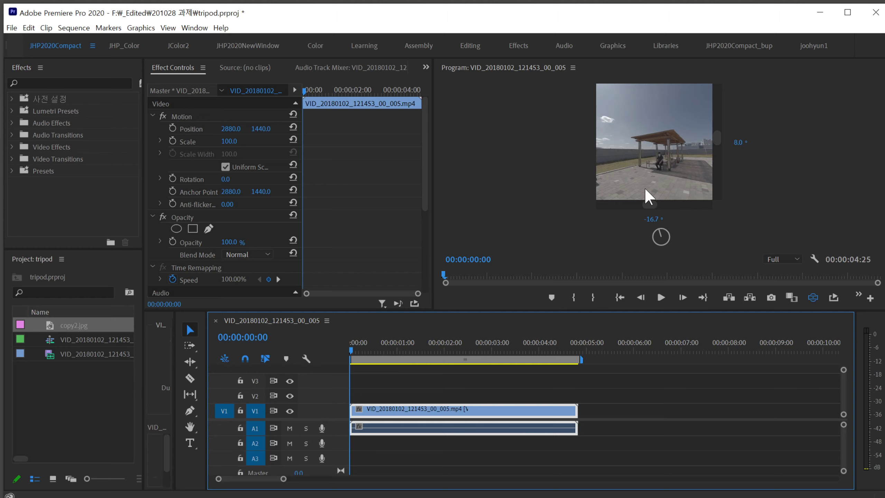
pyautogui.click(668, 156)
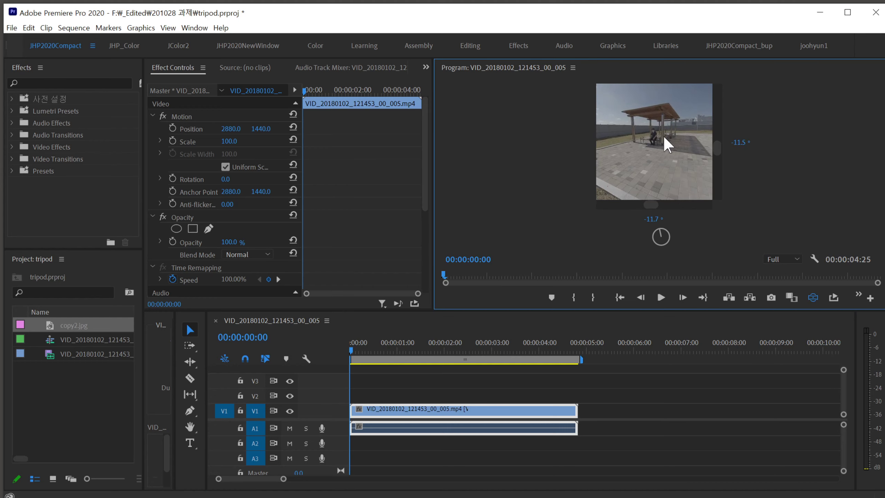
pyautogui.moveTo(669, 180)
pyautogui.mouseDown()
pyautogui.moveTo(666, 108)
pyautogui.moveTo(671, 165)
pyautogui.moveTo(640, 143)
pyautogui.moveTo(668, 168)
pyautogui.mouseUp()
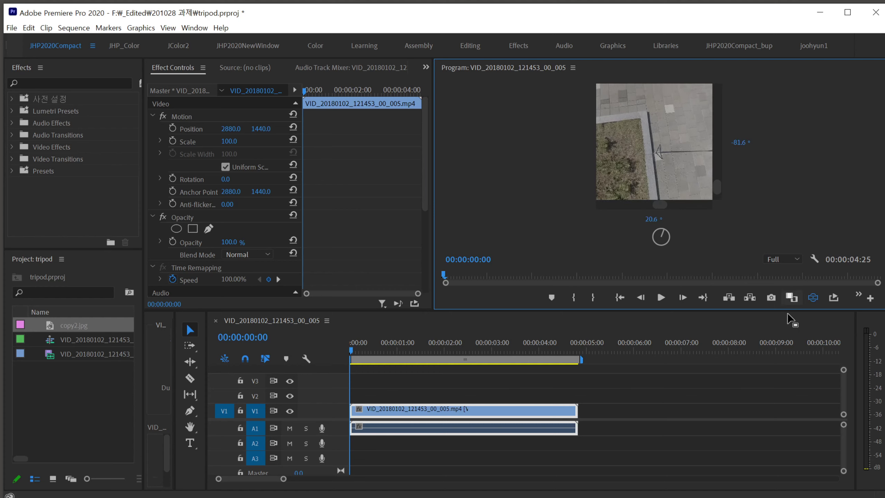
pyautogui.click(813, 298)
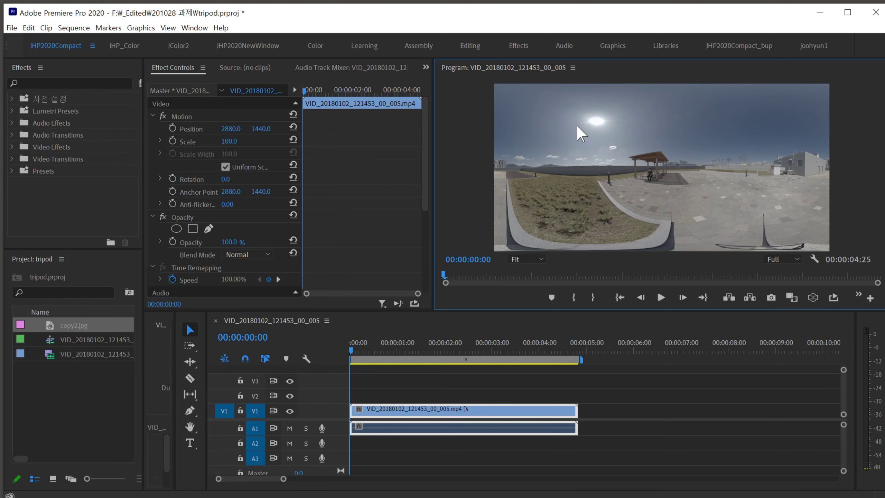
pyautogui.click(815, 298)
pyautogui.click(815, 297)
pyautogui.click(815, 297)
pyautogui.click(813, 297)
# - Place copy2.jpg on track V2 at the sequence start, and extend it to the end of the video clip below
pyautogui.moveTo(65, 324); pyautogui.dragTo(350, 397)
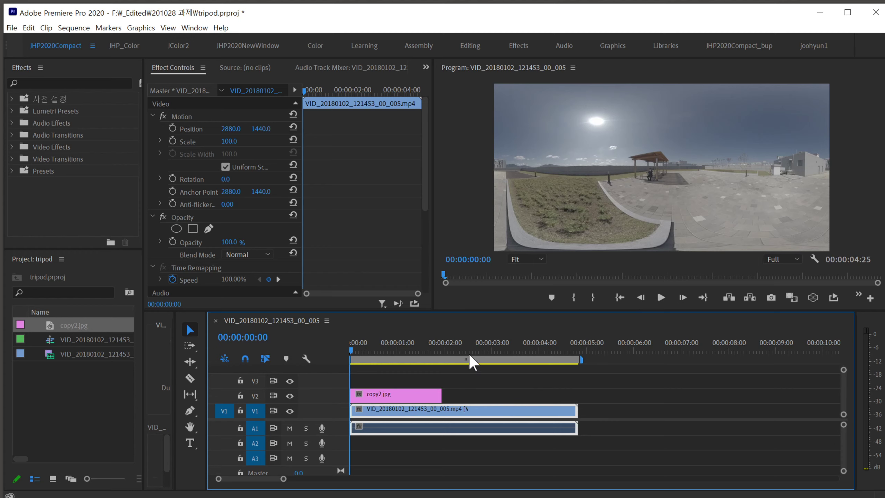
pyautogui.moveTo(441, 394); pyautogui.dragTo(577, 391)
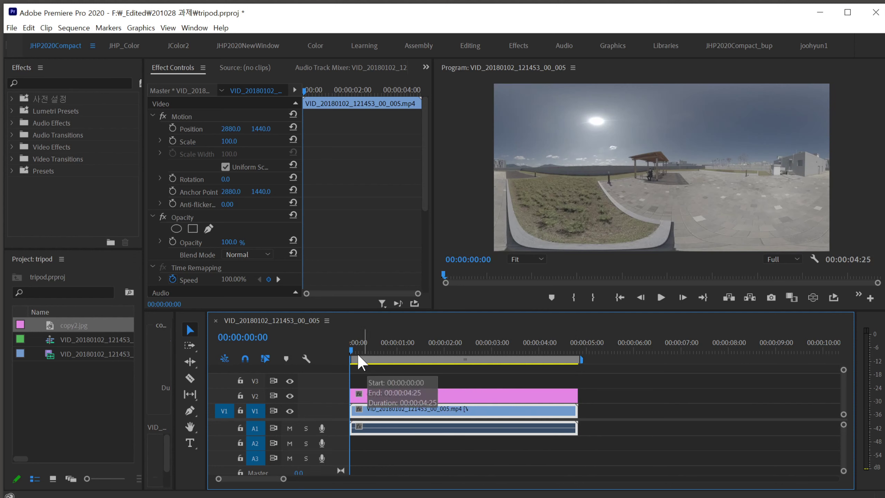
# - Inspect the ground in the VR view at 00:00:00:19, switching track V2's visibility to compare the retouched still with the original video
pyautogui.moveTo(351, 352); pyautogui.dragTo(380, 360)
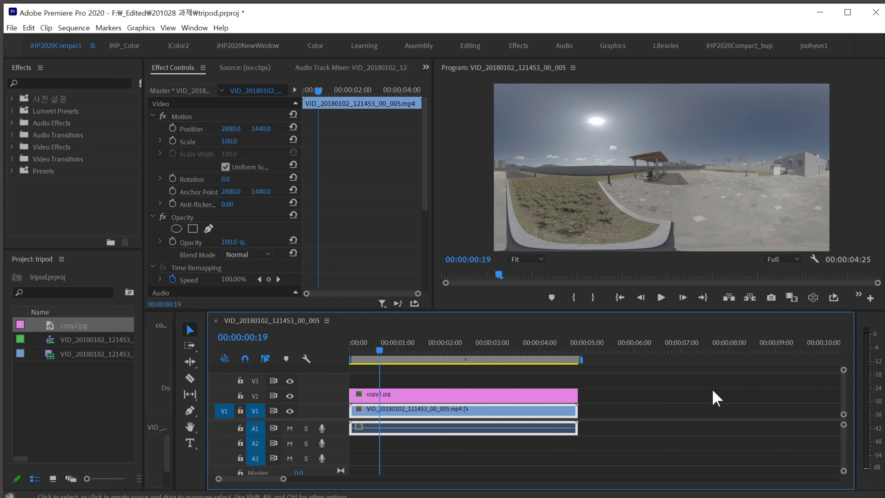
pyautogui.click(812, 297)
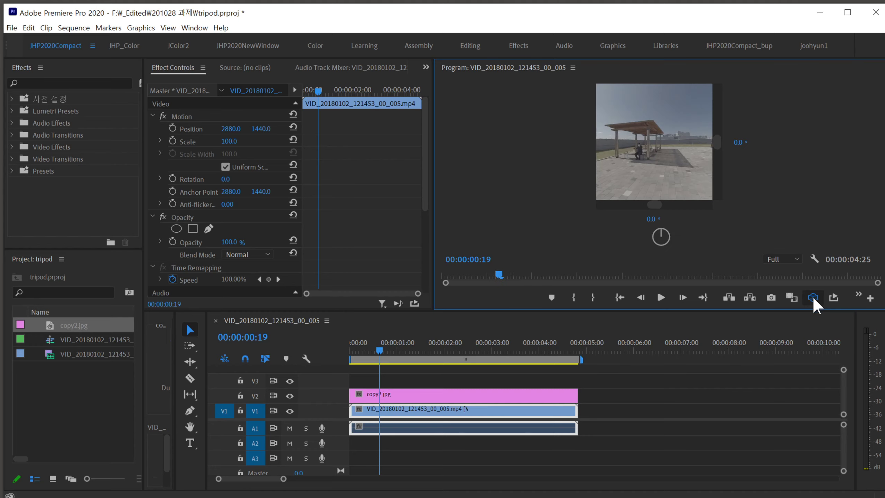
pyautogui.moveTo(632, 198); pyautogui.dragTo(671, 106)
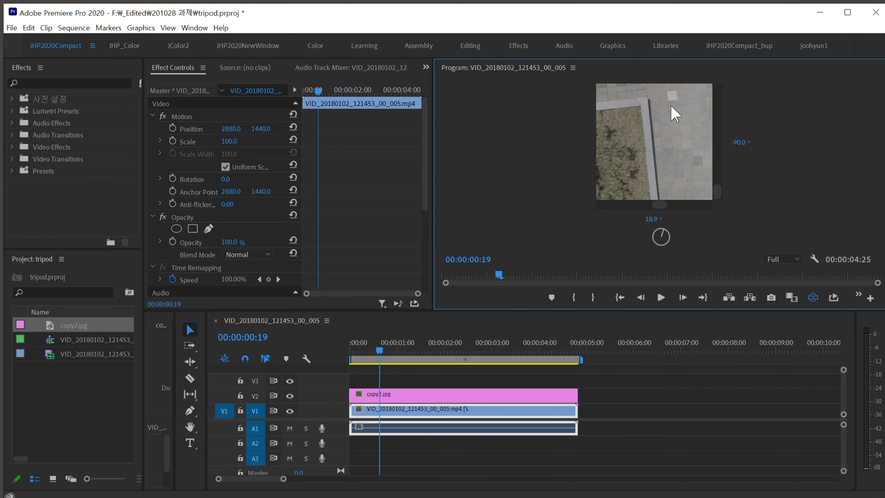
pyautogui.click(289, 395)
pyautogui.click(288, 396)
pyautogui.click(289, 396)
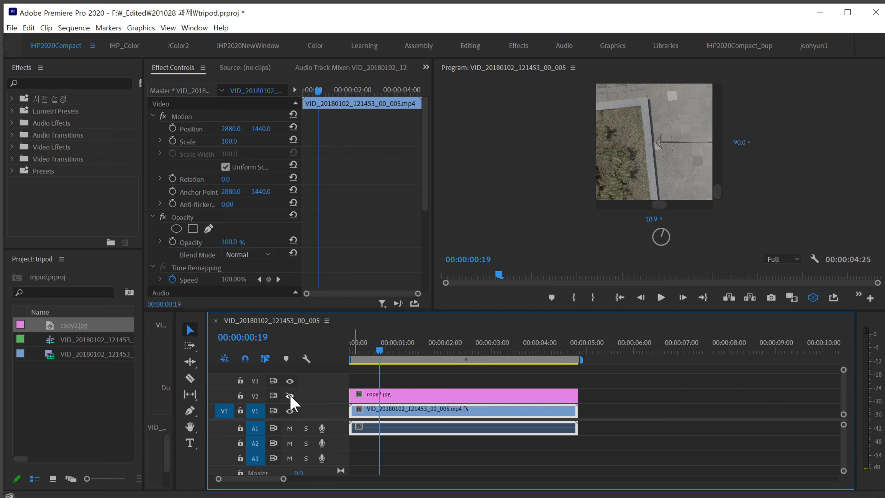
pyautogui.click(289, 395)
pyautogui.moveTo(616, 160); pyautogui.dragTo(681, 194)
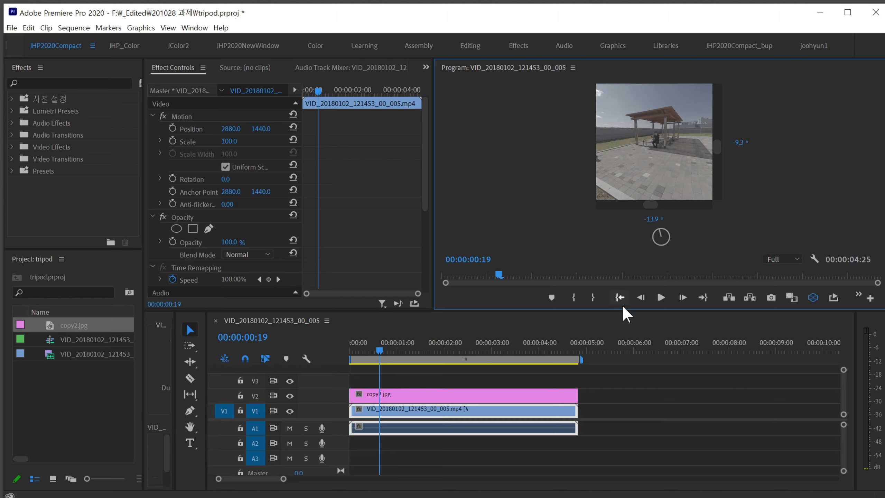
pyautogui.click(815, 297)
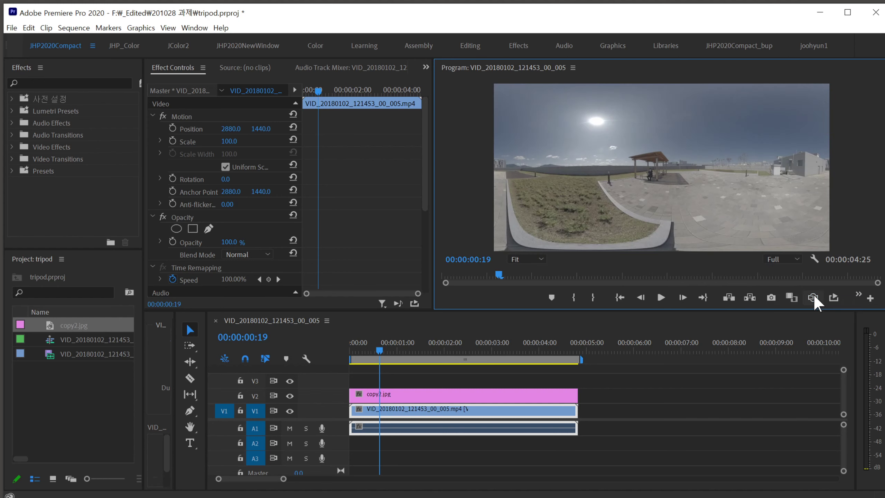
# - Magnify the Program monitor to 400%, centre the person under the pavilion, and scrub the playhead back to the start to check for motion
pyautogui.click(540, 258)
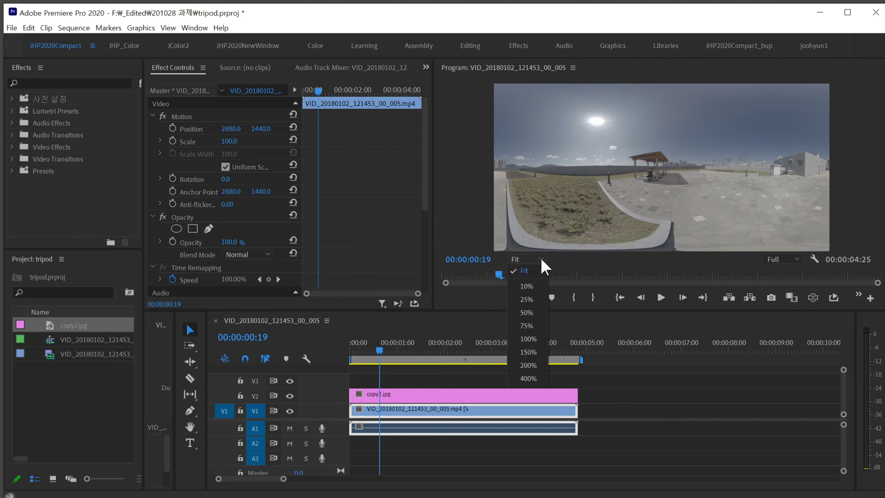
pyautogui.click(528, 378)
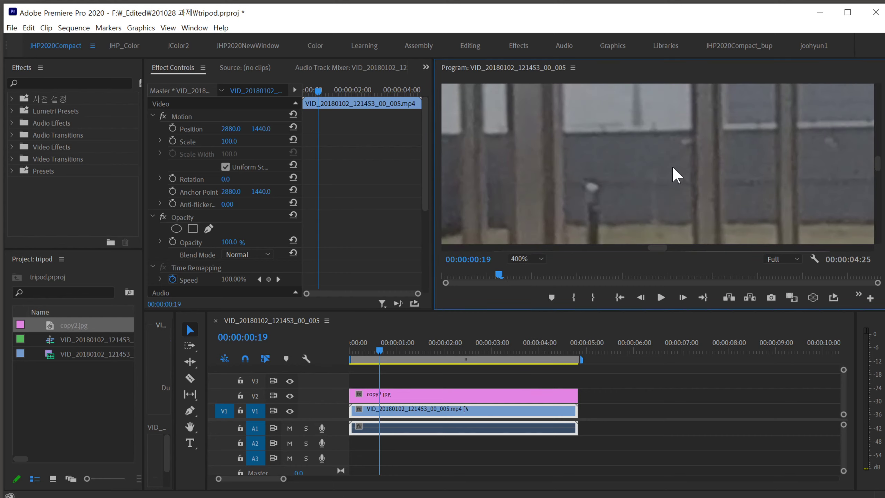
pyautogui.moveTo(878, 167); pyautogui.dragTo(879, 172)
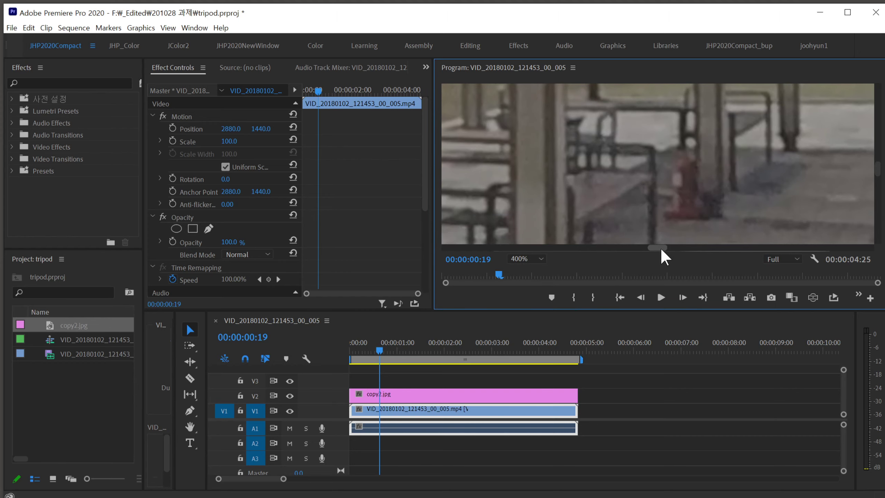
pyautogui.moveTo(660, 248); pyautogui.dragTo(650, 249)
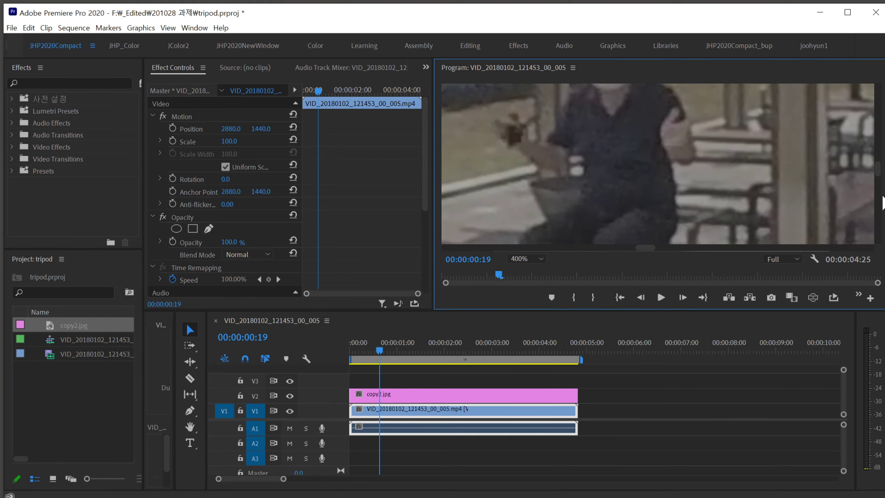
pyautogui.moveTo(879, 172); pyautogui.dragTo(877, 176)
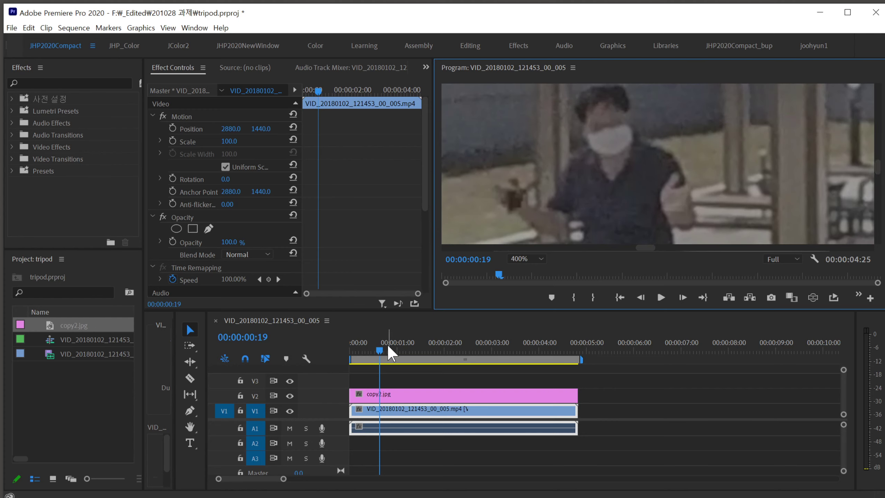
pyautogui.moveTo(379, 349); pyautogui.dragTo(357, 360)
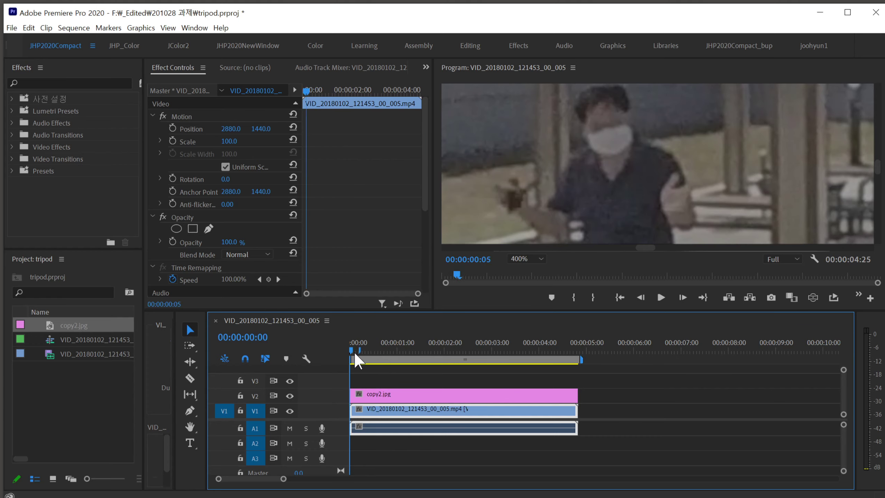
# - Play the sequence with track V2 shown and hidden to compare the person's movement, finishing with the playhead at 00:00:01:19
pyautogui.click(661, 299)
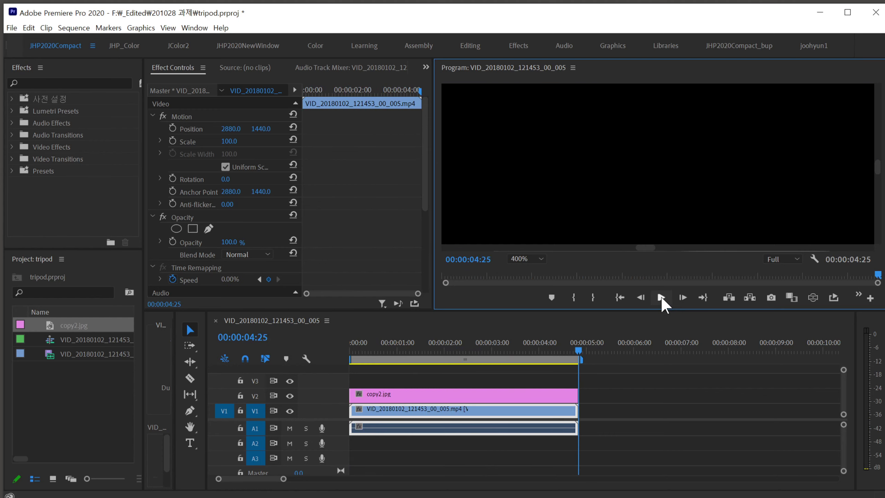
pyautogui.moveTo(577, 346); pyautogui.dragTo(375, 369)
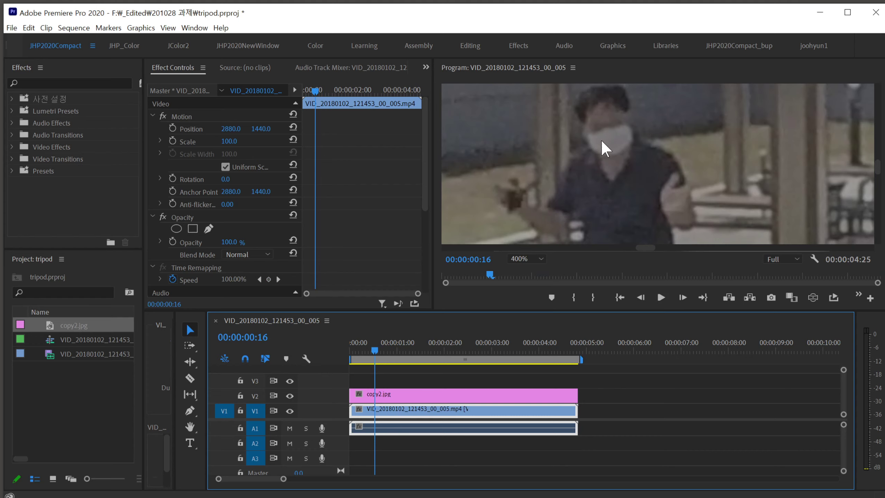
pyautogui.click(290, 396)
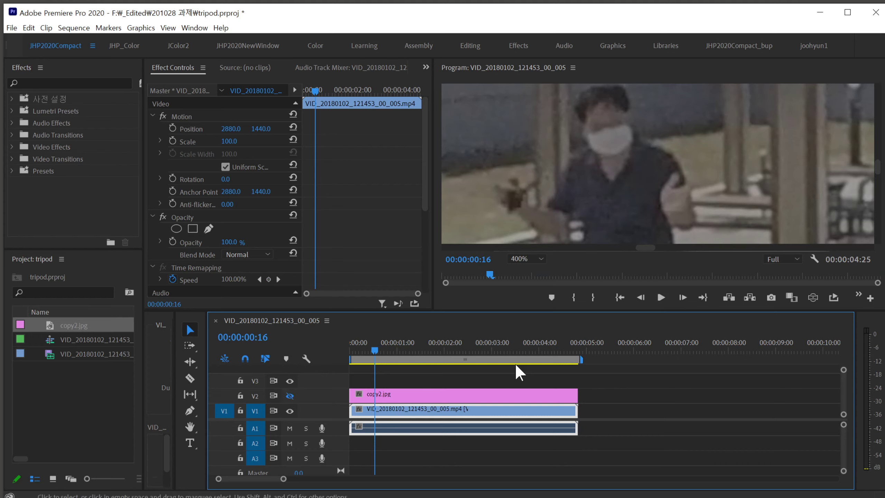
pyautogui.moveTo(373, 347); pyautogui.dragTo(352, 352)
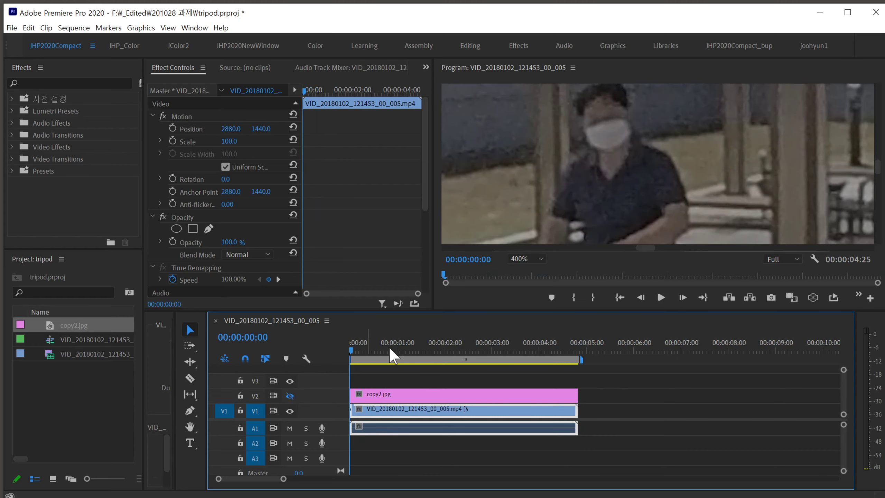
pyautogui.click(660, 297)
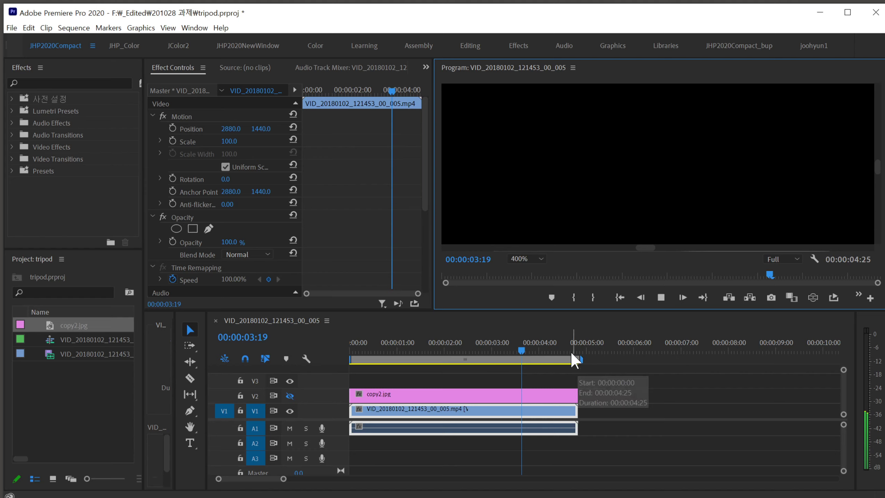
pyautogui.moveTo(579, 354); pyautogui.dragTo(356, 366)
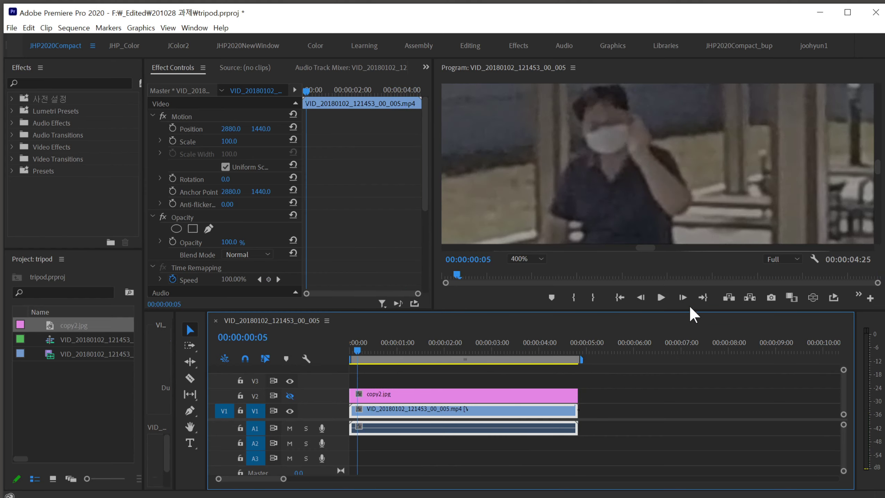
pyautogui.click(661, 296)
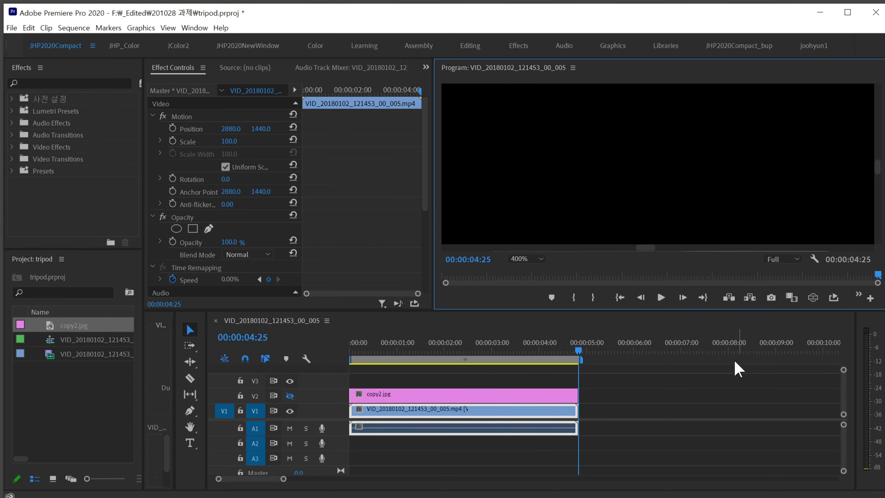
pyautogui.moveTo(579, 356); pyautogui.dragTo(428, 372)
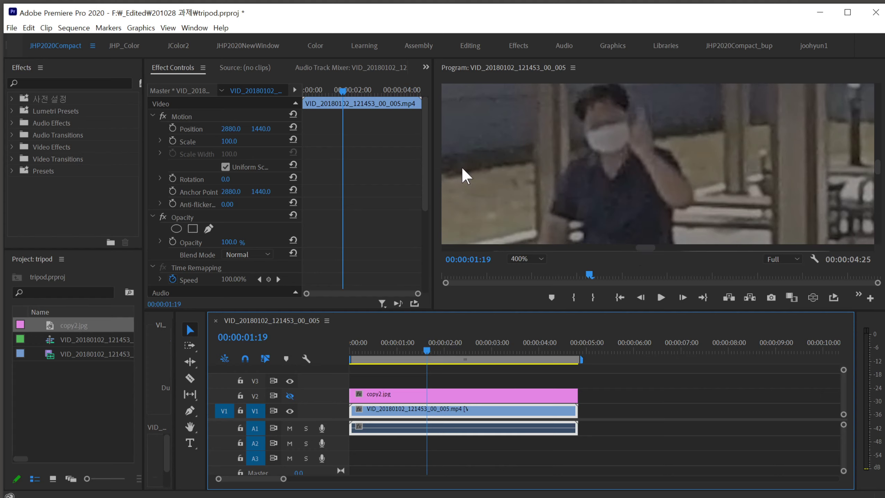
# - Inspect the tripod area along the frame's lower edge at 100% magnification, switching track V2's visibility to compare the still with the video
pyautogui.click(524, 260)
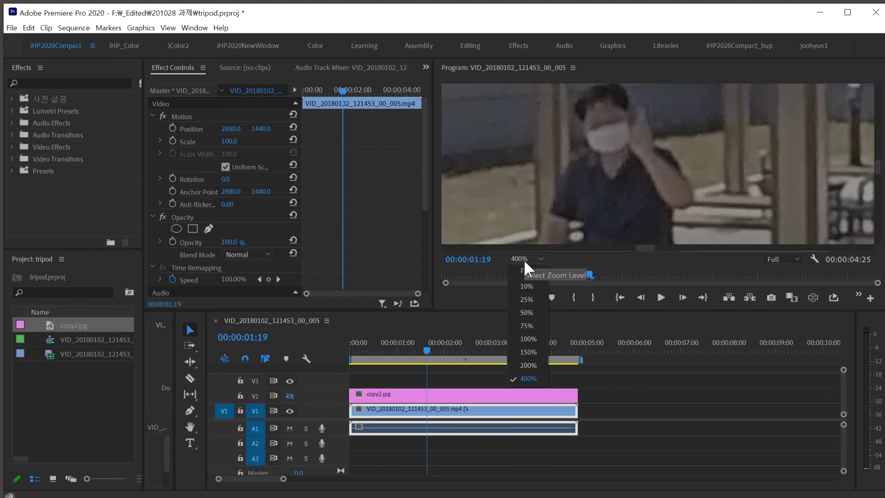
pyautogui.click(527, 339)
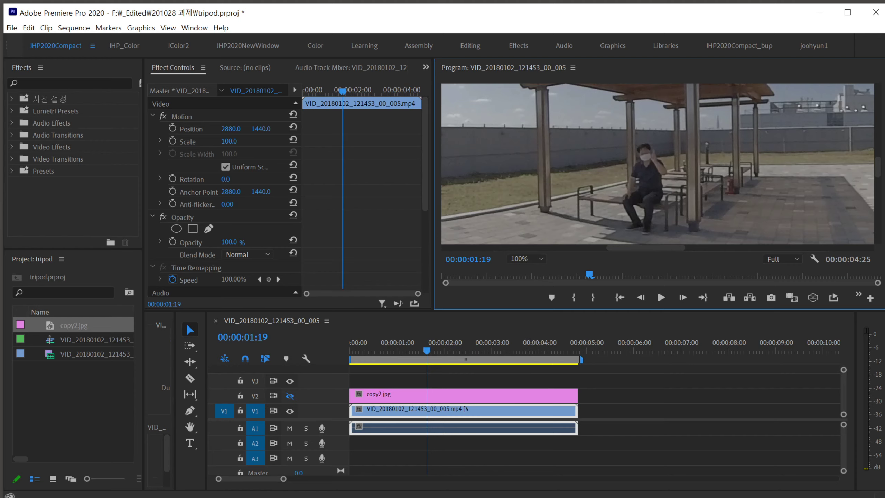
pyautogui.moveTo(879, 168); pyautogui.dragTo(879, 233)
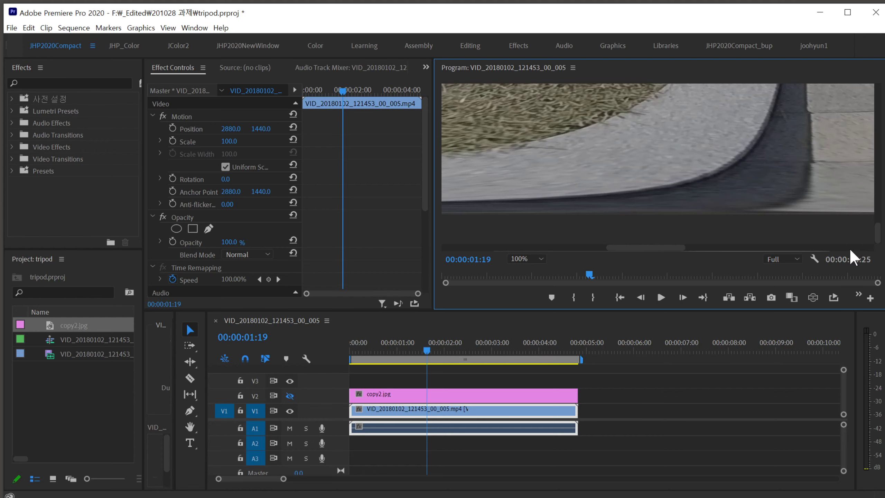
pyautogui.moveTo(664, 248); pyautogui.dragTo(804, 248)
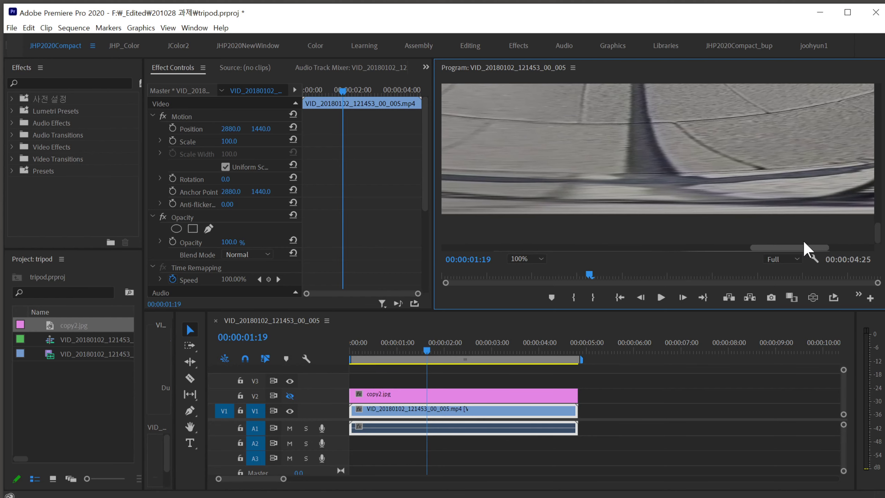
pyautogui.click(288, 397)
pyautogui.click(288, 397)
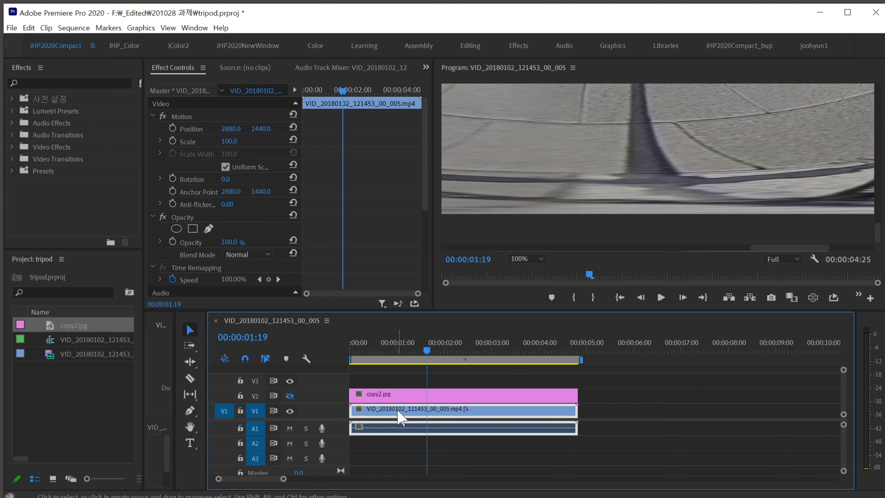
# - Reduce the Program monitor magnification to 10% and switch track V2's visibility to compare the whole panorama, leaving V2 hidden
pyautogui.click(532, 258)
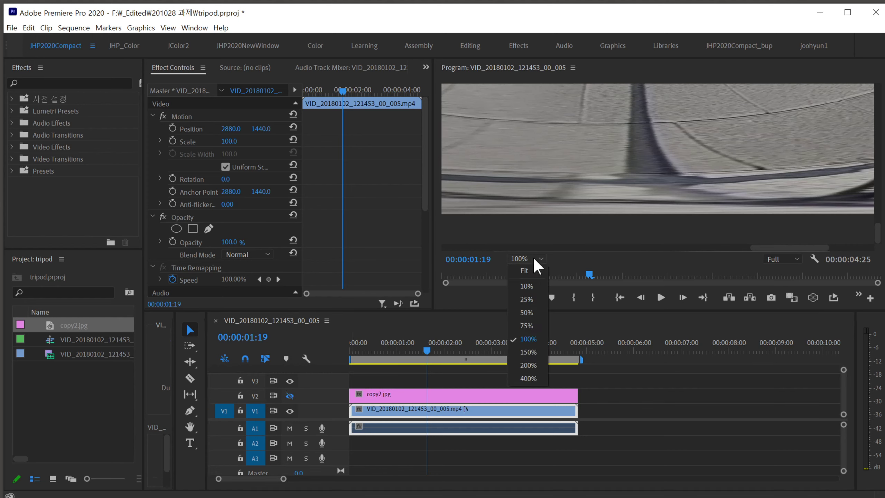
pyautogui.click(529, 298)
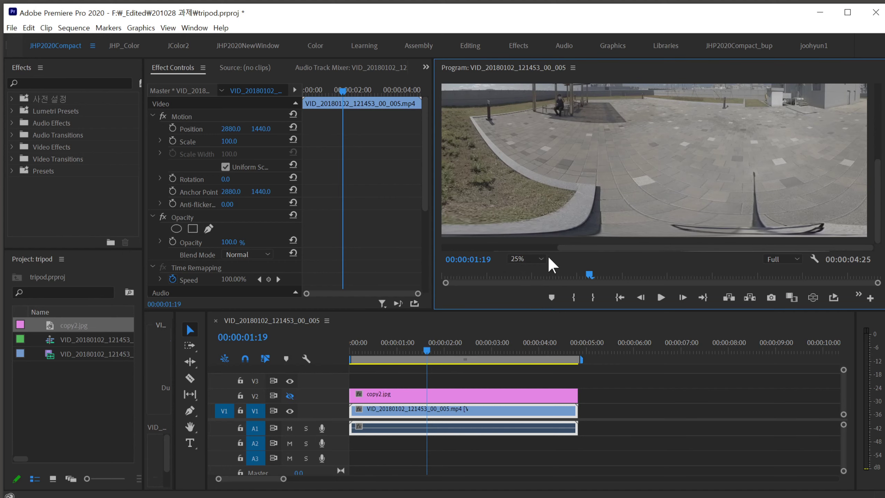
pyautogui.click(538, 258)
pyautogui.click(530, 287)
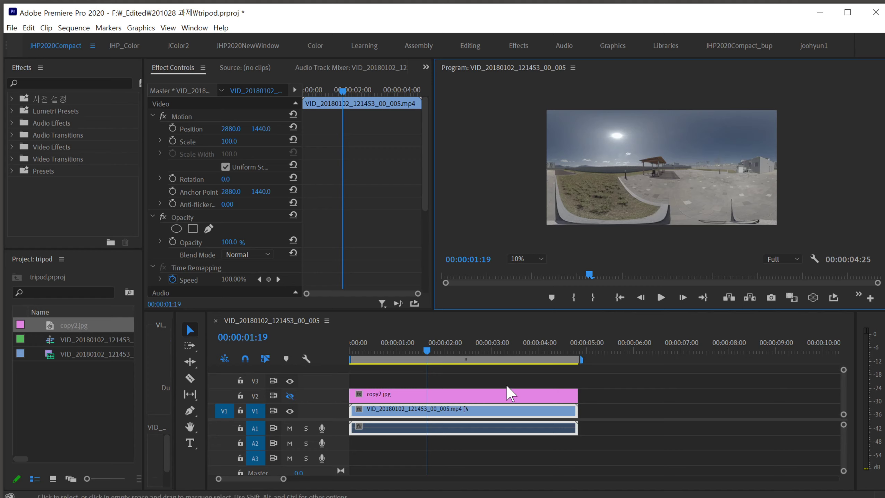
pyautogui.click(289, 396)
pyautogui.click(290, 395)
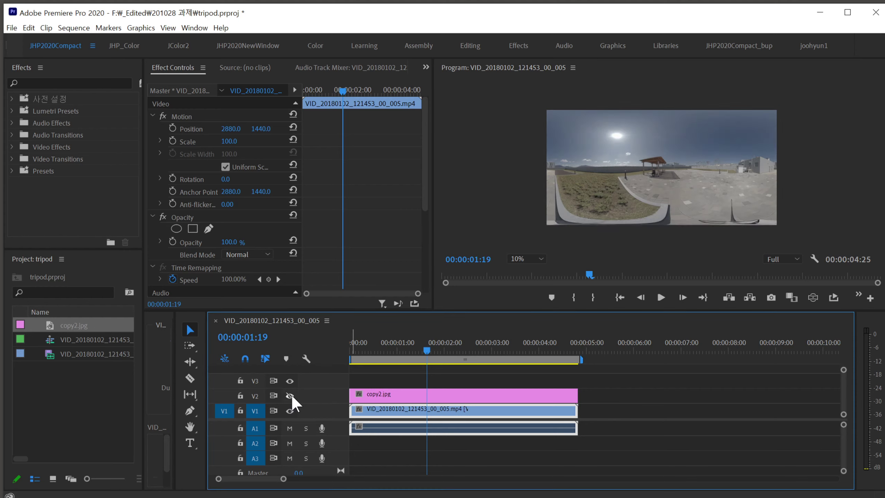
pyautogui.click(292, 395)
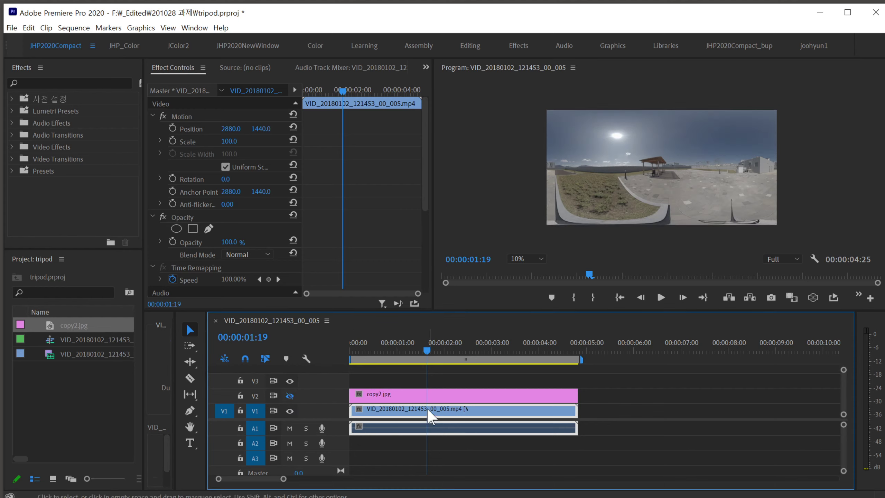
# - Add a rectangular opacity mask to copy2.jpg and move it over the grass at the lower edge of the panorama
pyautogui.click(432, 397)
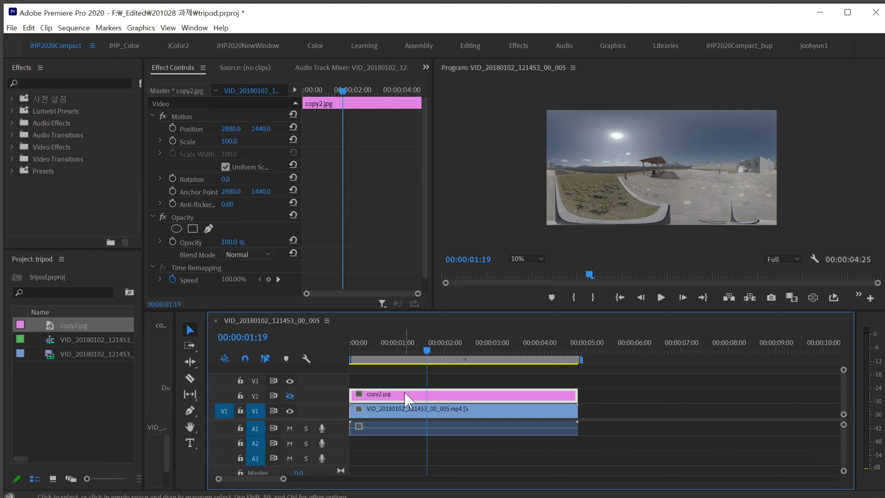
pyautogui.click(402, 416)
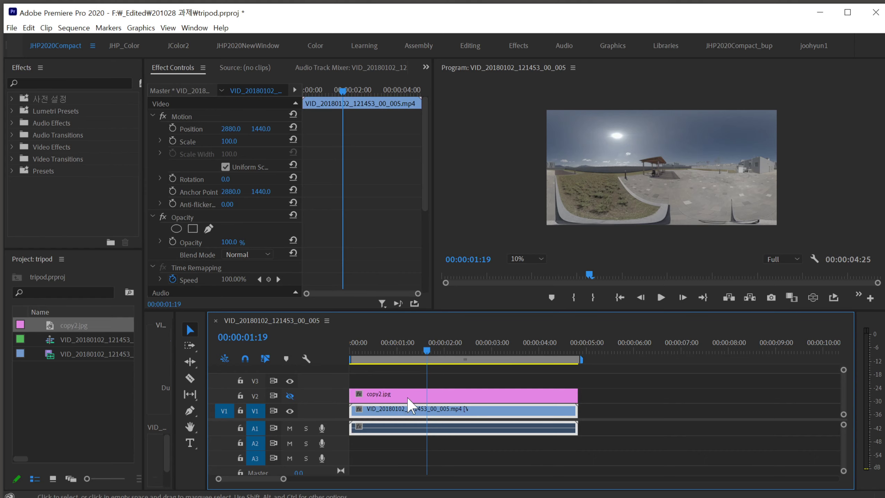
pyautogui.click(412, 401)
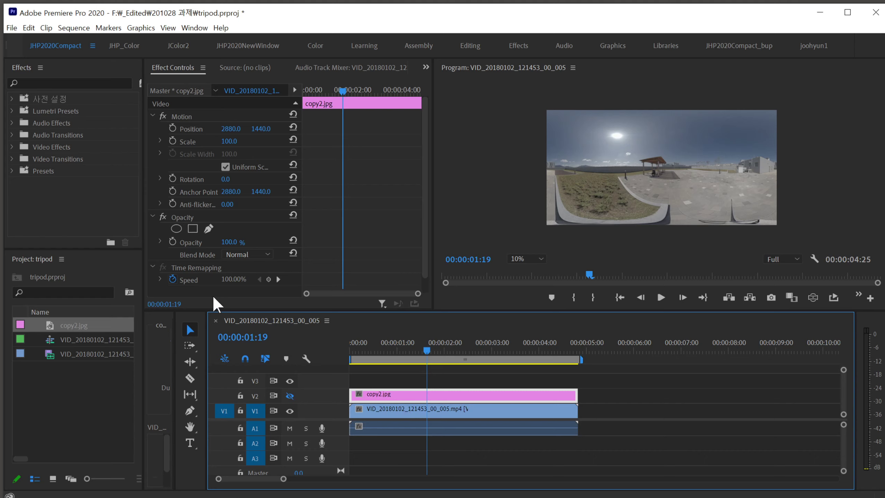
pyautogui.click(188, 219)
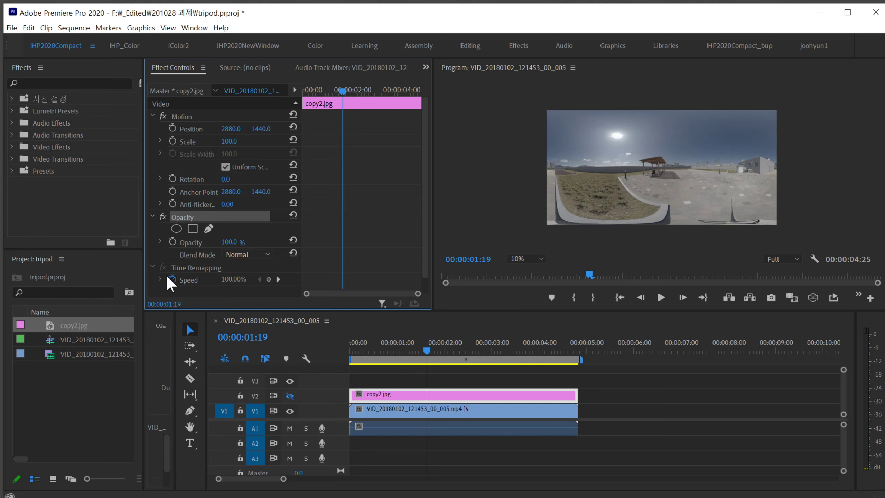
pyautogui.click(192, 231)
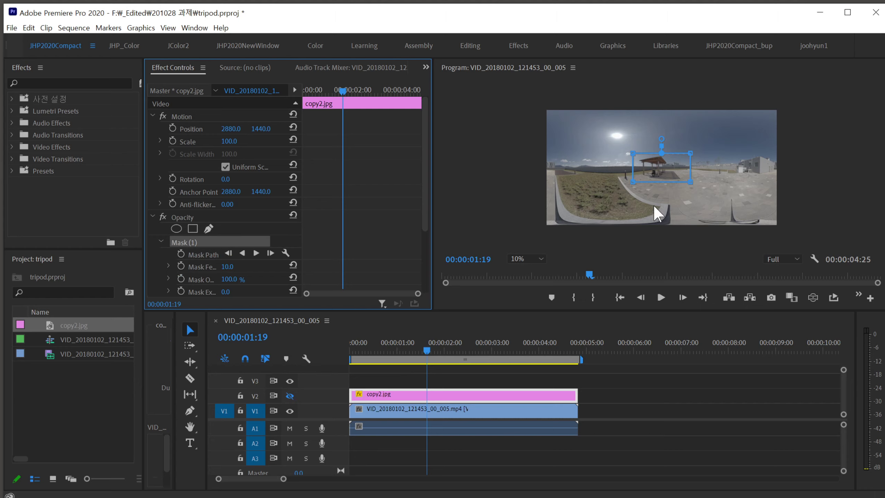
pyautogui.moveTo(663, 173); pyautogui.dragTo(611, 218)
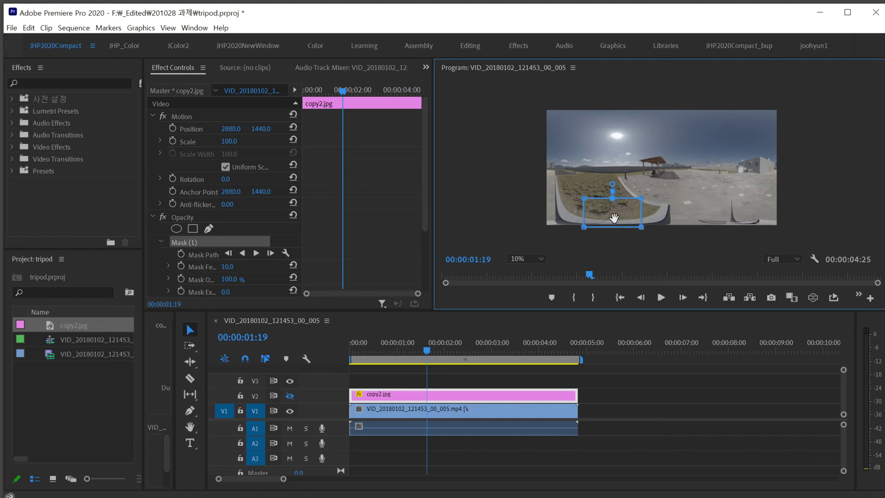
# - Show track V2 and reshape the mask to cover the ground across the full panorama width, with its corners outside the side and lower edges
pyautogui.click(290, 396)
pyautogui.moveTo(607, 211); pyautogui.dragTo(567, 217)
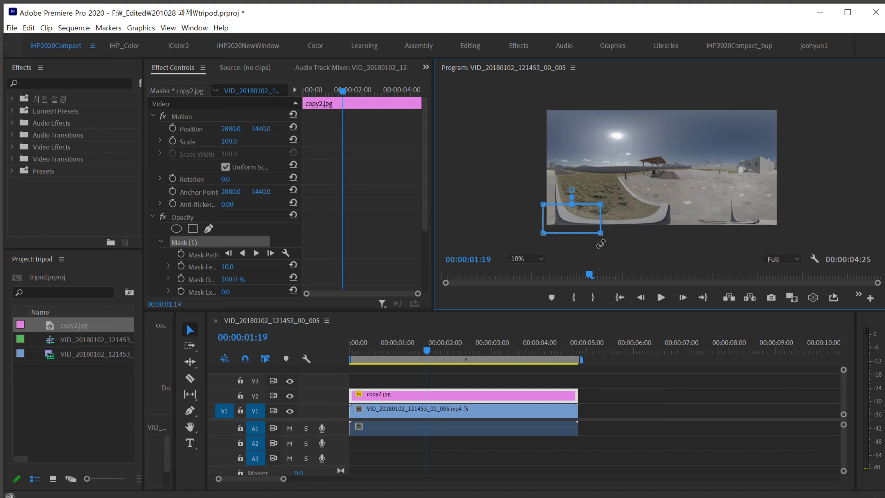
pyautogui.moveTo(601, 234); pyautogui.dragTo(812, 233)
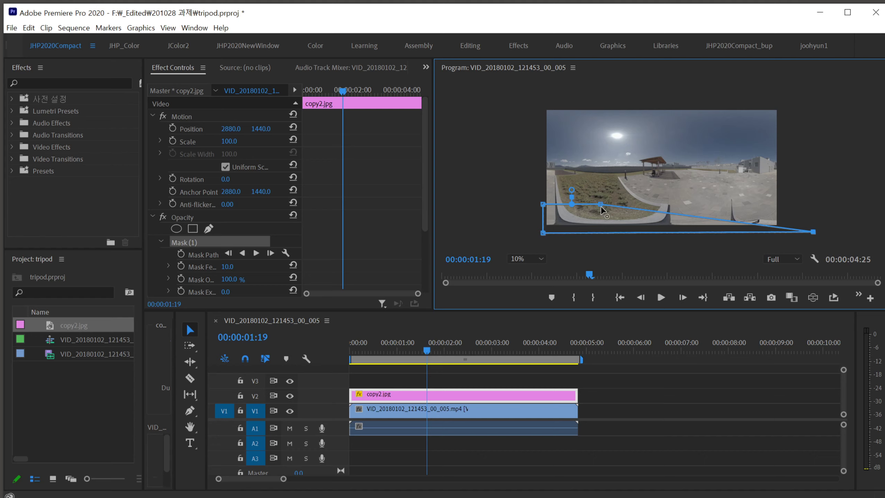
pyautogui.moveTo(602, 208); pyautogui.dragTo(797, 197)
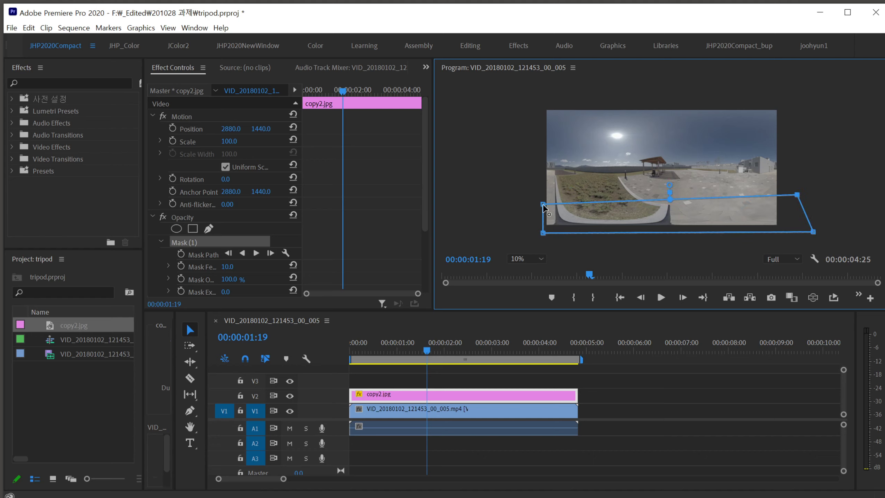
pyautogui.moveTo(543, 206); pyautogui.dragTo(544, 192)
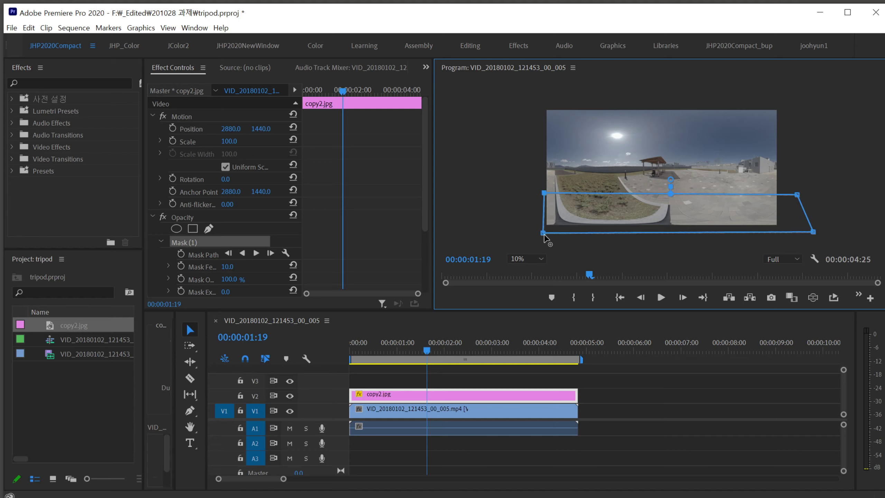
pyautogui.moveTo(541, 237); pyautogui.dragTo(531, 236)
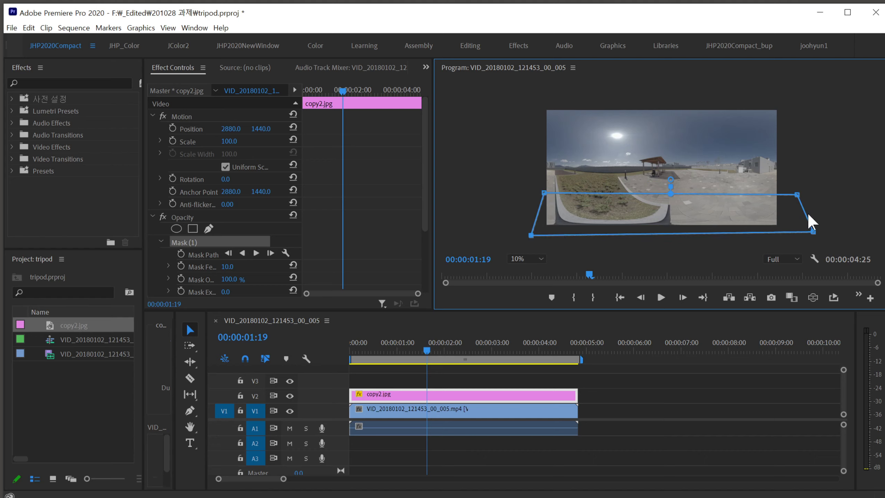
pyautogui.moveTo(797, 194); pyautogui.dragTo(801, 193)
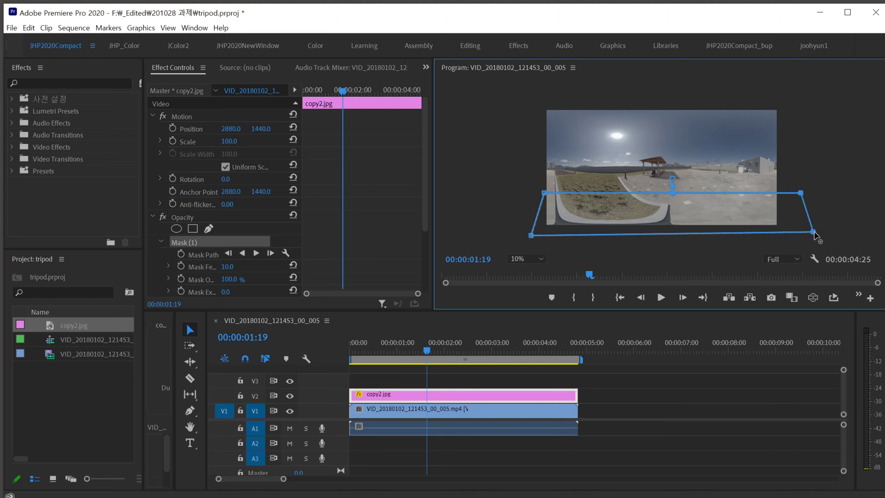
pyautogui.moveTo(814, 233); pyautogui.dragTo(804, 236)
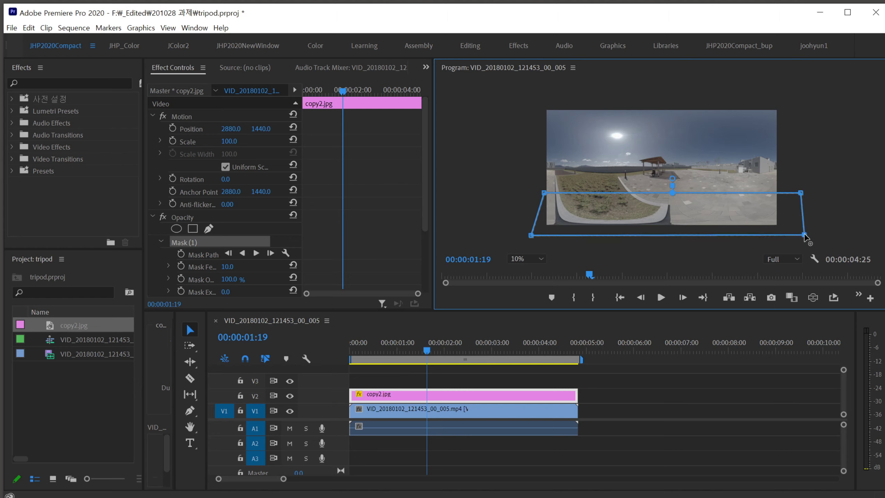
pyautogui.moveTo(545, 194); pyautogui.dragTo(533, 195)
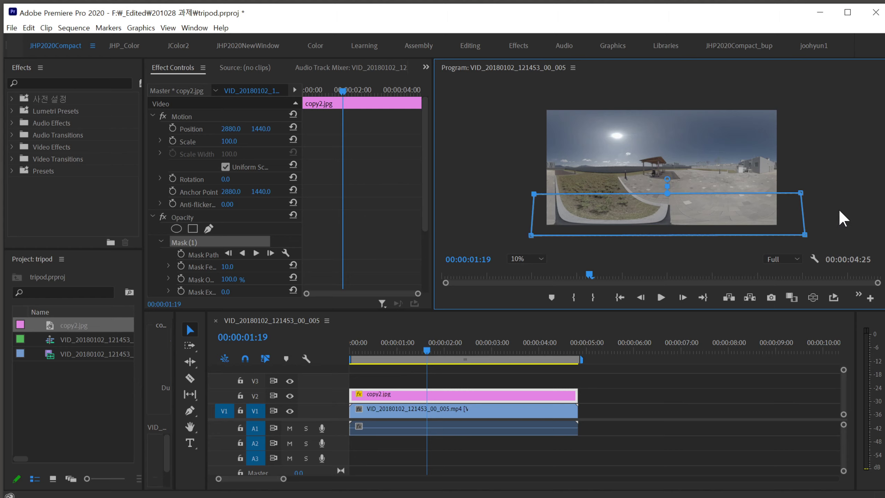
# - View the composite without the mask outline, and bring up the mask settings of copy2.jpg
pyautogui.click(512, 412)
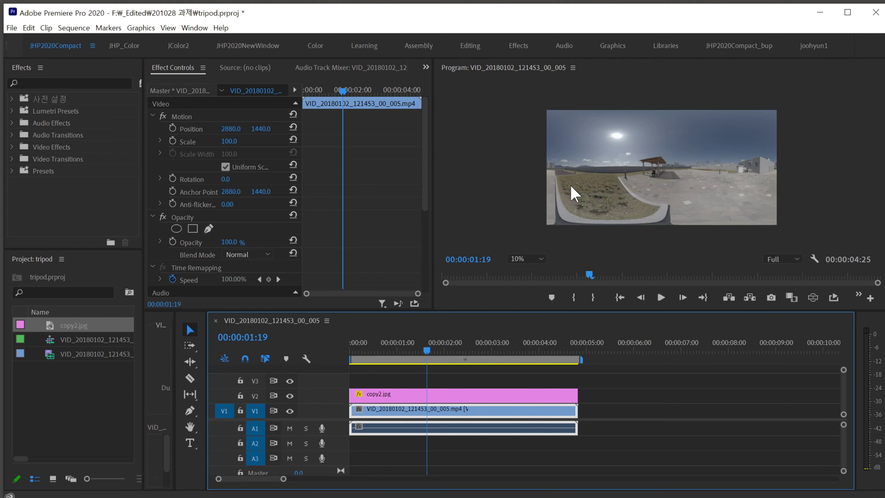
pyautogui.click(515, 399)
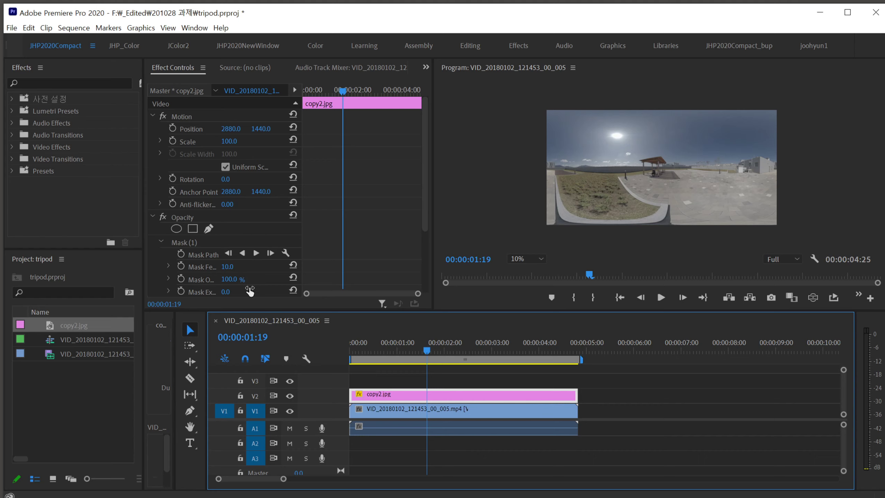
pyautogui.scroll(-1, 254, 296)
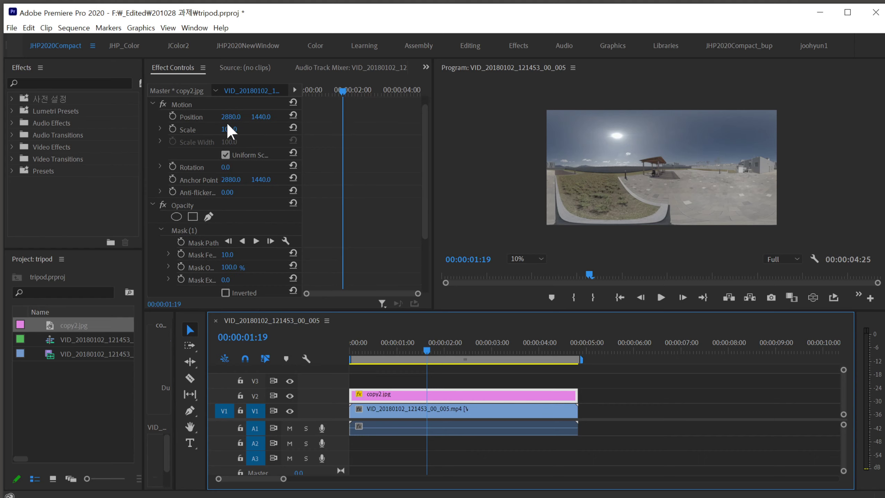
# - Widen the property area, select the rectangular mask of copy2.jpg and set its feather to 171
pyautogui.moveTo(305, 104); pyautogui.dragTo(387, 105)
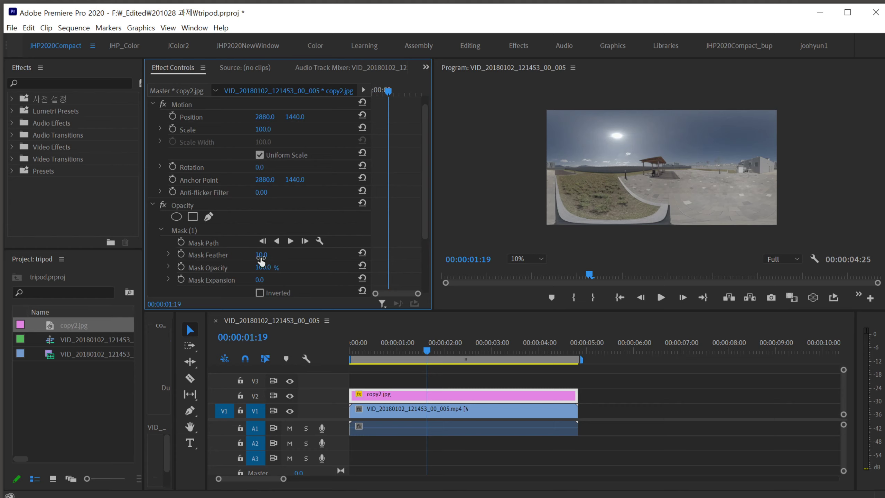
pyautogui.click(446, 397)
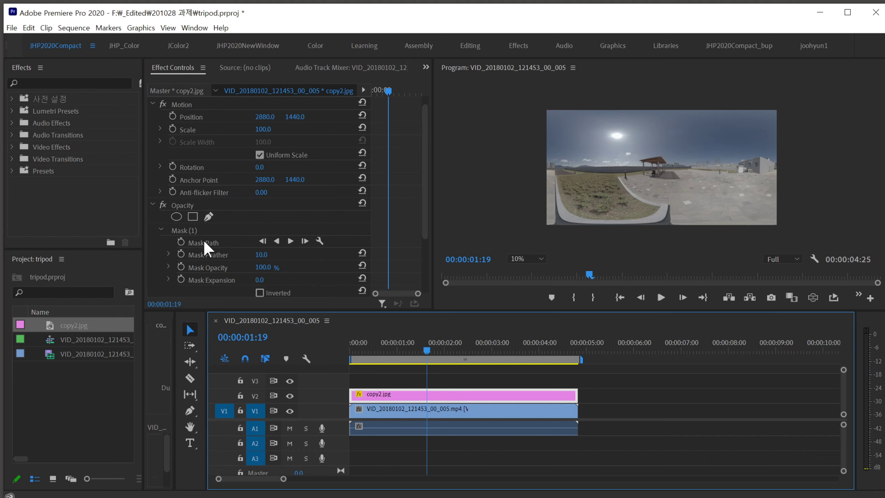
pyautogui.click(188, 231)
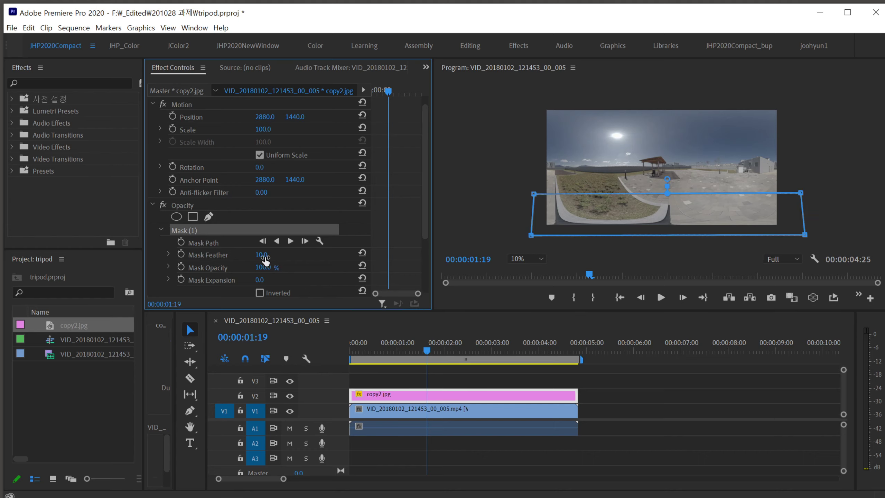
pyautogui.moveTo(261, 257); pyautogui.dragTo(325, 257)
pyautogui.moveTo(263, 254)
pyautogui.mouseDown()
pyautogui.moveTo(228, 254)
pyautogui.moveTo(258, 255)
pyautogui.mouseUp()
pyautogui.click(668, 189)
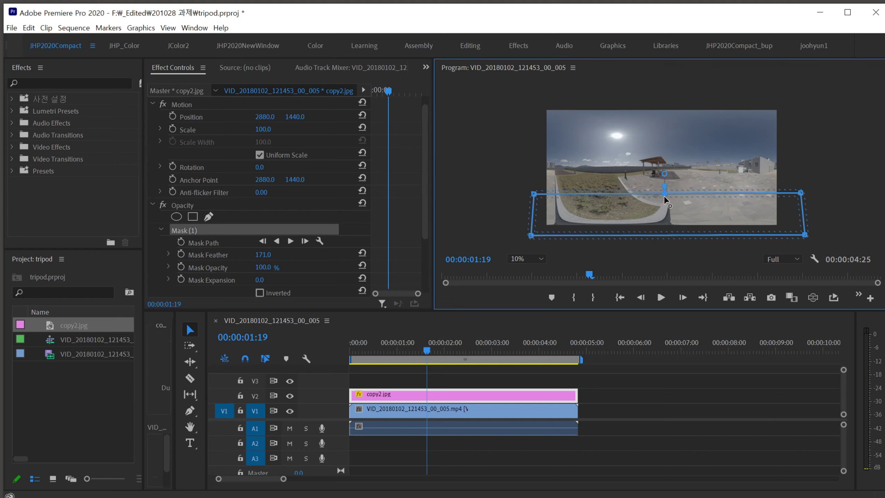
# - Fine-tune the upper-right corner of the rectangular mask while trying a feather of 731, and set the feather to 70
pyautogui.moveTo(800, 193)
pyautogui.mouseDown()
pyautogui.moveTo(784, 232)
pyautogui.moveTo(799, 204)
pyautogui.moveTo(799, 223)
pyautogui.moveTo(797, 172)
pyautogui.moveTo(797, 222)
pyautogui.moveTo(804, 198)
pyautogui.mouseUp()
pyautogui.moveTo(263, 255); pyautogui.dragTo(427, 255)
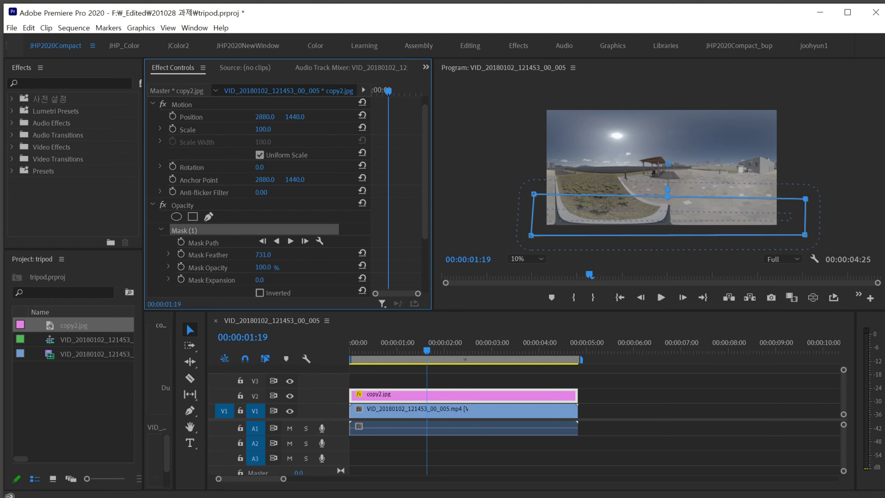
pyautogui.click(807, 202)
pyautogui.moveTo(808, 201)
pyautogui.mouseDown()
pyautogui.moveTo(806, 192)
pyautogui.moveTo(807, 237)
pyautogui.moveTo(806, 196)
pyautogui.mouseUp()
pyautogui.moveTo(263, 254); pyautogui.dragTo(160, 255)
pyautogui.moveTo(261, 254); pyautogui.dragTo(262, 254)
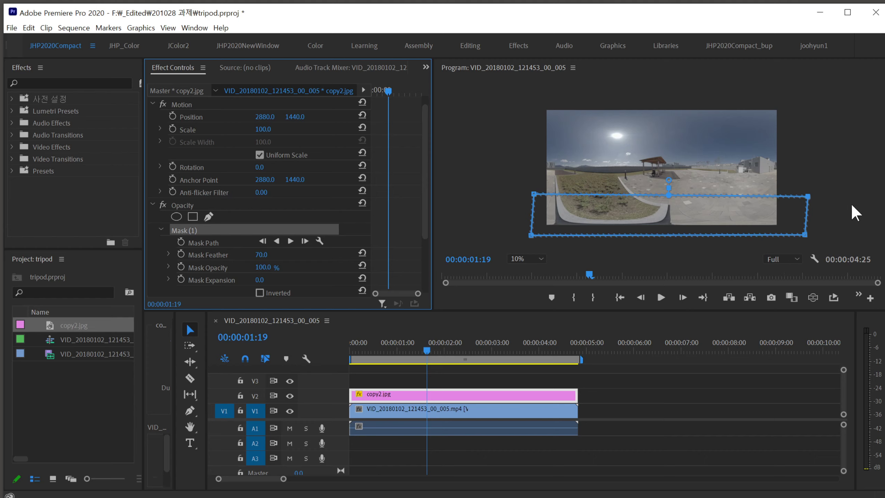
# - Lower the two upper corners of the rectangular mask so it covers only a thin strip along the panorama's lower edge
pyautogui.moveTo(808, 198)
pyautogui.mouseDown()
pyautogui.moveTo(803, 226)
pyautogui.moveTo(808, 198)
pyautogui.mouseUp()
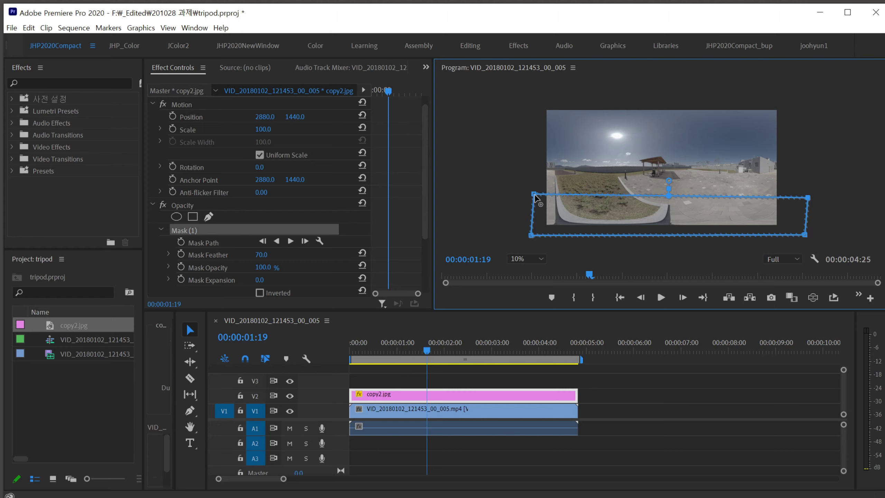
pyautogui.moveTo(535, 198); pyautogui.dragTo(535, 220)
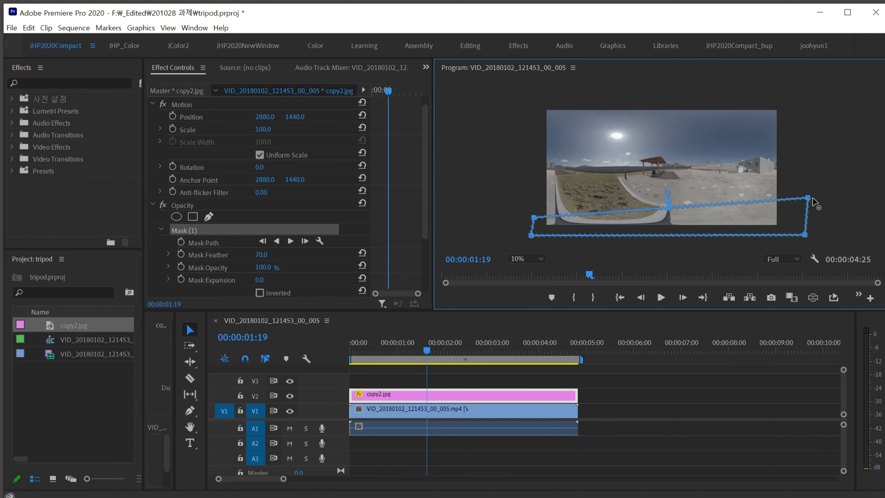
pyautogui.moveTo(808, 198); pyautogui.dragTo(802, 217)
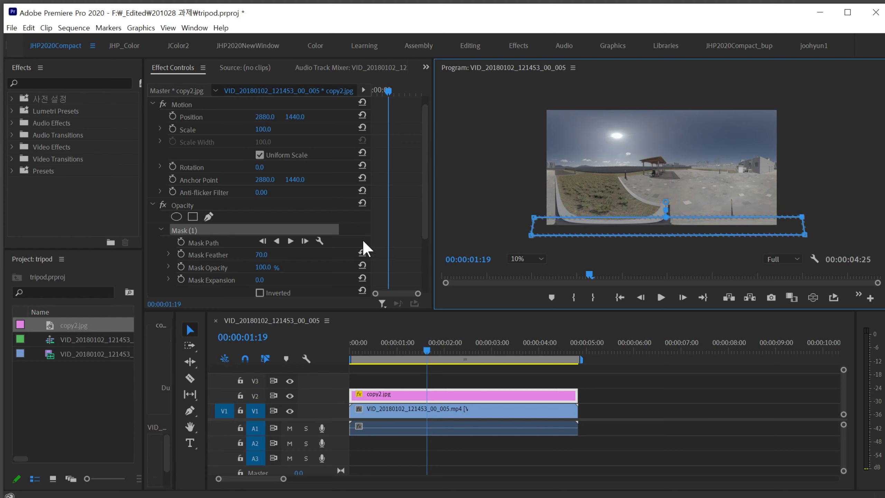
pyautogui.press('Delete')
# - Add an elliptical opacity mask to copy2.jpg, make it slightly smaller and move it over the paving near the panorama's lower-right edge
pyautogui.click(176, 216)
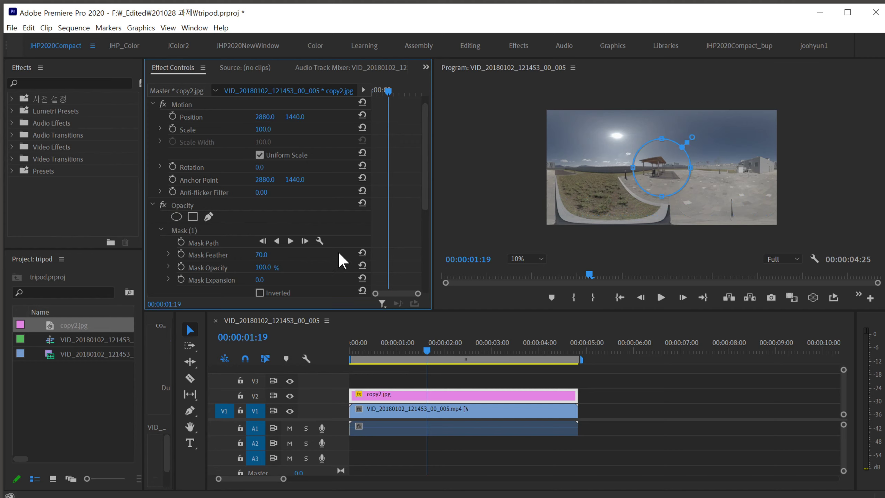
pyautogui.moveTo(670, 169); pyautogui.dragTo(751, 214)
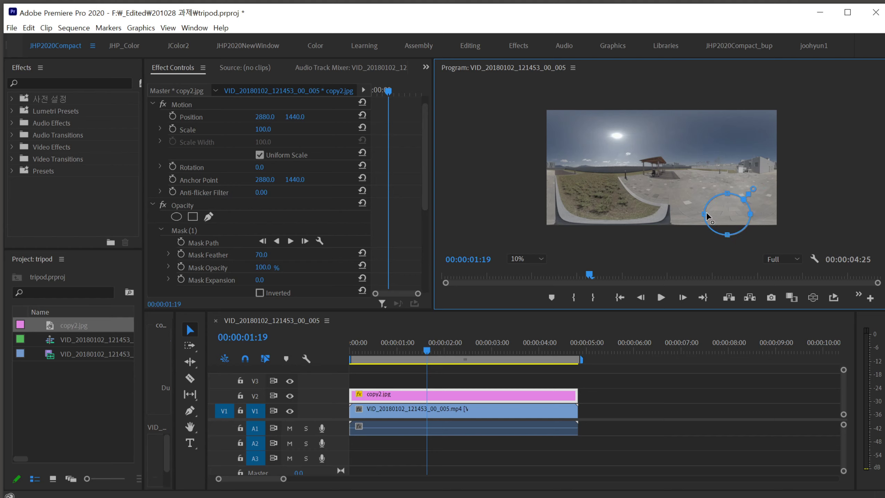
pyautogui.moveTo(734, 231); pyautogui.dragTo(729, 209)
# - Compare the areas covered by Mask (1) and Mask (2) by selecting each in turn, leaving Mask (2) selected
pyautogui.scroll(-4, 301, 223)
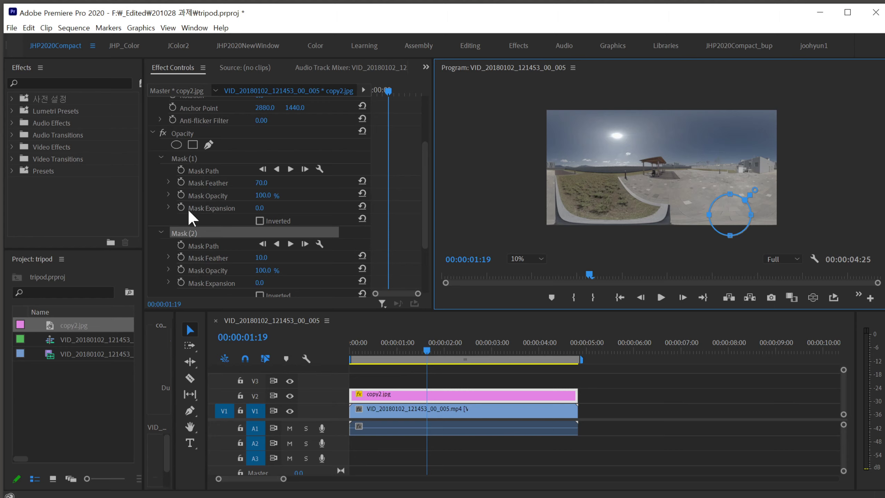
pyautogui.scroll(-1, 193, 234)
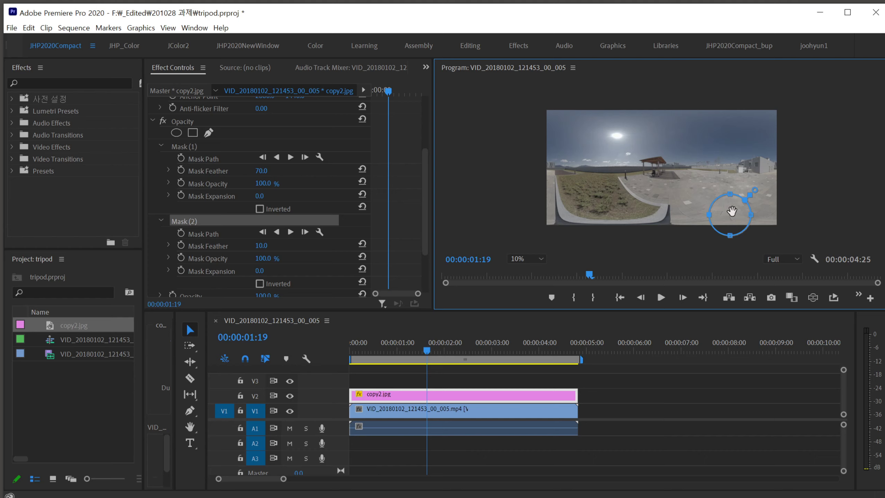
pyautogui.click(192, 147)
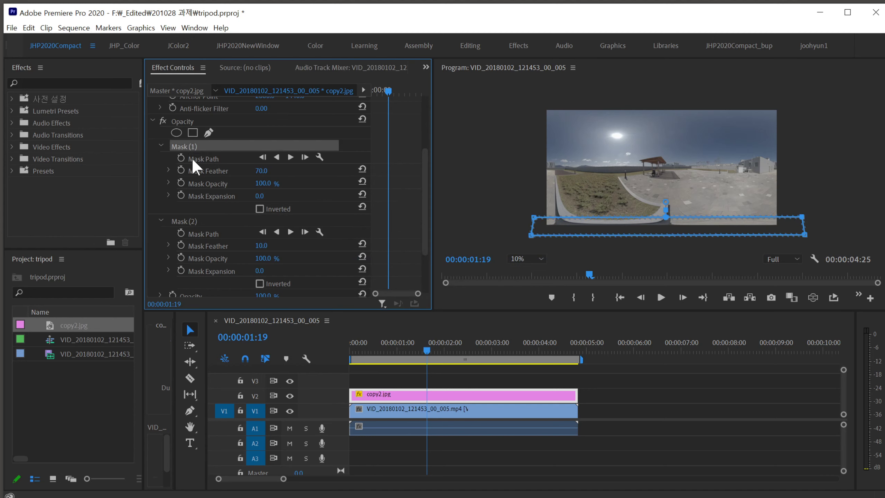
pyautogui.click(195, 222)
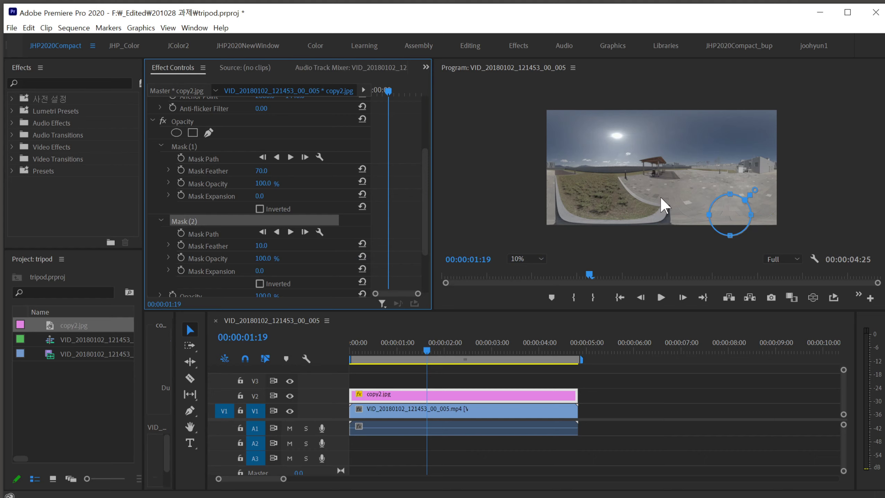
pyautogui.click(829, 218)
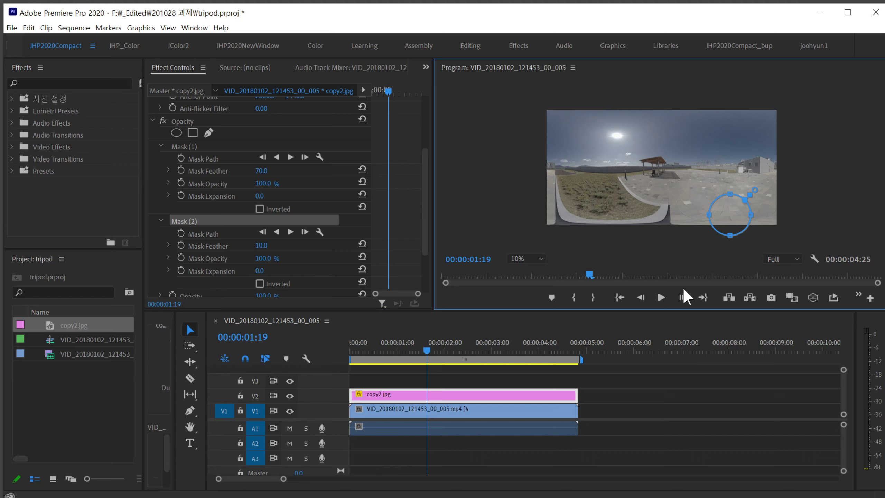
# - Magnify the Program monitor to 150% and play the sequence from near its start to check the person under the pavilion
pyautogui.click(531, 260)
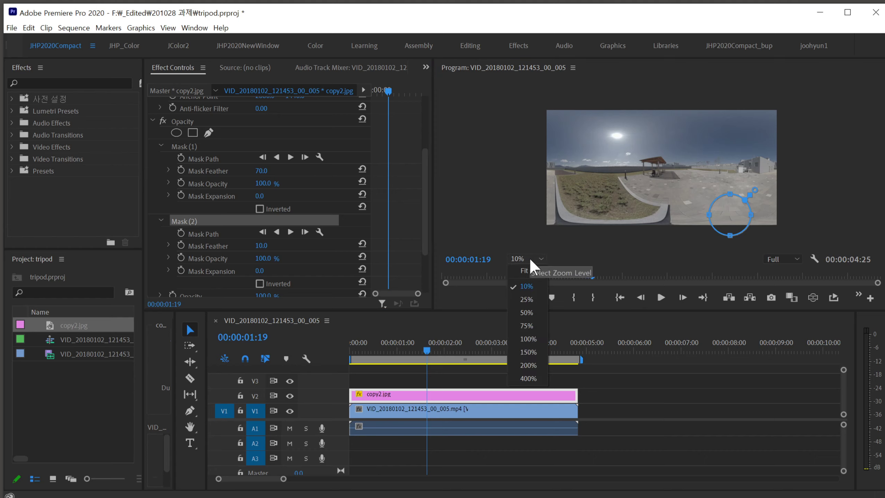
pyautogui.click(528, 351)
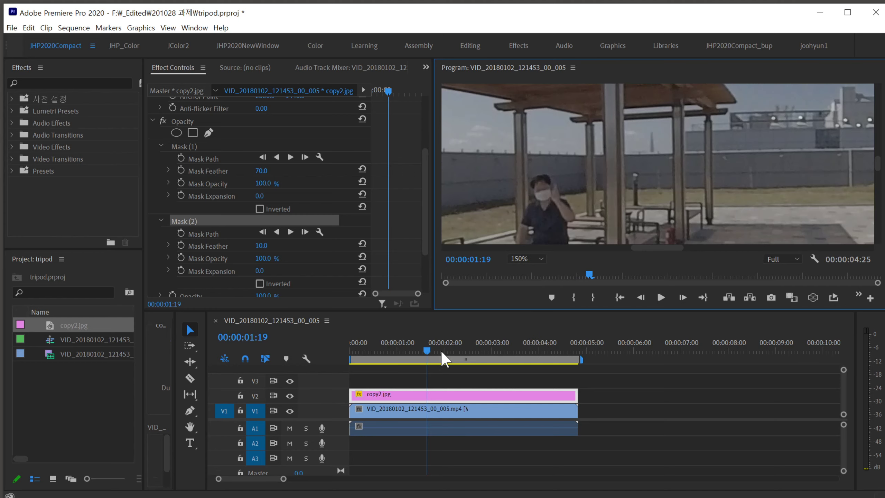
pyautogui.moveTo(430, 351); pyautogui.dragTo(353, 352)
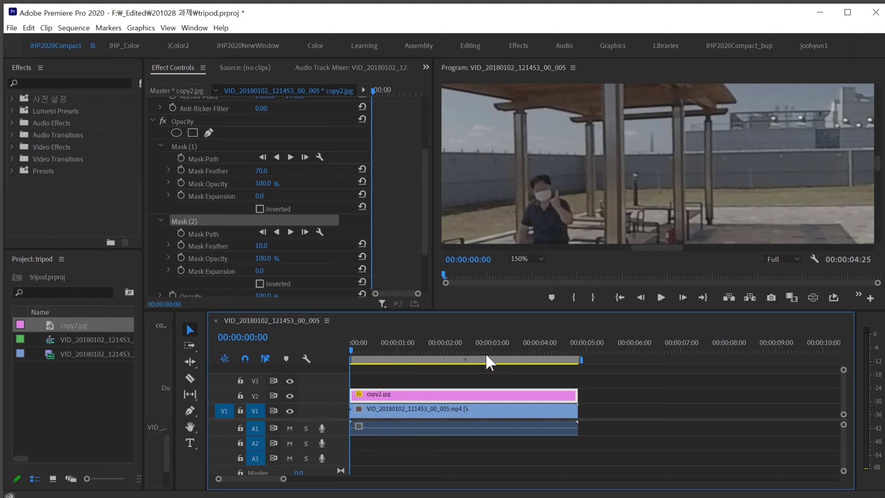
pyautogui.click(662, 297)
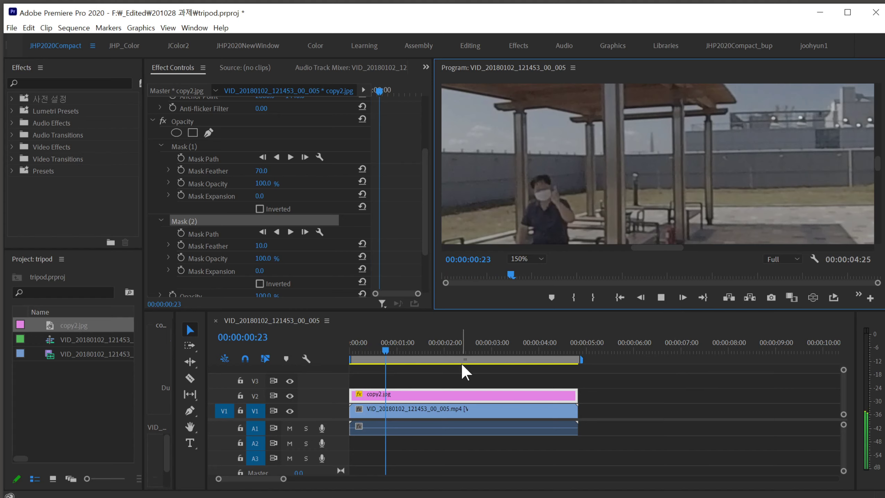
pyautogui.press('End')
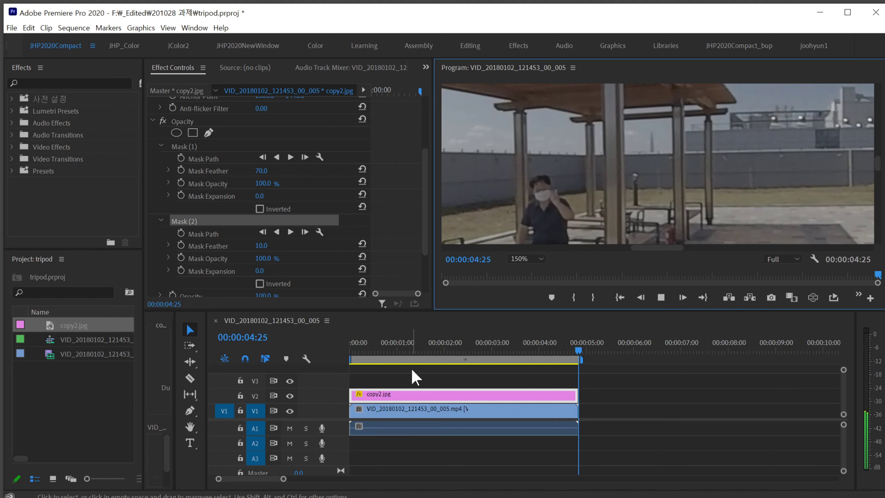
pyautogui.click(665, 302)
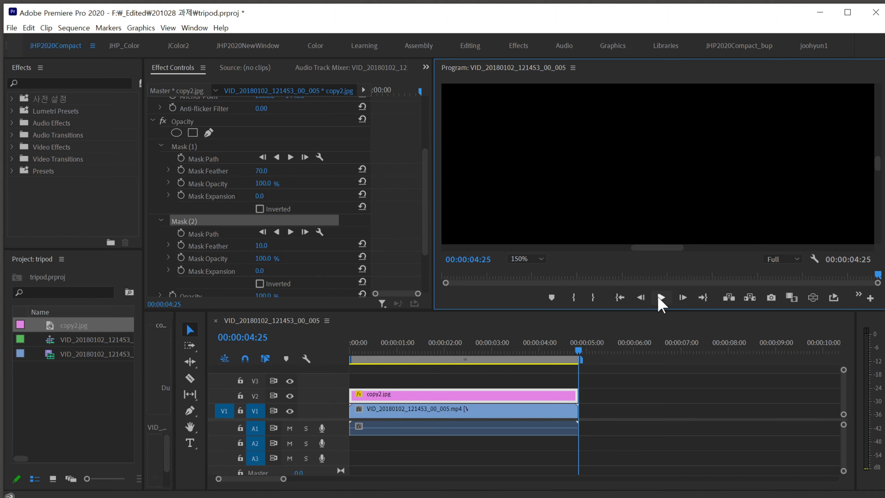
pyautogui.moveTo(582, 357); pyautogui.dragTo(363, 345)
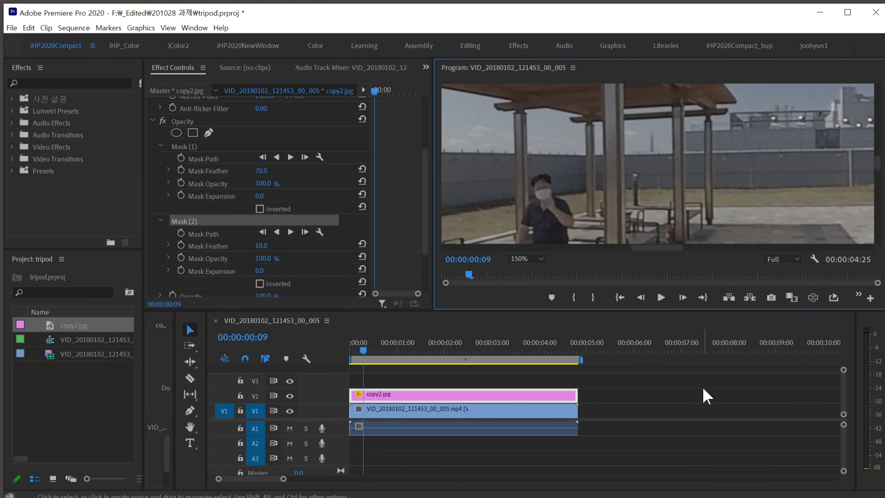
pyautogui.press('space')
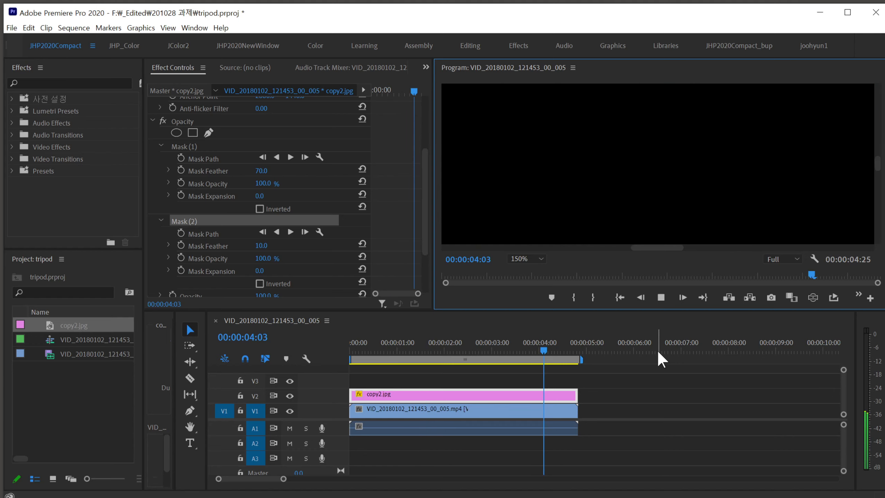
# - Try a playback resolution of 1/16, and restore it to Full with the playhead moved to 00:00:02:24
pyautogui.click(794, 258)
pyautogui.click(779, 322)
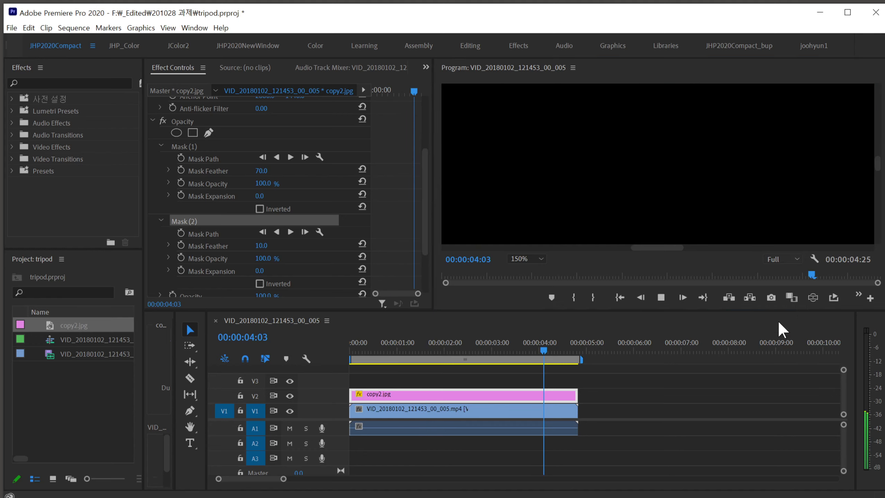
pyautogui.moveTo(541, 348); pyautogui.dragTo(421, 355)
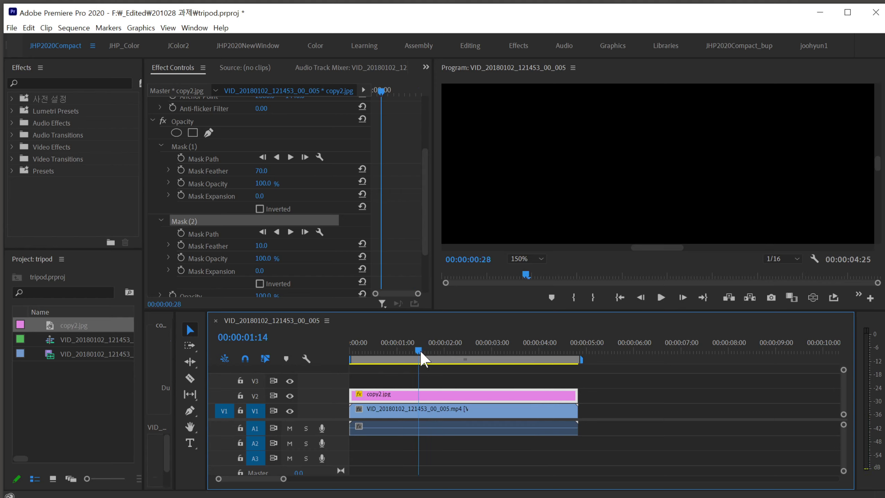
pyautogui.click(796, 259)
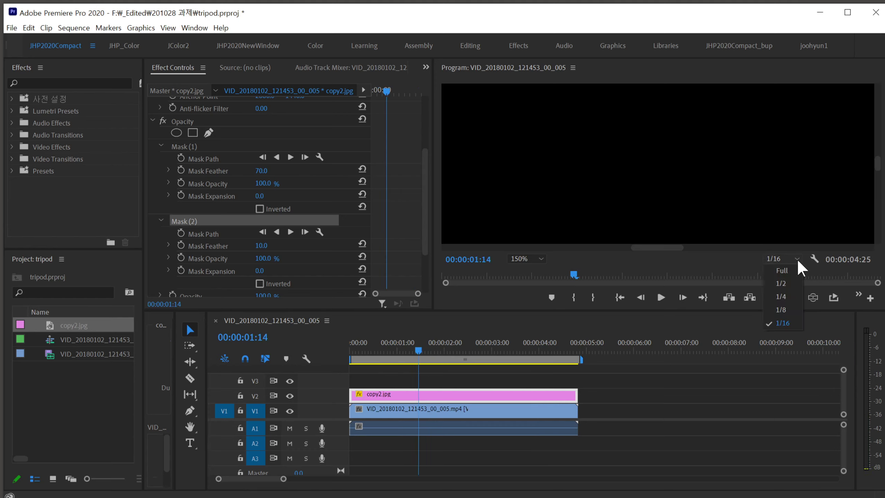
pyautogui.click(784, 271)
pyautogui.moveTo(417, 349); pyautogui.dragTo(482, 354)
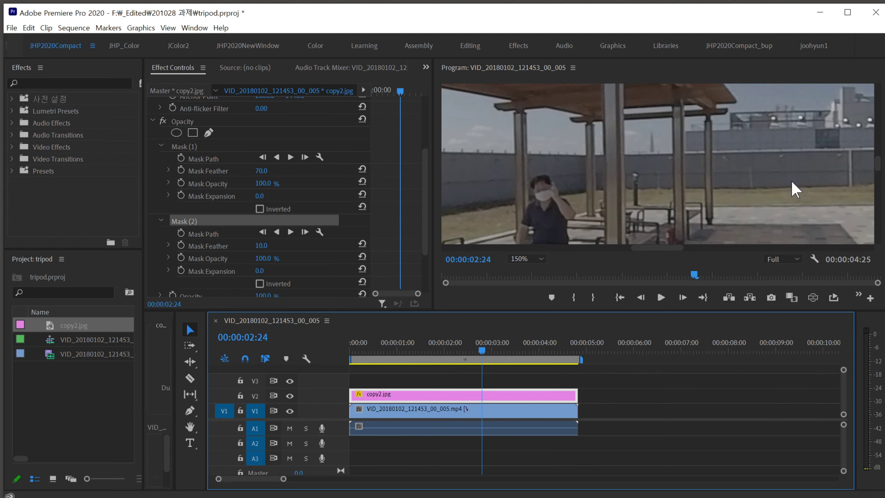
# - Inspect the panorama's lower edge, and switch the Program monitor to the VR video display with the V1 clip selected
pyautogui.moveTo(880, 166); pyautogui.dragTo(880, 244)
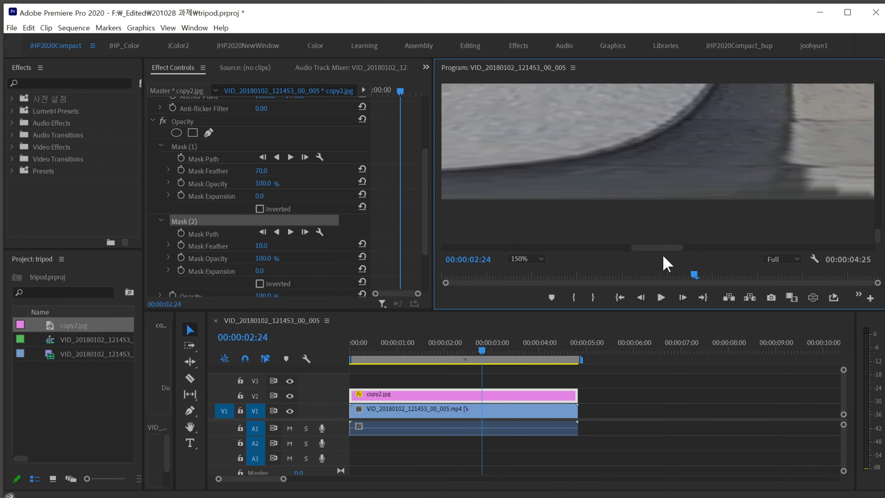
pyautogui.moveTo(656, 247); pyautogui.dragTo(753, 245)
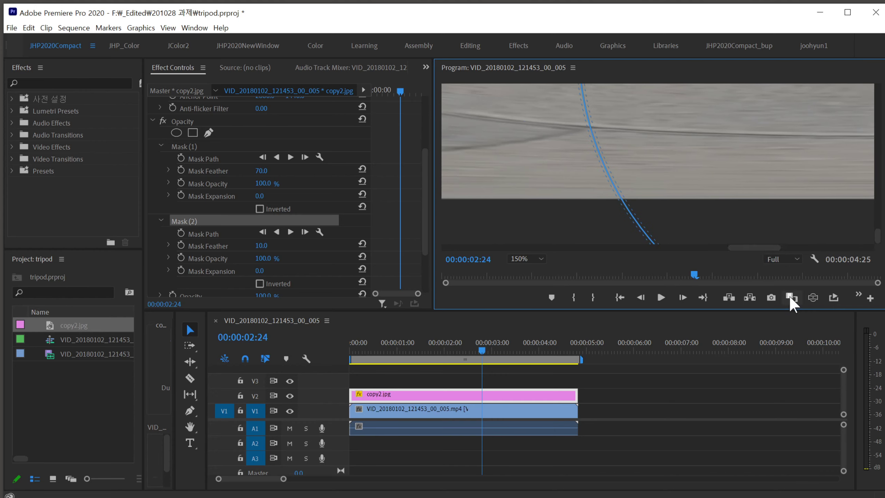
pyautogui.click(812, 296)
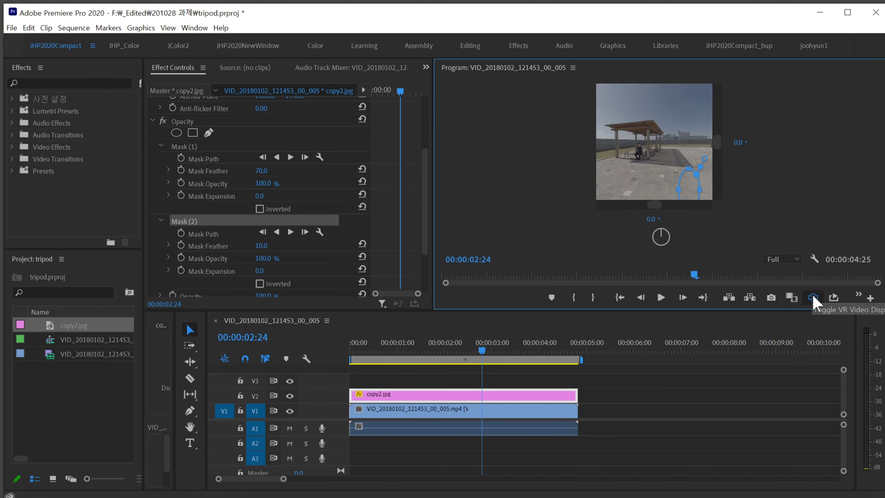
pyautogui.click(534, 410)
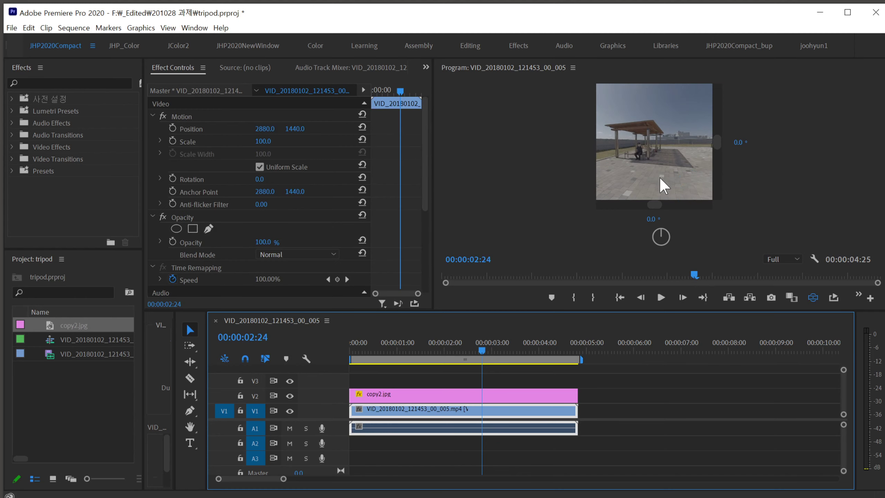
# - Look around the scene in the VR view, and scrub the sequence back to 00:00:00:25
pyautogui.moveTo(659, 176); pyautogui.dragTo(662, 90)
pyautogui.moveTo(633, 79); pyautogui.dragTo(686, 155)
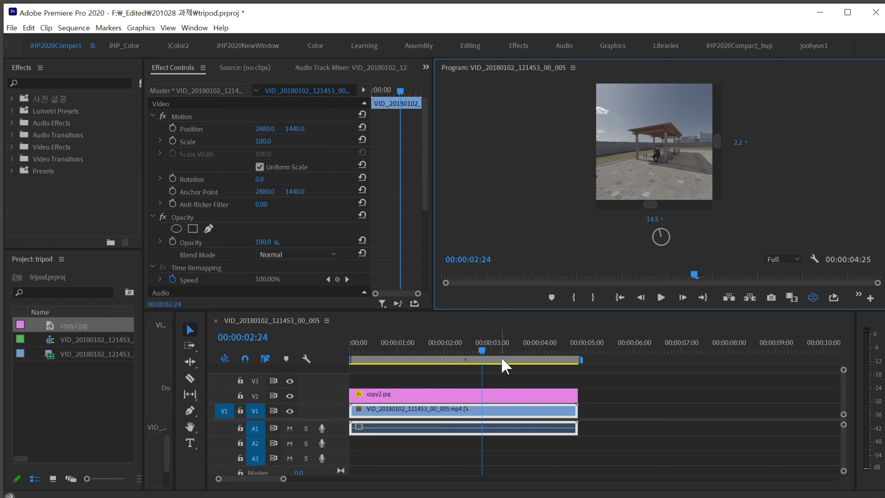
pyautogui.moveTo(484, 347); pyautogui.dragTo(452, 363)
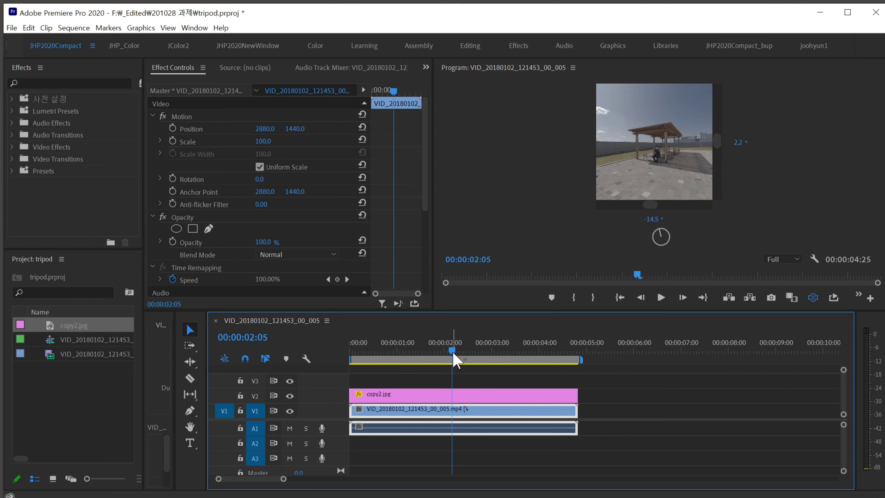
pyautogui.moveTo(453, 357); pyautogui.dragTo(388, 356)
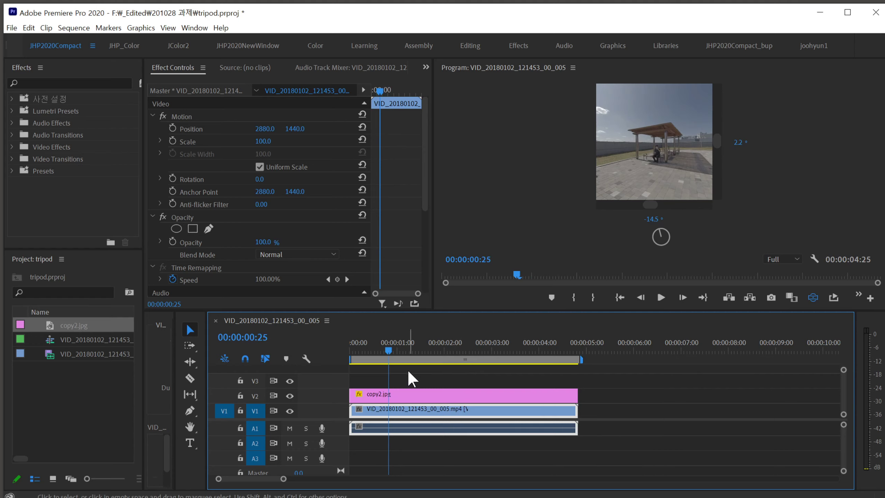
# - Move the playhead to 00:00:01:23 and return the Program monitor from VR video to the full panorama at Fit zoom
pyautogui.moveTo(387, 349); pyautogui.dragTo(434, 356)
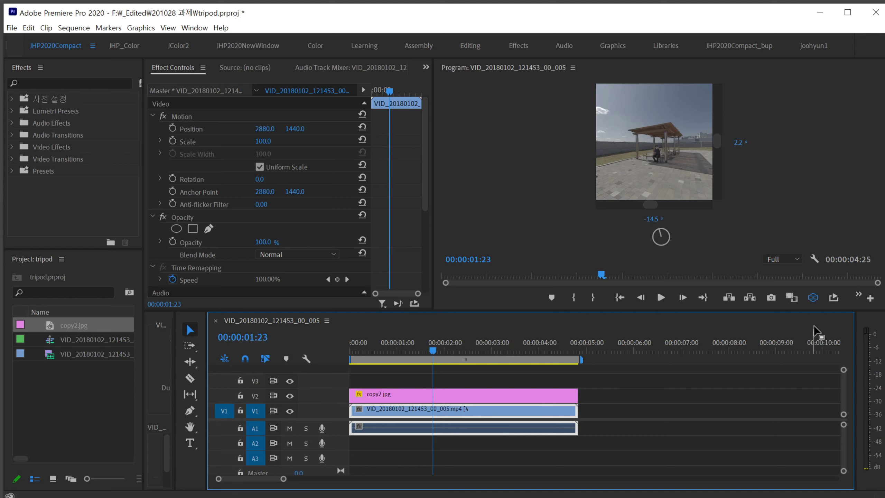
pyautogui.click(812, 298)
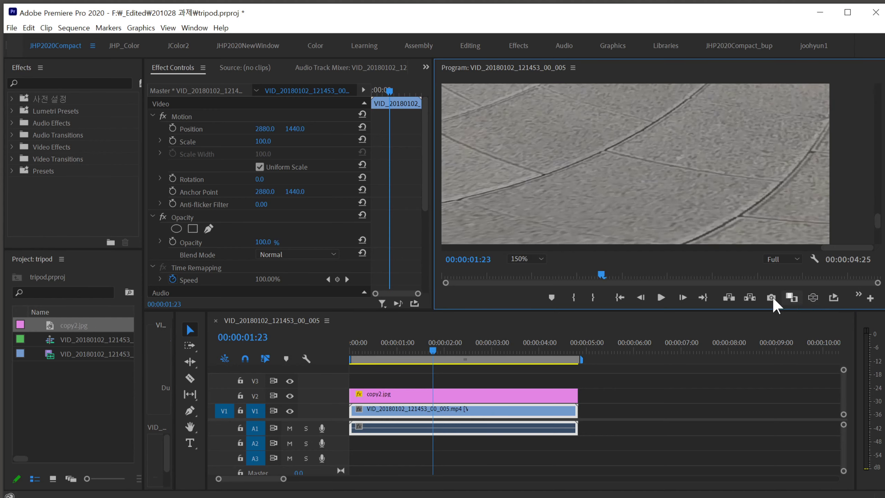
pyautogui.click(524, 259)
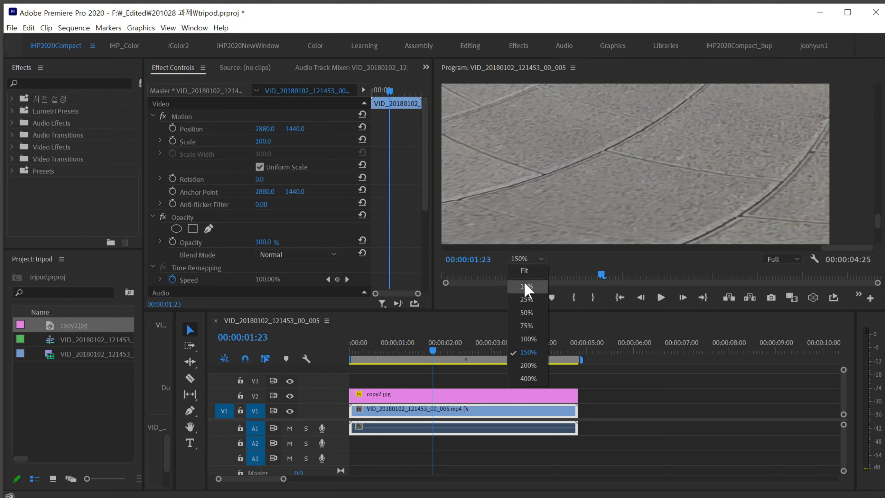
pyautogui.click(524, 271)
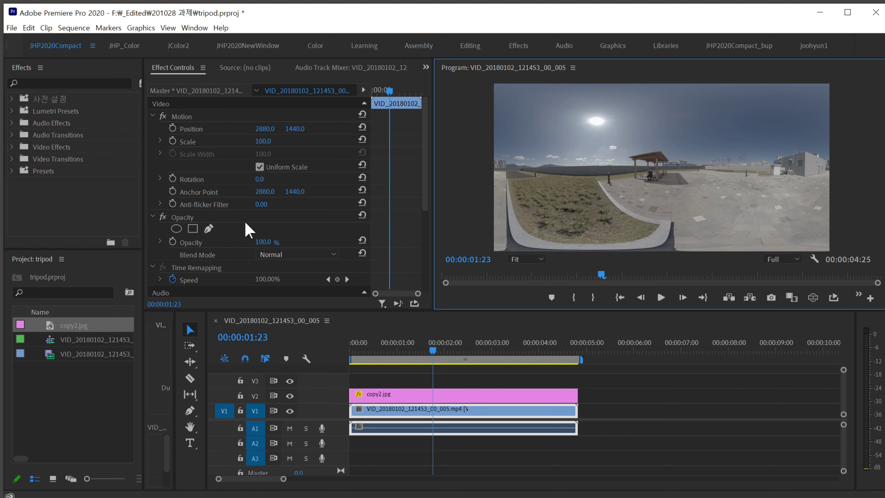
# - Add the text "Hello~" in the sky above the pavilion with the Type tool
pyautogui.click(188, 445)
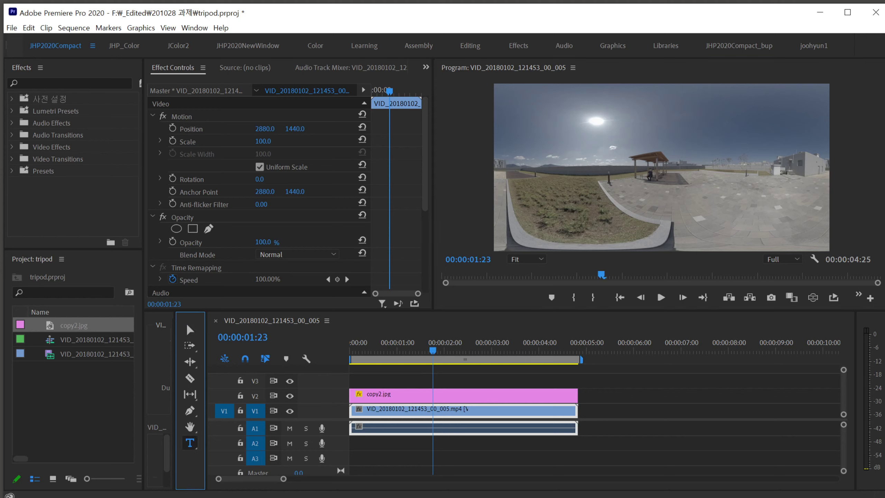
pyautogui.click(456, 382)
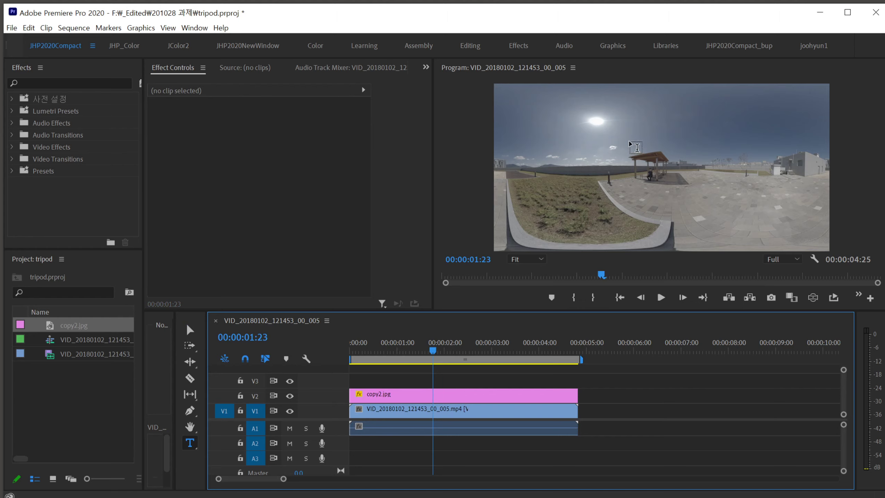
pyautogui.click(631, 143)
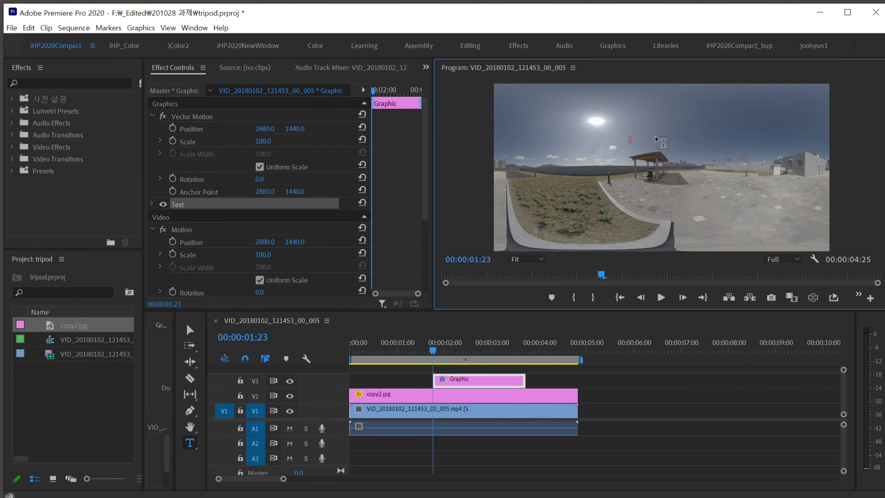
pyautogui.write('Hello~')
pyautogui.press('Escape')
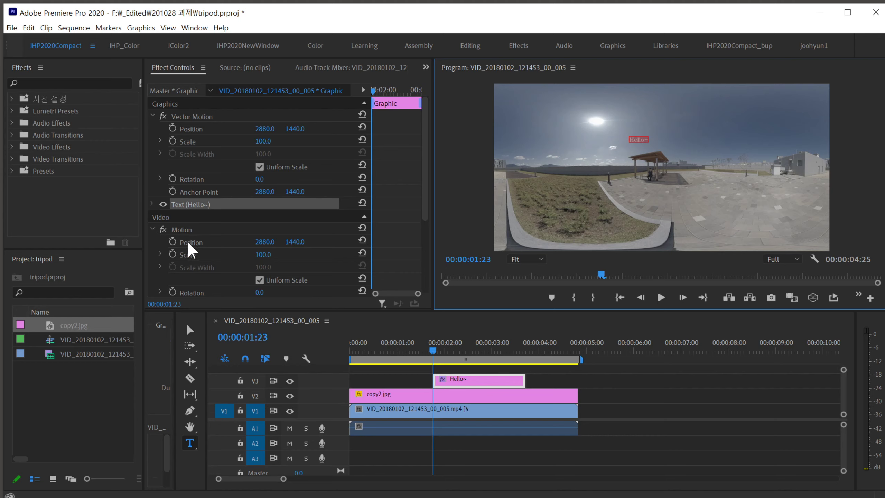
# - Enlarge the "Hello~" text to a font size of 522 and center-align it
pyautogui.click(152, 203)
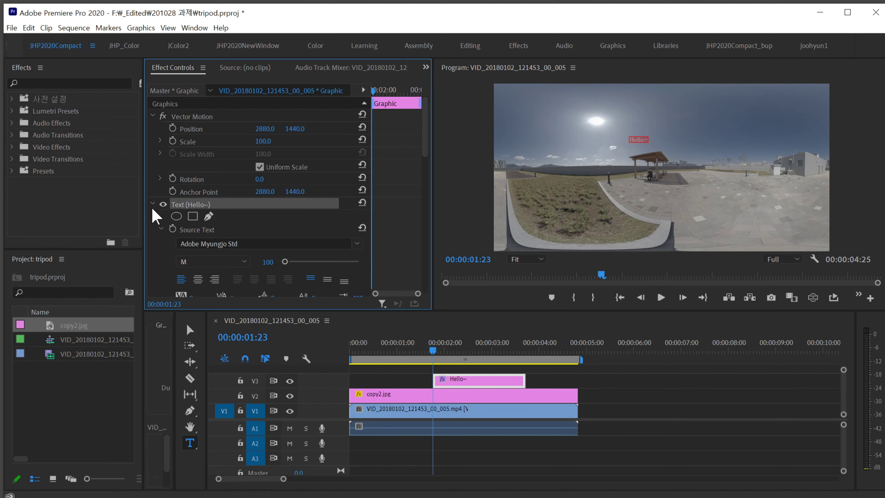
pyautogui.scroll(-2, 168, 233)
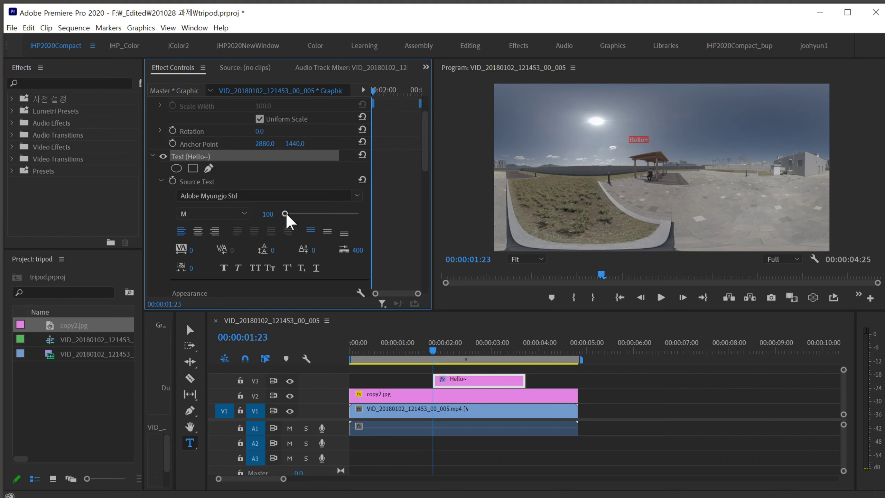
pyautogui.moveTo(286, 214); pyautogui.dragTo(304, 214)
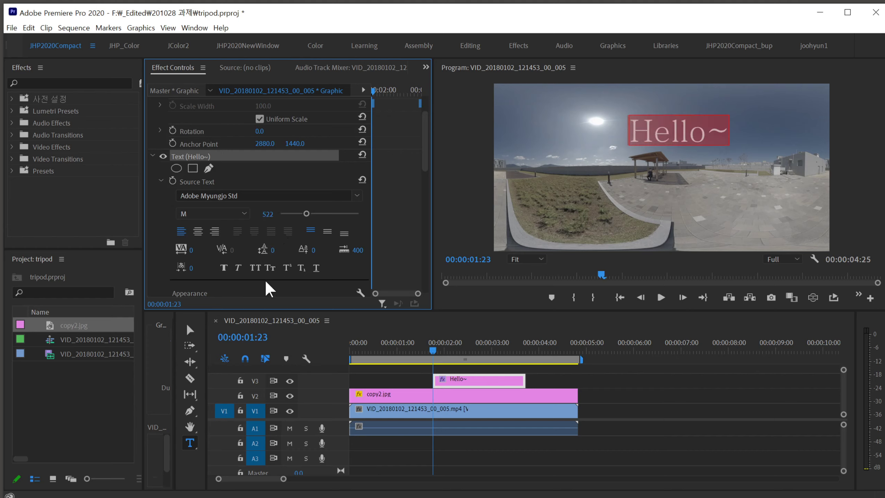
pyautogui.click(196, 232)
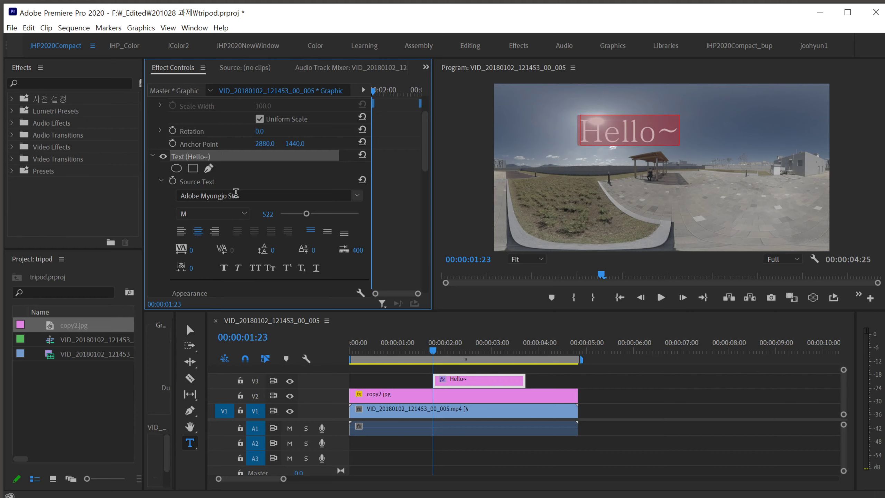
# - Filter the font list to favorites and set the "Hello~" text's font to NanumBarunGothic
pyautogui.click(358, 194)
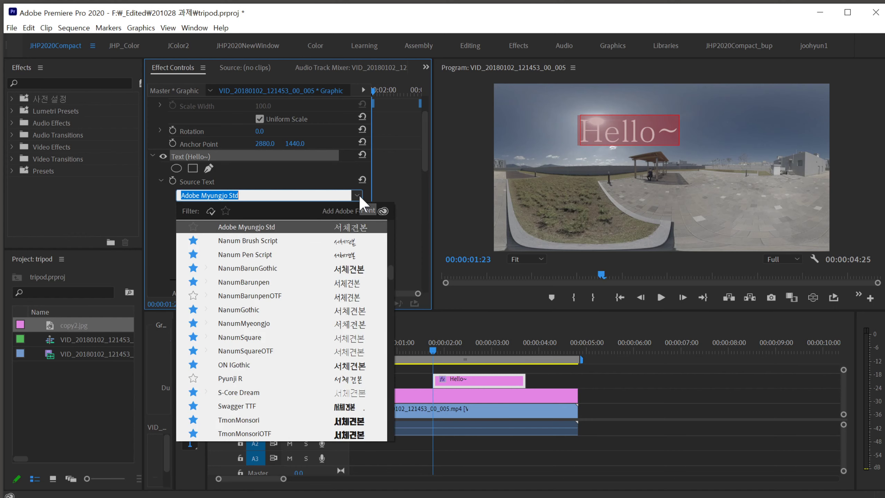
pyautogui.scroll(5, 257, 328)
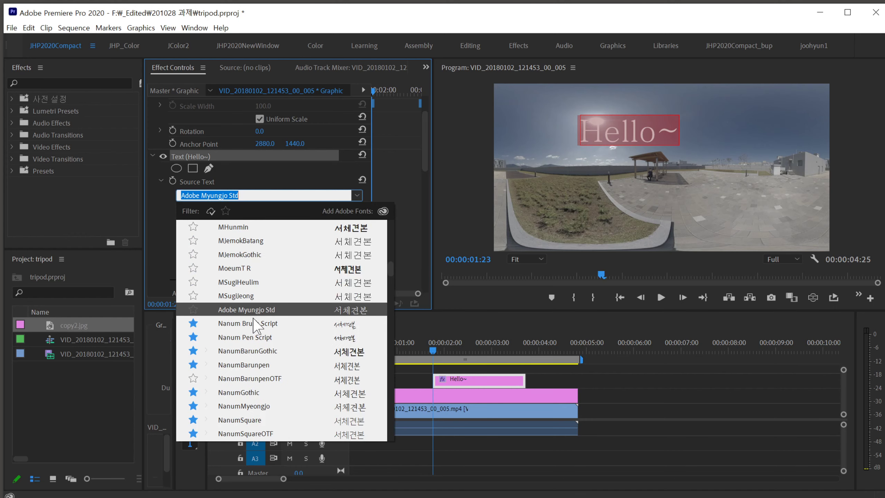
pyautogui.scroll(8, 258, 328)
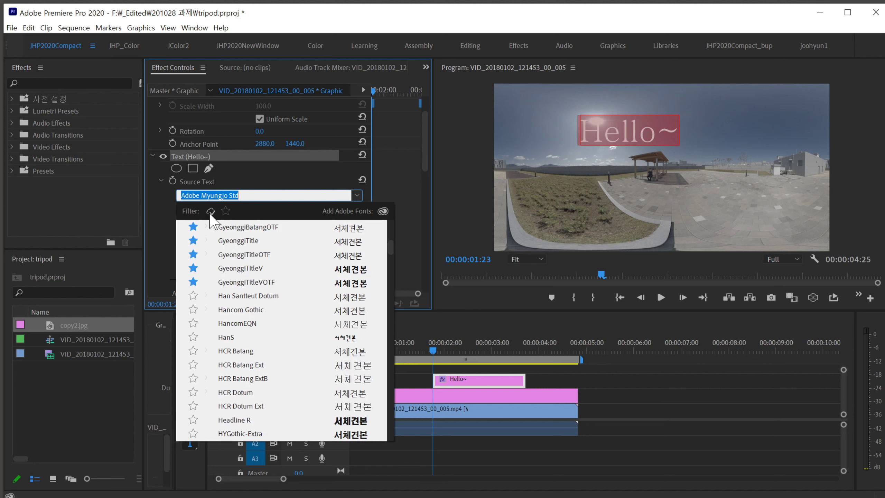
pyautogui.click(226, 211)
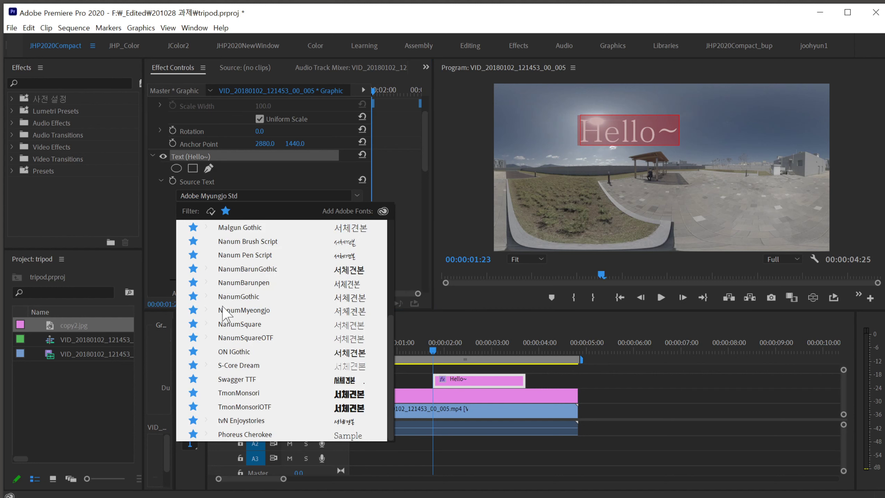
pyautogui.scroll(4, 250, 375)
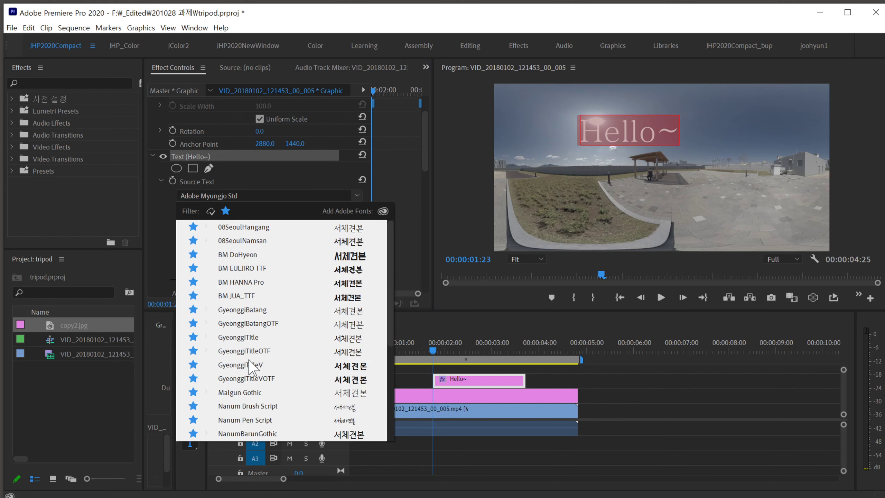
pyautogui.scroll(-4, 249, 360)
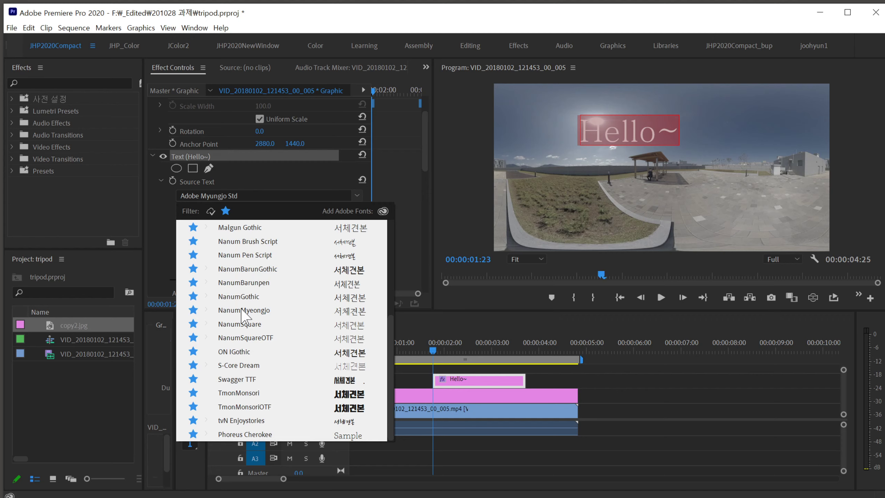
pyautogui.click(251, 270)
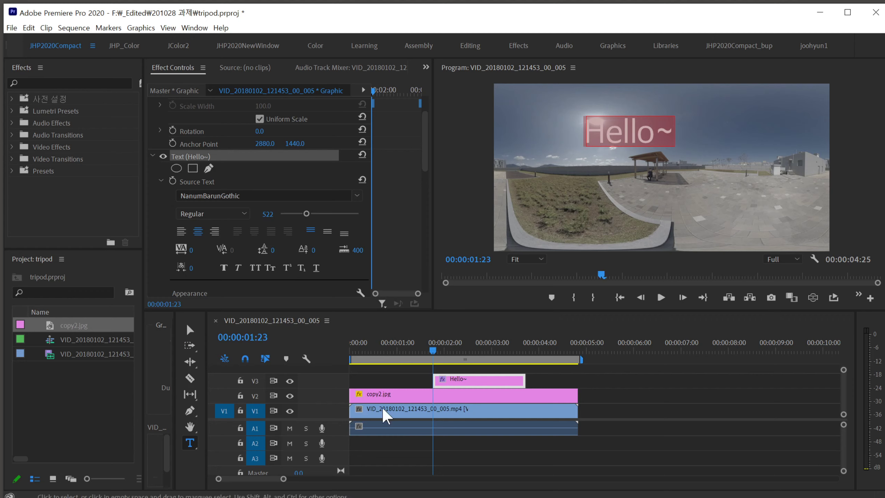
# - Move the "Hello~" text directly above the pavilion roof and reduce its font size to 328
pyautogui.click(191, 328)
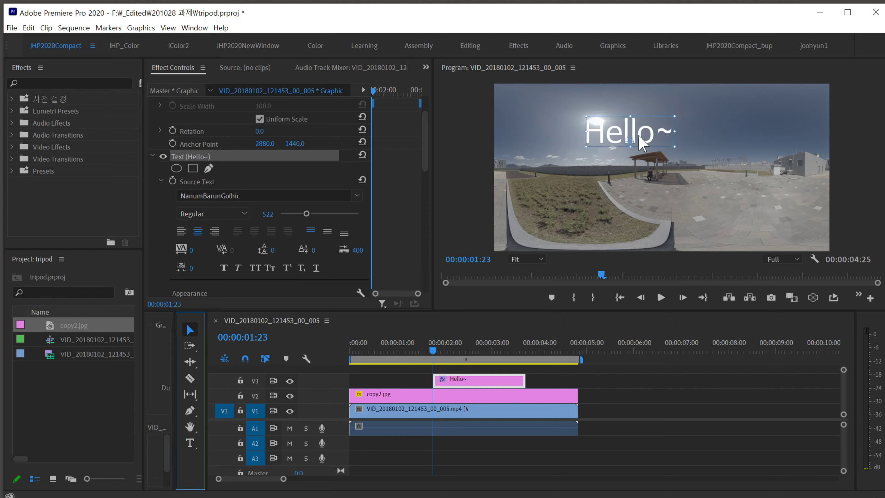
pyautogui.moveTo(637, 133); pyautogui.dragTo(680, 146)
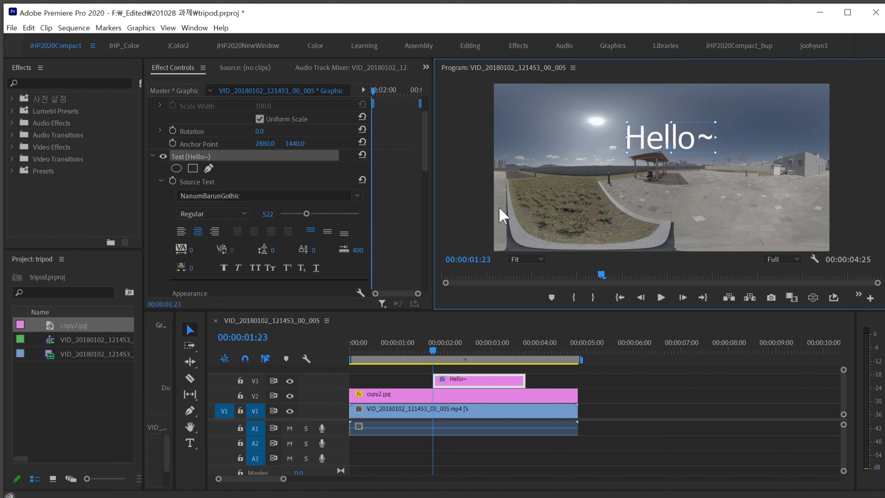
pyautogui.moveTo(305, 211); pyautogui.dragTo(296, 212)
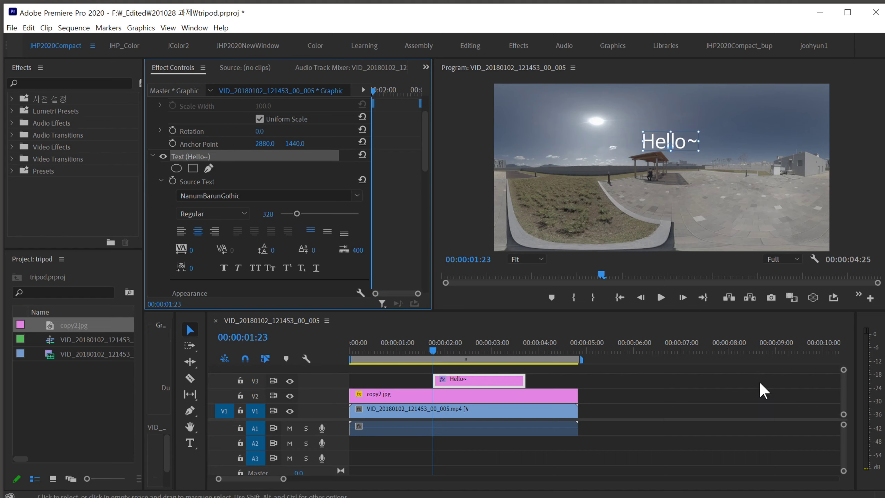
# - Check the "Hello~" text above the pavilion in the VR video display, with the copy2.jpg clip selected
pyautogui.click(814, 299)
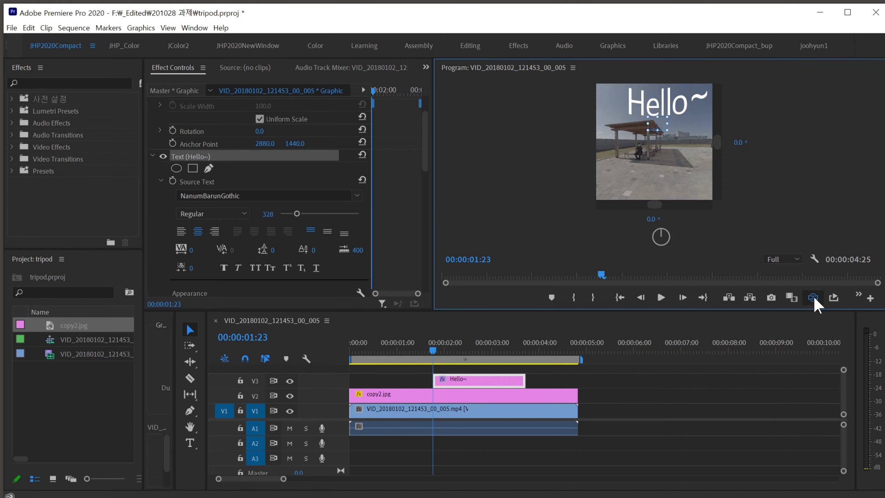
pyautogui.moveTo(673, 168)
pyautogui.mouseDown()
pyautogui.moveTo(671, 200)
pyautogui.moveTo(671, 159)
pyautogui.moveTo(662, 153)
pyautogui.moveTo(602, 166)
pyautogui.moveTo(703, 165)
pyautogui.moveTo(678, 170)
pyautogui.moveTo(675, 159)
pyautogui.mouseUp()
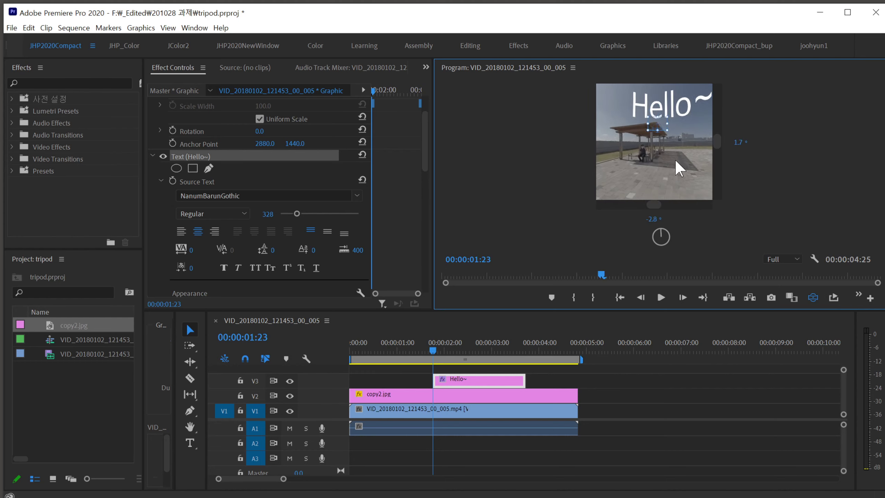
pyautogui.click(526, 397)
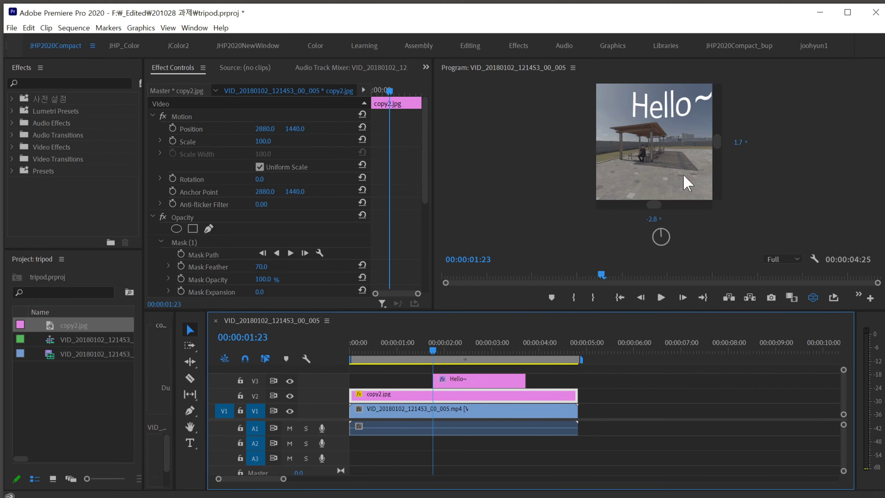
# - Leave the VR video display and move the "Hello~" text up to the panorama's upper edge
pyautogui.click(813, 297)
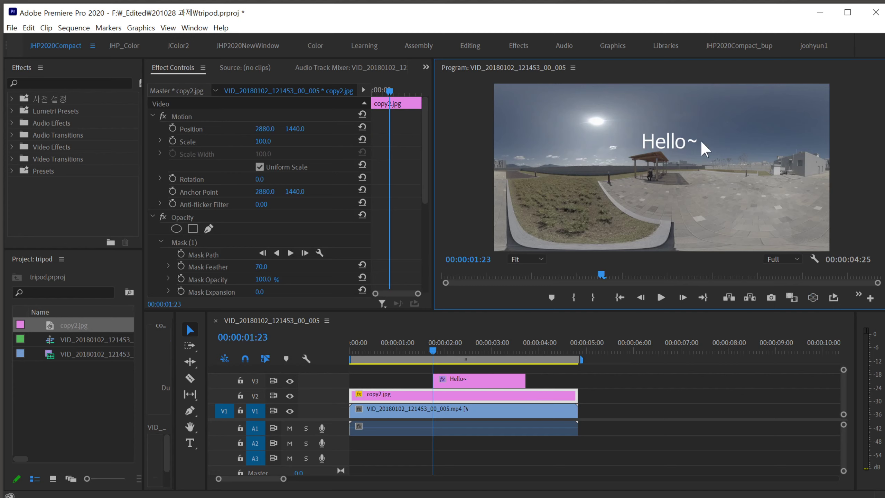
pyautogui.click(674, 141)
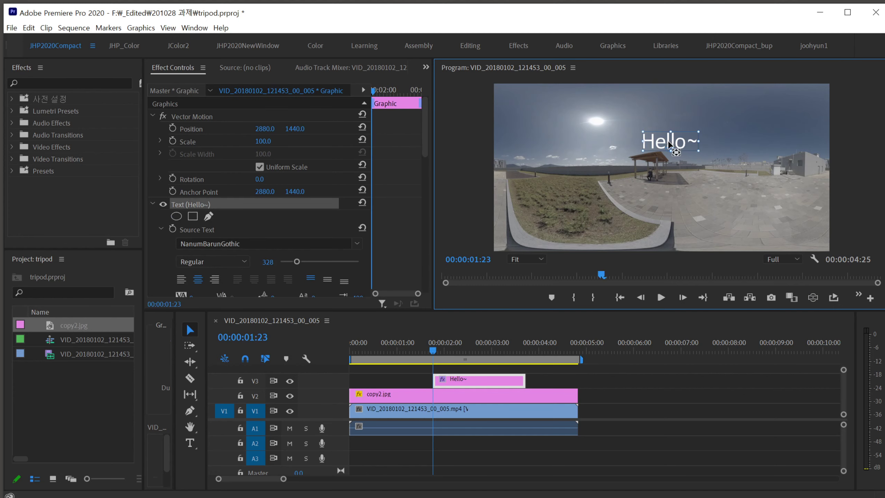
pyautogui.moveTo(669, 140); pyautogui.dragTo(671, 139)
pyautogui.moveTo(677, 146); pyautogui.dragTo(669, 94)
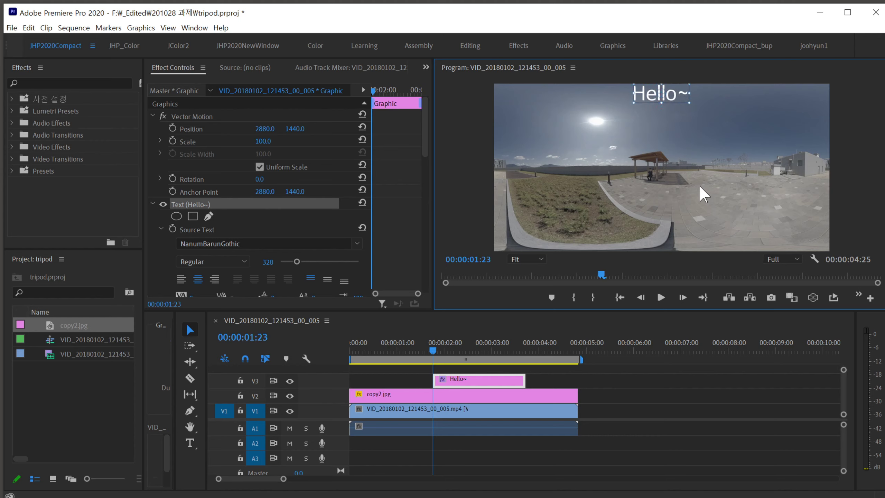
# - Look up at the sky in the VR video display to examine the text's distortion near the zenith
pyautogui.click(815, 297)
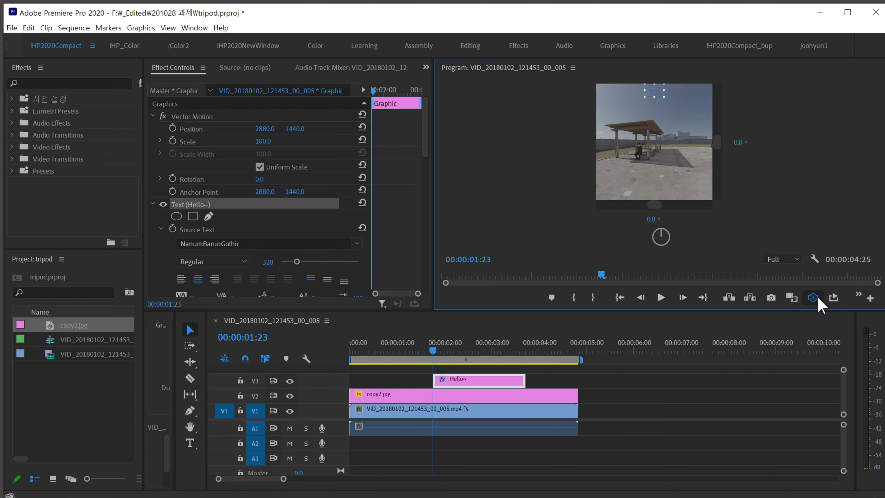
pyautogui.moveTo(662, 138); pyautogui.dragTo(670, 197)
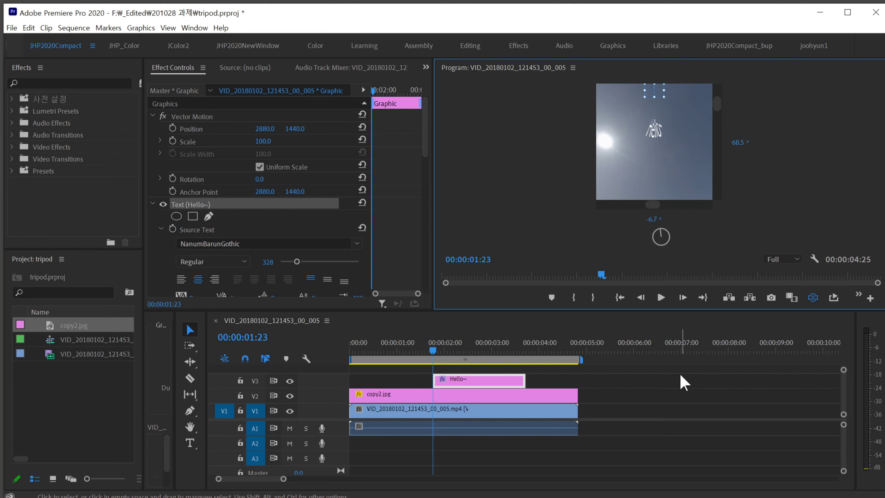
pyautogui.moveTo(669, 144); pyautogui.dragTo(667, 176)
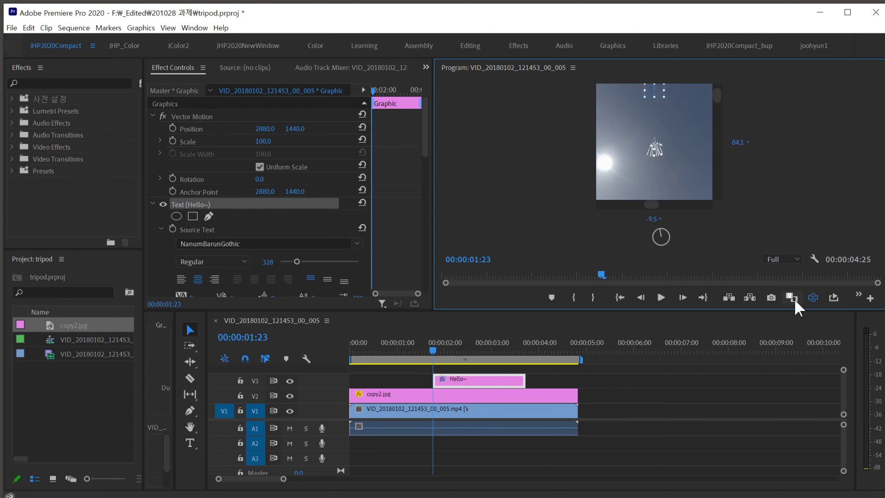
# - Move the "Hello~" text partly beyond the panorama's upper edge and look up at it in the VR video display
pyautogui.click(812, 296)
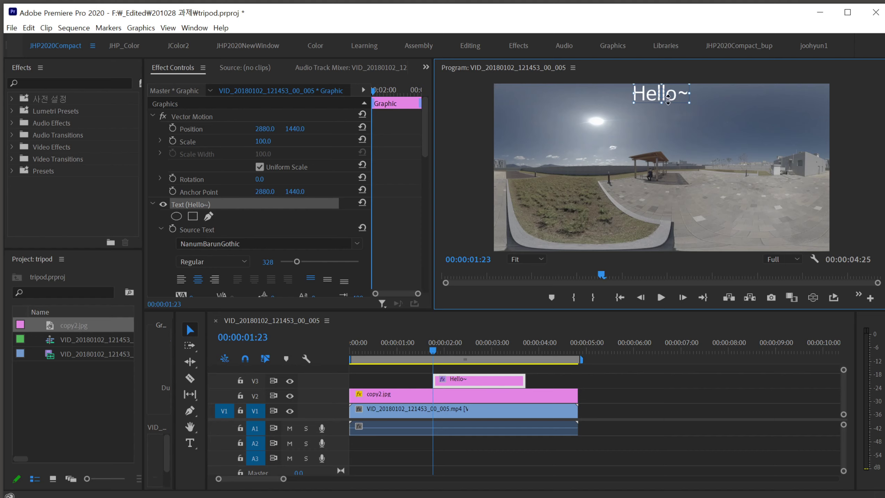
pyautogui.moveTo(669, 101); pyautogui.dragTo(669, 91)
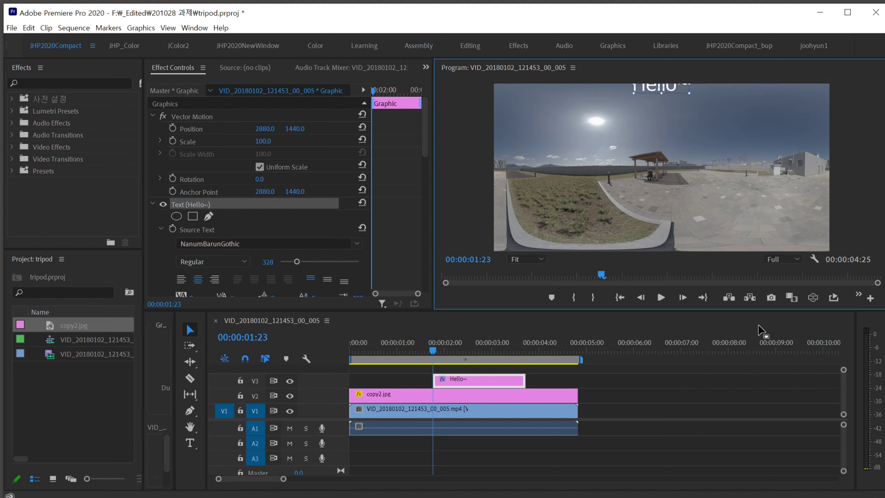
pyautogui.click(812, 297)
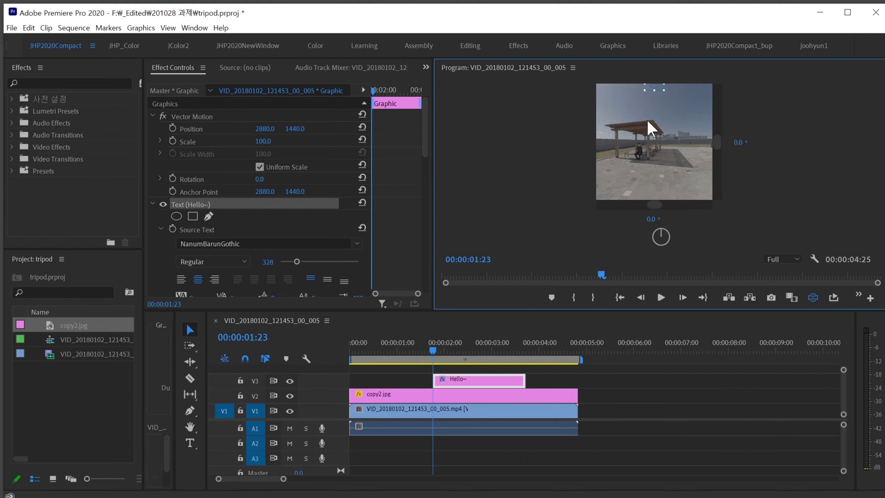
pyautogui.moveTo(647, 119); pyautogui.dragTo(657, 198)
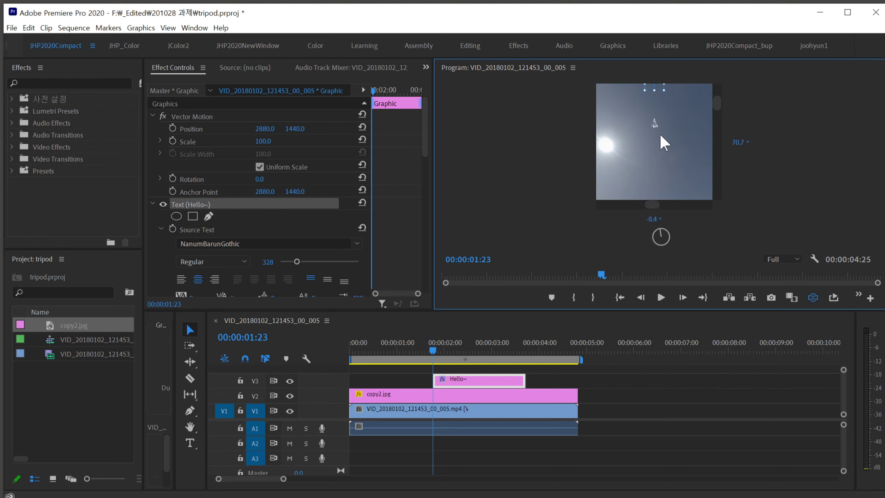
# - Leave the VR video display and move the "Hello~" text down over the pavilion on the horizon
pyautogui.moveTo(659, 133); pyautogui.dragTo(651, 143)
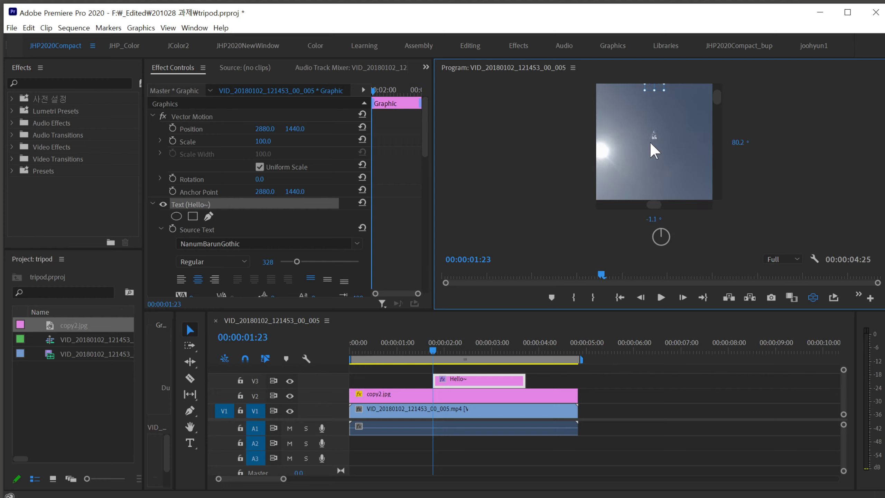
pyautogui.click(814, 298)
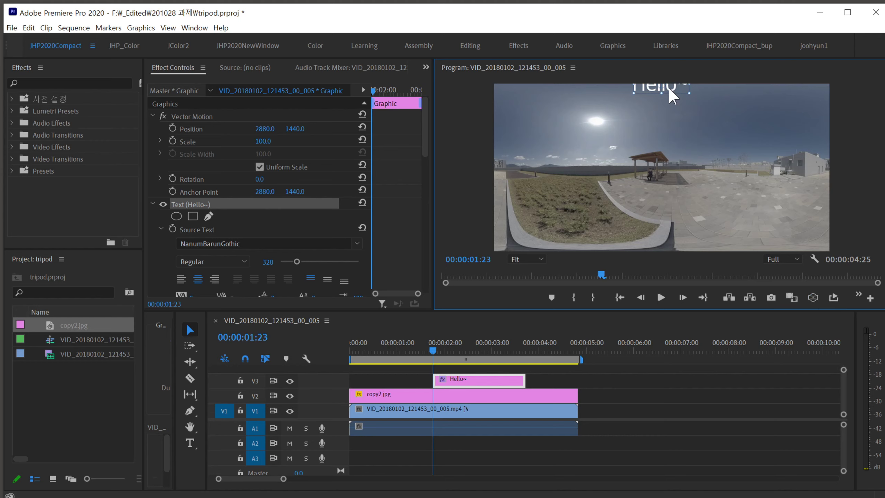
pyautogui.moveTo(668, 86); pyautogui.dragTo(661, 161)
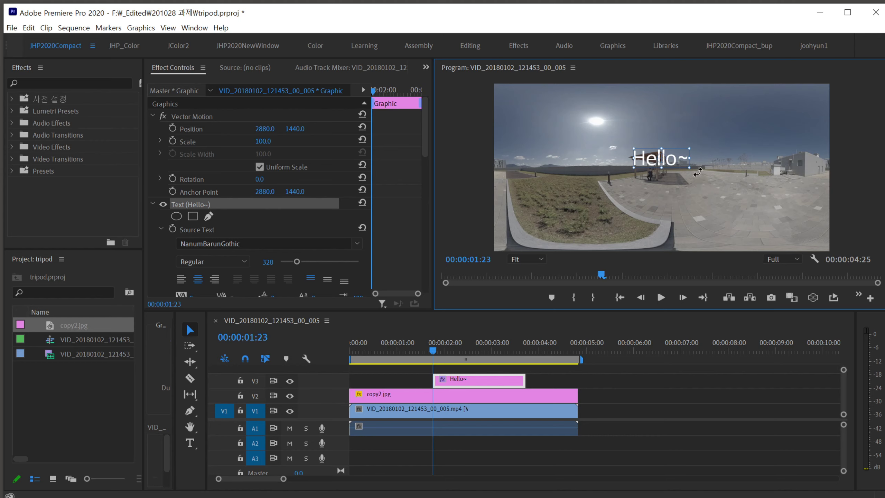
pyautogui.moveTo(672, 164)
pyautogui.mouseDown()
pyautogui.moveTo(680, 138)
pyautogui.moveTo(676, 174)
pyautogui.mouseUp()
# - Apply the Immersive Video effect VR Plane to Sphere to the "Hello~" clip and check the text in the VR video display
pyautogui.click(12, 147)
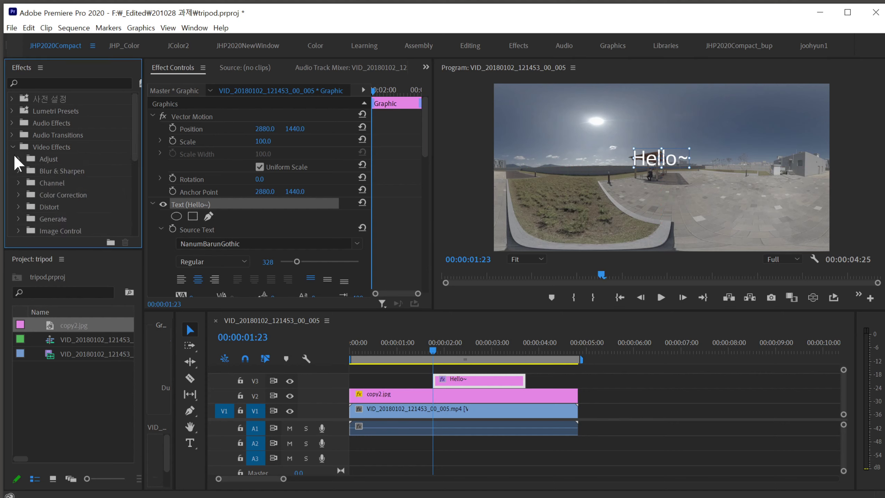
pyautogui.scroll(-3, 21, 199)
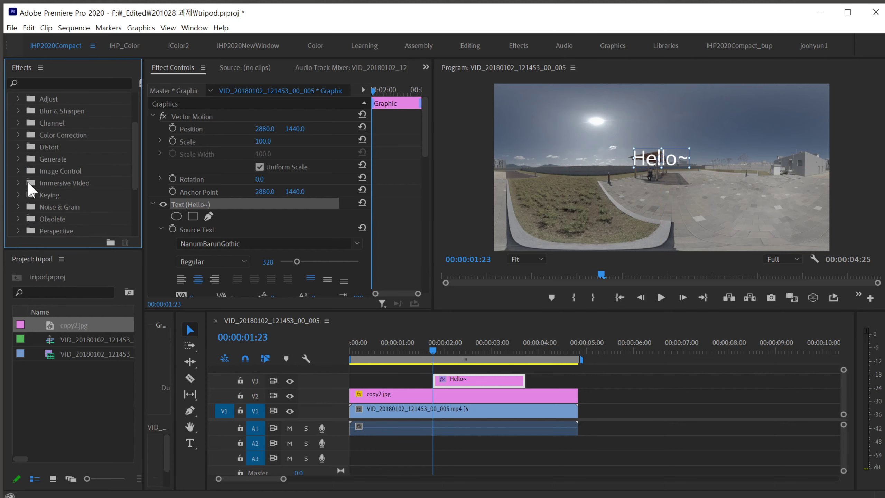
pyautogui.click(16, 182)
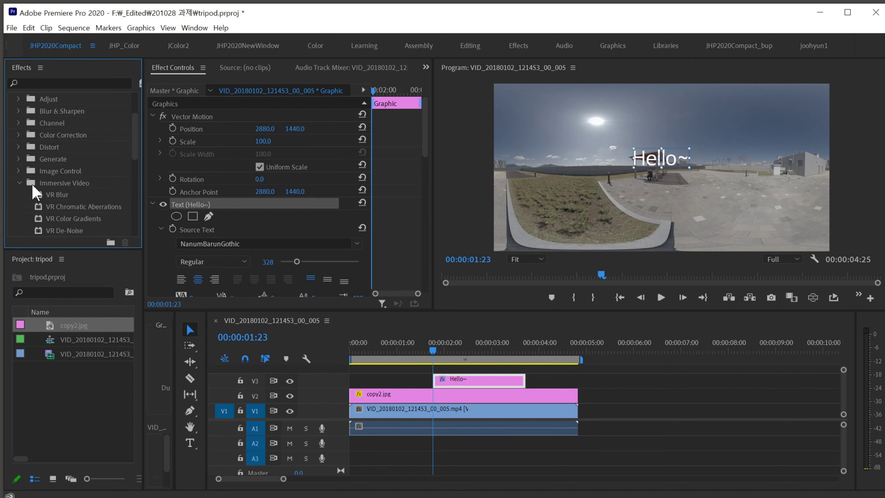
pyautogui.scroll(-5, 31, 202)
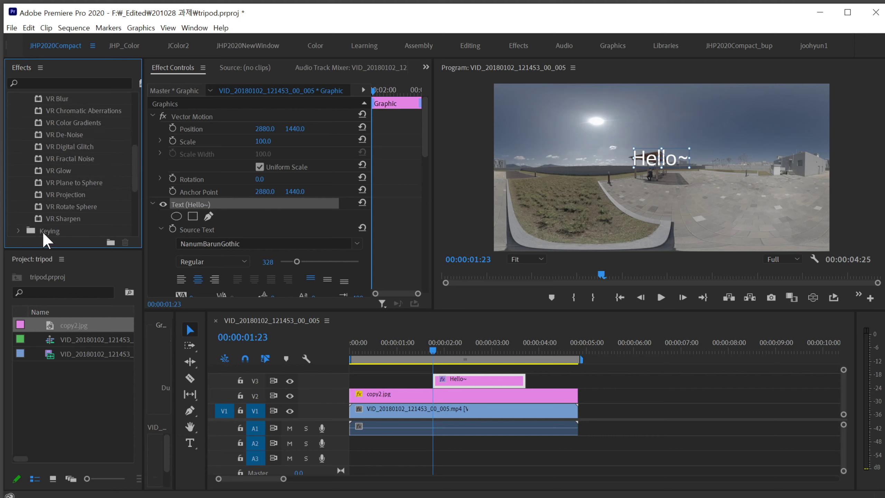
pyautogui.click(66, 184)
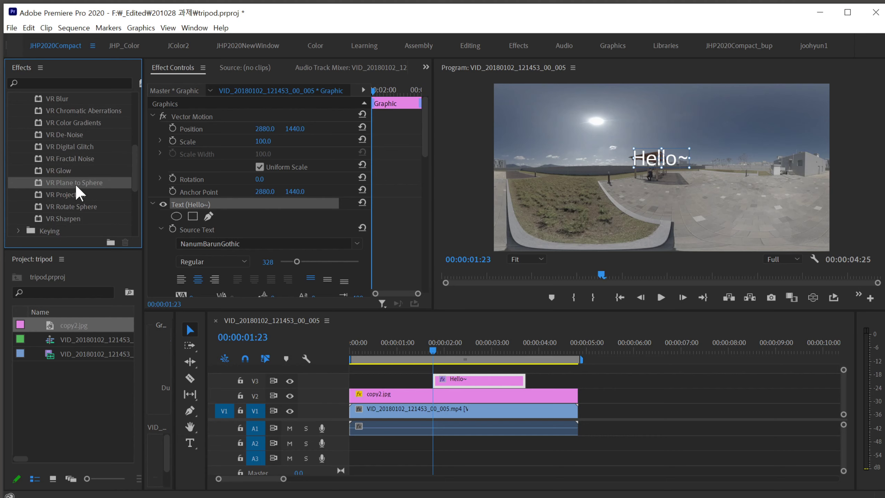
pyautogui.moveTo(75, 184); pyautogui.dragTo(499, 379)
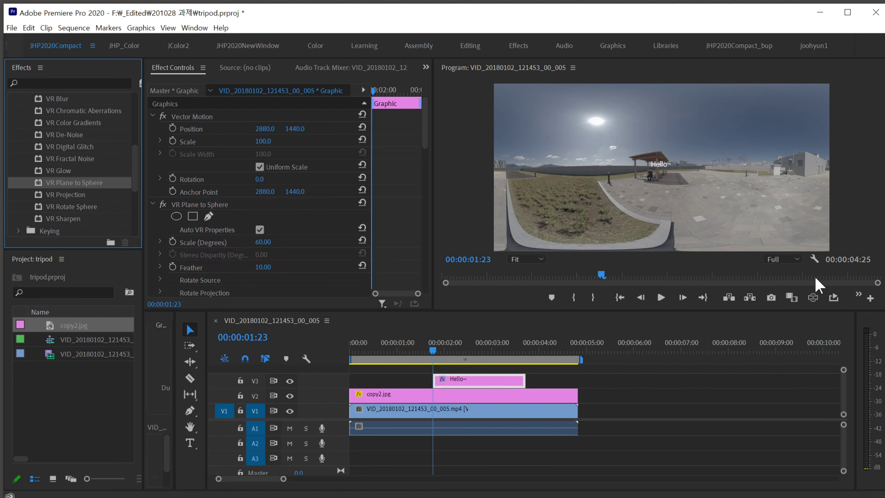
pyautogui.click(812, 298)
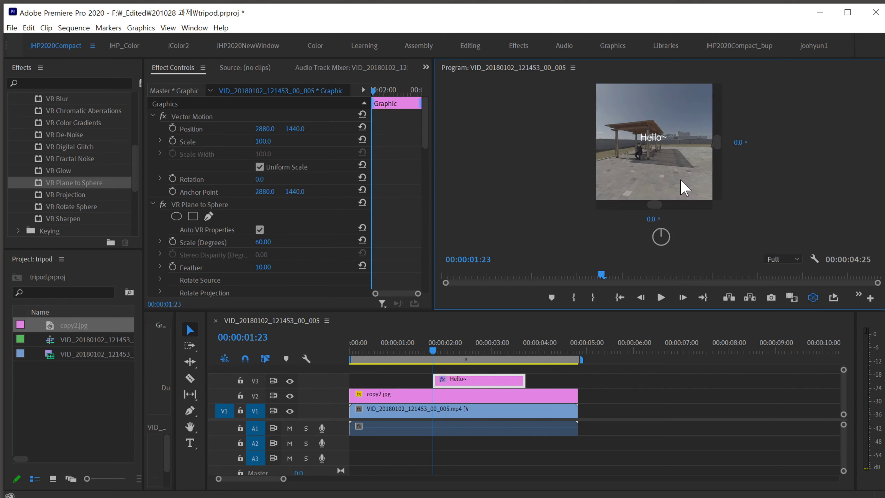
pyautogui.click(812, 299)
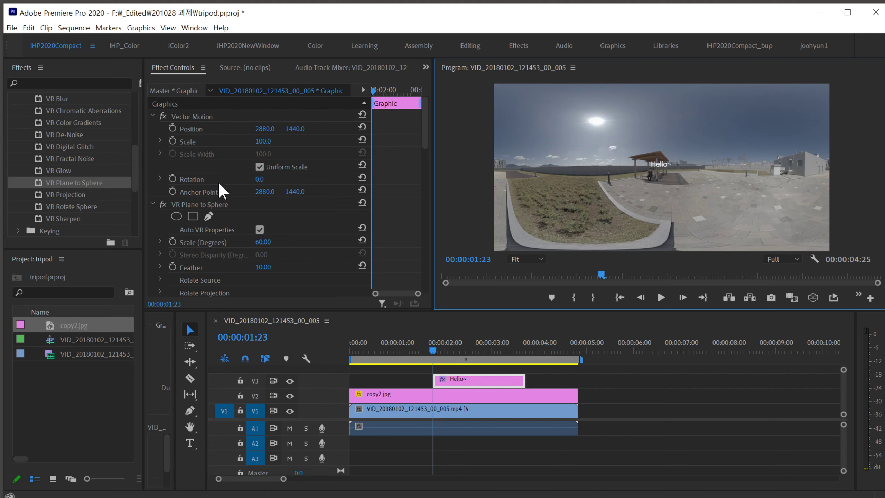
# - Expand the Rotate Projection settings of VR Plane to Sphere and set Projection Pan to -5° and Projection Tilt to -83°
pyautogui.scroll(-4, 259, 184)
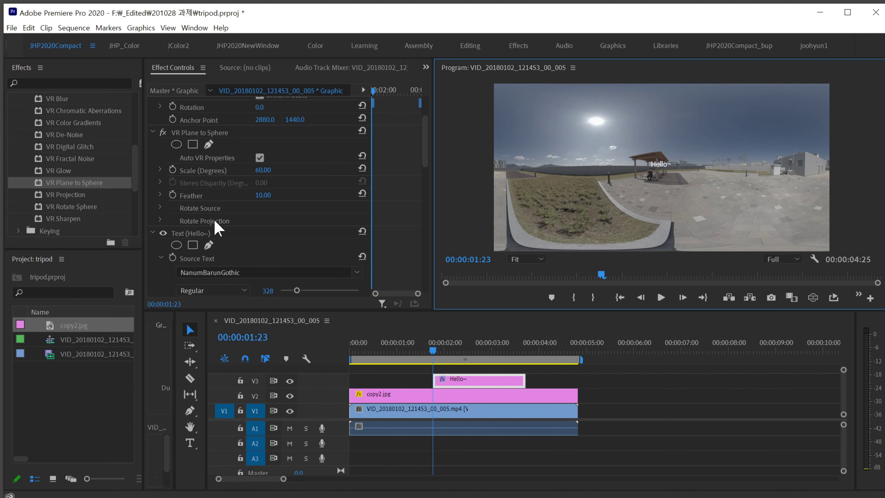
pyautogui.click(206, 224)
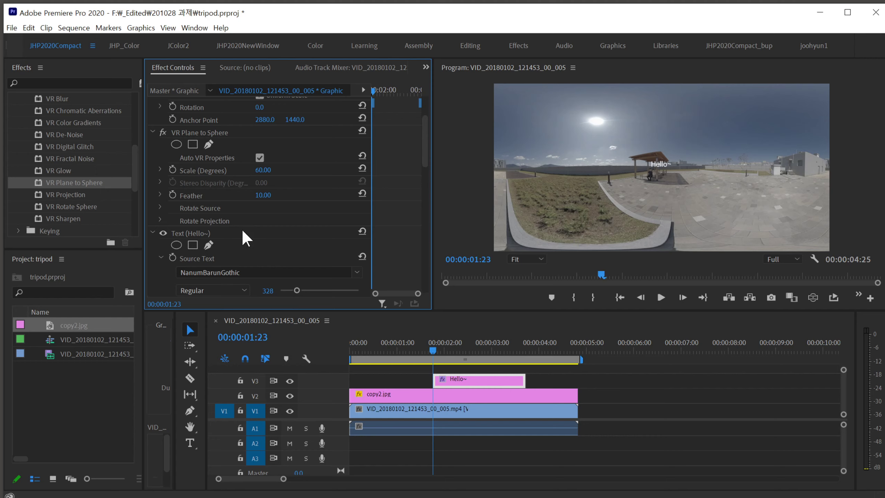
pyautogui.click(159, 218)
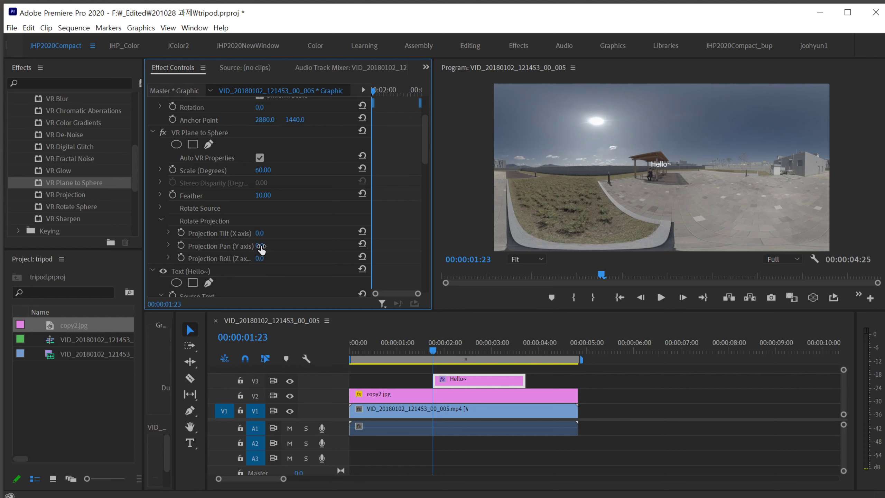
pyautogui.moveTo(260, 246)
pyautogui.mouseDown()
pyautogui.moveTo(296, 246)
pyautogui.moveTo(212, 246)
pyautogui.moveTo(321, 245)
pyautogui.moveTo(180, 245)
pyautogui.moveTo(248, 246)
pyautogui.mouseUp()
pyautogui.moveTo(259, 237); pyautogui.dragTo(230, 237)
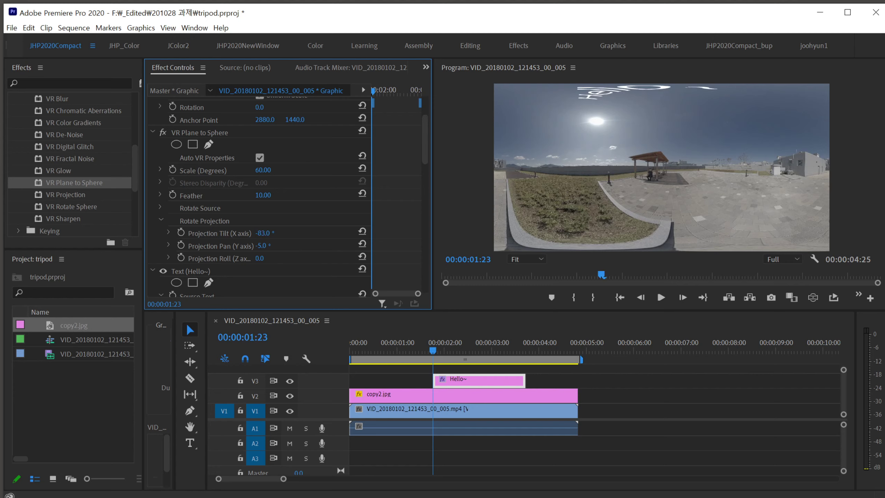
# - Set the effect's Projection Pan to 0° and Projection Tilt to -90° to place the text at the zenith
pyautogui.moveTo(263, 245); pyautogui.dragTo(264, 246)
pyautogui.click(262, 246)
pyautogui.write('0')
pyautogui.press('Return')
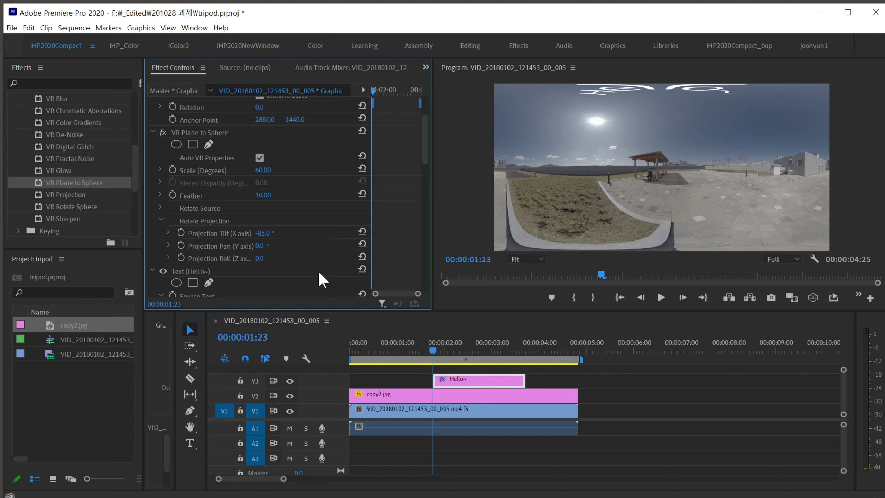
pyautogui.click(268, 234)
pyautogui.write('-90')
pyautogui.press('Return')
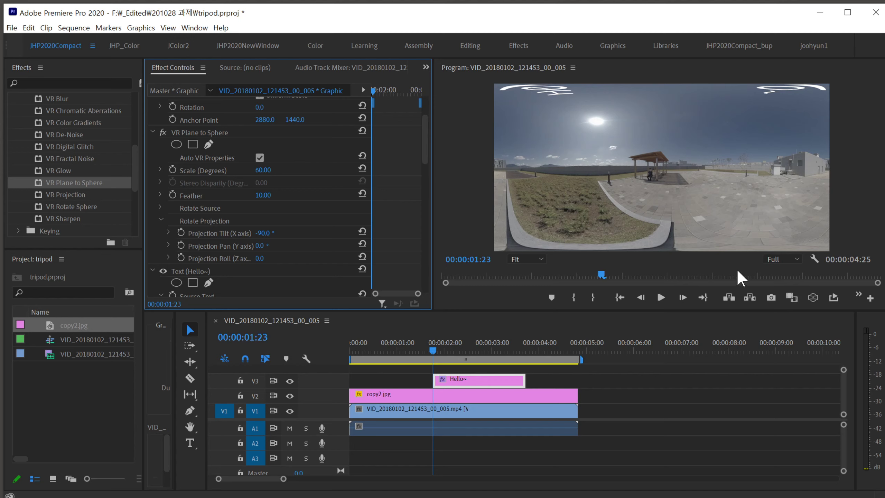
# - Look up at the text in the VR video display, set Projection Tilt to -75°, and return to the flat panorama
pyautogui.click(812, 297)
pyautogui.moveTo(670, 124); pyautogui.dragTo(663, 202)
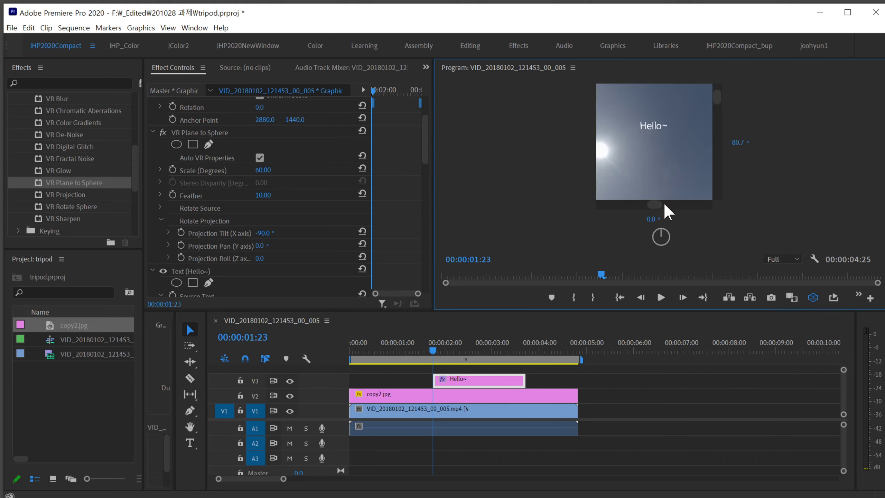
pyautogui.moveTo(647, 171)
pyautogui.mouseDown()
pyautogui.moveTo(642, 91)
pyautogui.moveTo(646, 173)
pyautogui.mouseUp()
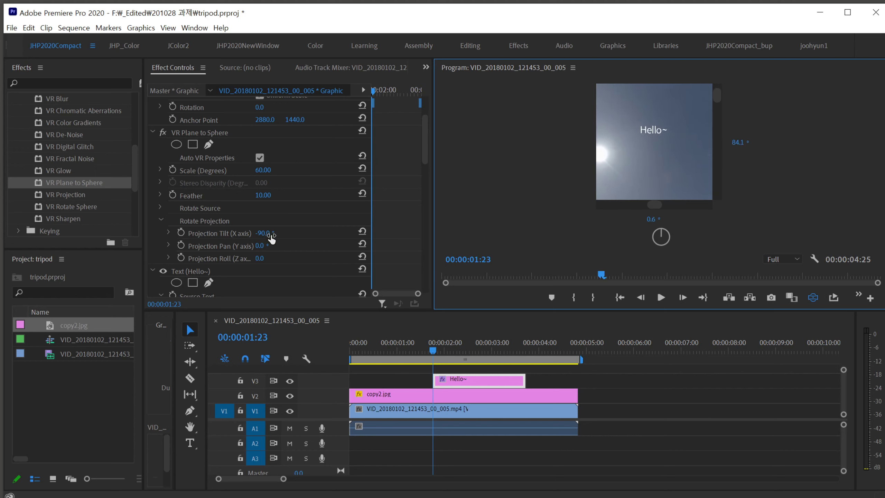
pyautogui.moveTo(266, 233)
pyautogui.mouseDown()
pyautogui.moveTo(257, 233)
pyautogui.moveTo(270, 233)
pyautogui.mouseUp()
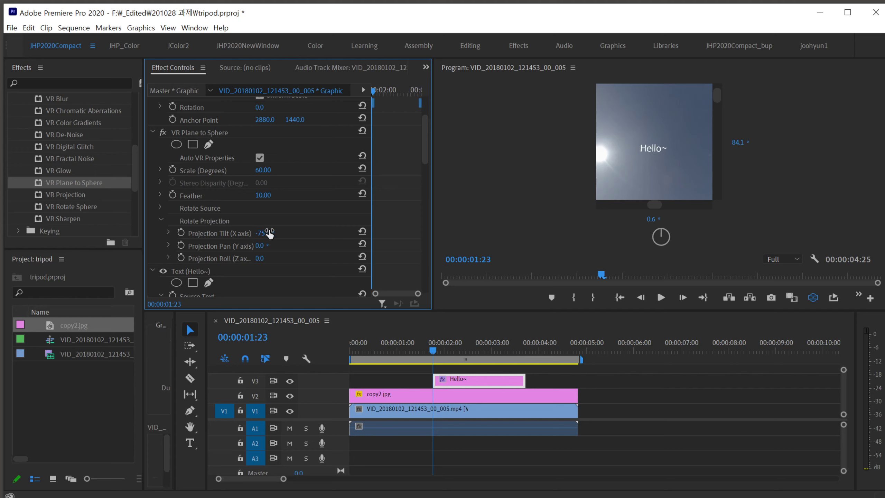
pyautogui.click(812, 298)
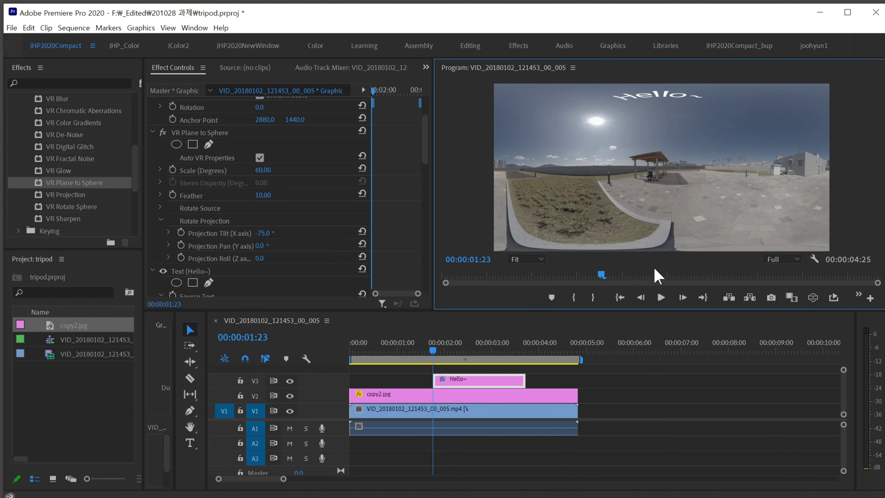
# - Set Projection Tilt to 97° and look down at the text on the ground in the VR video display
pyautogui.click(263, 233)
pyautogui.write('82')
pyautogui.press('Return')
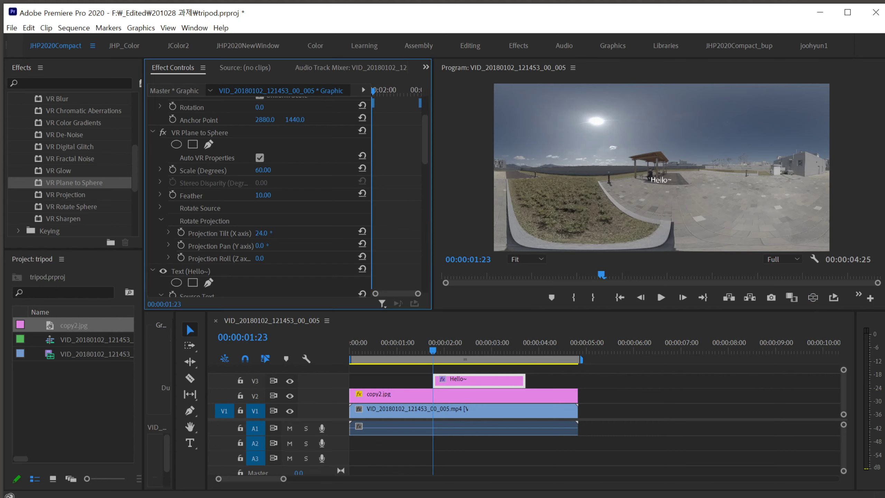
pyautogui.moveTo(264, 233); pyautogui.dragTo(612, 288)
pyautogui.click(812, 297)
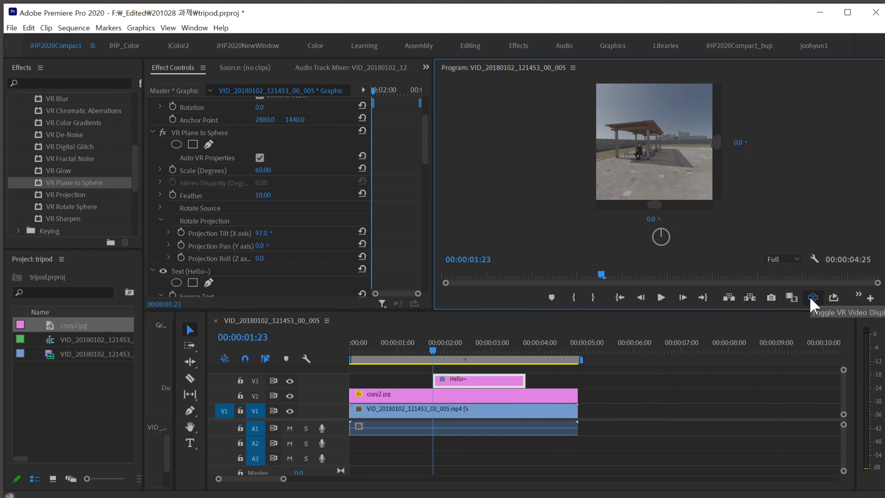
pyautogui.moveTo(680, 186); pyautogui.dragTo(666, 96)
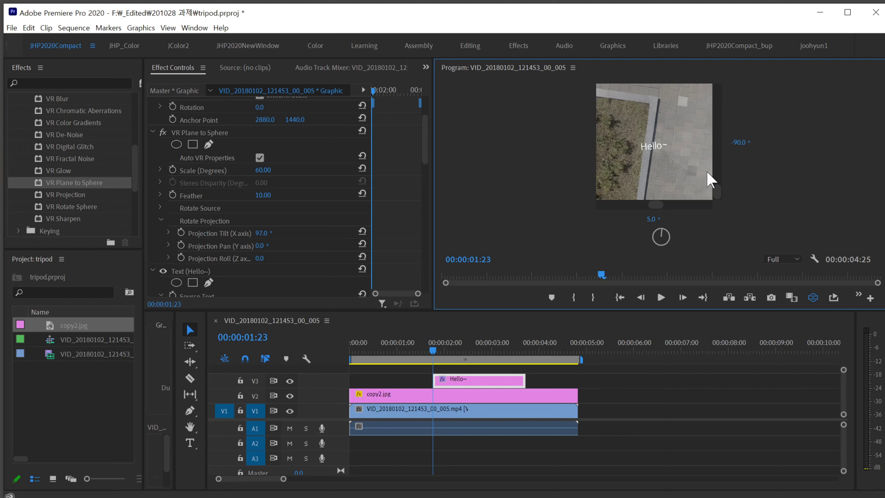
pyautogui.click(812, 297)
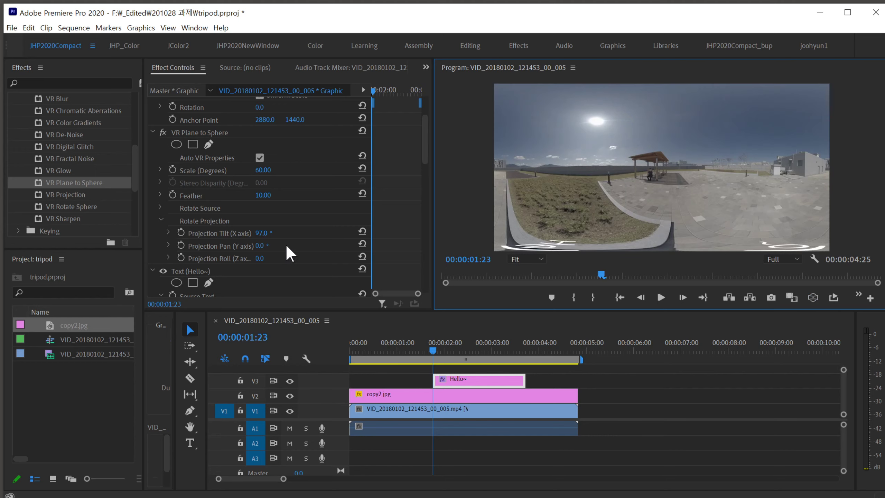
# - Reset the text's Projection Tilt and Projection Pan to 0°
pyautogui.moveTo(261, 234); pyautogui.dragTo(228, 234)
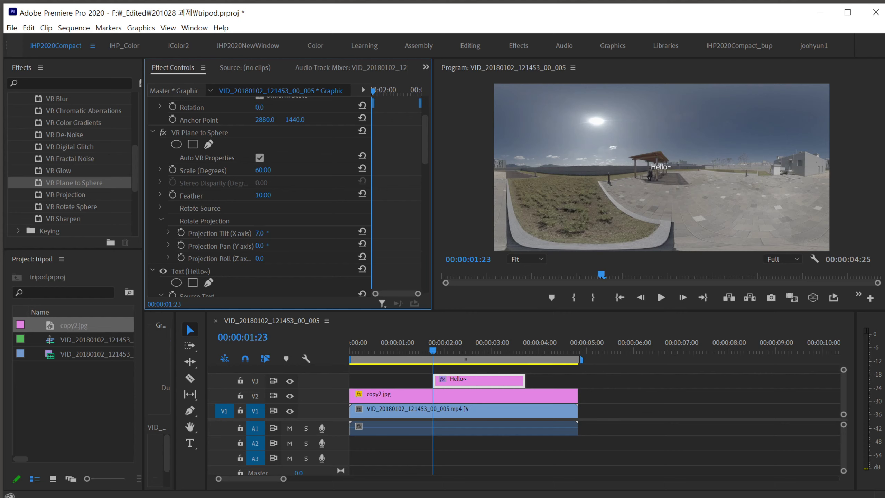
pyautogui.moveTo(260, 234); pyautogui.dragTo(347, 240)
pyautogui.click(268, 233)
pyautogui.write('0')
pyautogui.press('Tab')
pyautogui.write('0')
pyautogui.press('Return')
# - Set the VR Plane to Sphere Scale to 172 degrees and view the enlarged text in the VR video display
pyautogui.moveTo(263, 170); pyautogui.dragTo(301, 170)
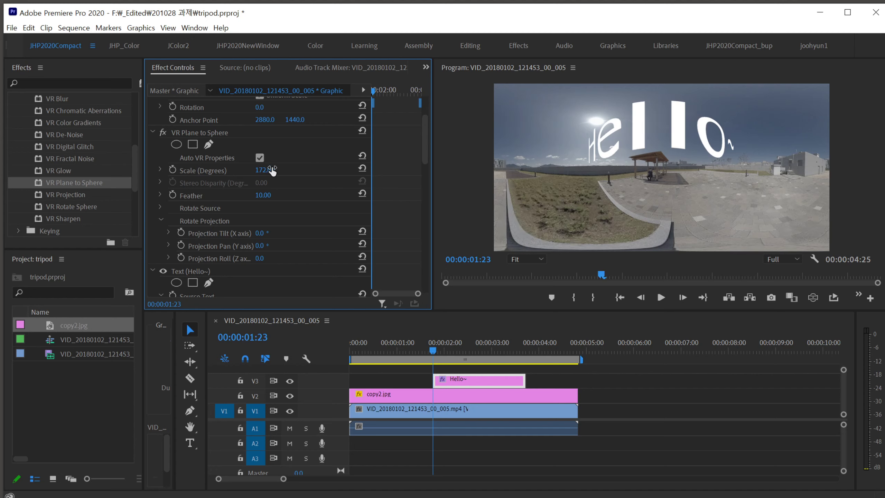
pyautogui.click(813, 298)
pyautogui.moveTo(685, 179); pyautogui.dragTo(663, 164)
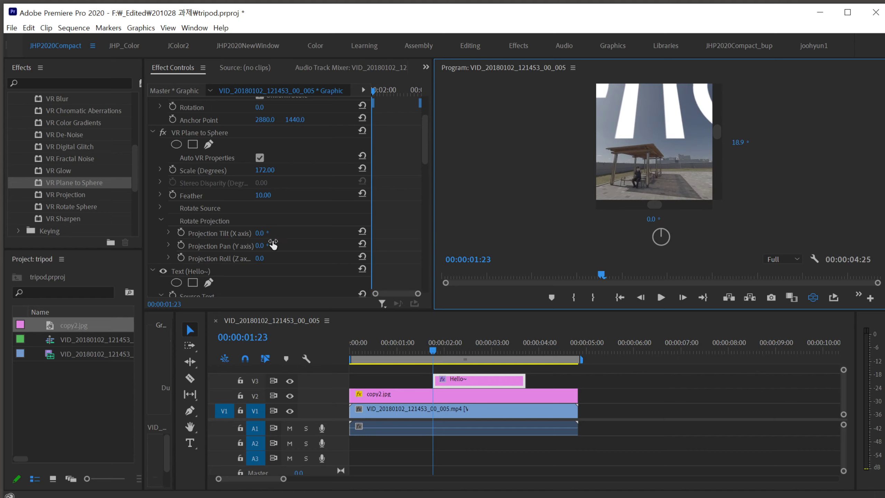
# - Set the Hello~ title's VR Plane to Sphere Projection Tilt to 31° and Source Tilt to -45°, checking the VR view
pyautogui.moveTo(258, 236); pyautogui.dragTo(270, 233)
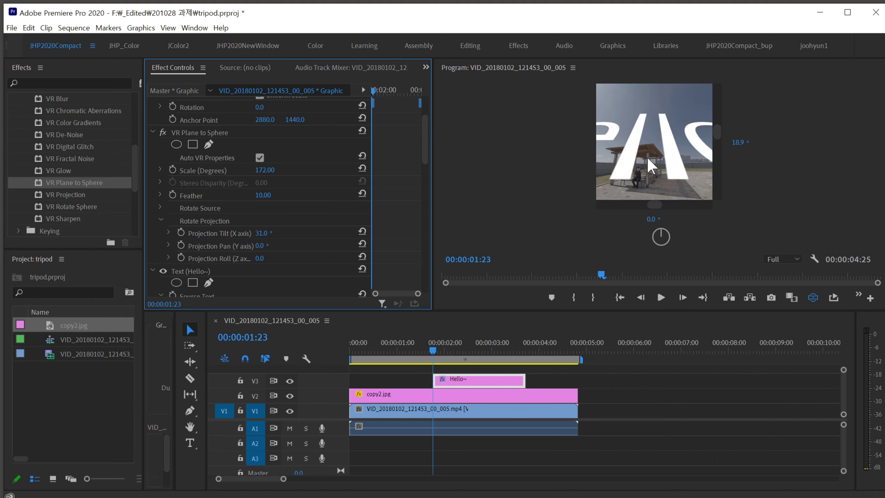
pyautogui.moveTo(646, 156)
pyautogui.mouseDown()
pyautogui.moveTo(580, 146)
pyautogui.moveTo(706, 152)
pyautogui.moveTo(635, 152)
pyautogui.moveTo(653, 151)
pyautogui.mouseUp()
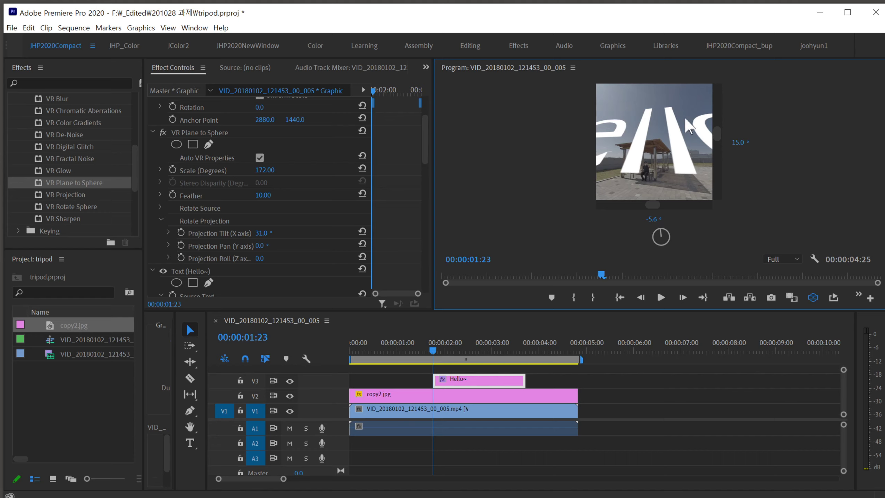
pyautogui.click(160, 206)
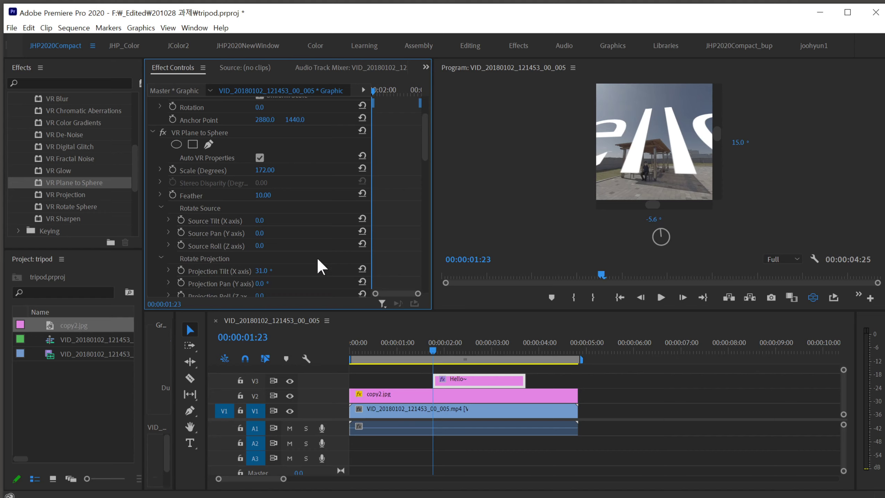
pyautogui.moveTo(259, 221); pyautogui.dragTo(244, 221)
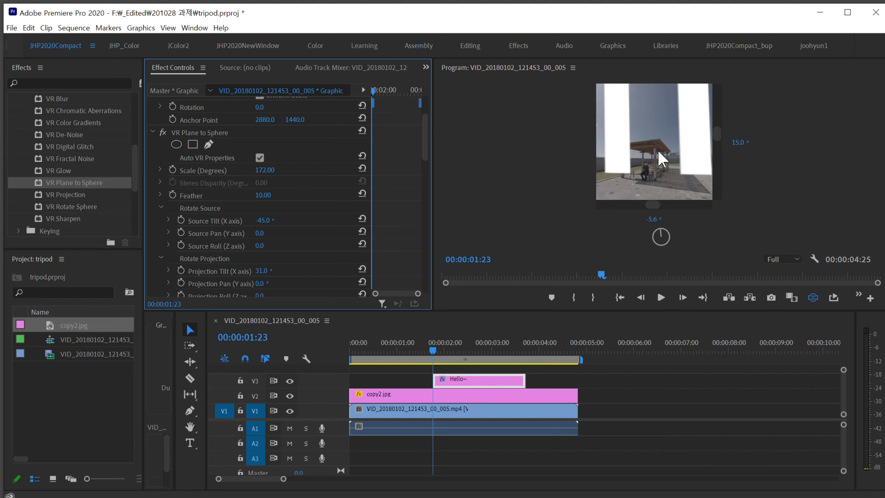
pyautogui.moveTo(657, 150); pyautogui.dragTo(638, 163)
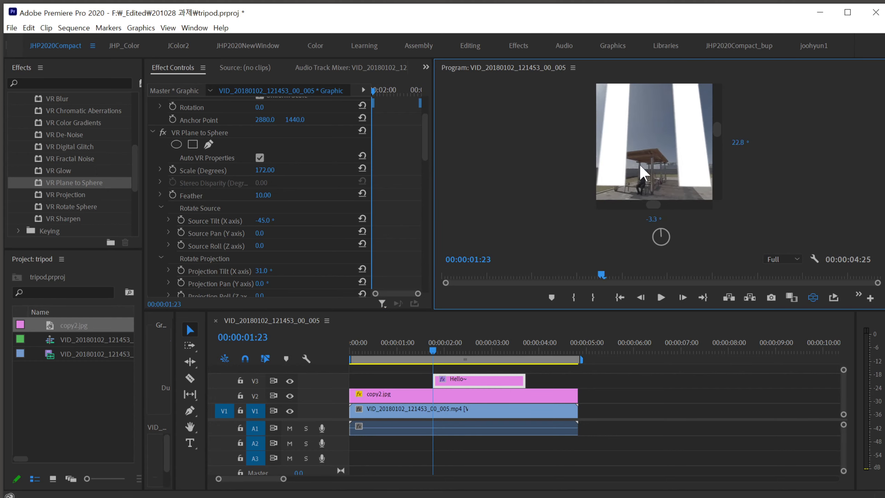
# - Try VR Plane to Sphere scales of 138, 178, 180 and 53 degrees on the title, looking around the VR view
pyautogui.scroll(-1, 311, 209)
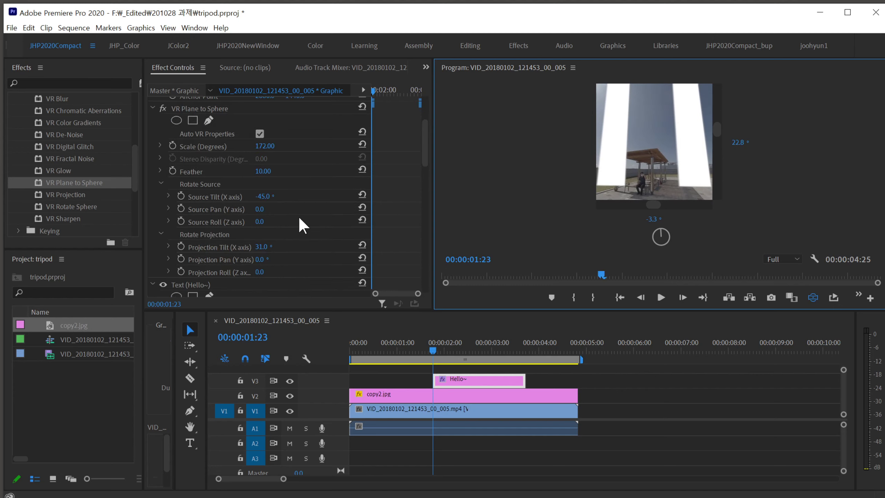
pyautogui.click(265, 146)
pyautogui.moveTo(266, 146); pyautogui.dragTo(254, 146)
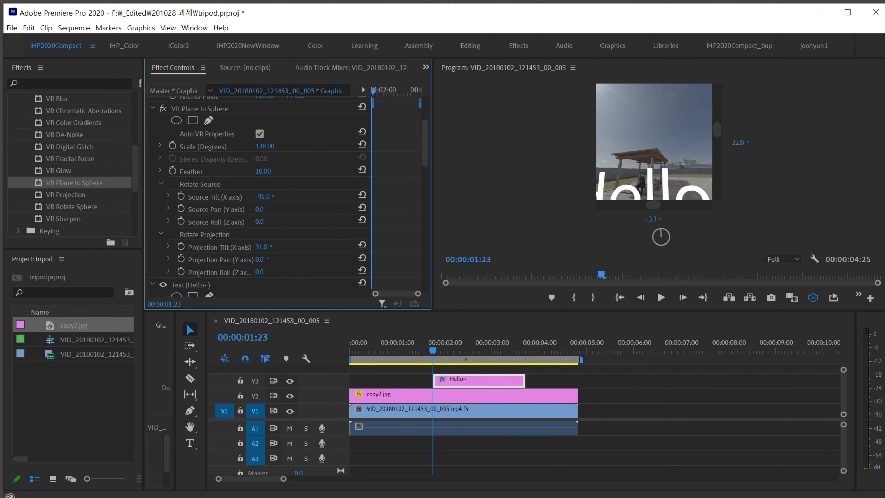
pyautogui.moveTo(661, 160); pyautogui.dragTo(667, 143)
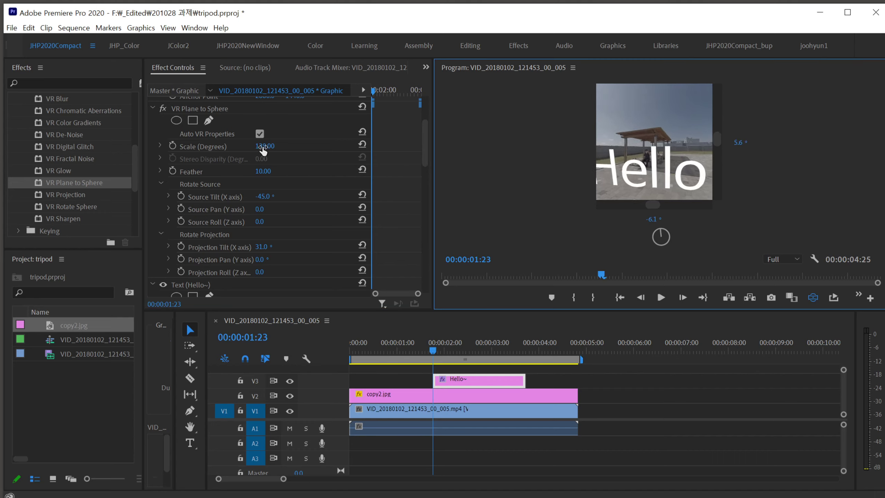
pyautogui.moveTo(264, 146); pyautogui.dragTo(277, 146)
pyautogui.moveTo(633, 165); pyautogui.dragTo(739, 186)
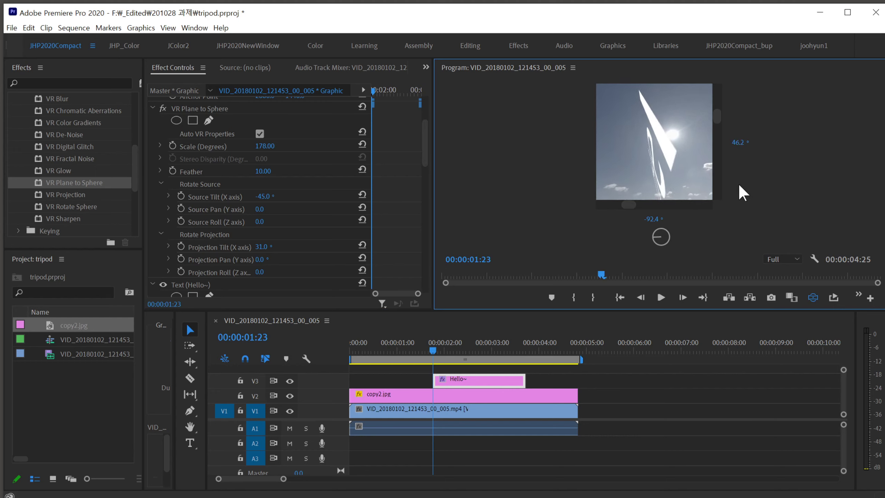
pyautogui.click(265, 146)
pyautogui.write('180')
pyautogui.press('Return')
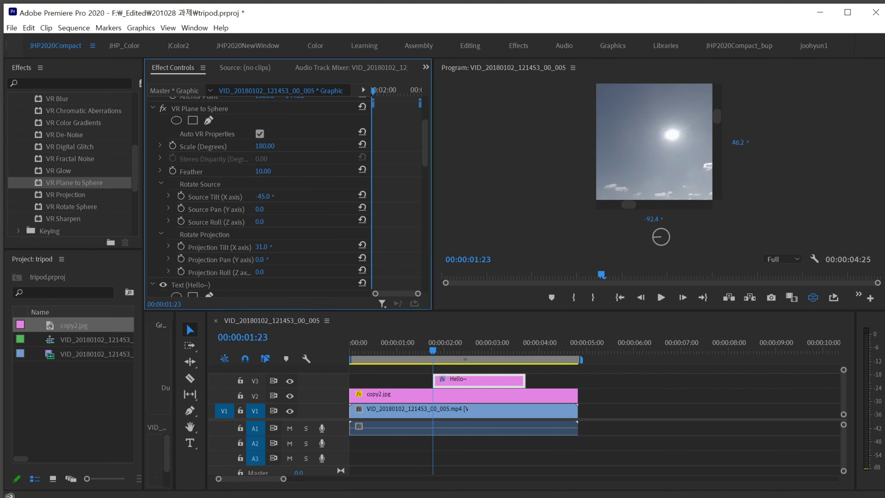
pyautogui.moveTo(640, 155); pyautogui.dragTo(431, 130)
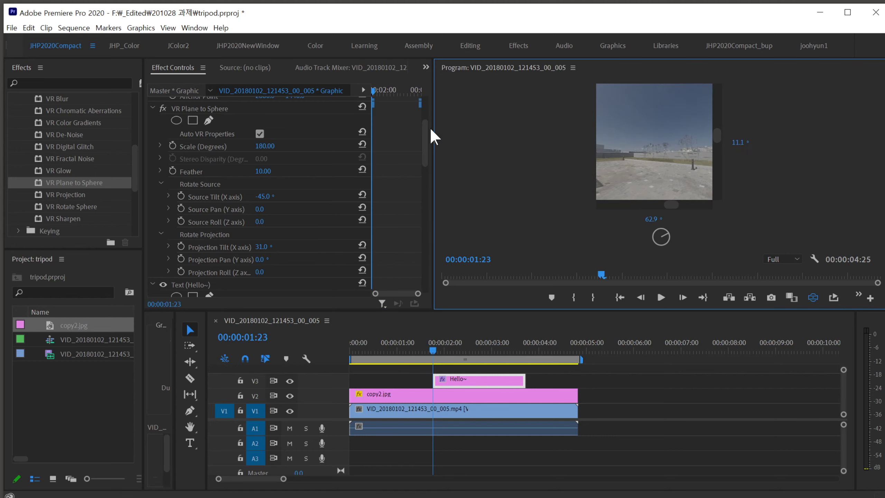
pyautogui.click(265, 147)
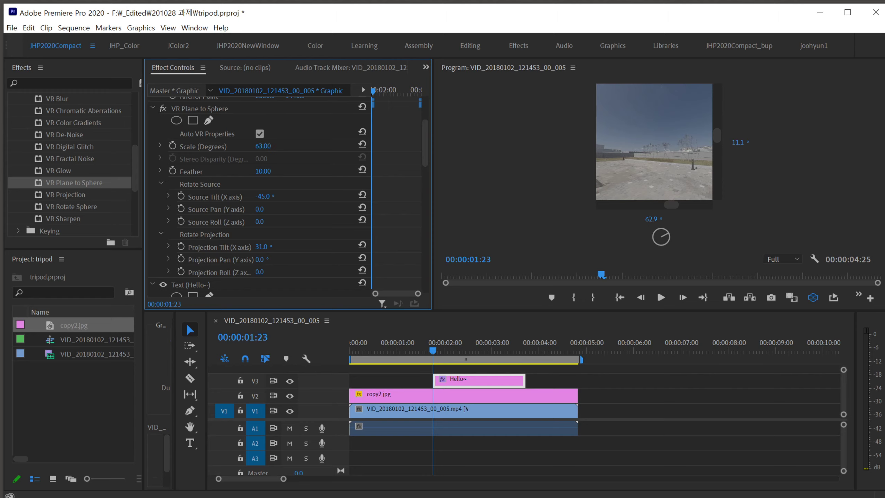
pyautogui.moveTo(671, 154); pyautogui.dragTo(715, 140)
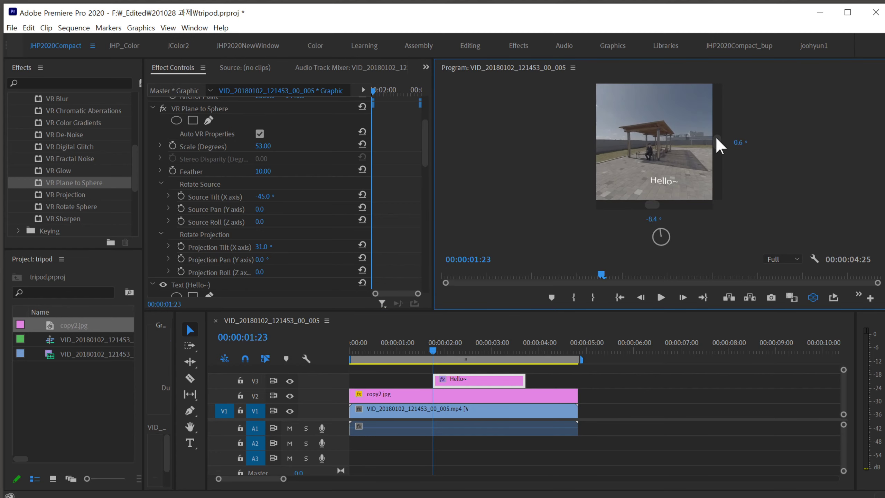
# - Set the title's Source Tilt to -6°, Projection Tilt to 10°, Feather to 17 and Scale to 111 degrees
pyautogui.moveTo(262, 197)
pyautogui.mouseDown()
pyautogui.moveTo(252, 197)
pyautogui.moveTo(271, 208)
pyautogui.mouseUp()
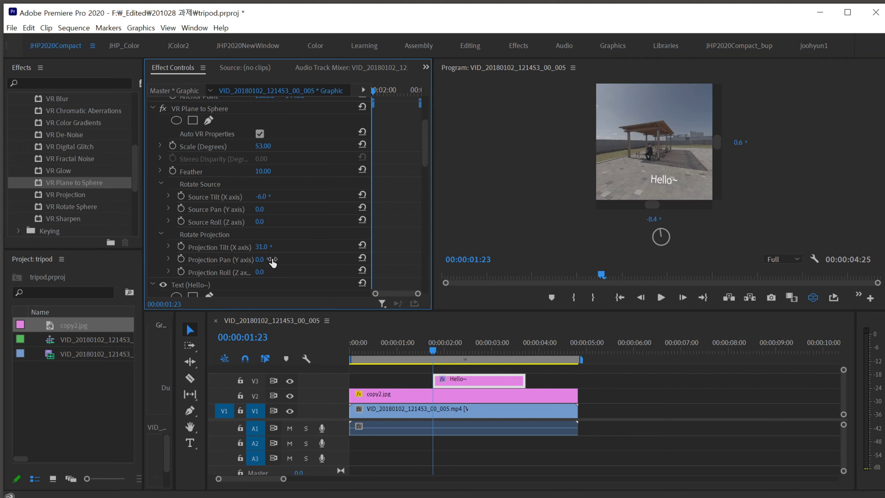
pyautogui.moveTo(261, 246); pyautogui.dragTo(254, 246)
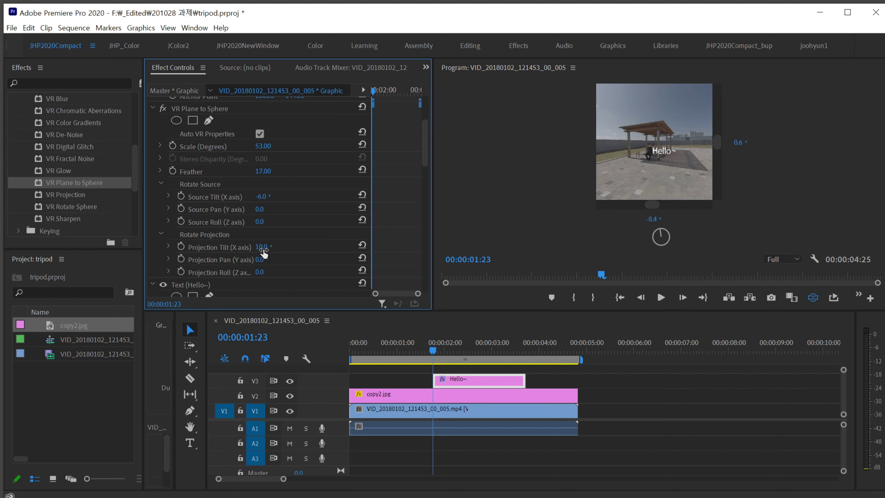
pyautogui.moveTo(263, 146)
pyautogui.mouseDown()
pyautogui.moveTo(280, 146)
pyautogui.moveTo(273, 146)
pyautogui.mouseUp()
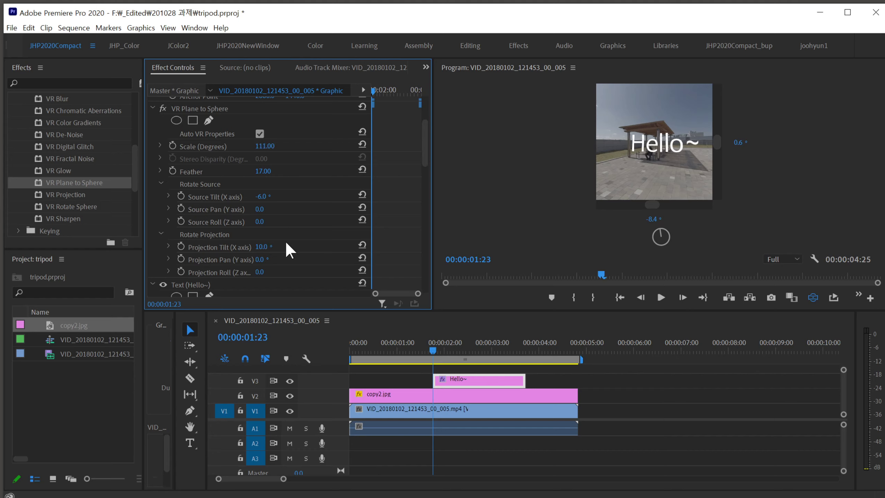
# - Set the title's VR Plane to Sphere Source Pan to -6° and Source Roll to 2°
pyautogui.moveTo(272, 215); pyautogui.dragTo(373, 215)
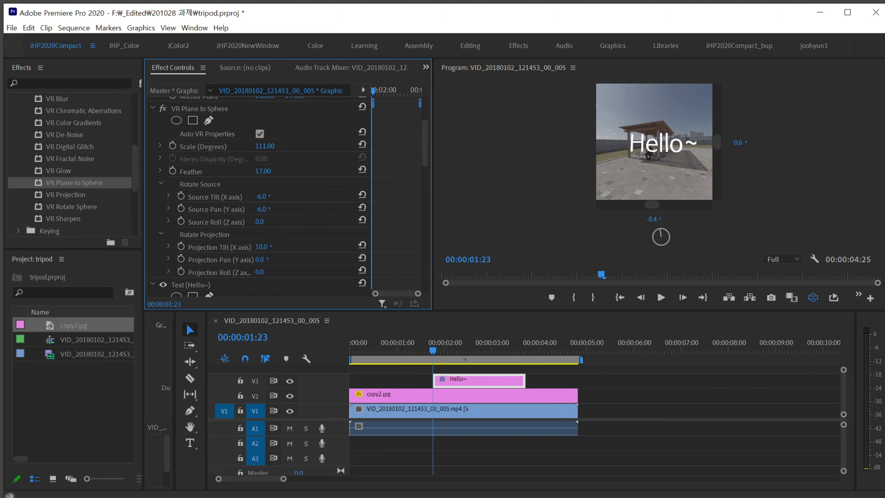
pyautogui.moveTo(262, 221)
pyautogui.mouseDown()
pyautogui.moveTo(248, 222)
pyautogui.moveTo(278, 221)
pyautogui.moveTo(261, 222)
pyautogui.mouseUp()
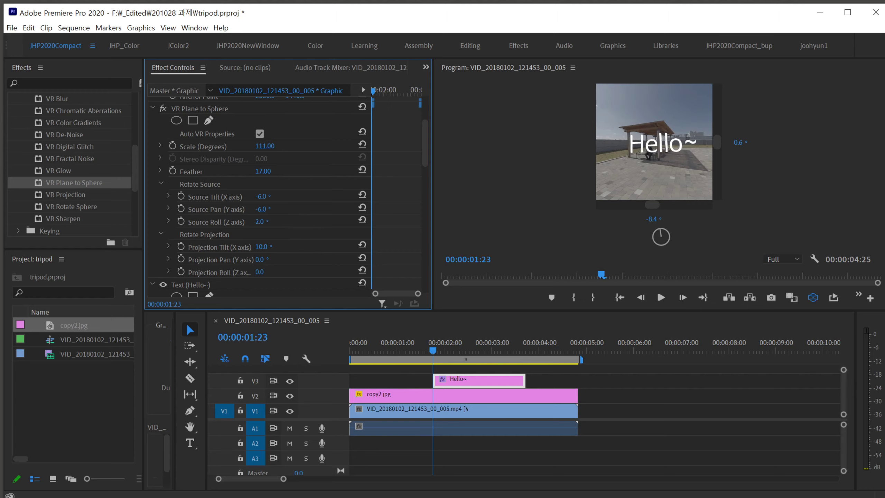
# - Switch the program preview from VR display to the flat equirectangular image and set the title's Source Pan to -7°
pyautogui.click(811, 299)
pyautogui.click(813, 297)
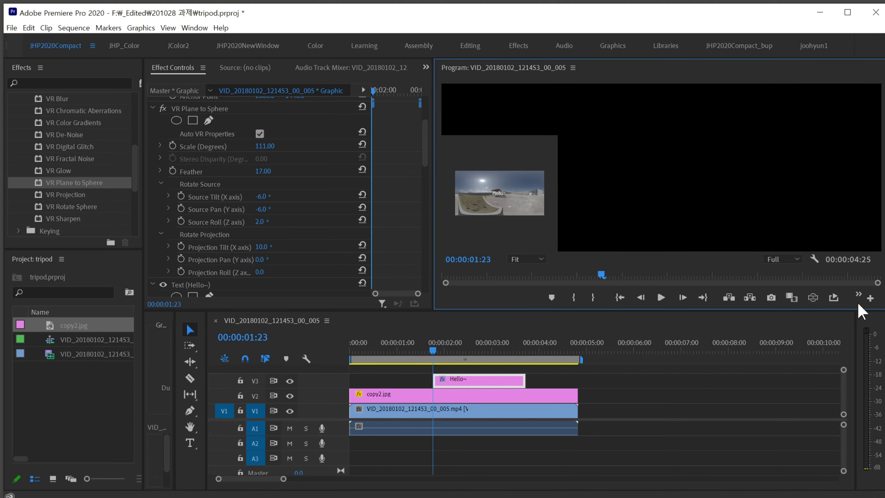
pyautogui.click(813, 297)
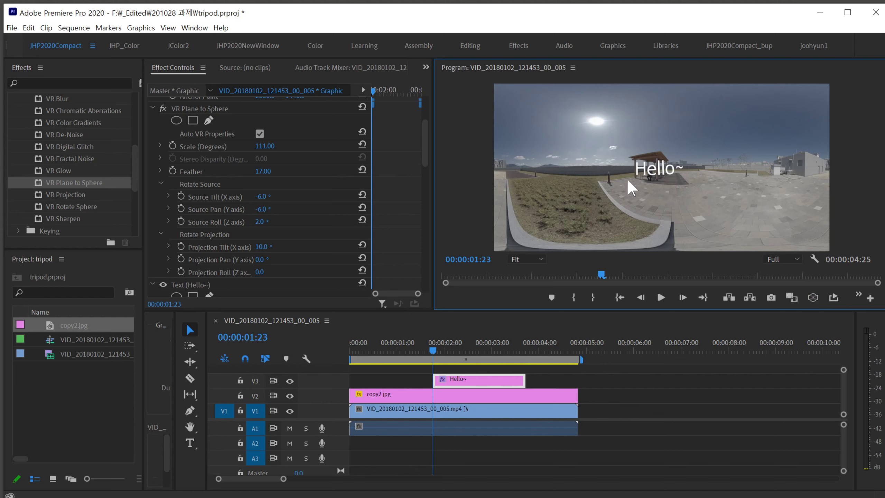
pyautogui.moveTo(264, 214); pyautogui.dragTo(264, 214)
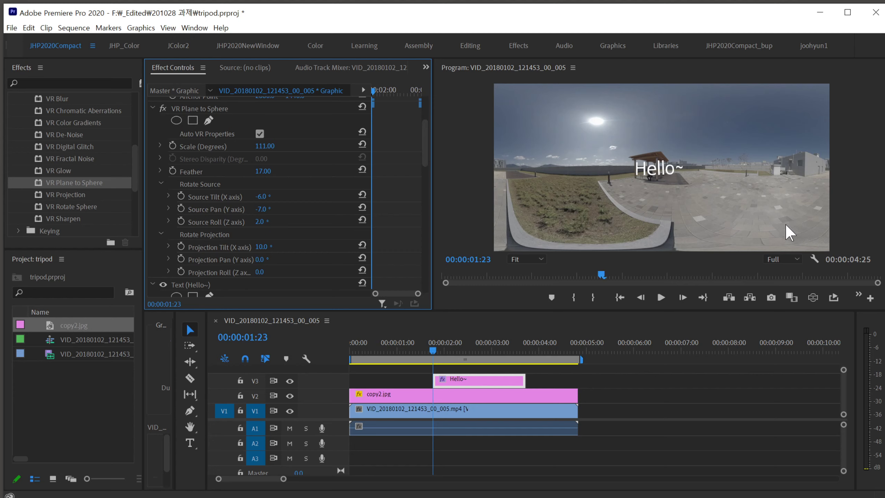
pyautogui.click(721, 219)
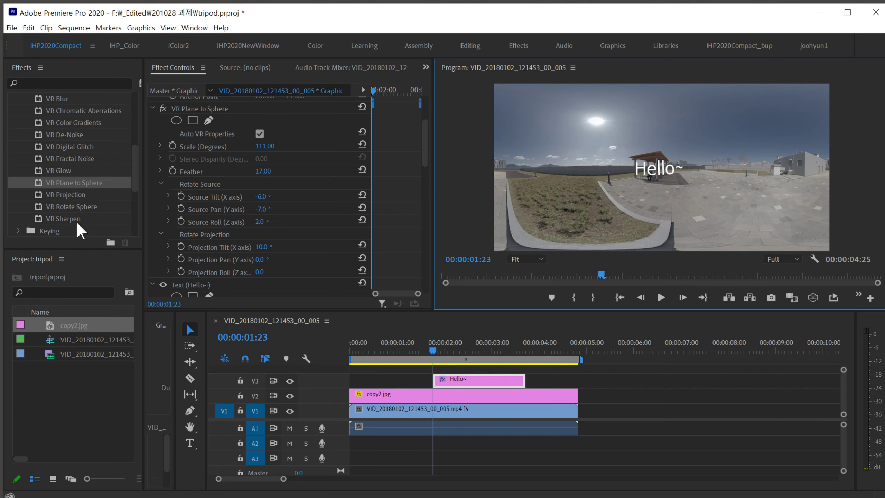
# - Try VR Rotate Sphere with a 2° Pan on the Hello~ title, and undo the pan change and the effect
pyautogui.click(59, 207)
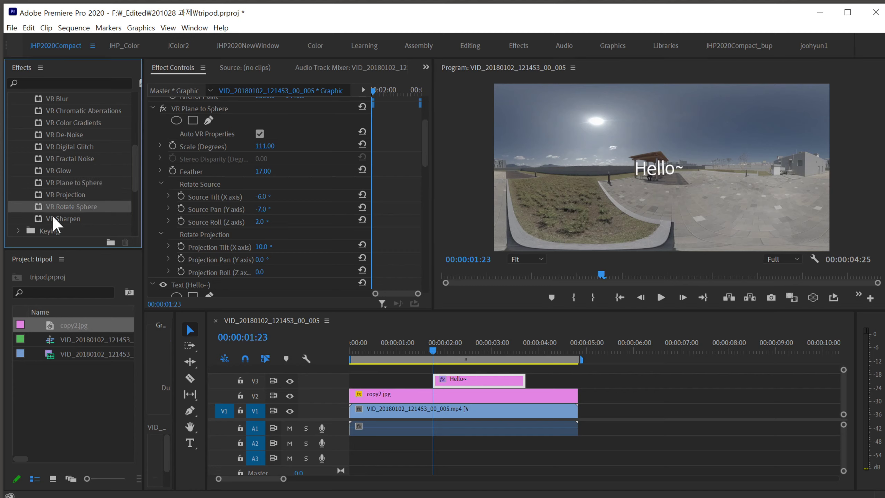
pyautogui.moveTo(65, 206); pyautogui.dragTo(278, 289)
pyautogui.scroll(-4, 306, 228)
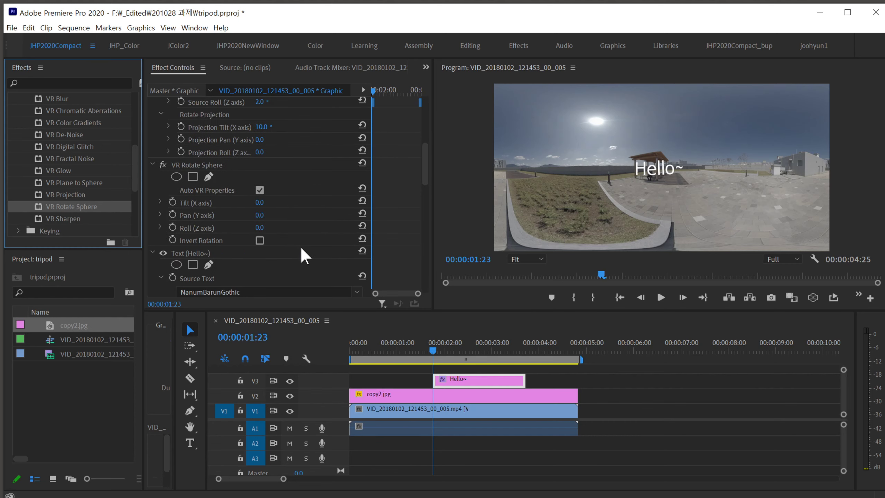
pyautogui.moveTo(259, 215); pyautogui.dragTo(281, 219)
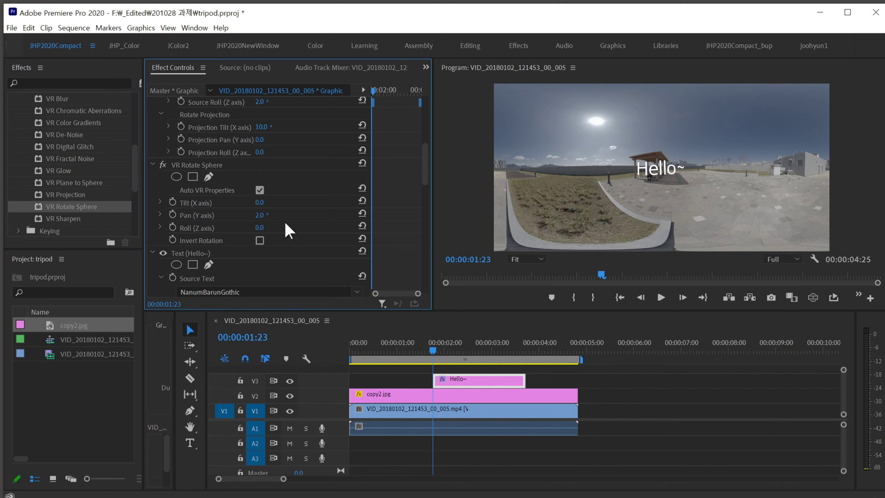
pyautogui.hotkey('ctrl', 'z')
pyautogui.hotkey('ctrl', 'z')
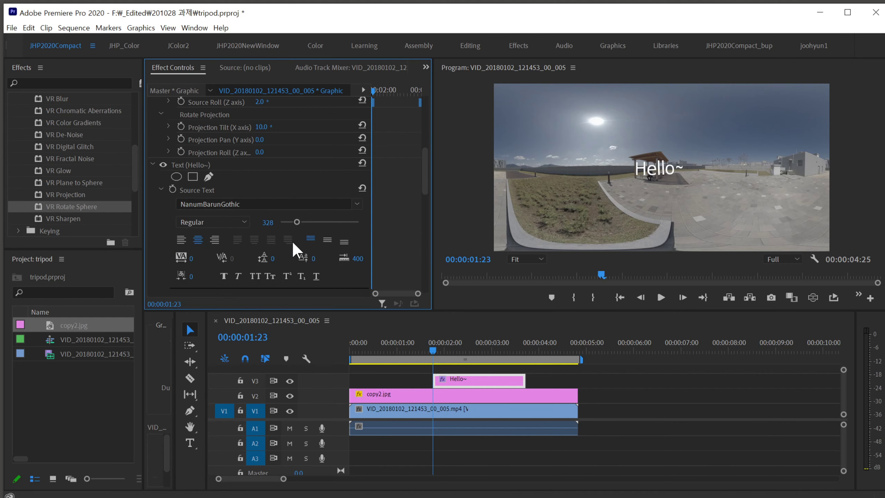
# - Apply VR Rotate Sphere to the copy2.jpg clip and delete the duplicate instance of the effect
pyautogui.click(445, 395)
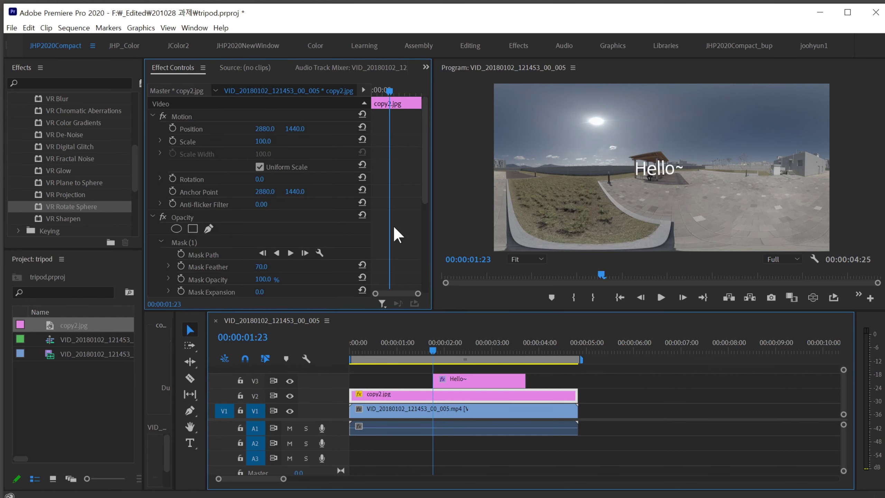
pyautogui.moveTo(72, 207); pyautogui.dragTo(291, 234)
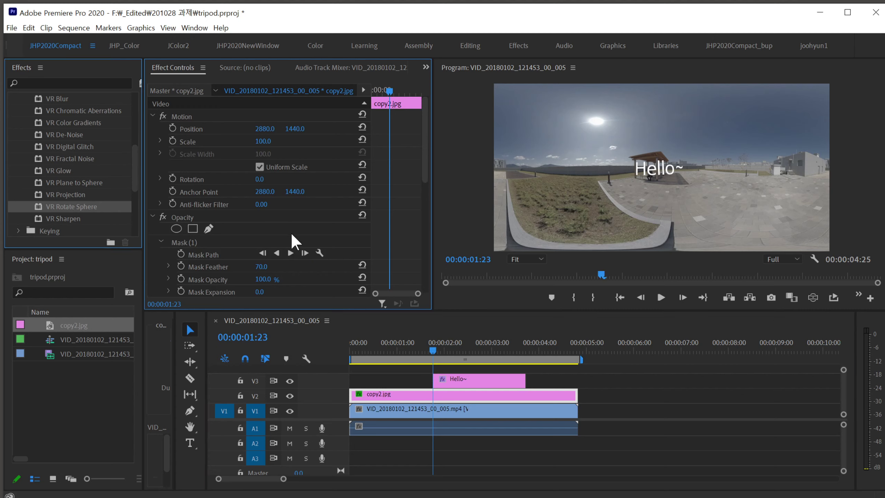
pyautogui.moveTo(67, 204); pyautogui.dragTo(433, 402)
pyautogui.scroll(-10, 312, 199)
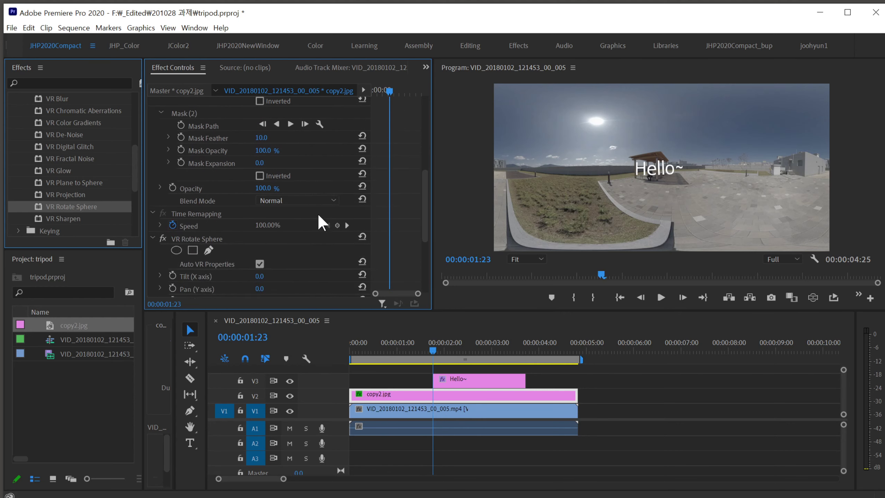
pyautogui.scroll(-2, 319, 229)
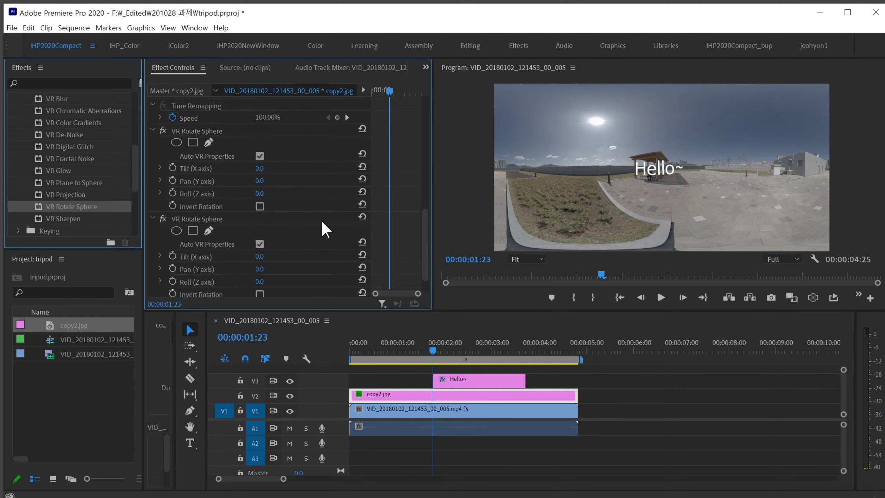
pyautogui.click(205, 220)
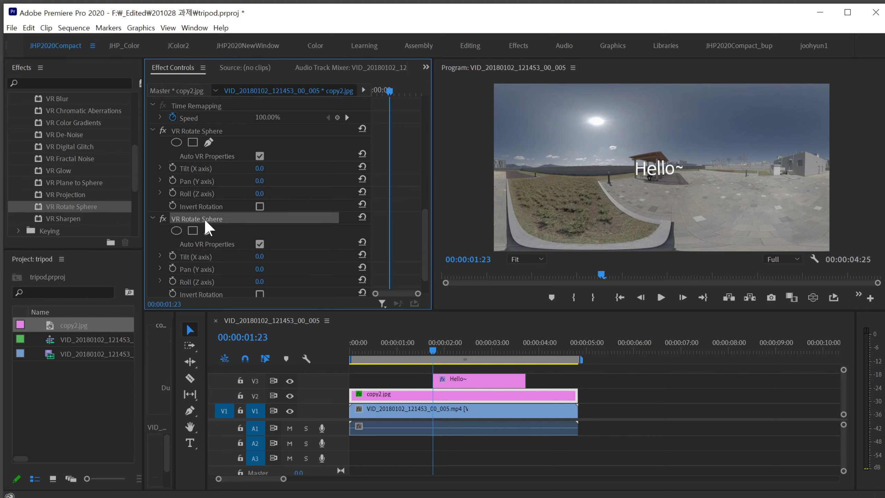
pyautogui.press('Delete')
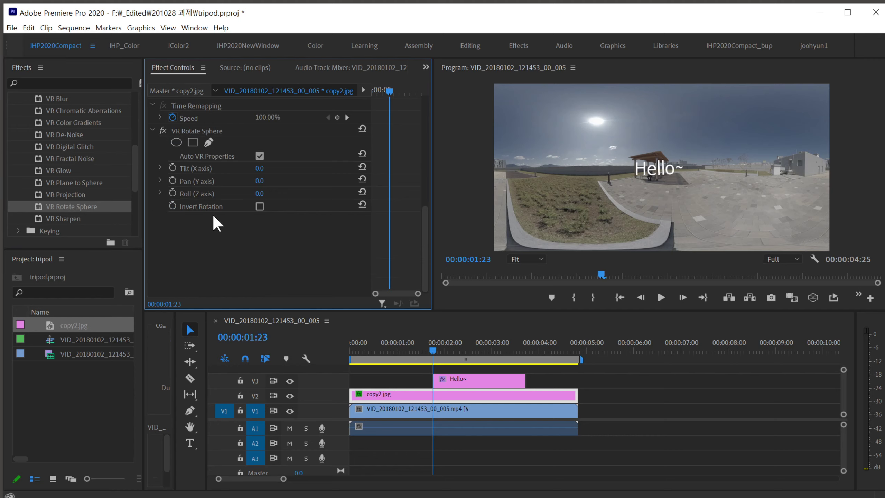
# - Try panning copy2.jpg around the Y axis with VR Rotate Sphere and undo the pan change
pyautogui.moveTo(259, 180)
pyautogui.mouseDown()
pyautogui.moveTo(295, 180)
pyautogui.moveTo(267, 182)
pyautogui.mouseUp()
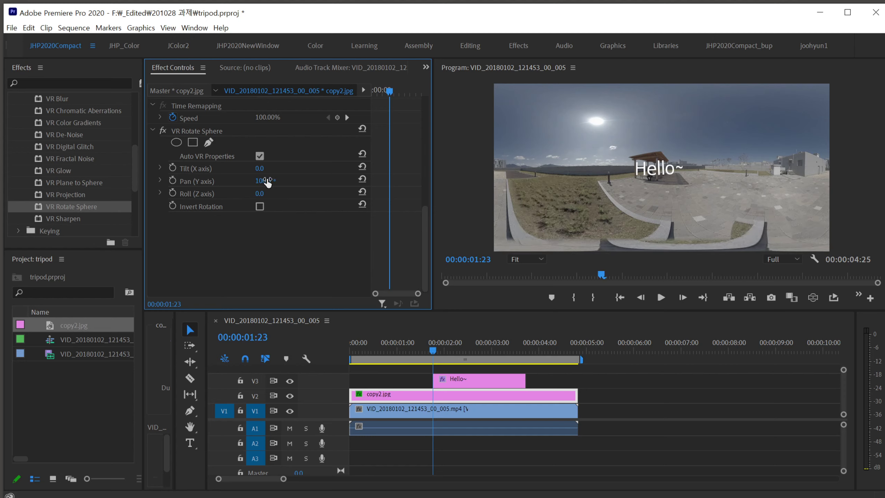
pyautogui.hotkey('ctrl', 'z')
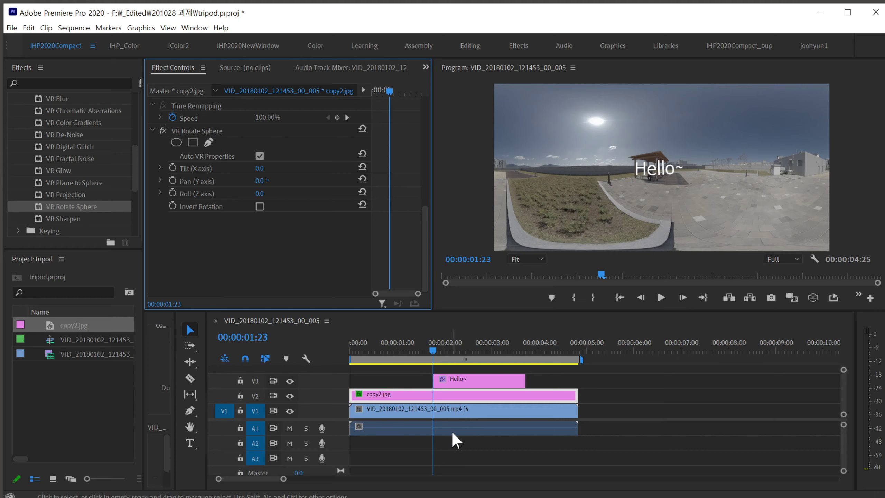
pyautogui.click(482, 391)
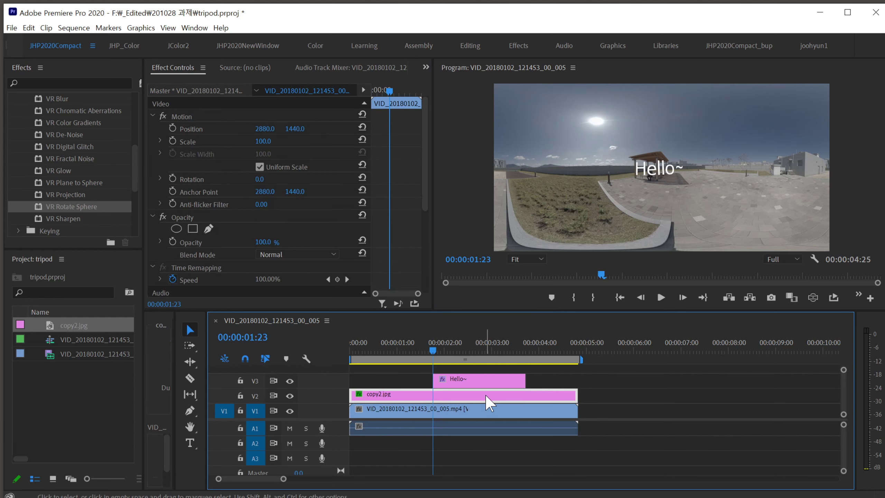
# - Make a subsequence from the copy2.jpg clip and the 360° video clip beneath it
pyautogui.click(486, 413)
pyautogui.click(484, 397)
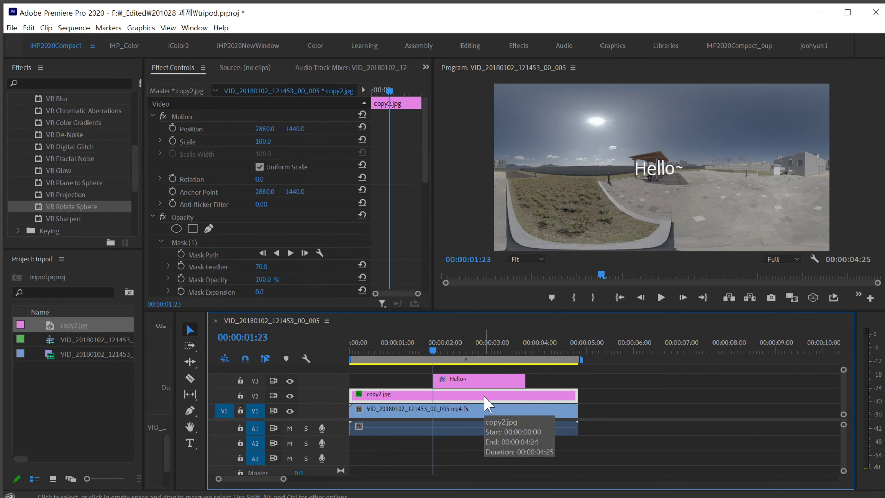
pyautogui.click(485, 411)
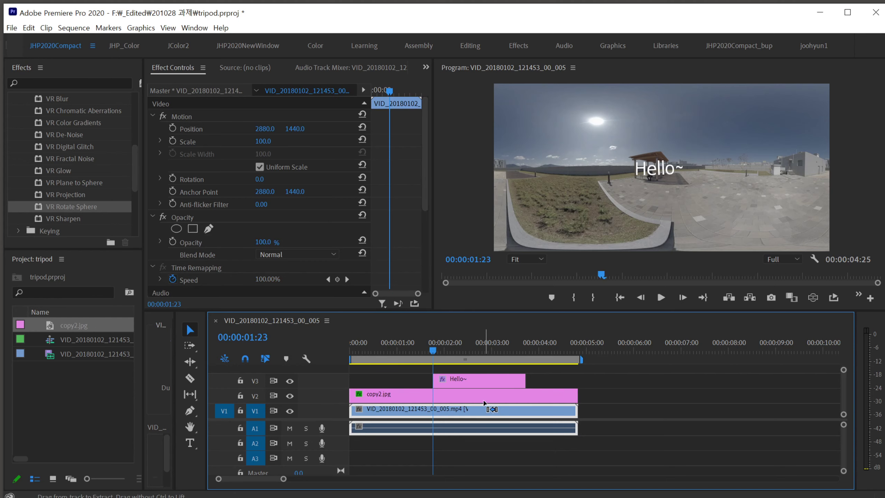
pyautogui.keyDown('shift'); pyautogui.click(484, 395); pyautogui.keyUp('shift')
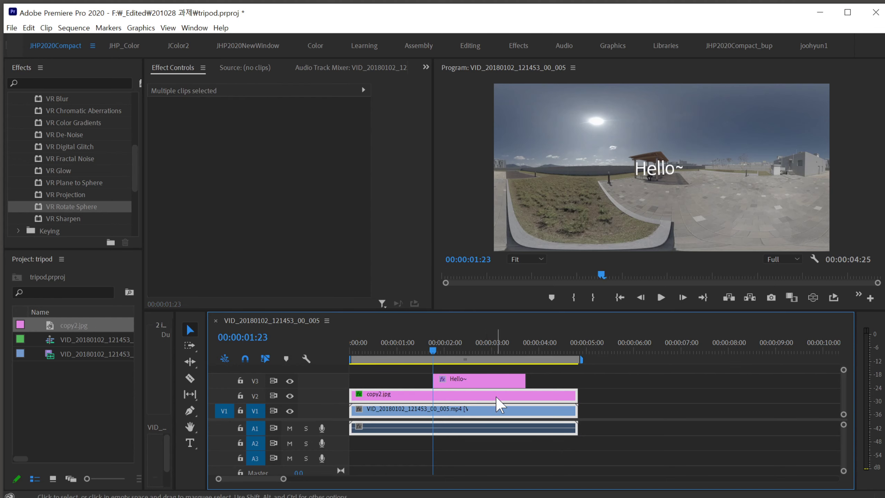
pyautogui.rightClick(498, 400)
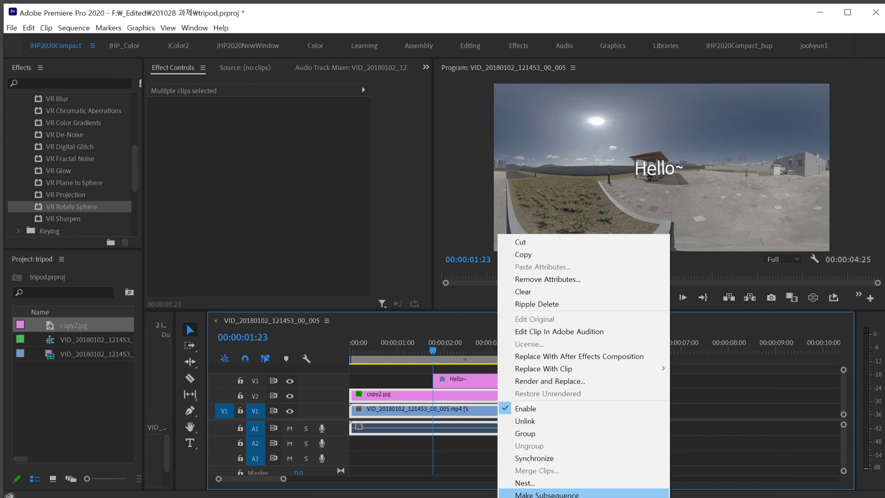
pyautogui.click(523, 495)
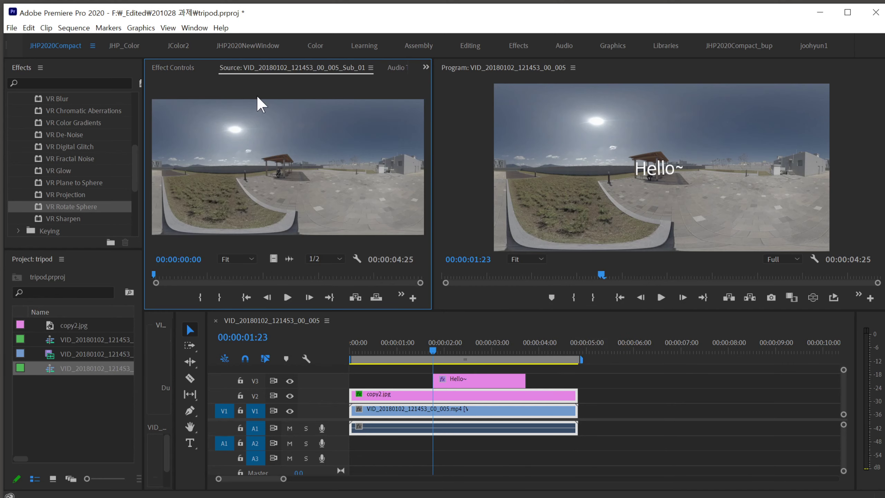
# - Nest the copy2.jpg and 360° video clips together as Nested Sequence 01
pyautogui.rightClick(490, 407)
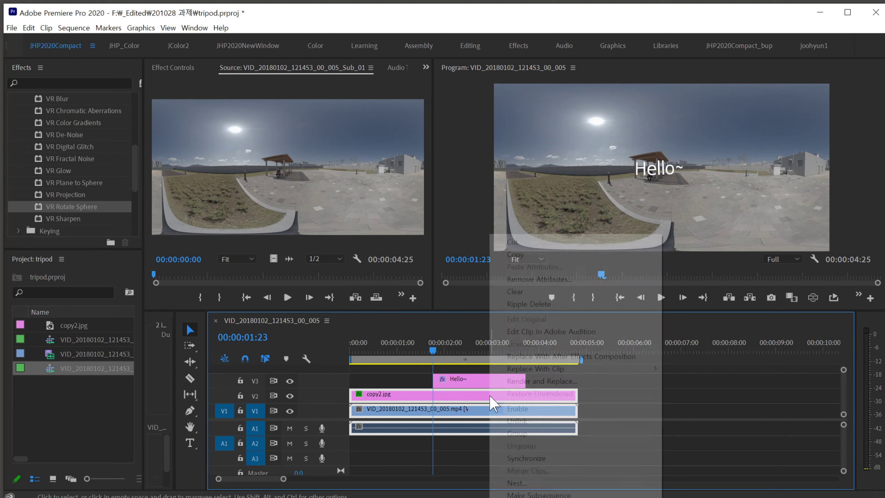
pyautogui.click(512, 483)
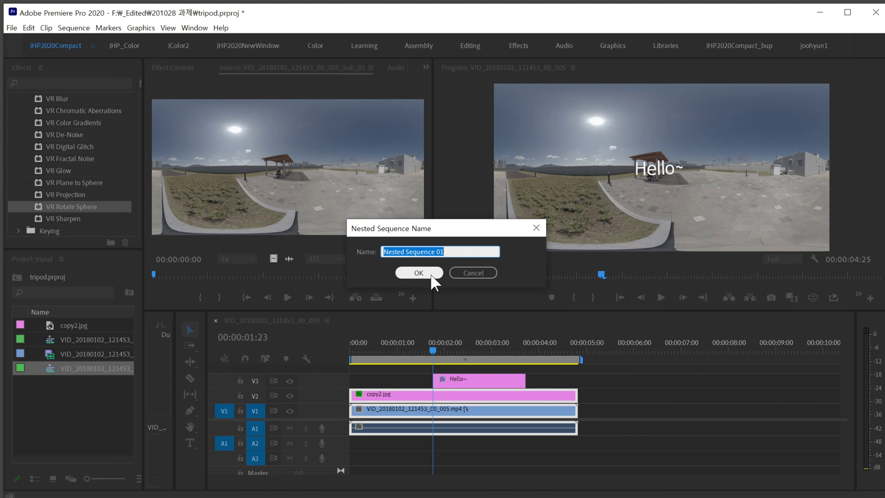
pyautogui.click(418, 272)
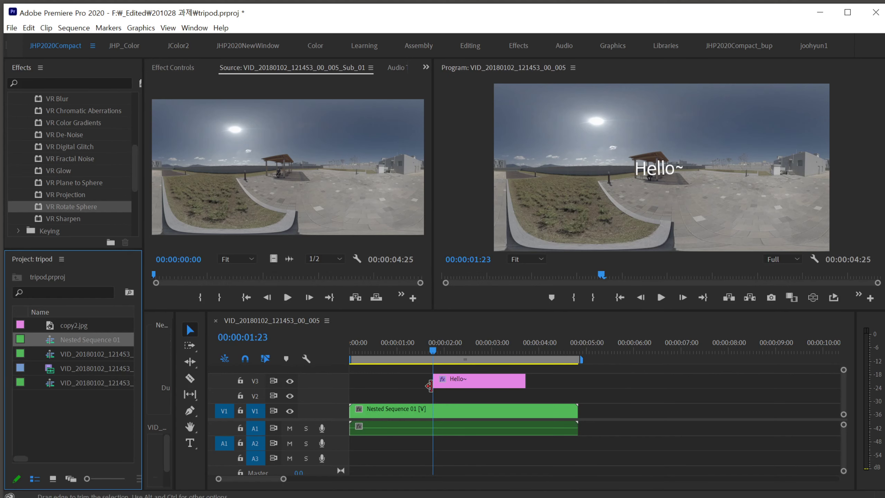
# - Open Nested Sequence 01 to check the clips it contains, and return to the main sequence
pyautogui.click(176, 68)
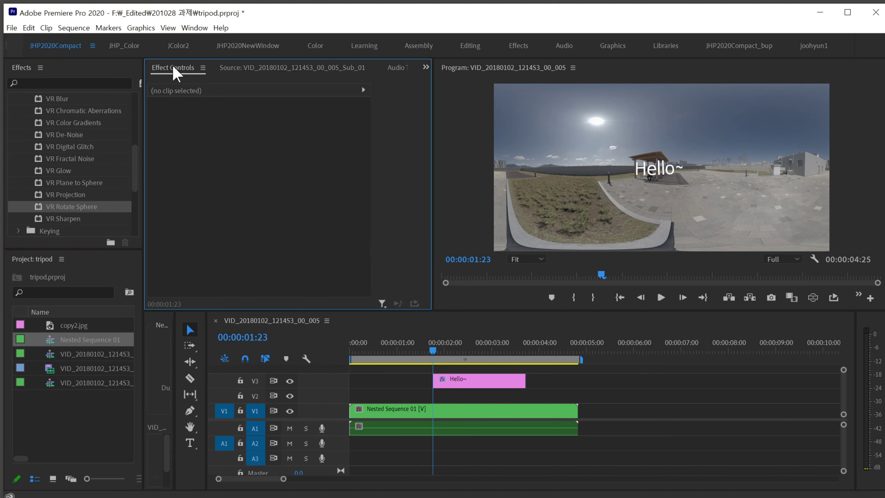
pyautogui.click(436, 410)
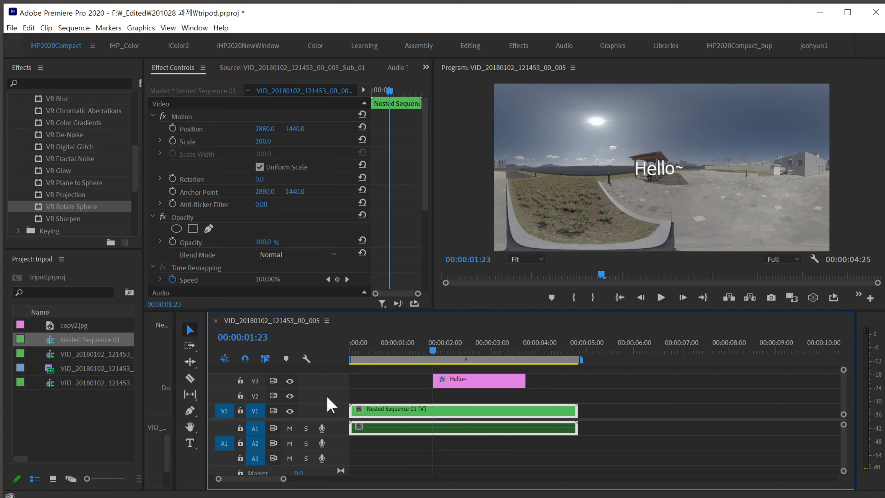
pyautogui.doubleClick(432, 411)
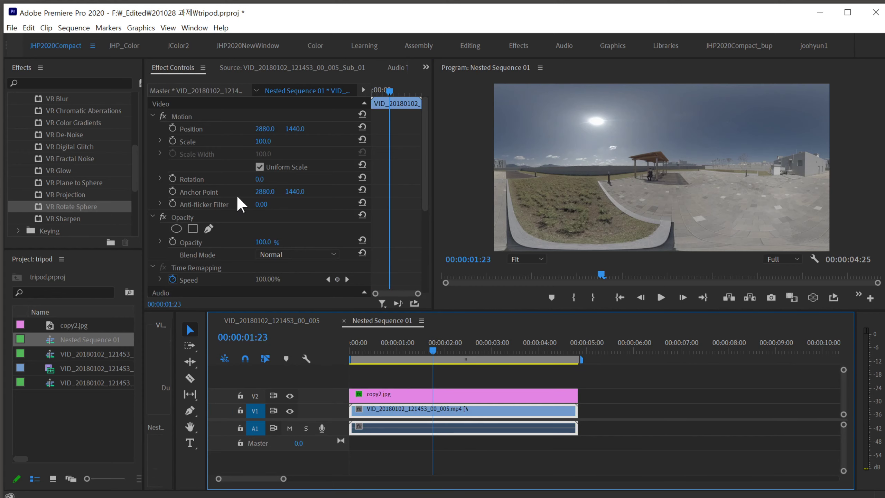
pyautogui.scroll(-5, 255, 216)
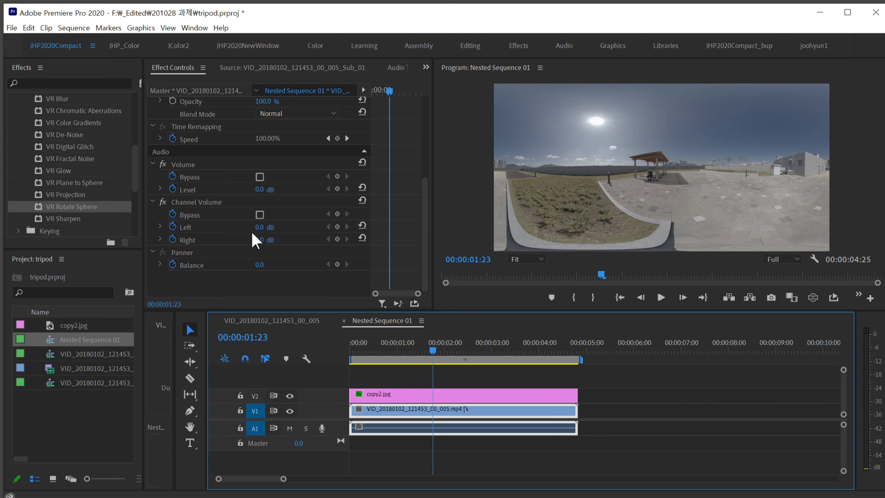
pyautogui.scroll(3, 214, 197)
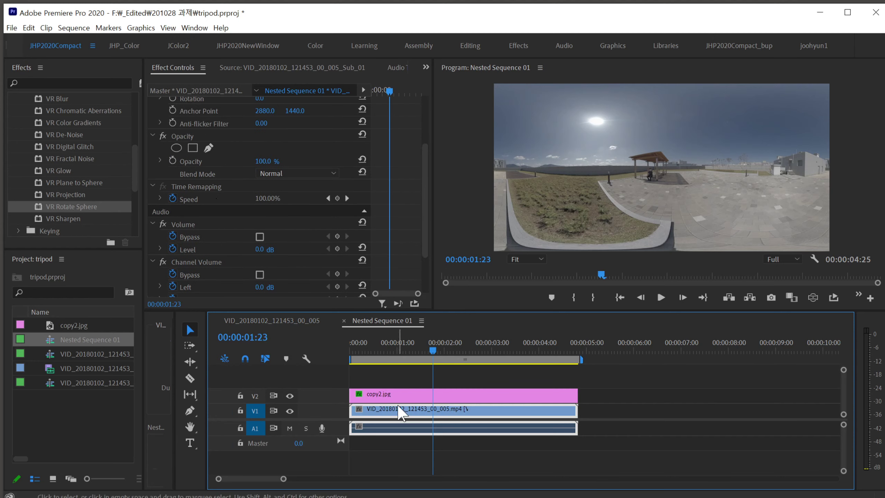
pyautogui.click(261, 321)
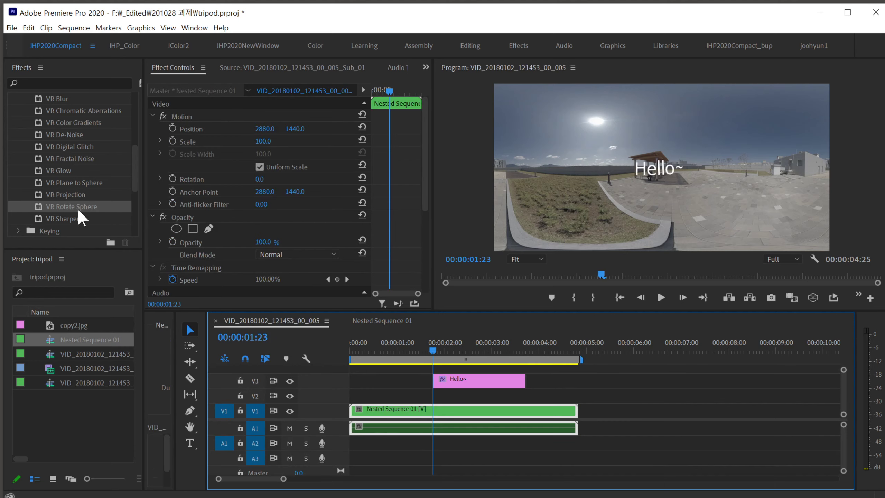
# - Apply VR Rotate Sphere to Nested Sequence 01 and restore the clip's Blend Mode to Normal
pyautogui.moveTo(78, 208); pyautogui.dragTo(418, 413)
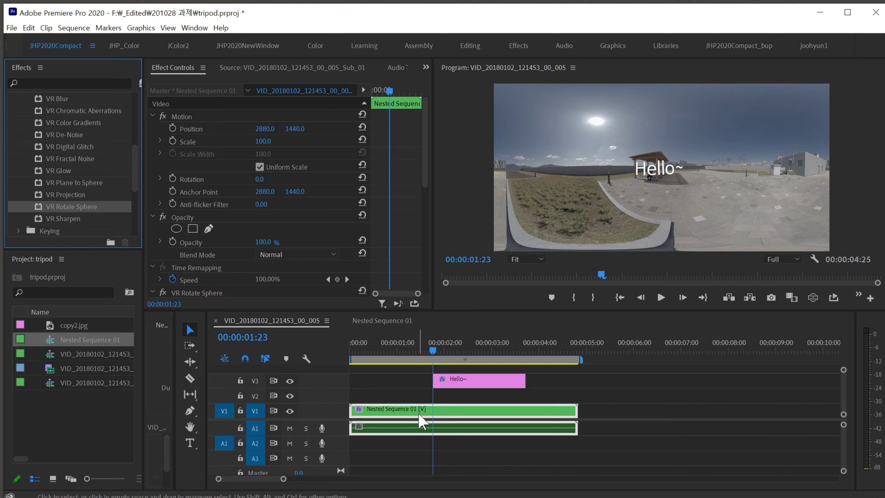
pyautogui.scroll(-7, 310, 257)
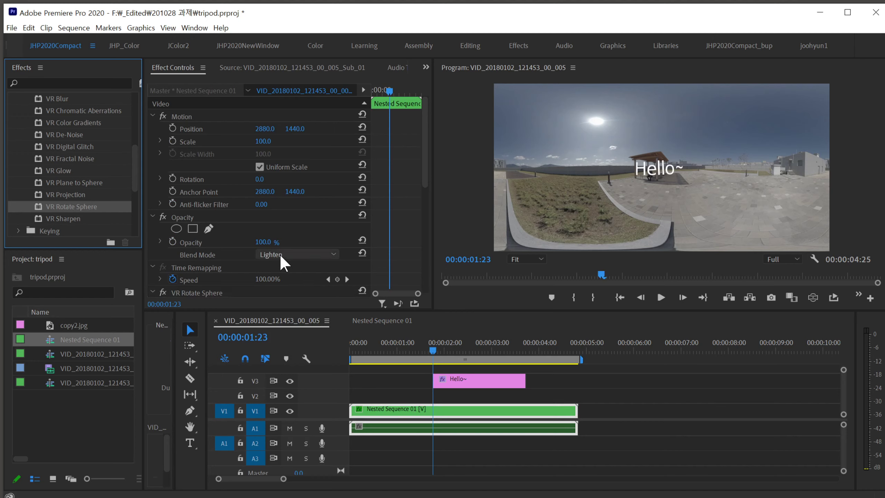
pyautogui.click(332, 255)
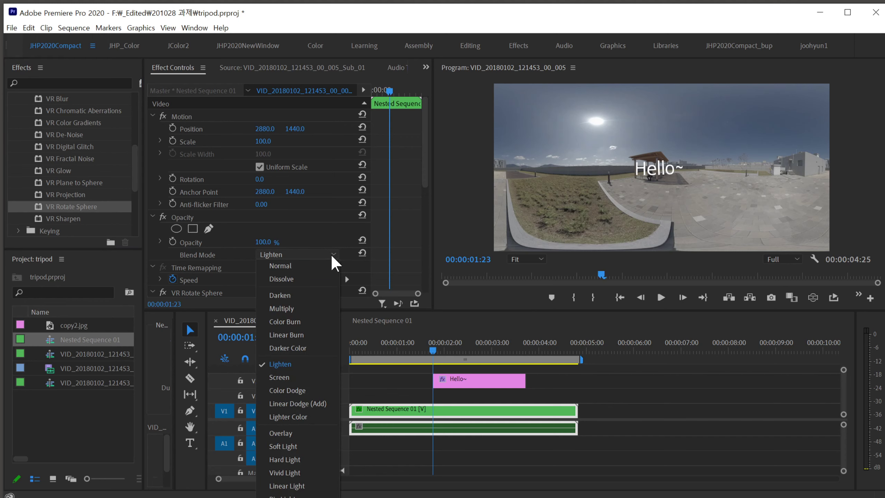
pyautogui.click(294, 264)
# - Try different pans of the nested clip with VR Rotate Sphere, leaving Pan (Y axis) at -8°
pyautogui.moveTo(427, 172); pyautogui.dragTo(421, 287)
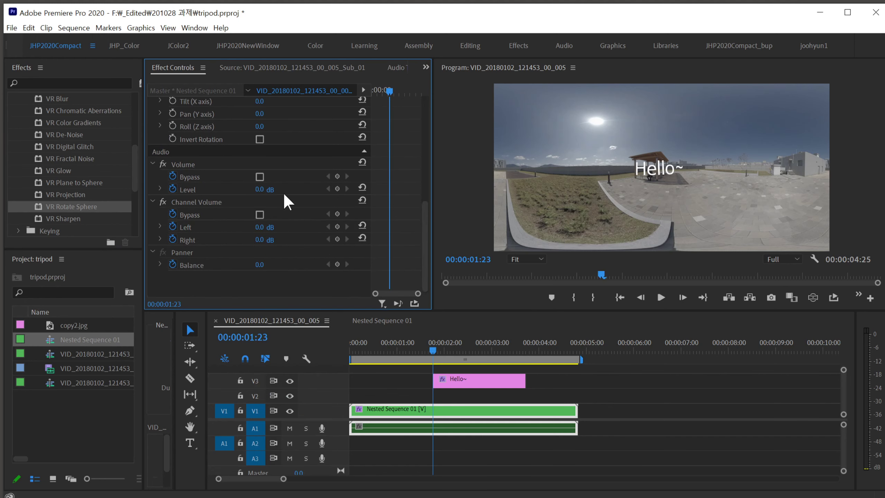
pyautogui.moveTo(423, 225); pyautogui.dragTo(426, 181)
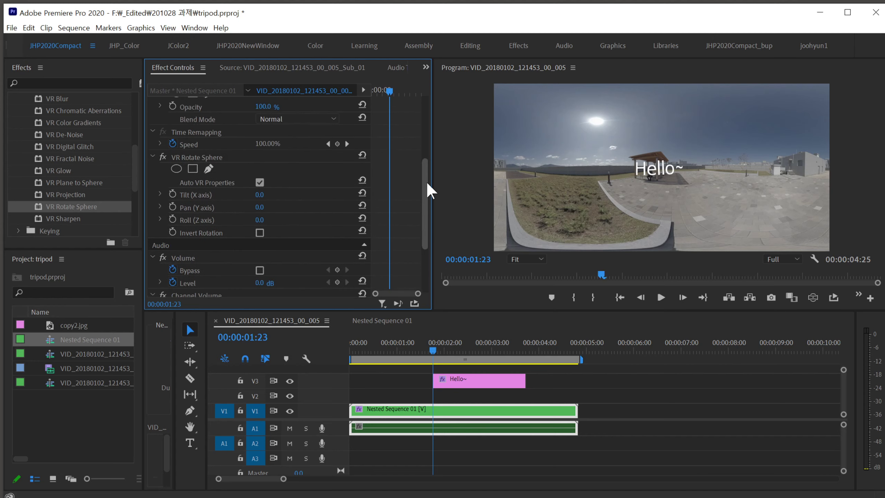
pyautogui.click(453, 409)
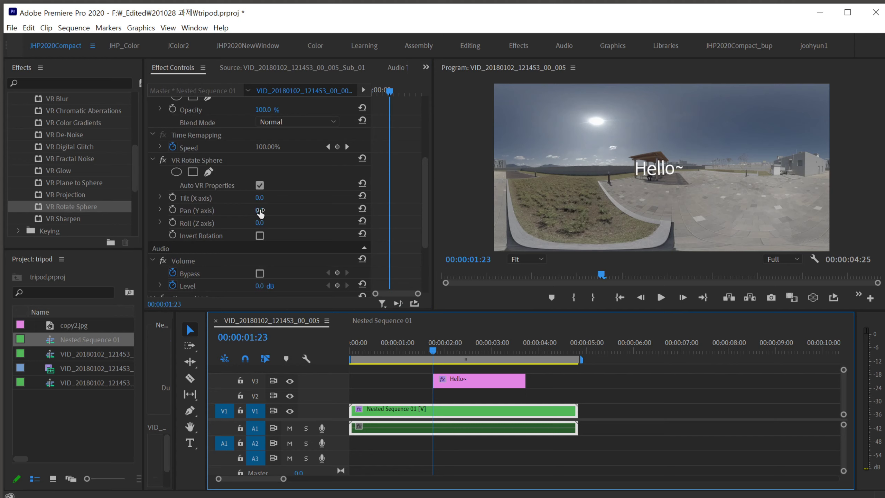
pyautogui.moveTo(260, 210); pyautogui.dragTo(399, 210)
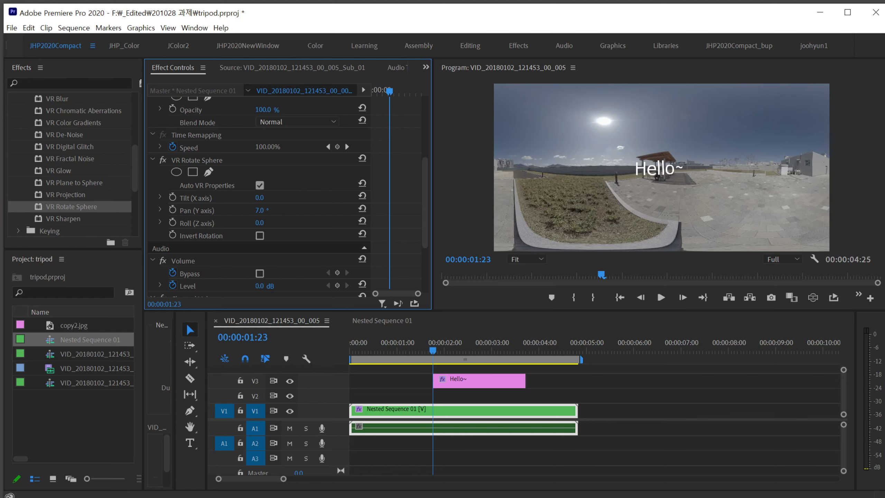
pyautogui.click(261, 210)
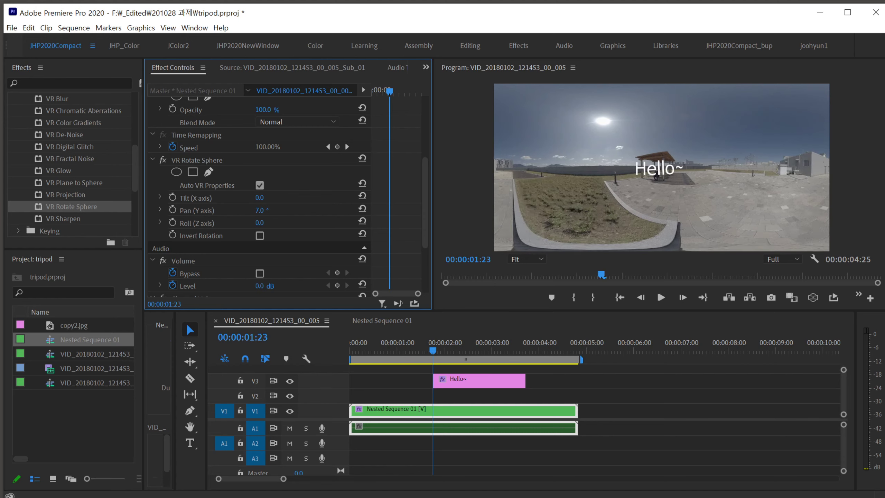
pyautogui.write('47')
pyautogui.press('Return')
pyautogui.moveTo(262, 210); pyautogui.dragTo(237, 210)
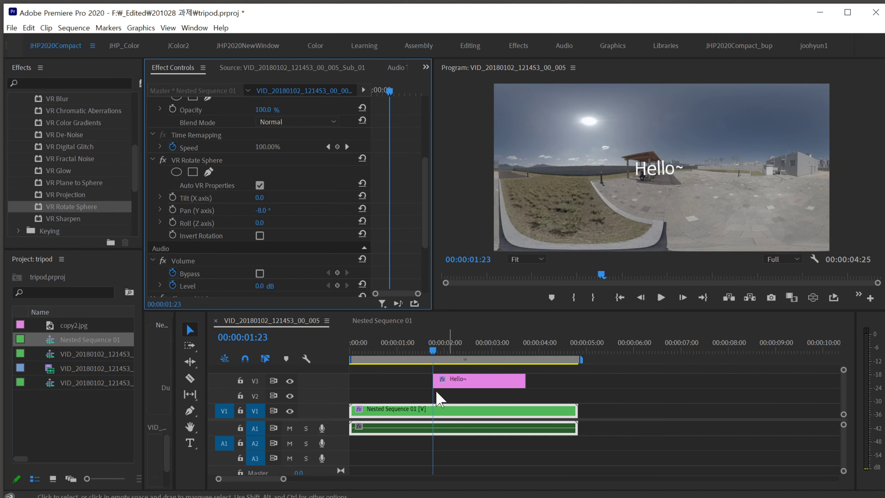
# - Extend the Hello~ title at both ends to span the full length of Nested Sequence 01
pyautogui.moveTo(436, 383); pyautogui.dragTo(350, 382)
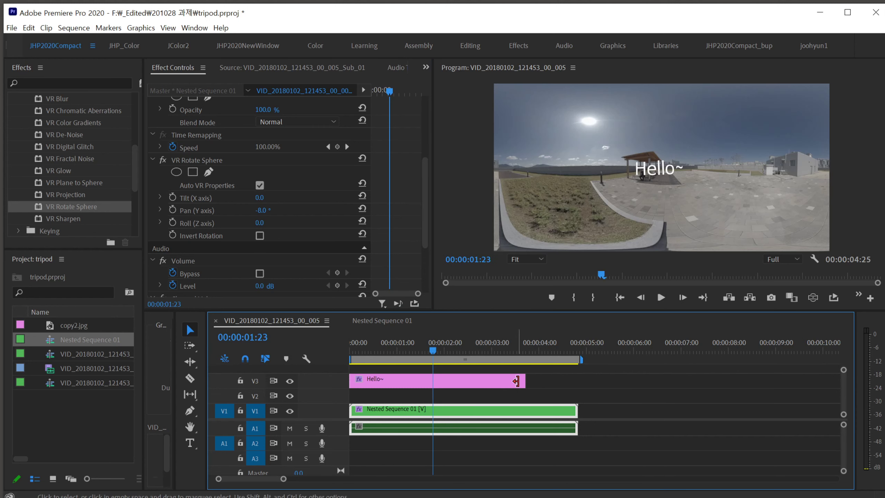
pyautogui.moveTo(525, 383); pyautogui.dragTo(577, 387)
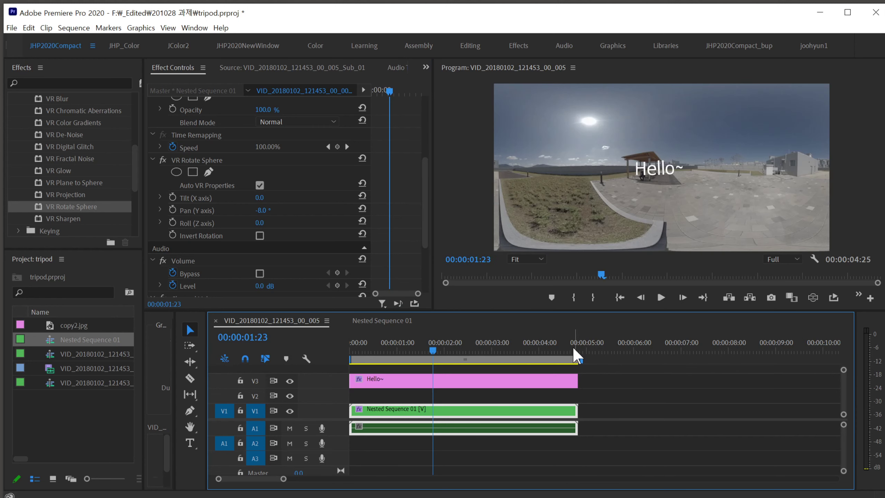
# - Enable Pan (Y axis) keyframing on the nested clip's VR Rotate Sphere at 00:00:00:00 and set the first keyframe to 29°
pyautogui.moveTo(416, 350); pyautogui.dragTo(337, 353)
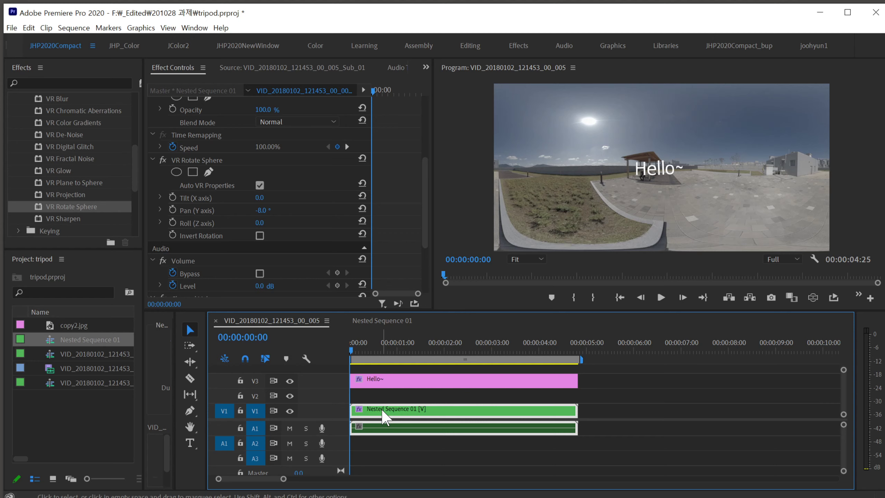
pyautogui.click(173, 210)
pyautogui.moveTo(351, 348); pyautogui.dragTo(571, 353)
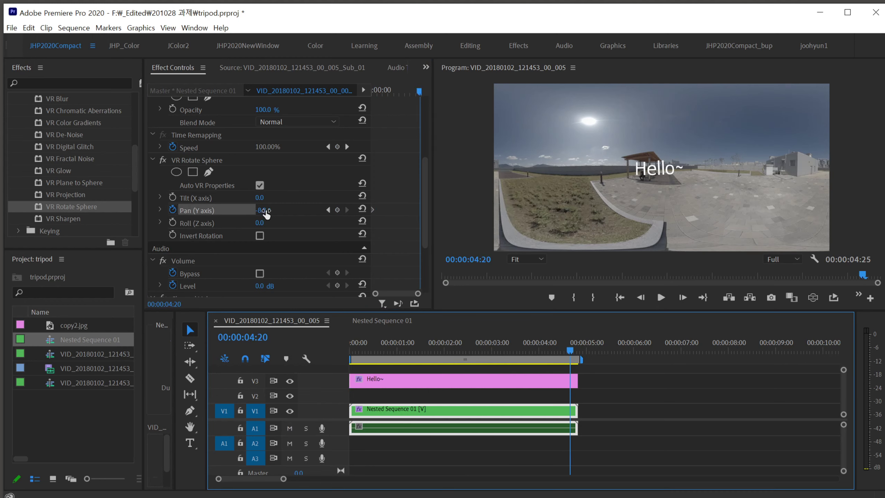
pyautogui.moveTo(265, 212); pyautogui.dragTo(272, 212)
pyautogui.moveTo(262, 211); pyautogui.dragTo(259, 211)
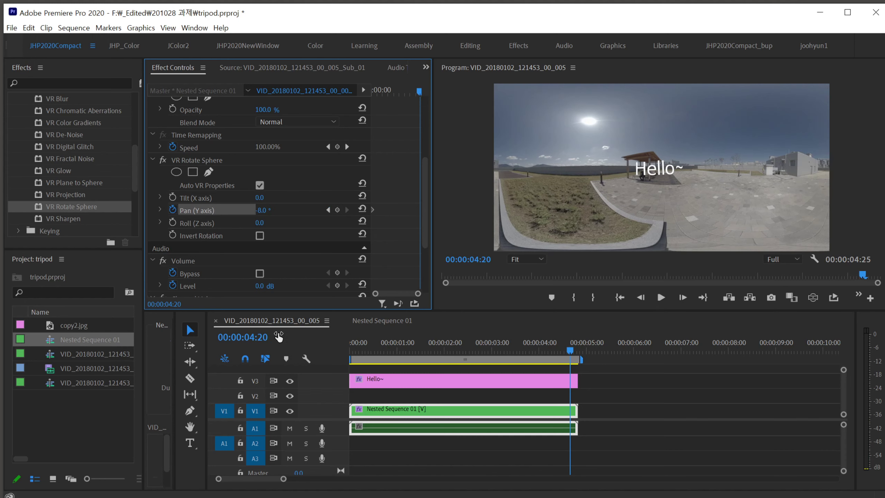
pyautogui.moveTo(573, 351); pyautogui.dragTo(331, 362)
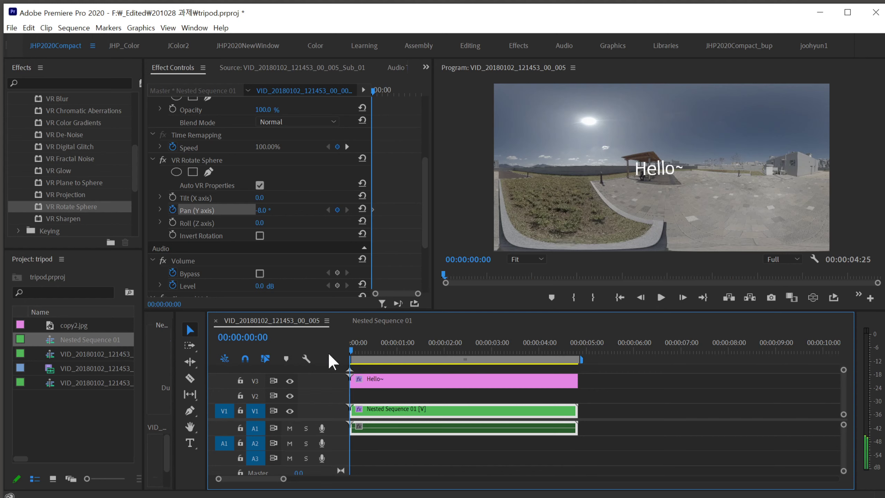
pyautogui.moveTo(263, 210)
pyautogui.mouseDown()
pyautogui.moveTo(288, 211)
pyautogui.moveTo(269, 211)
pyautogui.mouseUp()
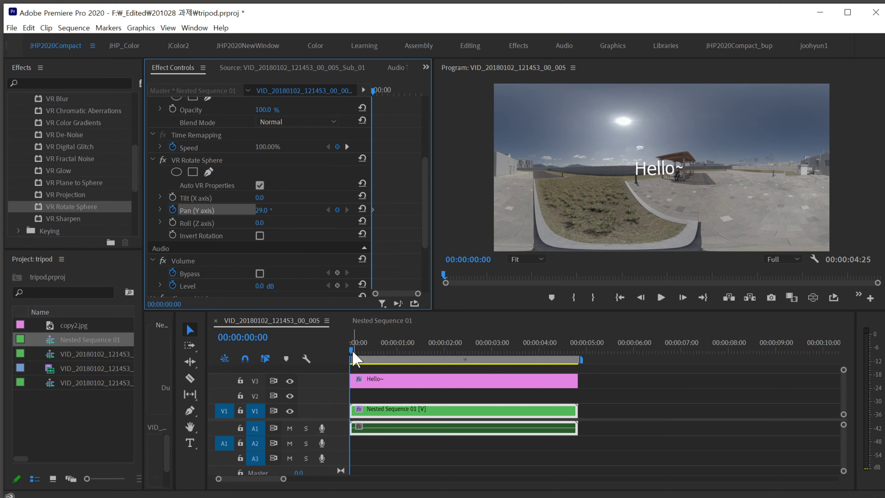
# - Add a Pan (Y axis) keyframe at 00:00:04:20 on the nested clip and set it to -61°
pyautogui.moveTo(352, 359); pyautogui.dragTo(572, 359)
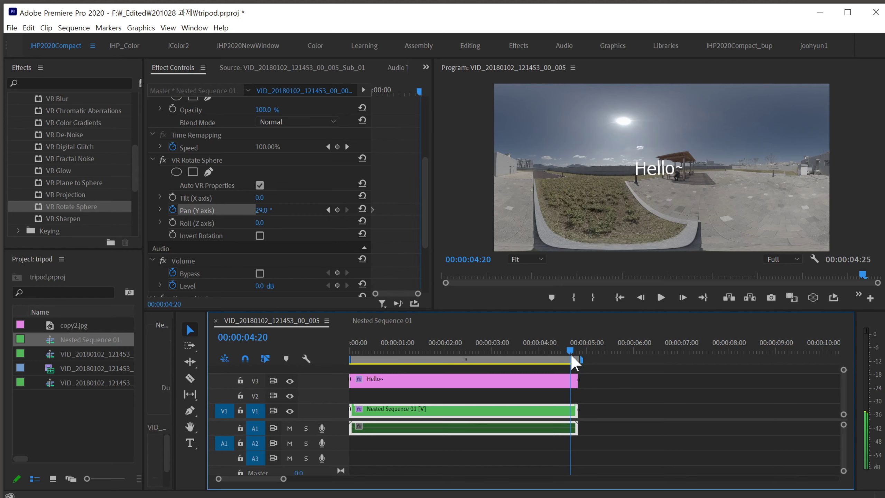
pyautogui.click(338, 214)
pyautogui.moveTo(261, 211); pyautogui.dragTo(198, 211)
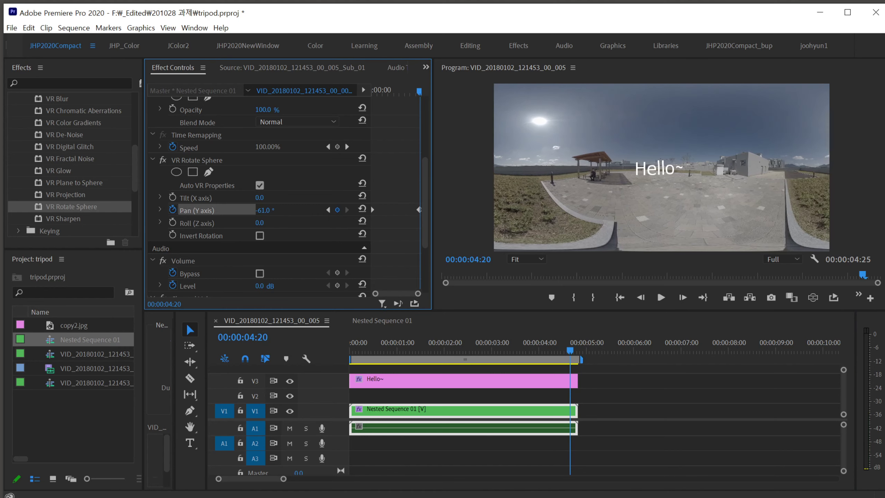
# - Play the sequence from the start to review the panning background behind the Hello~ title, and scrub back through it
pyautogui.moveTo(570, 351); pyautogui.dragTo(343, 373)
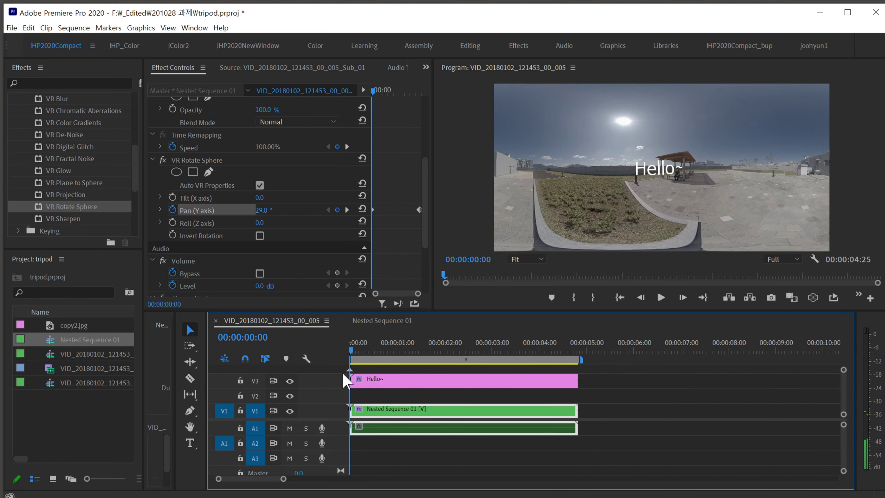
pyautogui.click(660, 299)
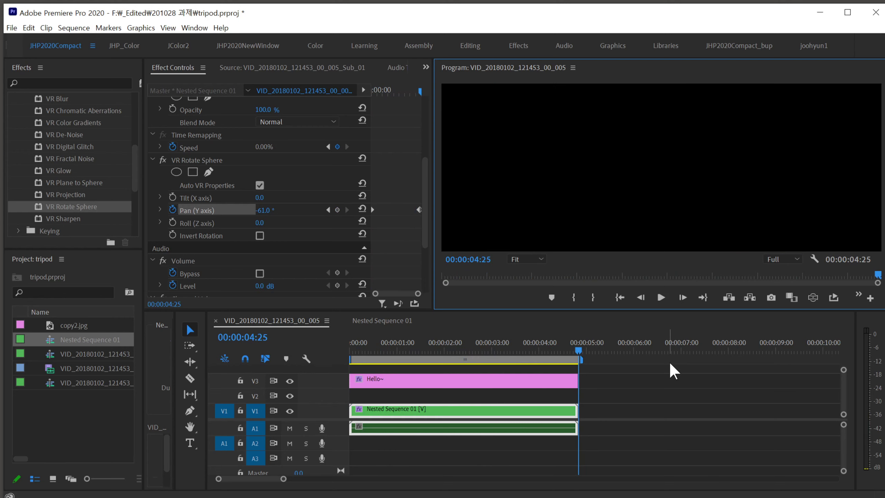
pyautogui.moveTo(579, 352); pyautogui.dragTo(448, 353)
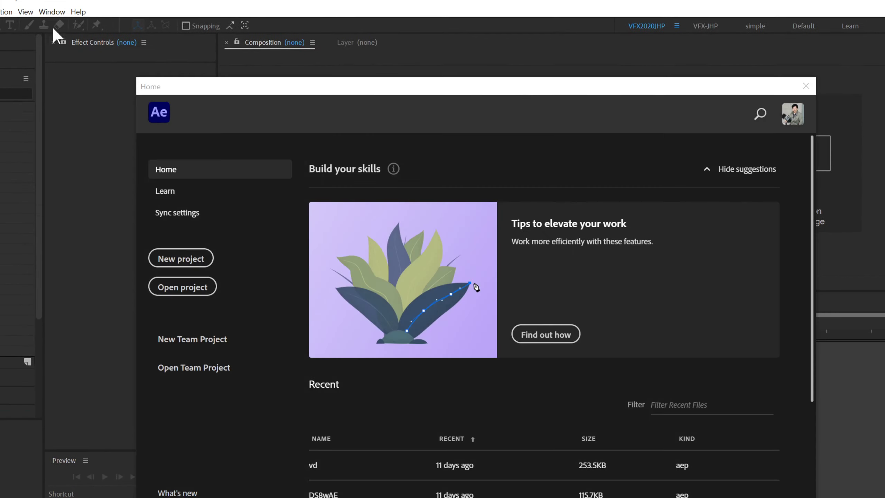
# - Start a new After Effects project and narrow the side panels to widen the composition and timeline area
pyautogui.click(181, 258)
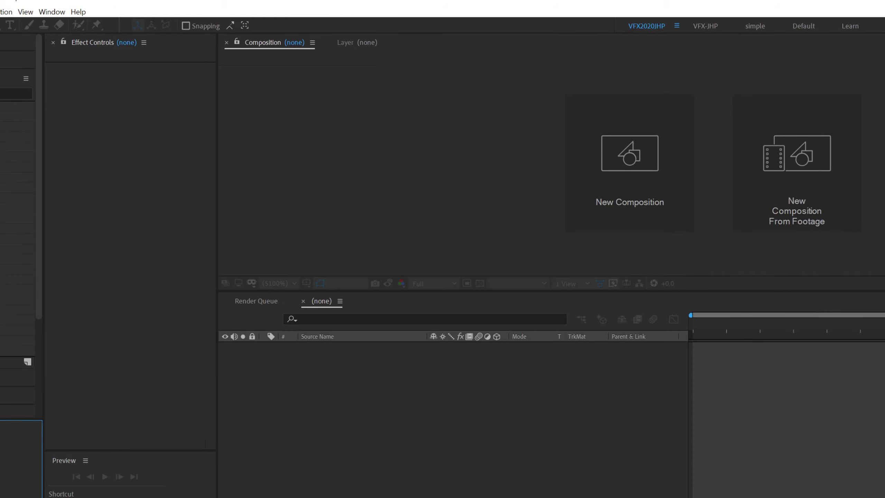
pyautogui.moveTo(127, 2); pyautogui.dragTo(283, 19)
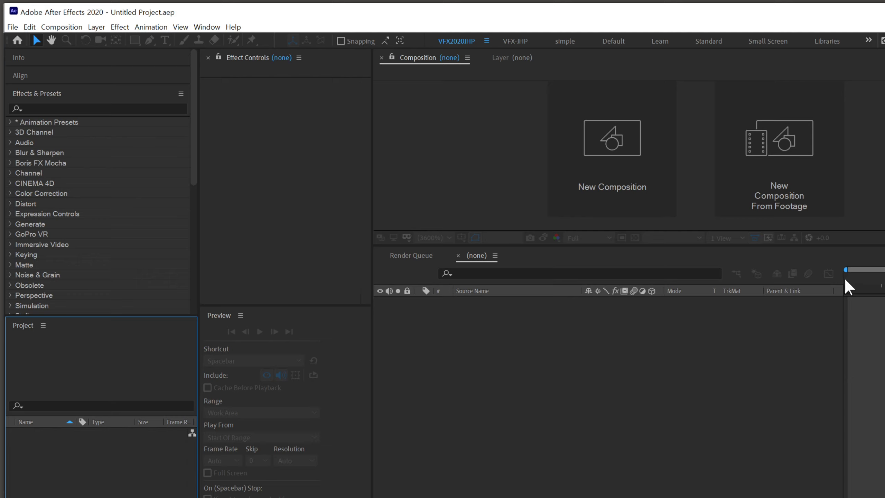
pyautogui.click(638, 461)
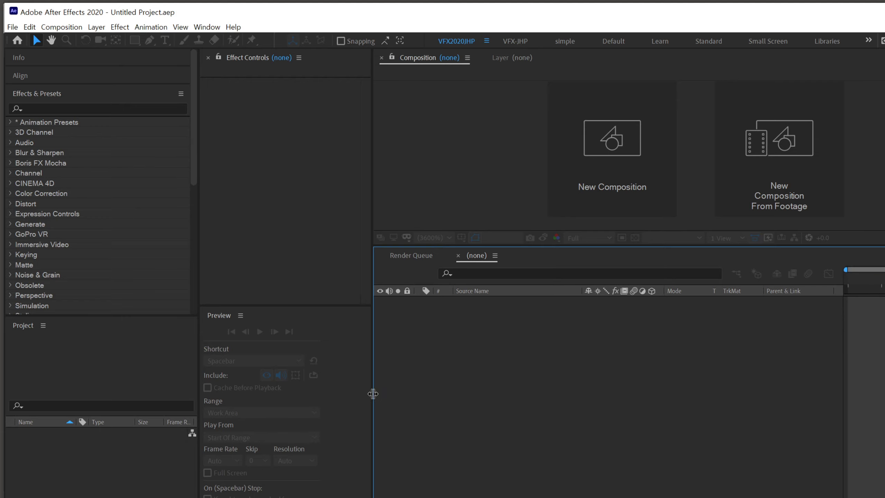
pyautogui.moveTo(371, 394); pyautogui.dragTo(321, 397)
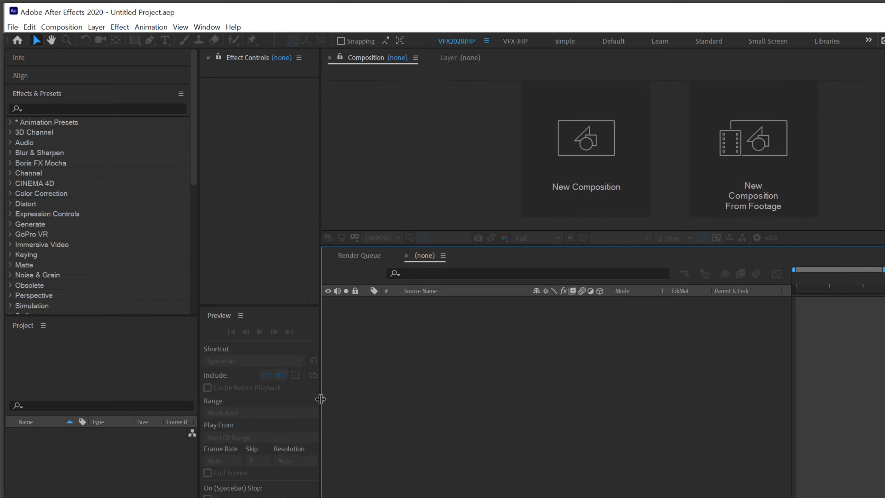
pyautogui.moveTo(199, 367); pyautogui.dragTo(160, 367)
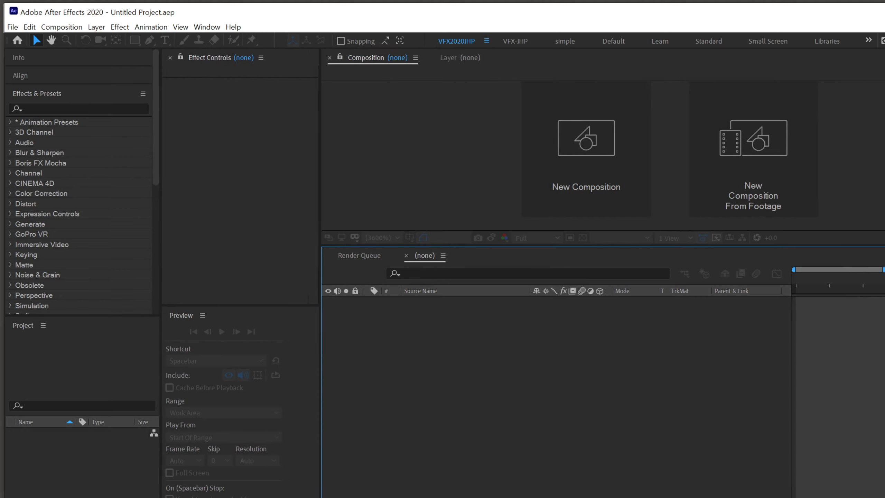
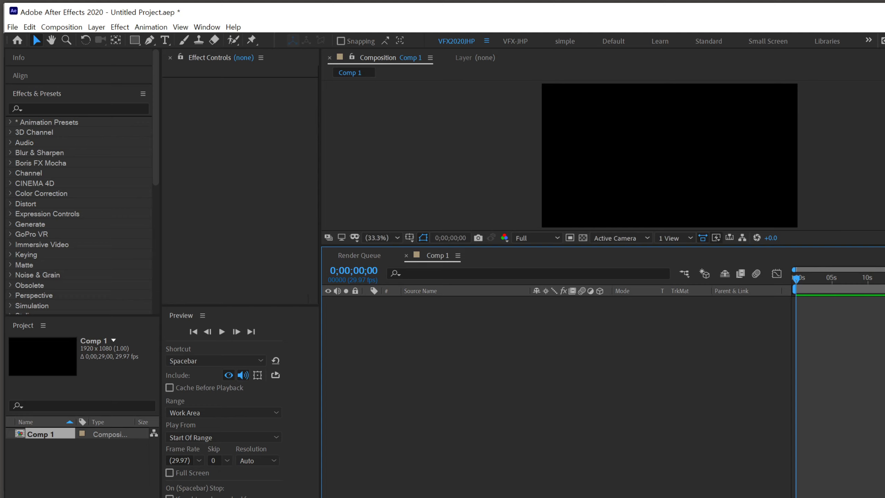
# - Add a text layer reading HELLO~ to Comp 1, near the middle of the frame
pyautogui.click(165, 41)
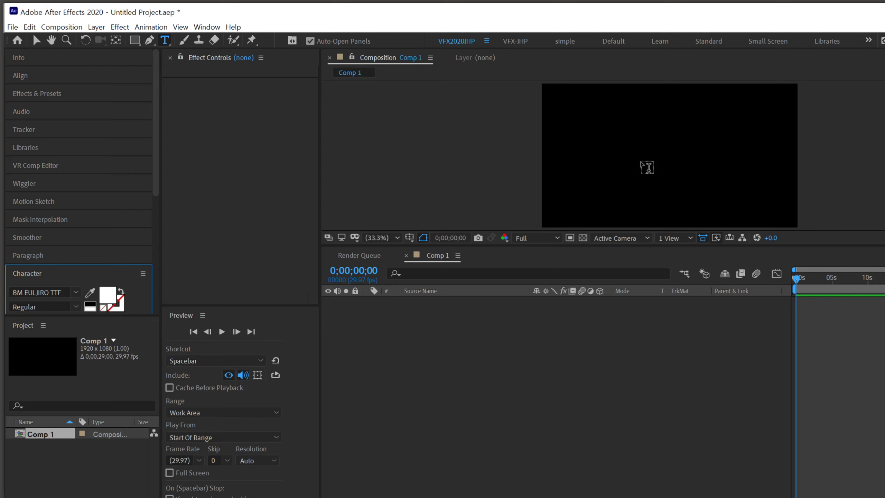
pyautogui.click(642, 167)
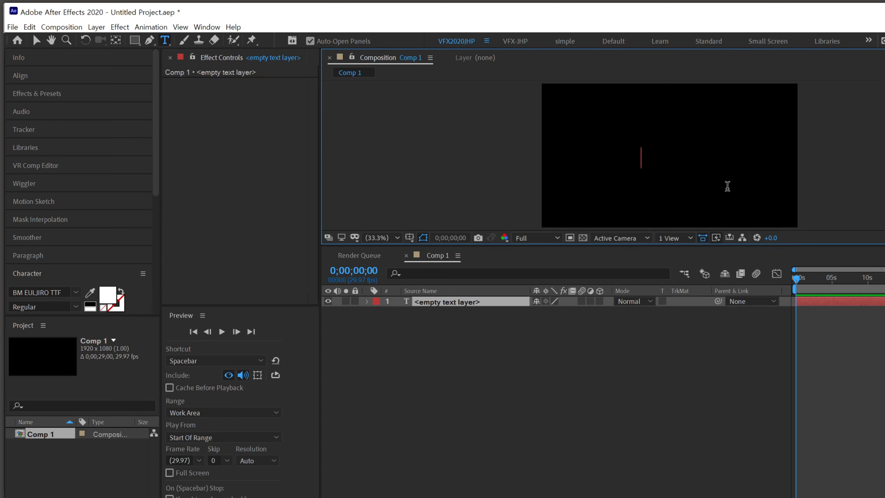
pyautogui.write('HE')
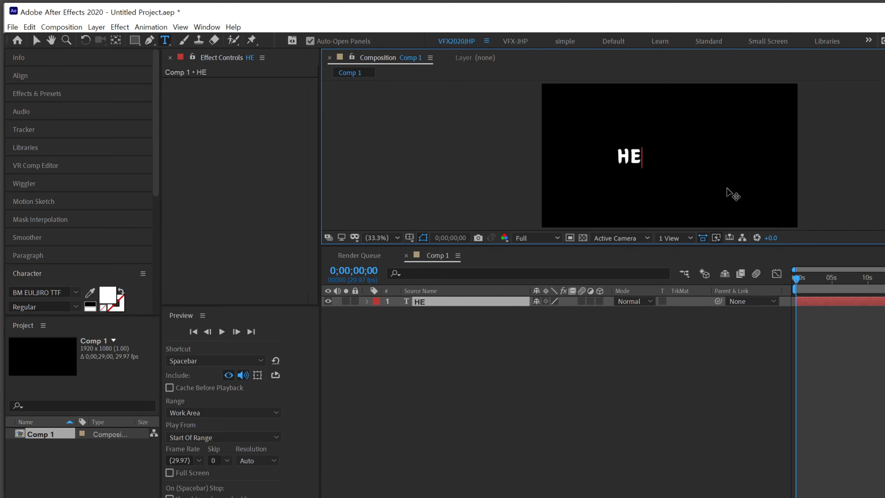
pyautogui.write('LLO~')
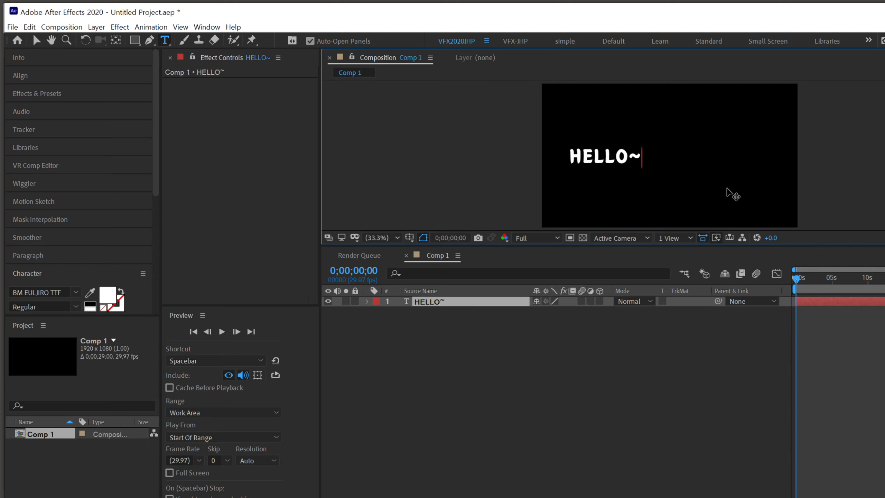
# - Set the HELLO~ text to the NanumBarunGothic font from the favorite fonts, at a size of 164 px
pyautogui.moveTo(569, 158); pyautogui.dragTo(768, 186)
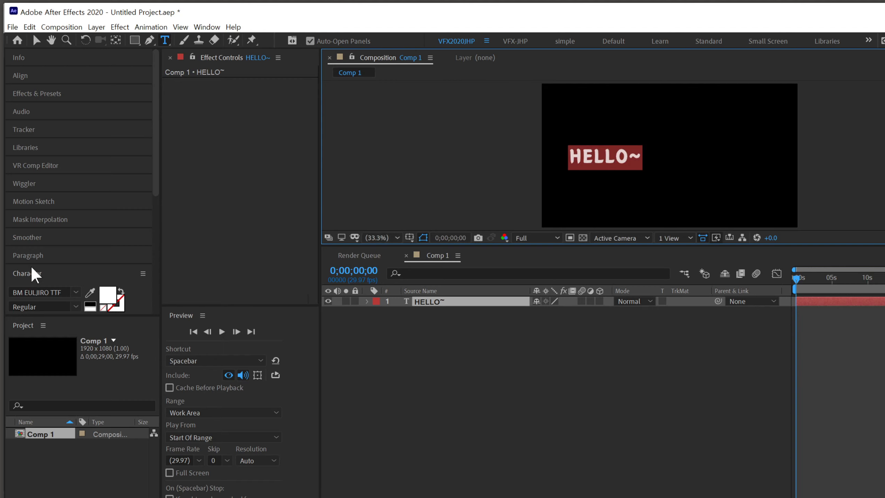
pyautogui.click(23, 80)
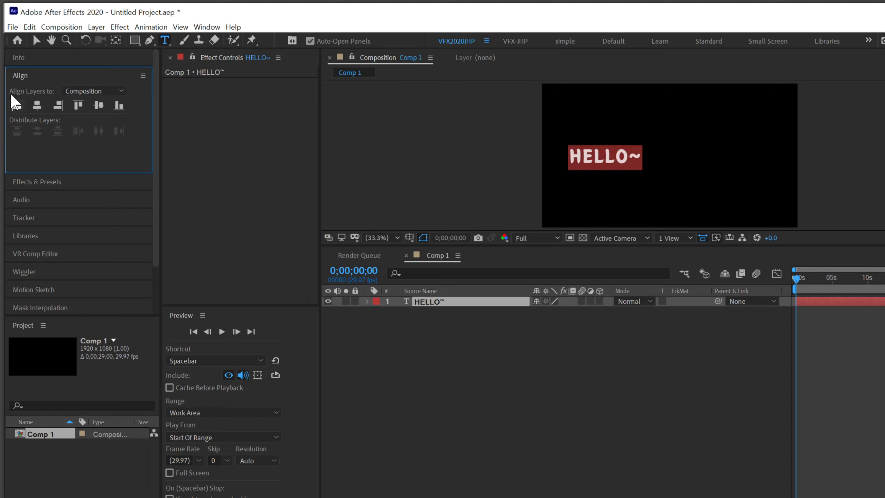
pyautogui.click(17, 75)
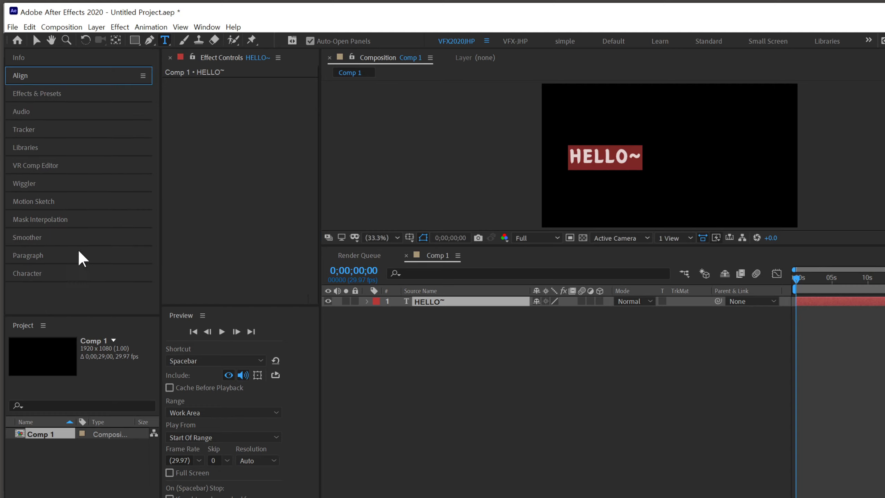
pyautogui.click(31, 274)
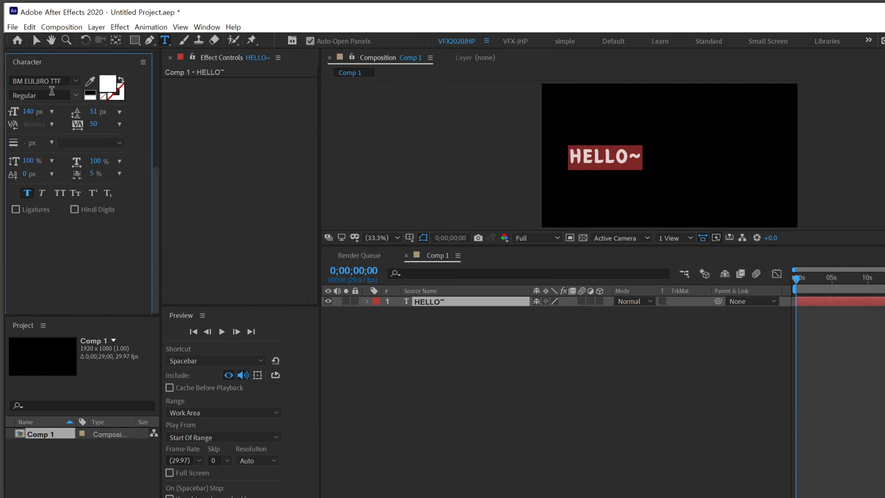
pyautogui.click(76, 81)
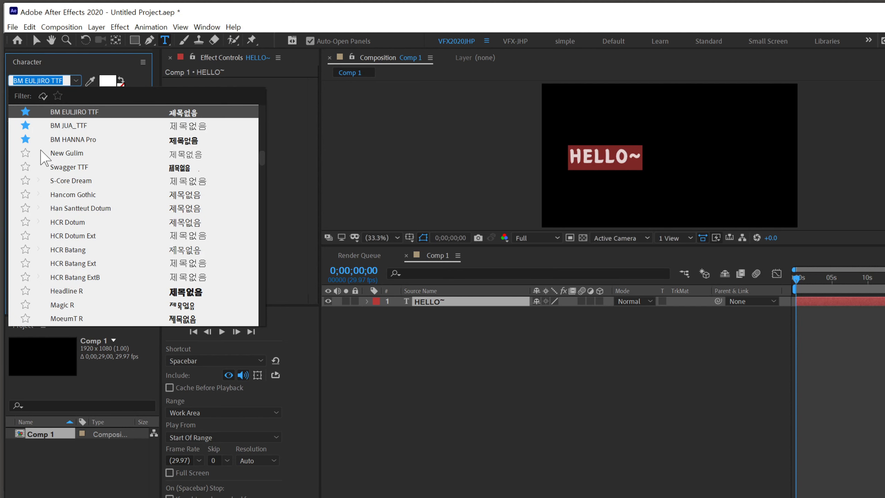
pyautogui.click(57, 96)
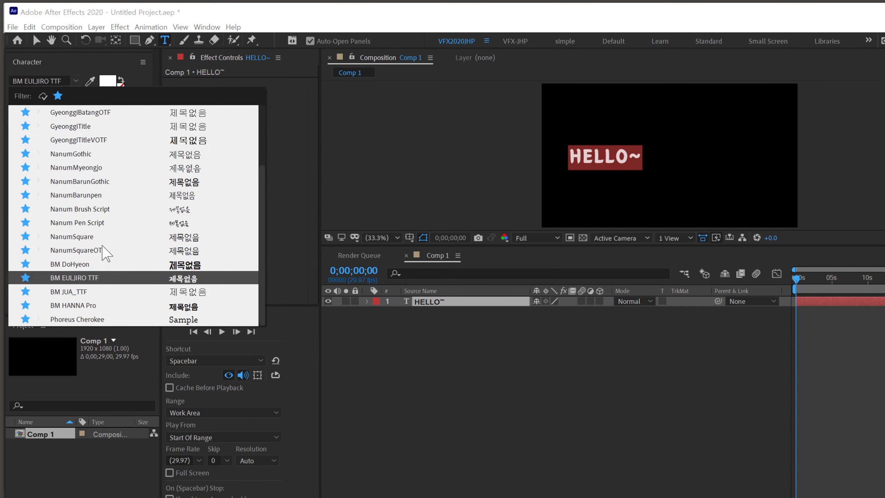
pyautogui.scroll(1, 101, 249)
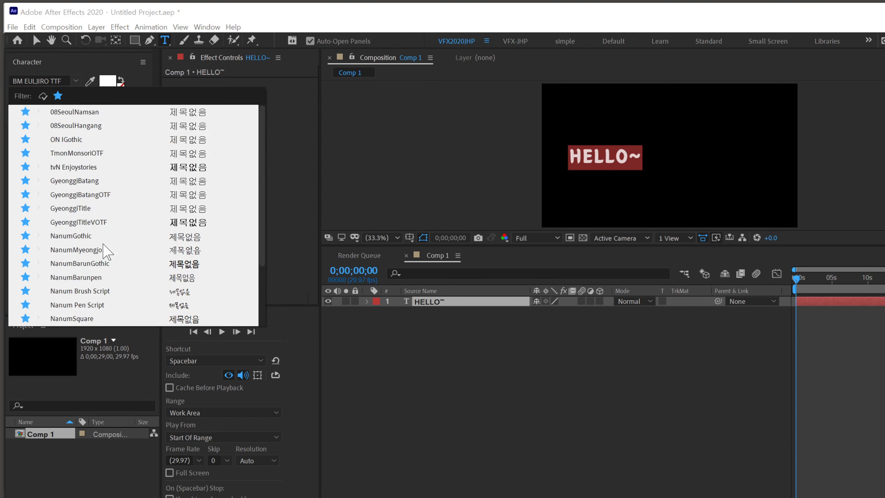
pyautogui.scroll(1, 105, 249)
pyautogui.click(91, 264)
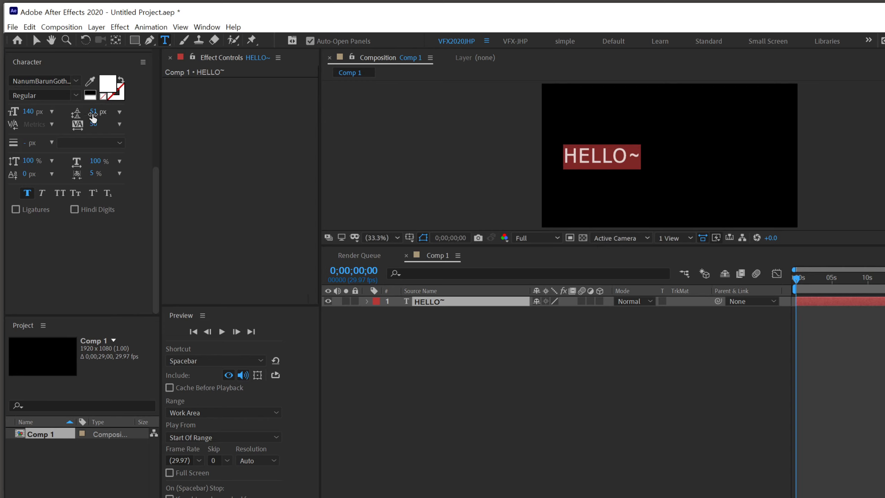
pyautogui.moveTo(28, 117); pyautogui.dragTo(49, 117)
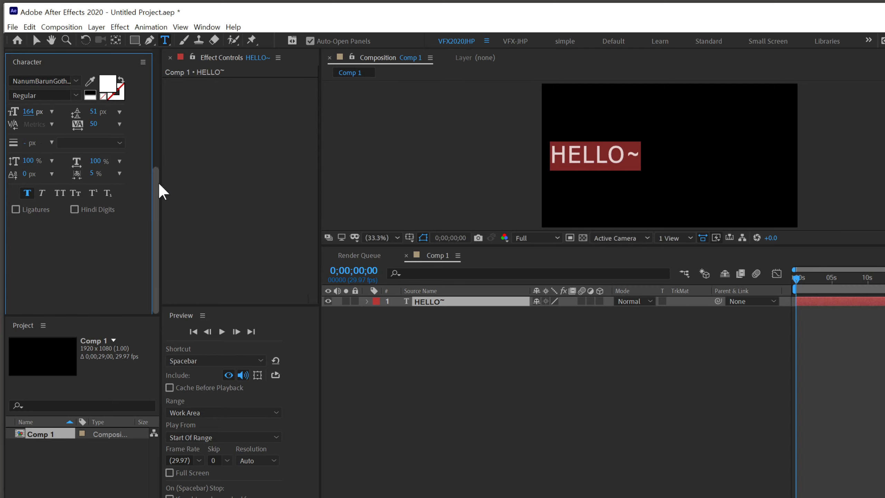
# - Center-align the paragraph of the HELLO~ text
pyautogui.moveTo(155, 200); pyautogui.dragTo(159, 151)
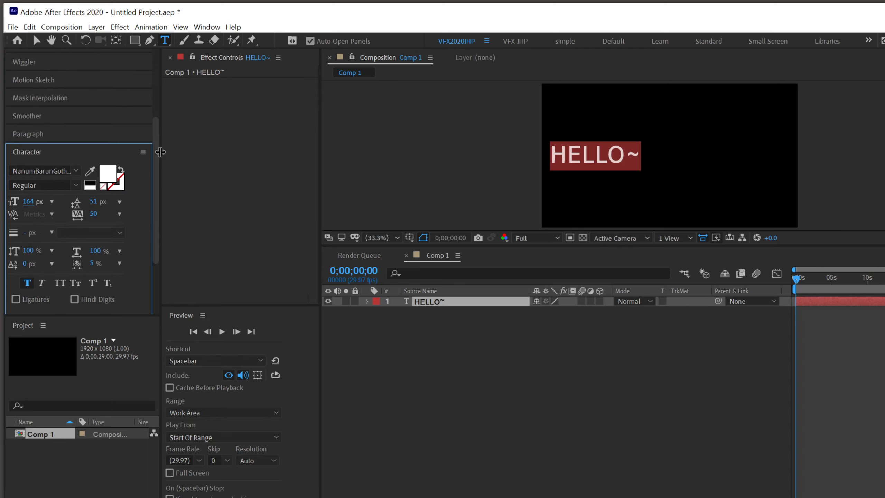
pyautogui.click(28, 131)
pyautogui.scroll(-3, 87, 273)
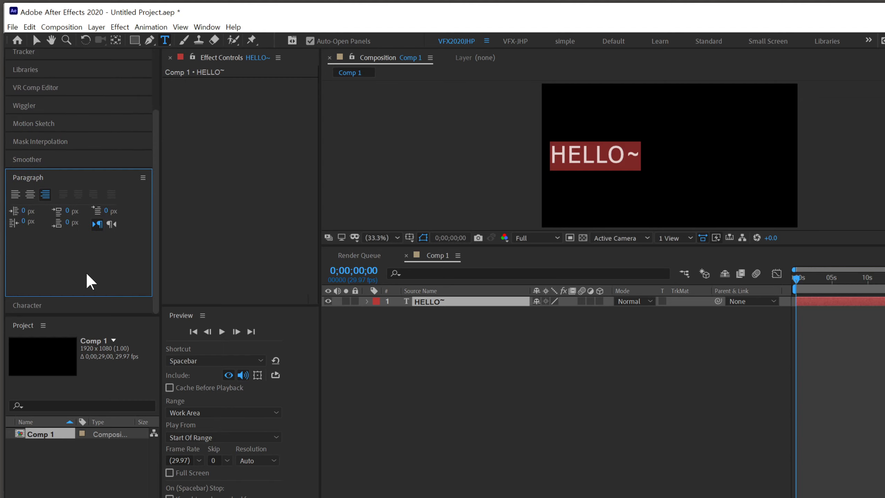
pyautogui.click(32, 194)
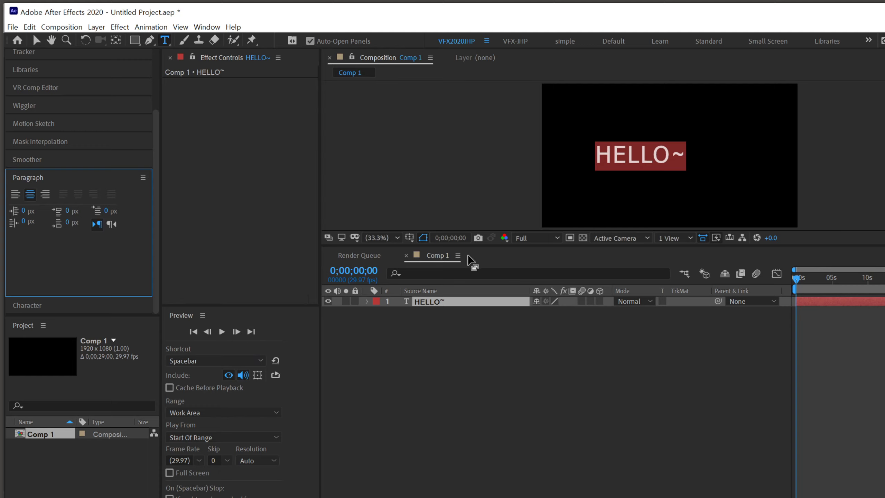
# - Move the HELLO~ title to about the center of the frame and enlarge the composition viewer
pyautogui.click(36, 40)
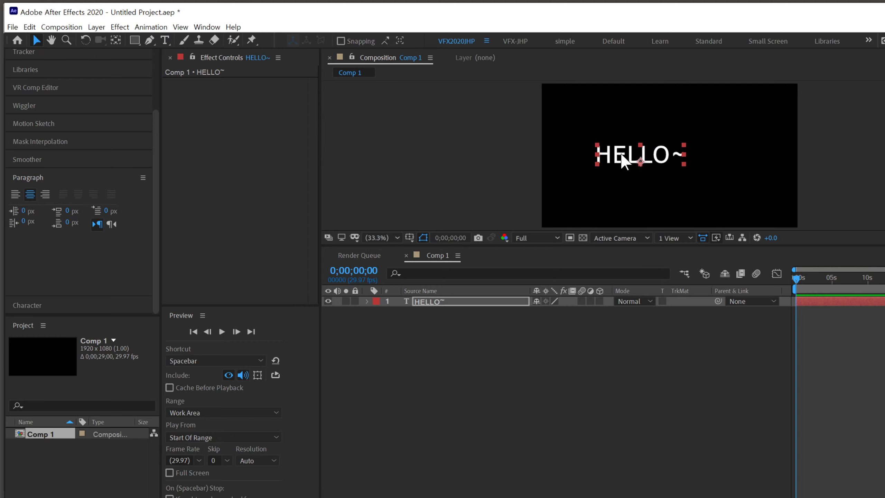
pyautogui.moveTo(622, 156); pyautogui.dragTo(644, 151)
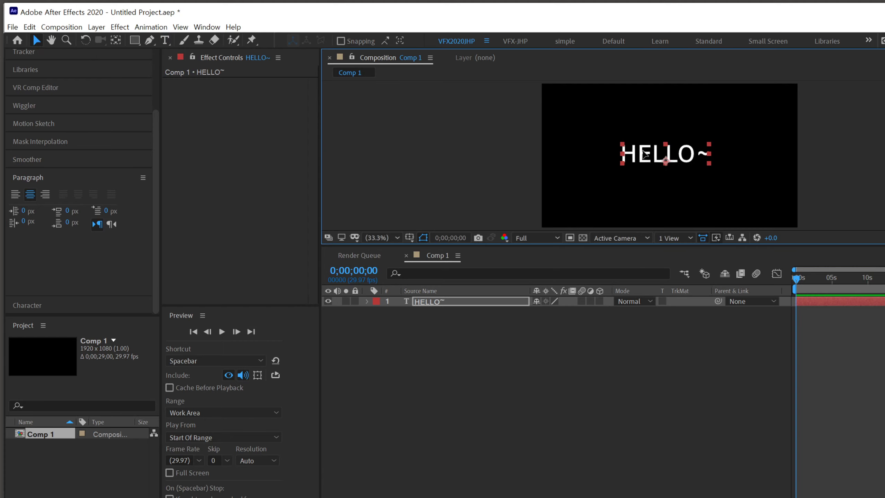
pyautogui.moveTo(645, 246); pyautogui.dragTo(649, 420)
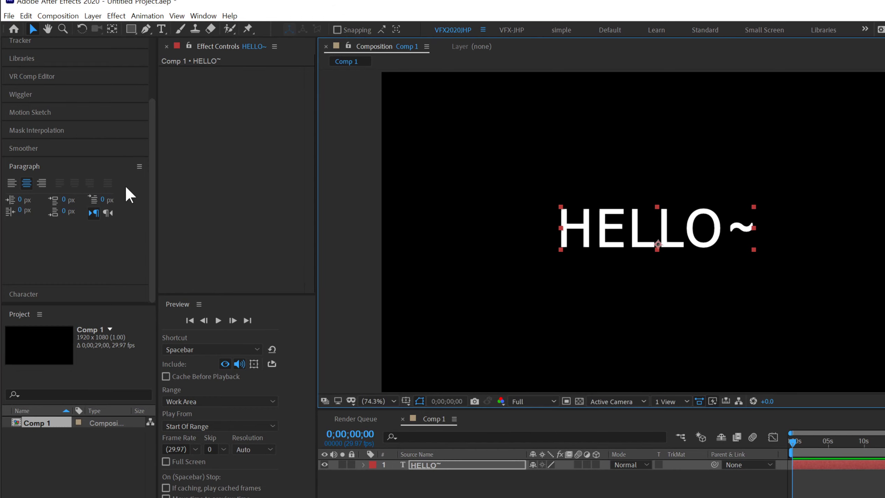
# - Check in Comp 1's composition settings that the 3D renderer is CINEMA 4D, and accept the settings
pyautogui.click(56, 15)
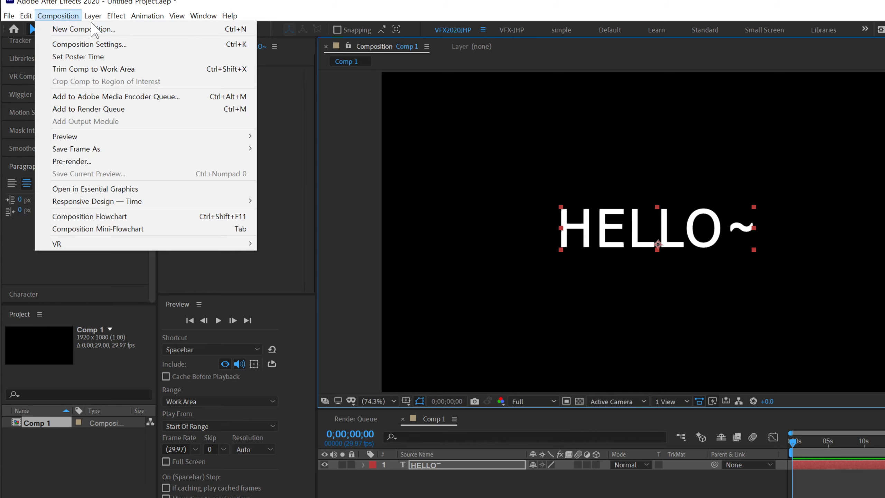
pyautogui.click(104, 44)
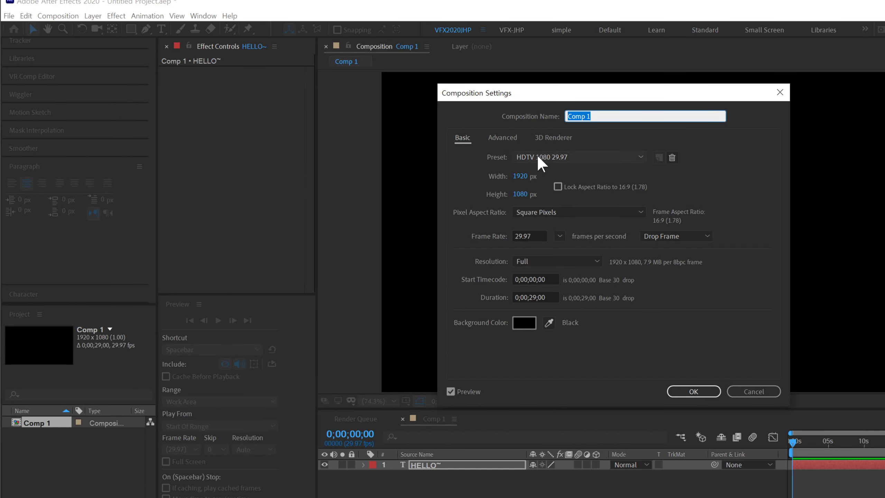
pyautogui.click(501, 136)
pyautogui.click(551, 141)
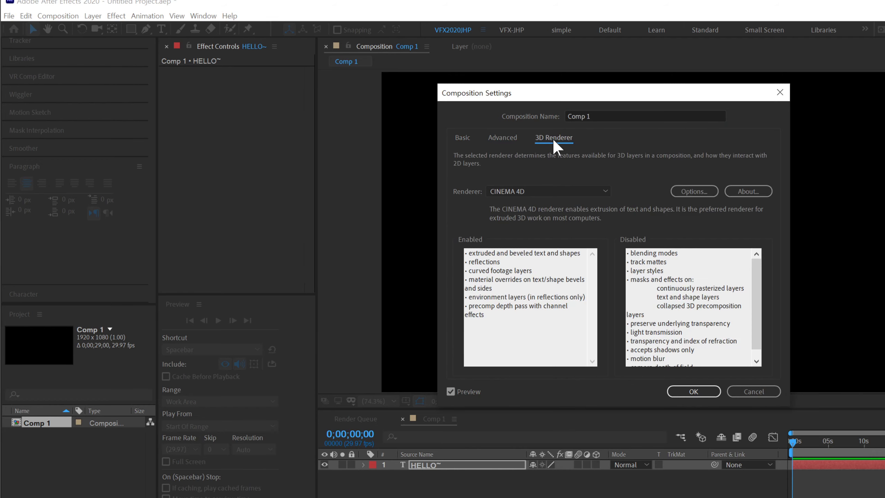
pyautogui.click(534, 192)
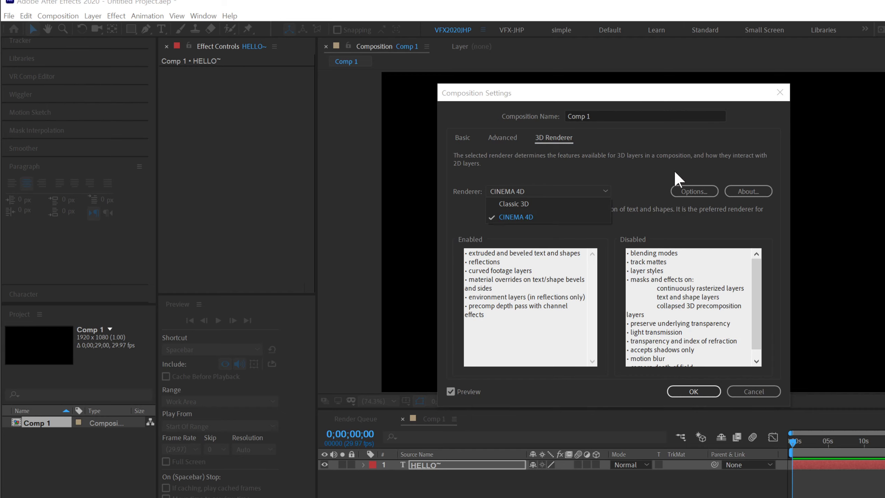
pyautogui.click(694, 401)
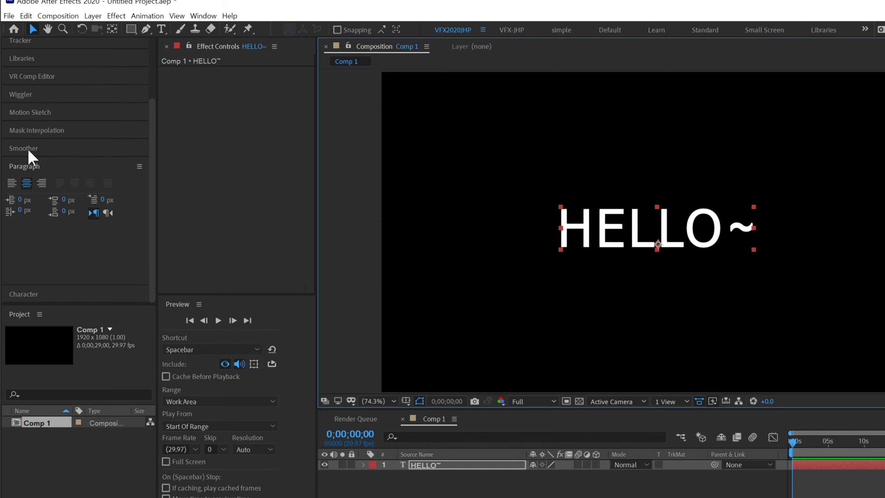
# - Set the font style of the HELLO~ text to Bold
pyautogui.click(24, 294)
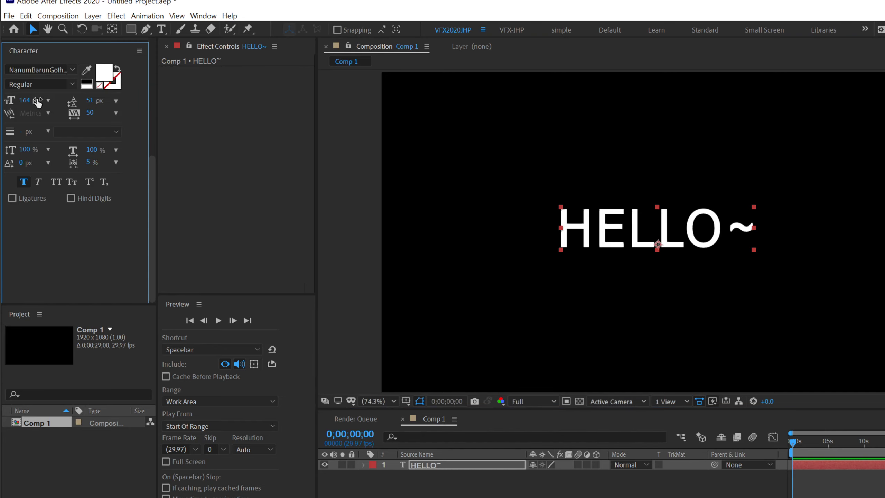
pyautogui.click(71, 83)
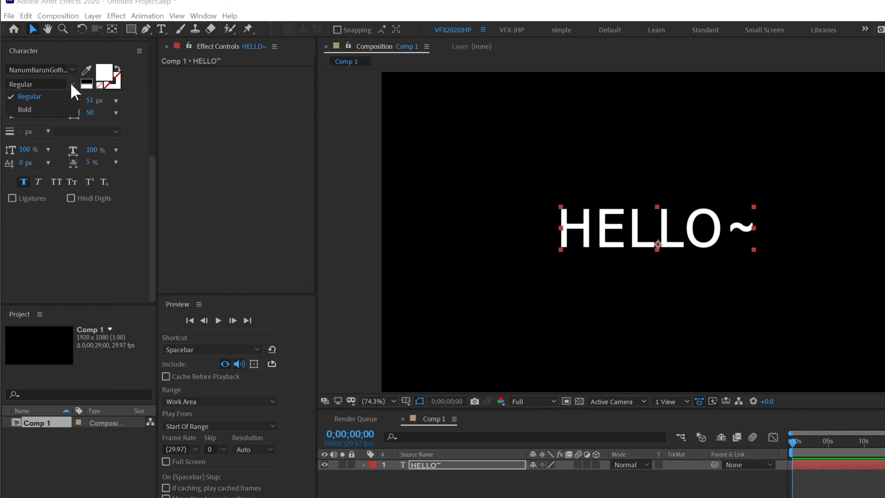
pyautogui.click(25, 111)
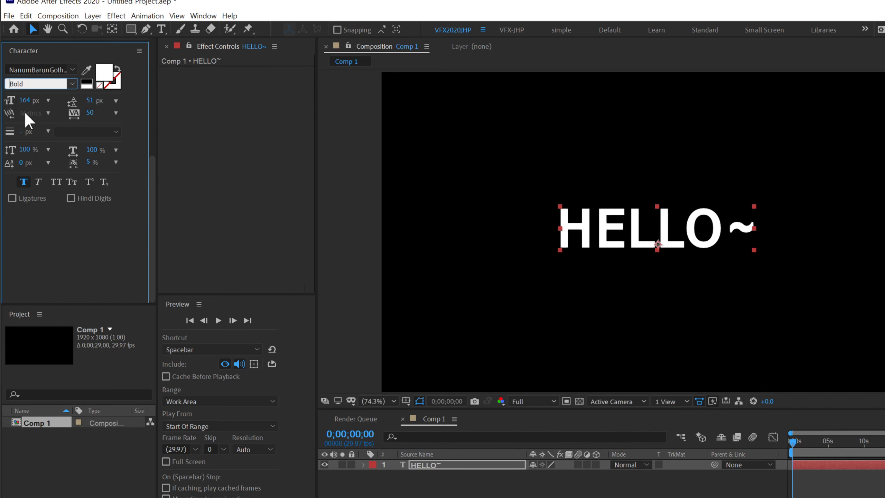
# - Turn the HELLO~ text layer into a 3D layer
pyautogui.click(608, 281)
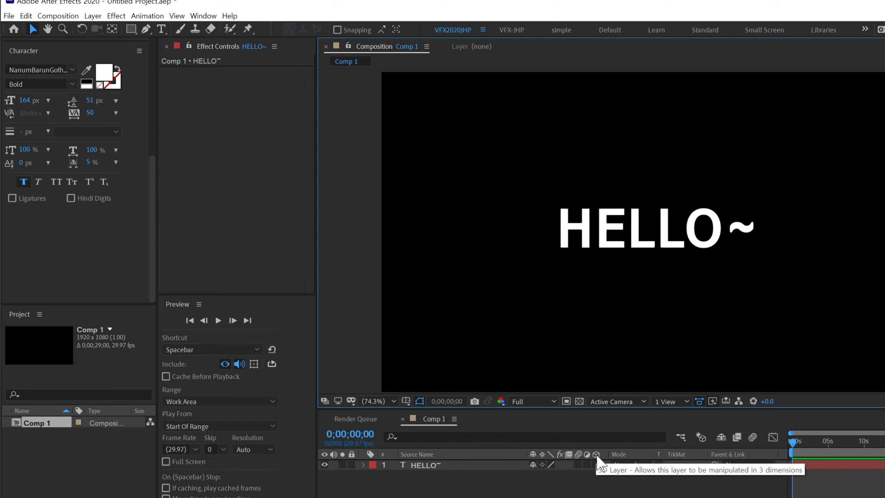
pyautogui.click(593, 466)
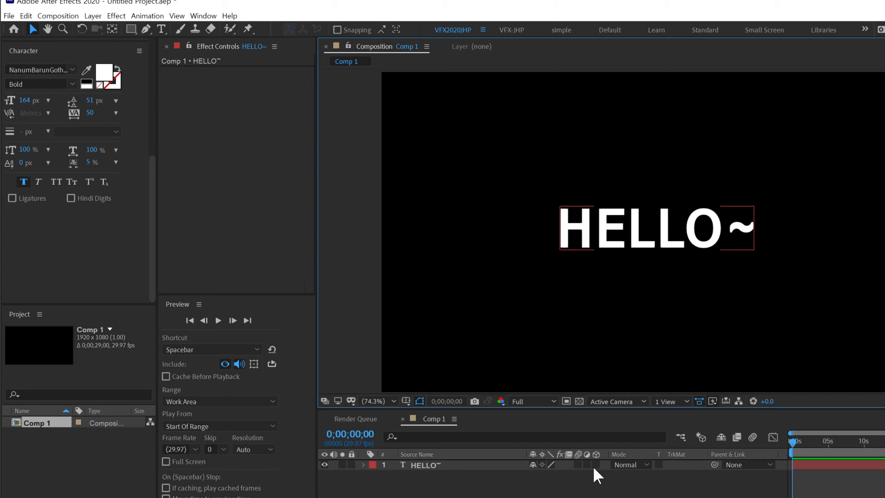
pyautogui.click(593, 456)
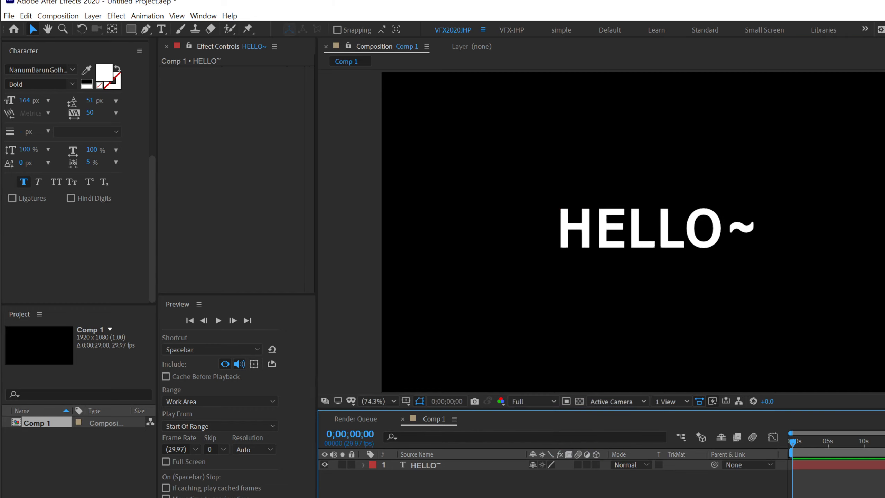
pyautogui.click(596, 464)
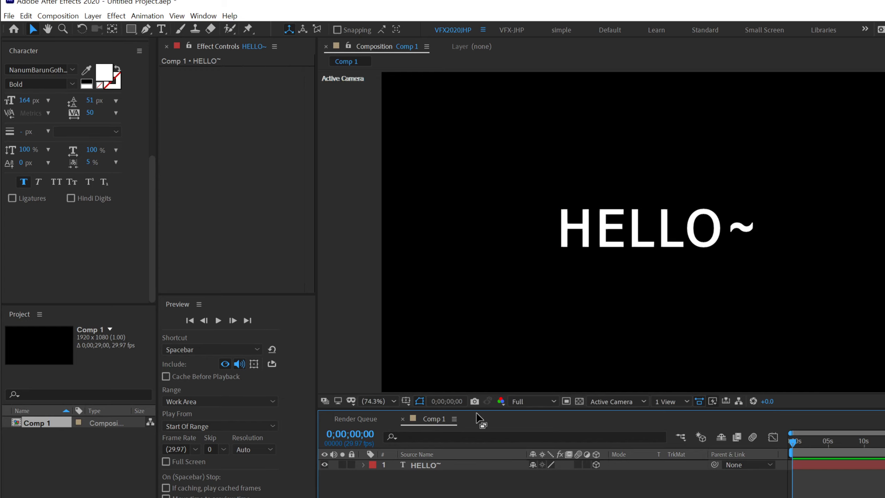
# - Enlarge the timeline area for Comp 1 and close the Effect Controls panel
pyautogui.moveTo(478, 408); pyautogui.dragTo(478, 347)
pyautogui.click(414, 405)
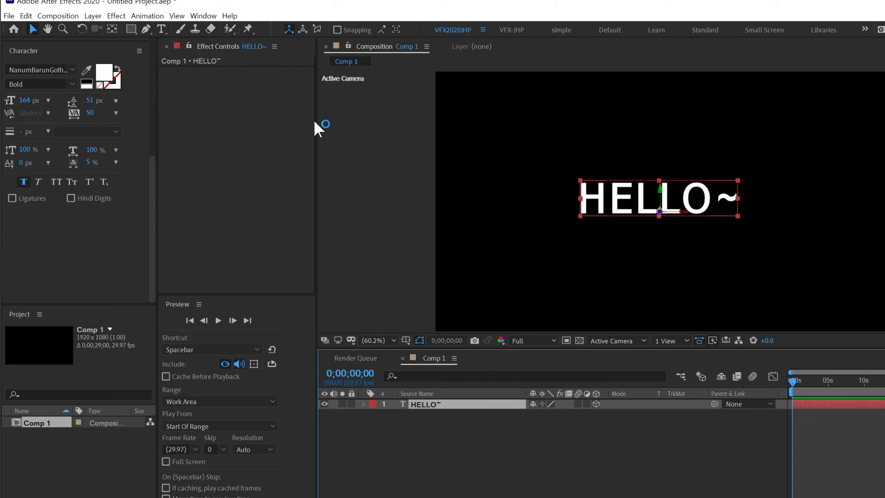
pyautogui.click(167, 46)
pyautogui.click(167, 47)
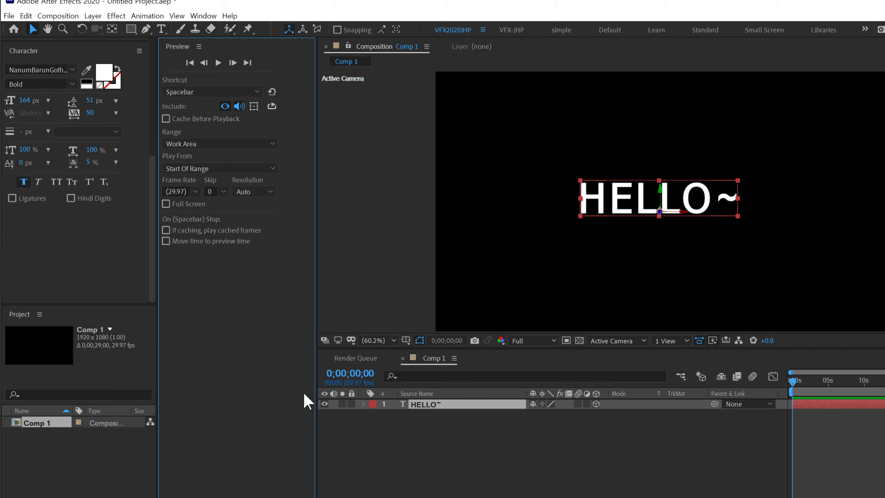
# - Expand the HELLO~ layer's Text and Transform properties and compare the transform options with the layer's 3D setting on and off
pyautogui.click(361, 407)
pyautogui.click(362, 404)
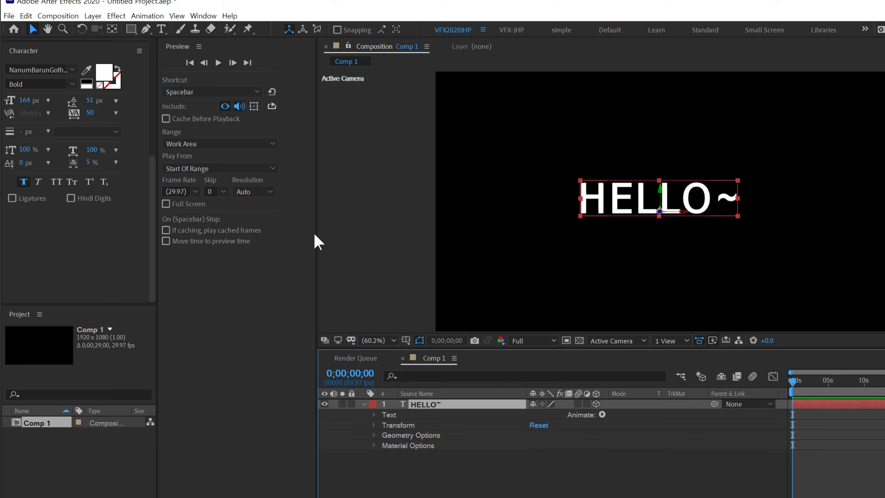
pyautogui.moveTo(316, 238); pyautogui.dragTo(275, 239)
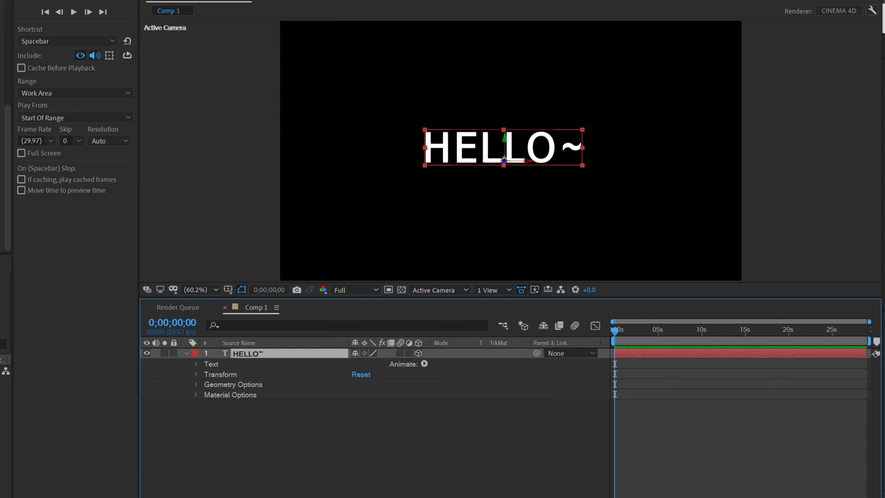
pyautogui.click(196, 364)
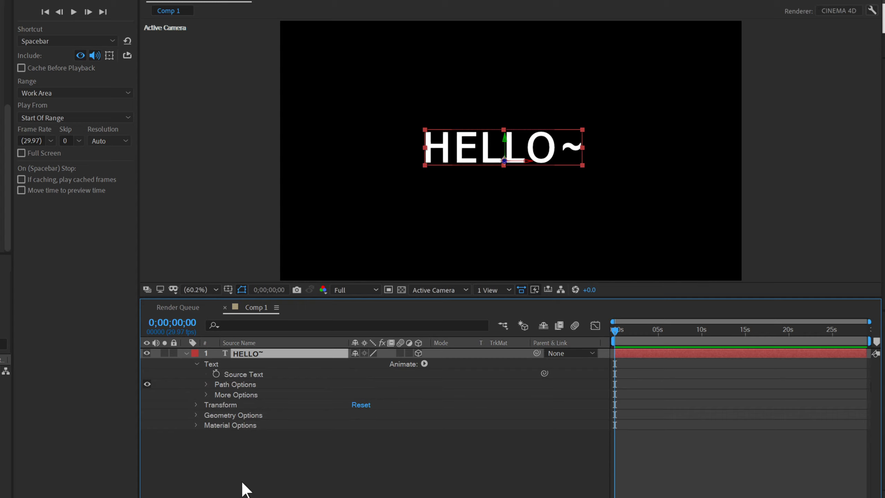
pyautogui.click(197, 404)
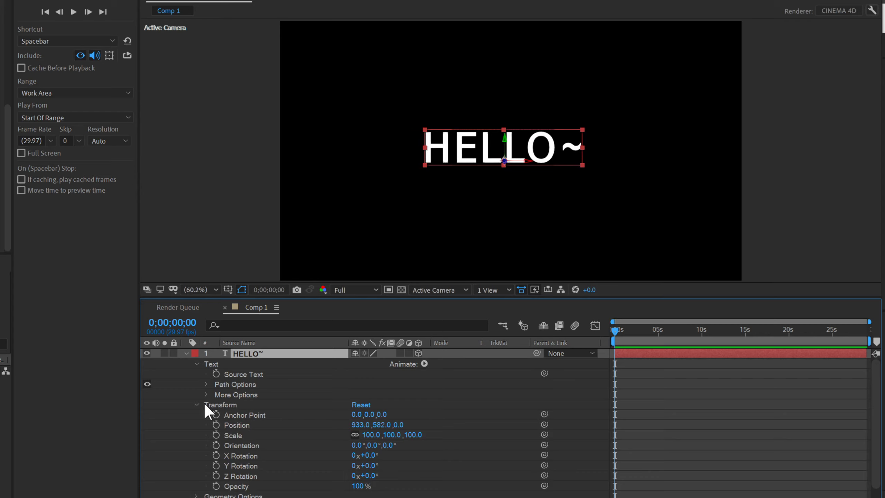
pyautogui.click(418, 353)
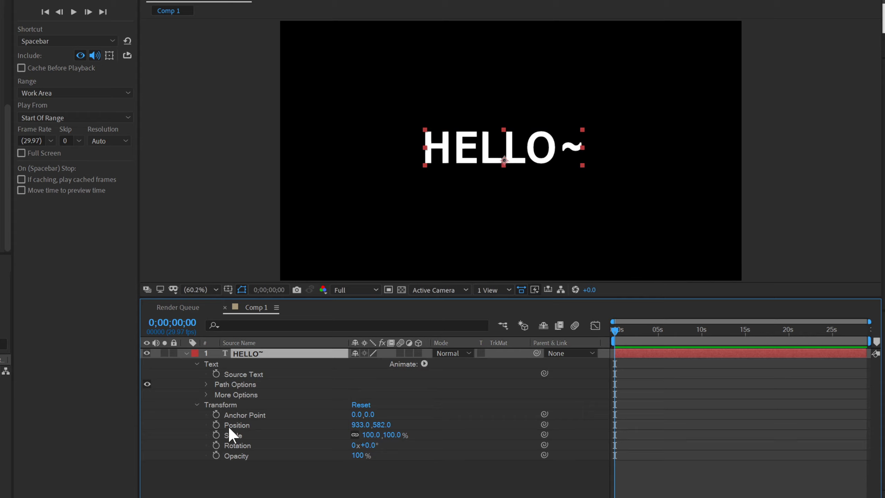
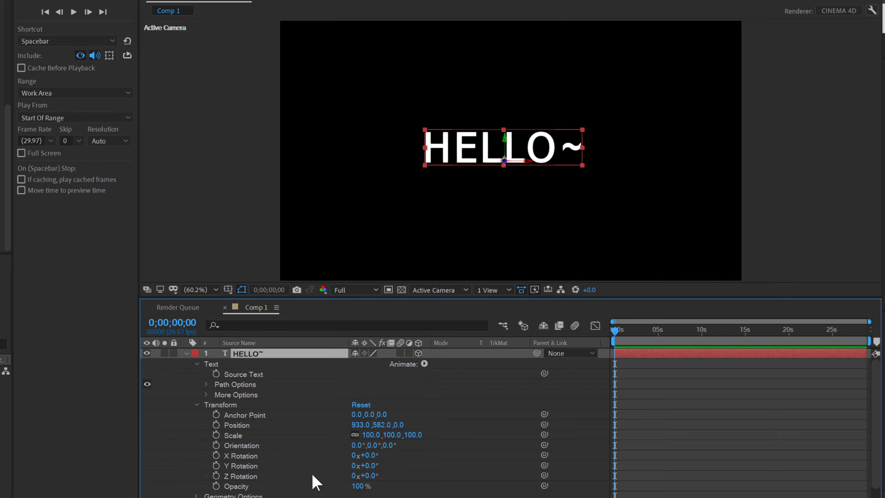
# - Tilt the HELLO~ text in 3D with an X Rotation of -29° and a Y Rotation of -30°
pyautogui.moveTo(370, 457); pyautogui.dragTo(339, 454)
pyautogui.hotkey('ctrl', 'z')
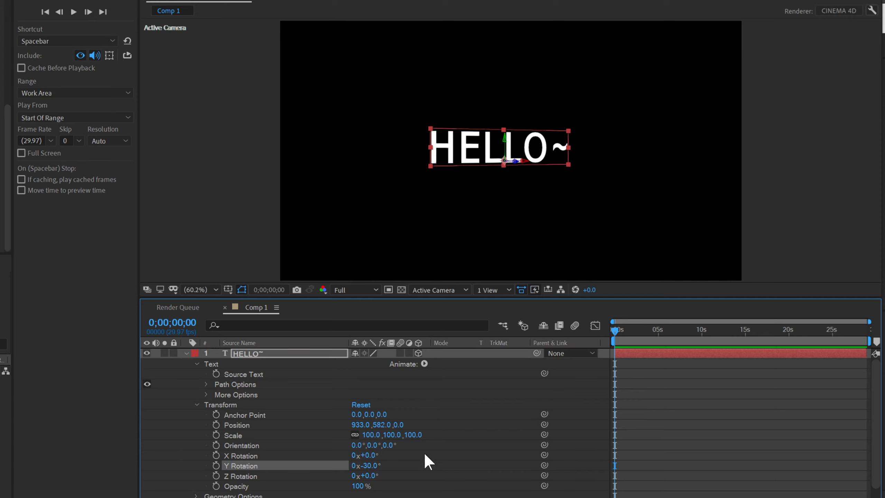
pyautogui.moveTo(366, 455); pyautogui.dragTo(359, 456)
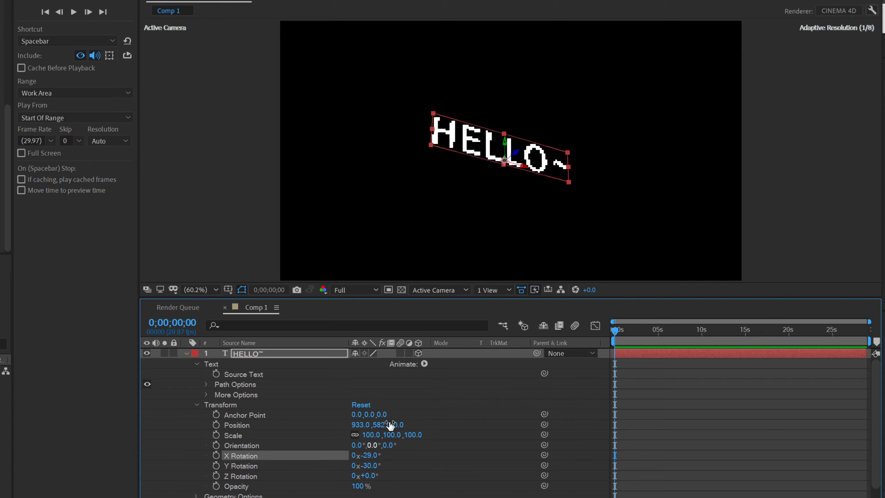
pyautogui.click(501, 188)
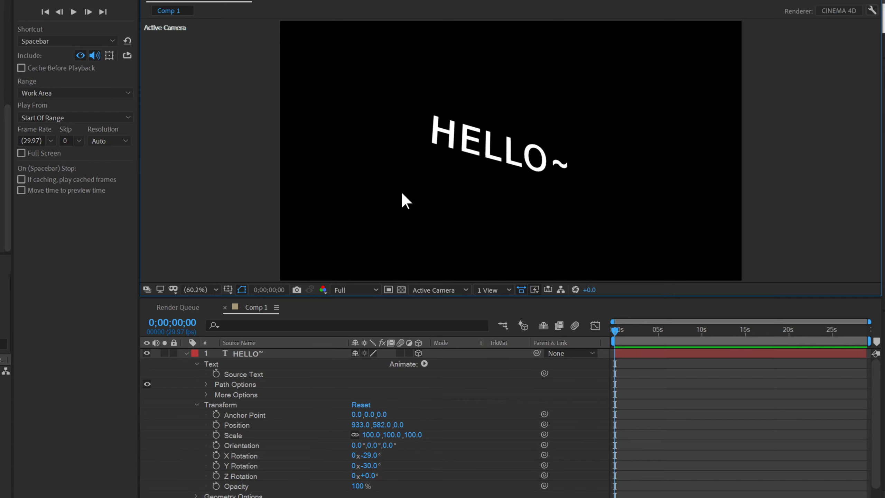
# - Extrude the HELLO~ text by setting its geometry's Extrusion Depth to 84
pyautogui.scroll(-1, 448, 429)
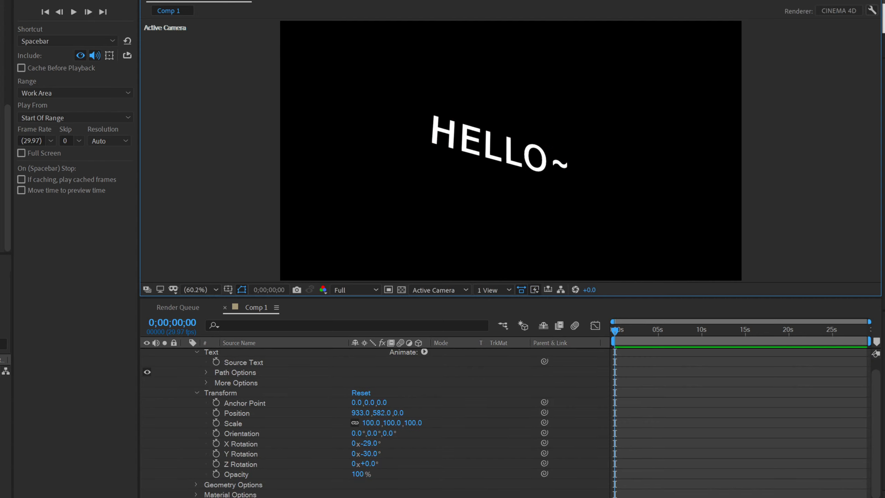
pyautogui.click(196, 485)
pyautogui.scroll(-3, 197, 488)
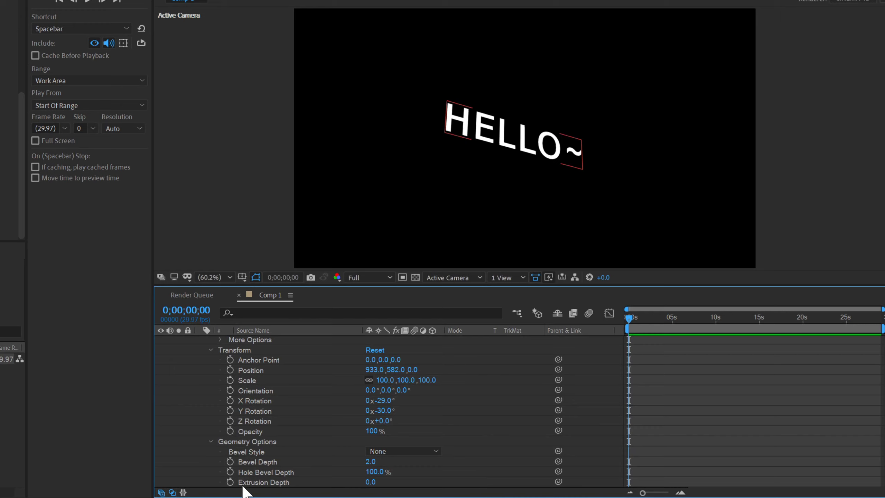
pyautogui.moveTo(370, 482); pyautogui.dragTo(422, 481)
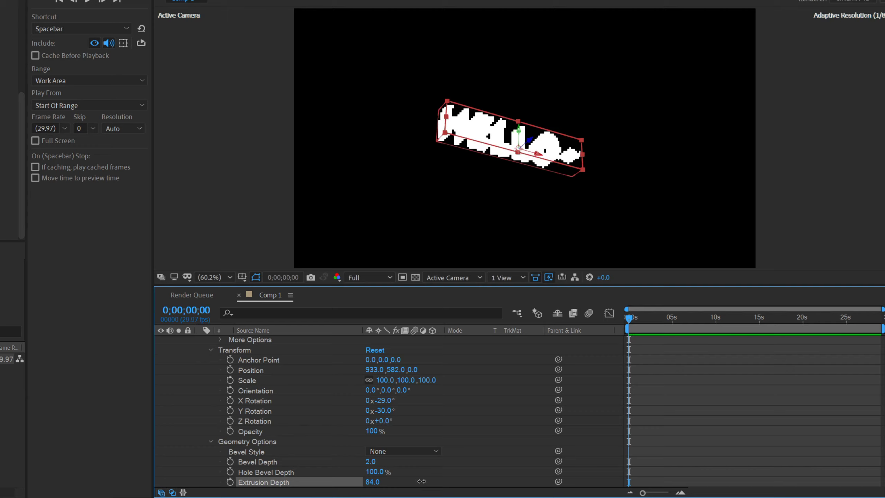
pyautogui.click(592, 177)
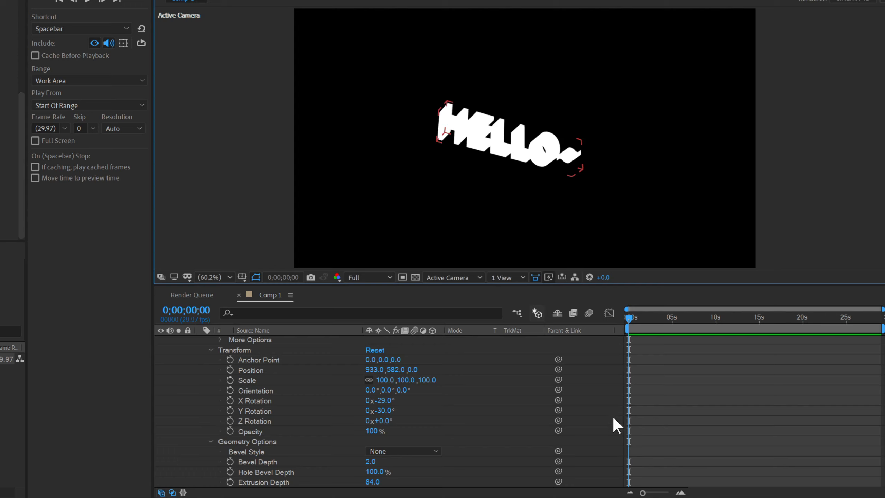
# - Add a front color RGB animator to the HELLO~ text so its front faces are red
pyautogui.scroll(2, 388, 411)
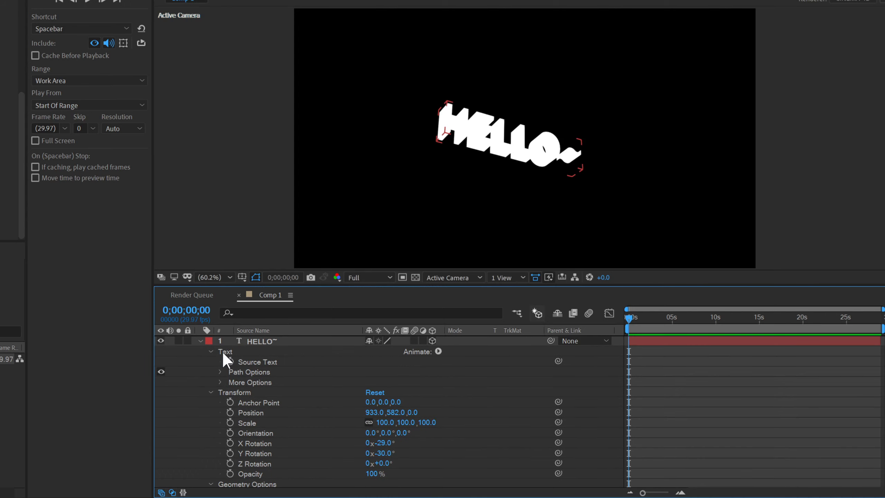
pyautogui.click(438, 351)
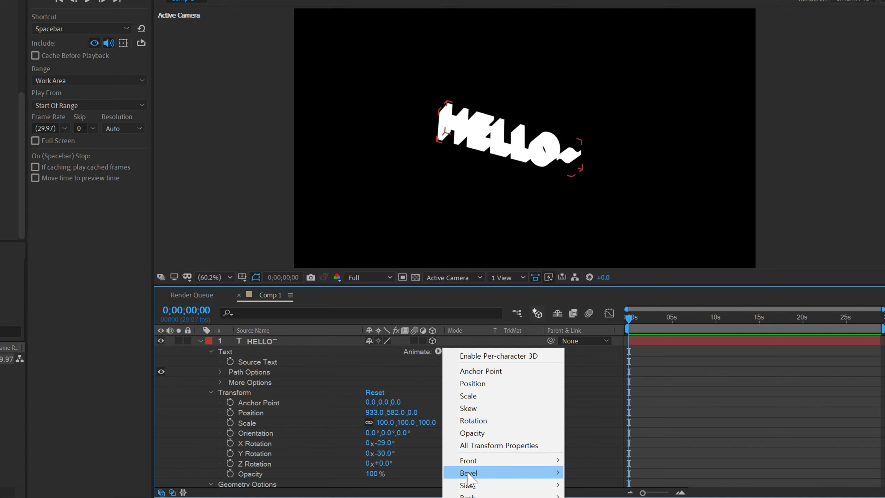
pyautogui.moveTo(496, 485)
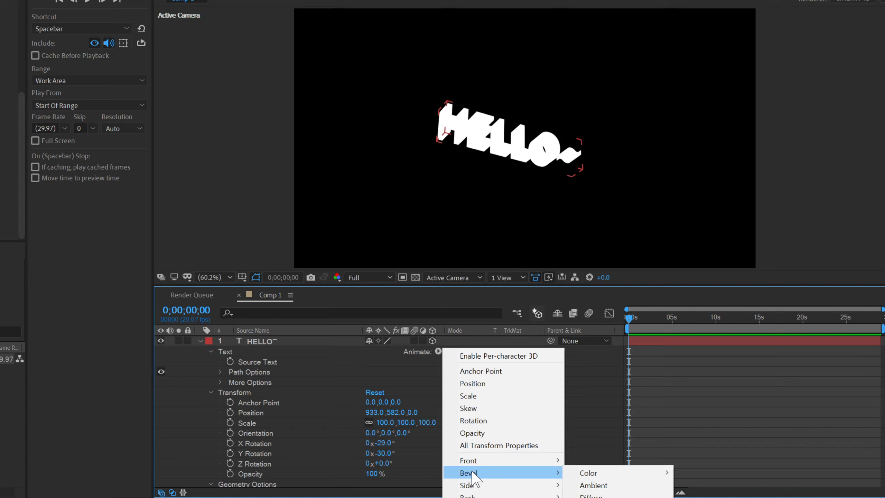
pyautogui.moveTo(468, 494)
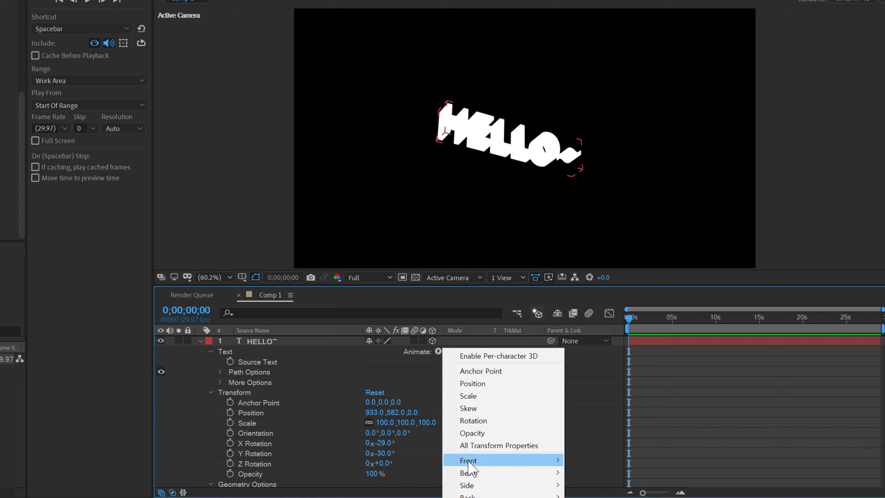
pyautogui.moveTo(469, 463)
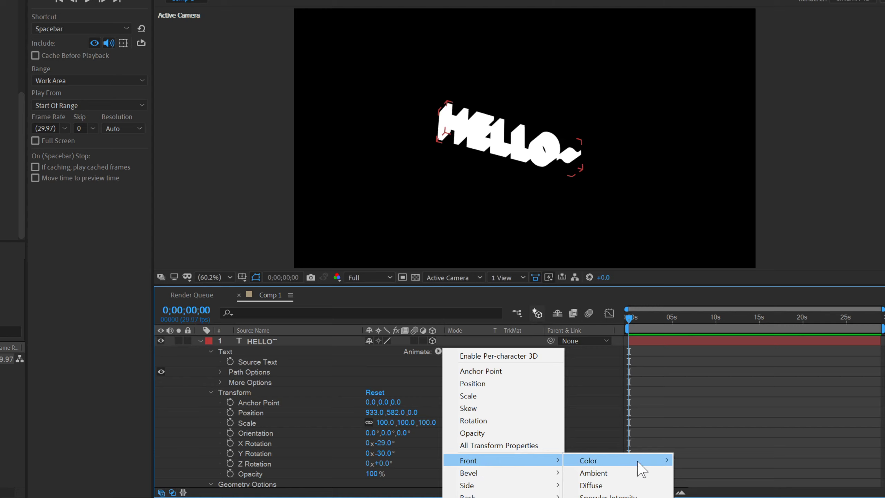
pyautogui.moveTo(632, 469)
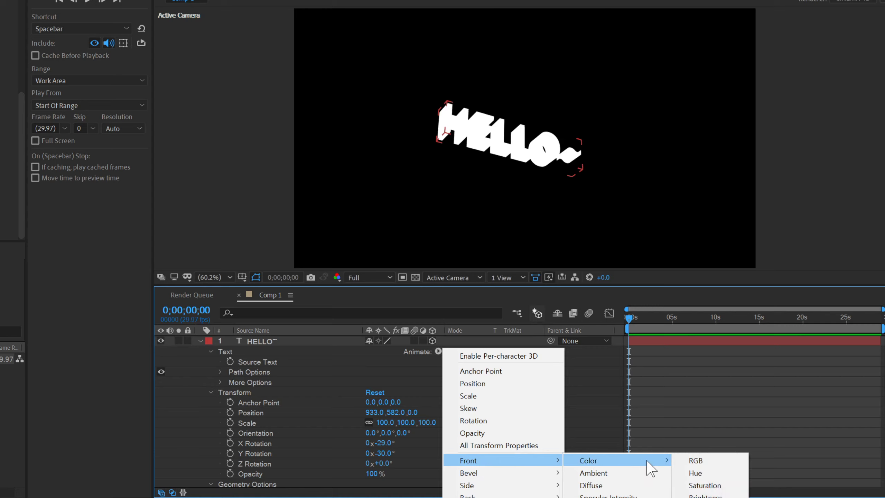
pyautogui.click(697, 461)
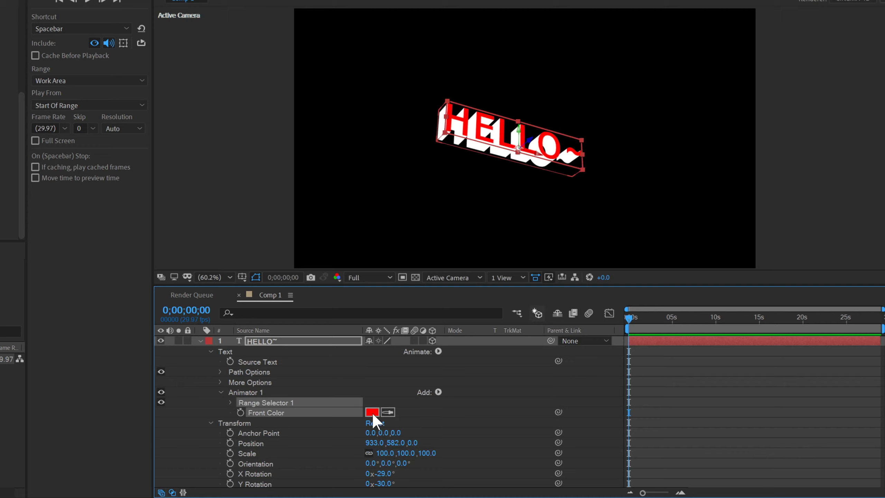
pyautogui.click(505, 197)
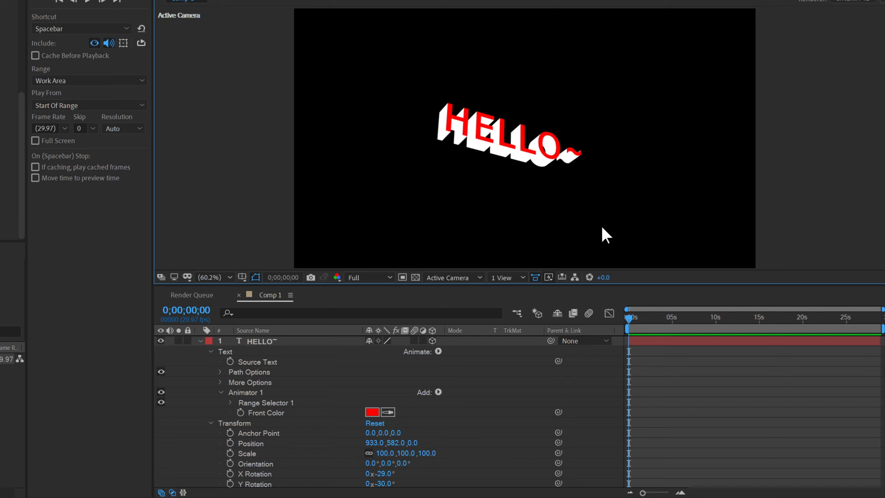
# - Turn the extruded HELLO~ text to an X Rotation of 20° and a Y Rotation of -28°
pyautogui.scroll(-3, 506, 414)
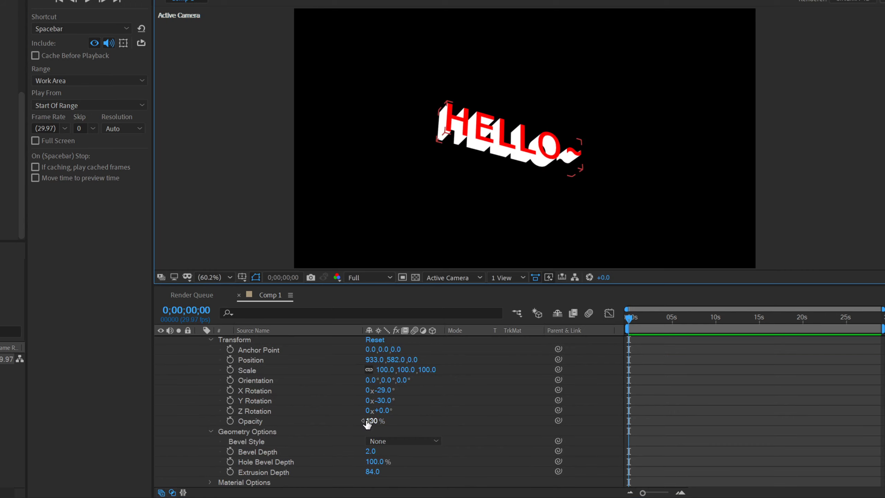
pyautogui.moveTo(384, 401); pyautogui.dragTo(404, 387)
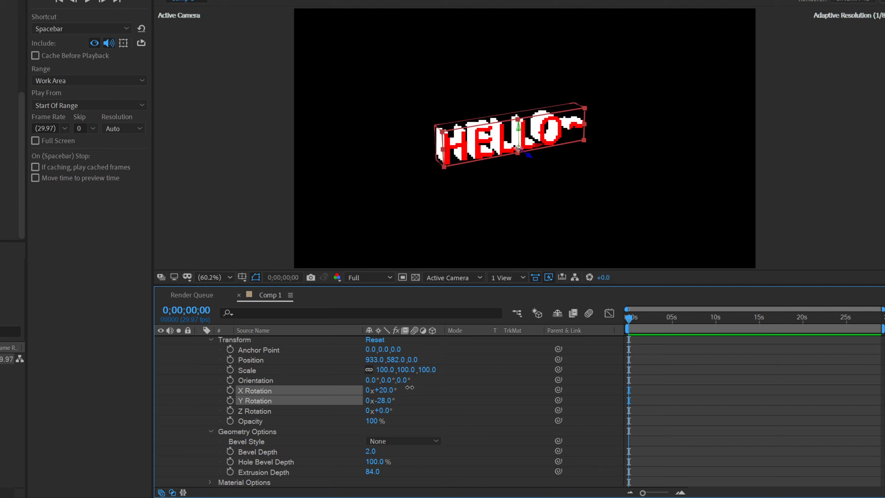
pyautogui.click(557, 192)
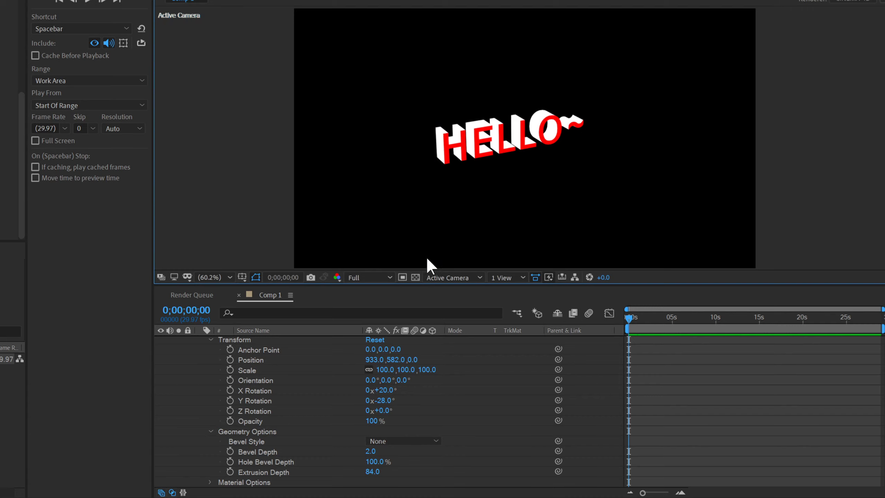
# - Set the HELLO~ text's Y Rotation to 0° and its X Rotation to 1x+0°
pyautogui.click(382, 401)
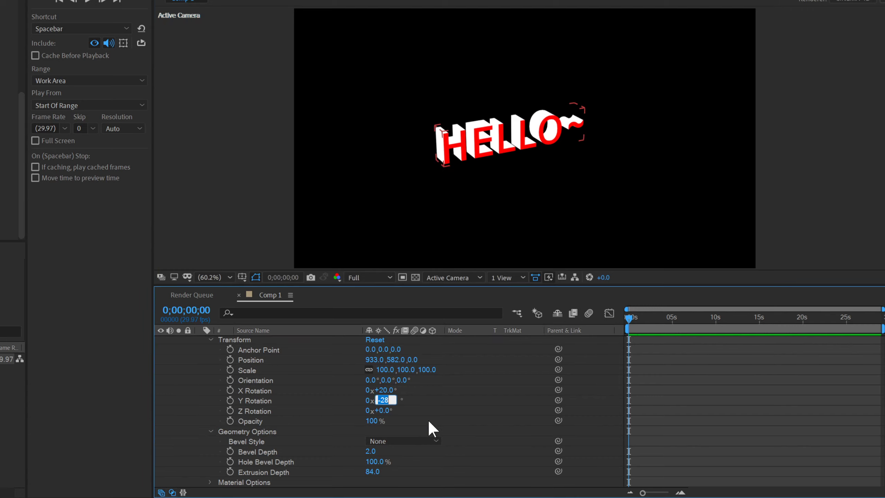
pyautogui.write('0')
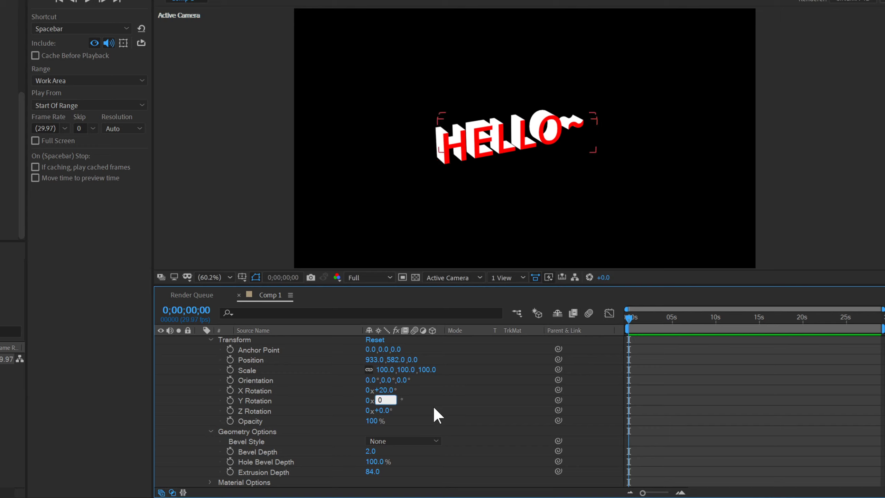
pyautogui.press('Return')
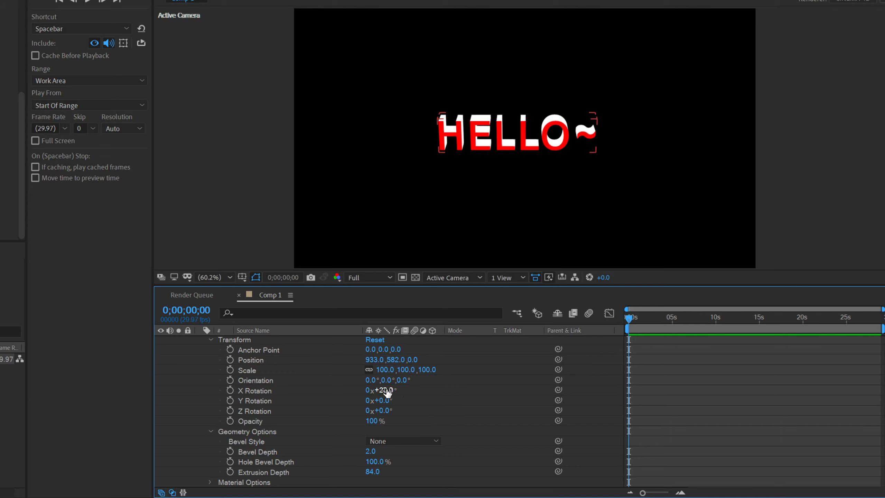
pyautogui.moveTo(385, 389); pyautogui.dragTo(521, 324)
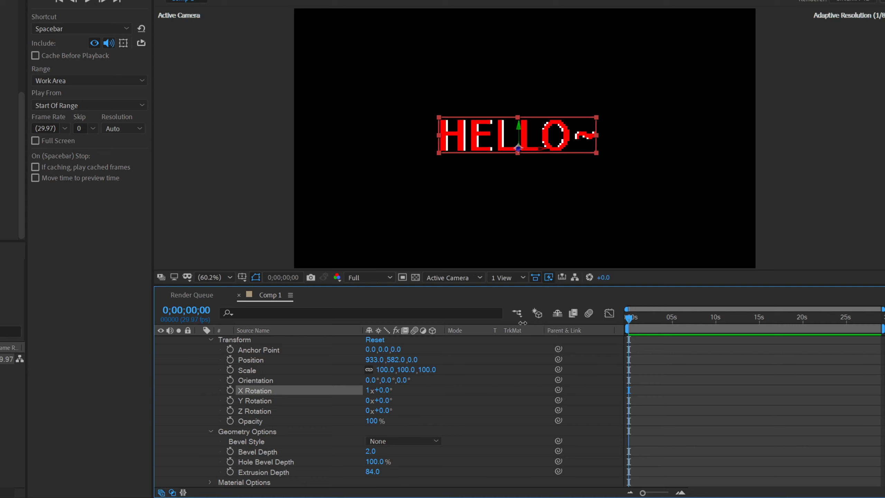
pyautogui.click(489, 389)
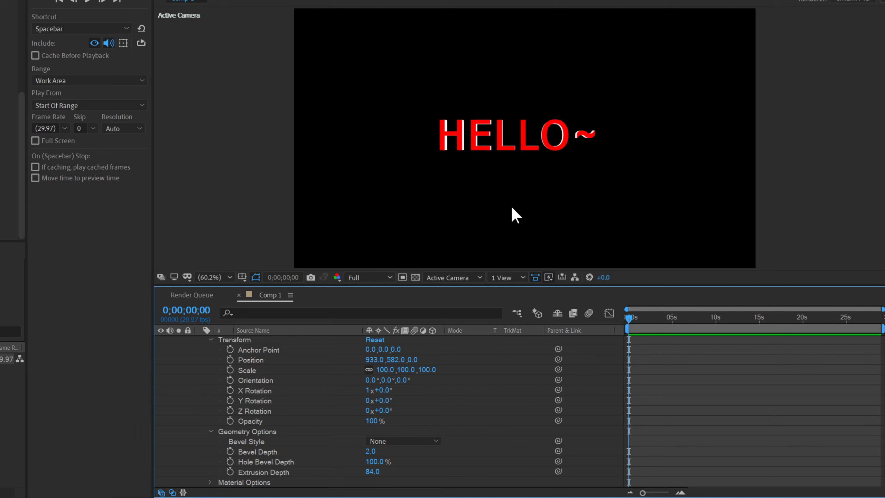
# - Center the HELLO~ text's anchor point at -3.3, -49.8, 33 and turn the text to an X Rotation of 1x+147°
pyautogui.click(495, 152)
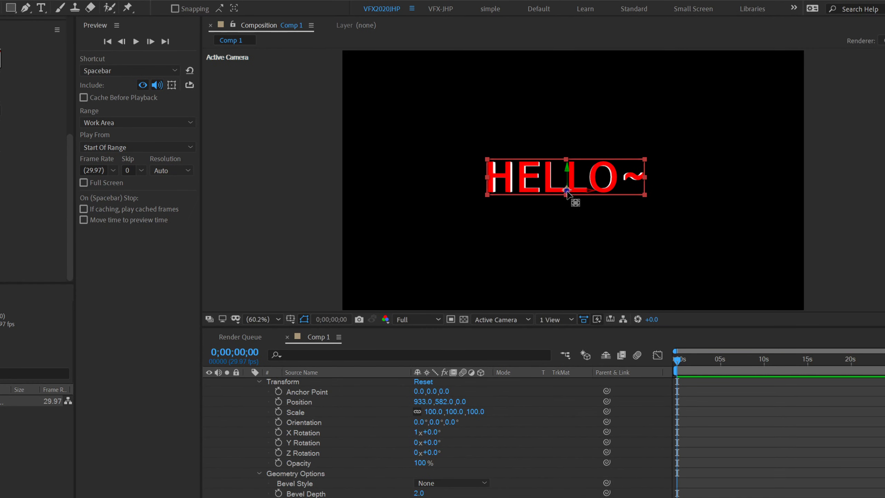
pyautogui.moveTo(566, 190)
pyautogui.mouseDown()
pyautogui.moveTo(574, 154)
pyautogui.moveTo(465, 147)
pyautogui.moveTo(463, 206)
pyautogui.moveTo(544, 227)
pyautogui.moveTo(566, 199)
pyautogui.moveTo(567, 179)
pyautogui.mouseUp()
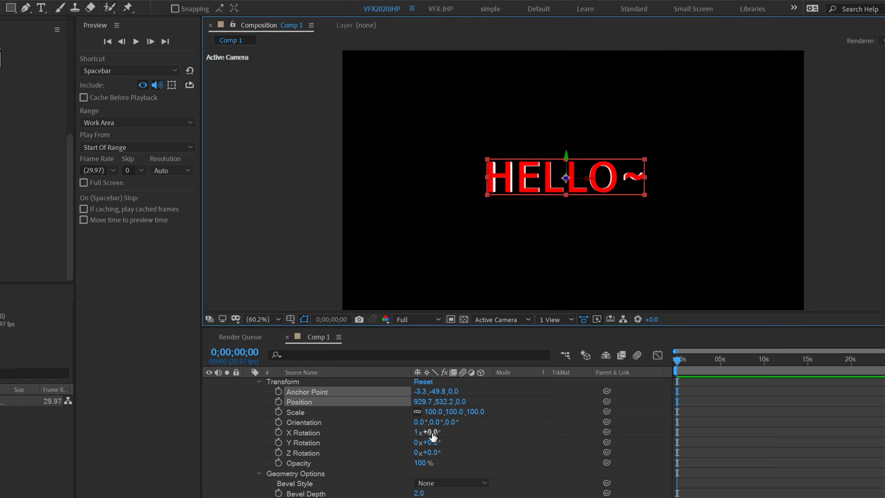
pyautogui.moveTo(430, 433); pyautogui.dragTo(476, 423)
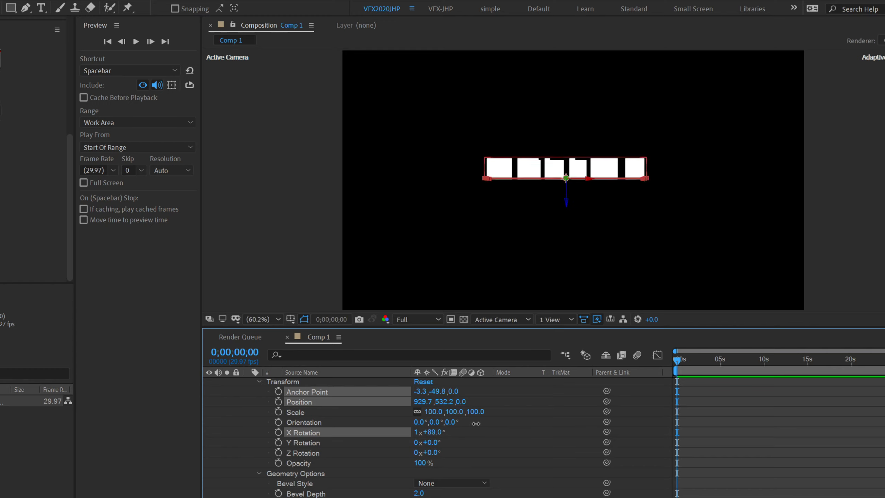
pyautogui.click(476, 431)
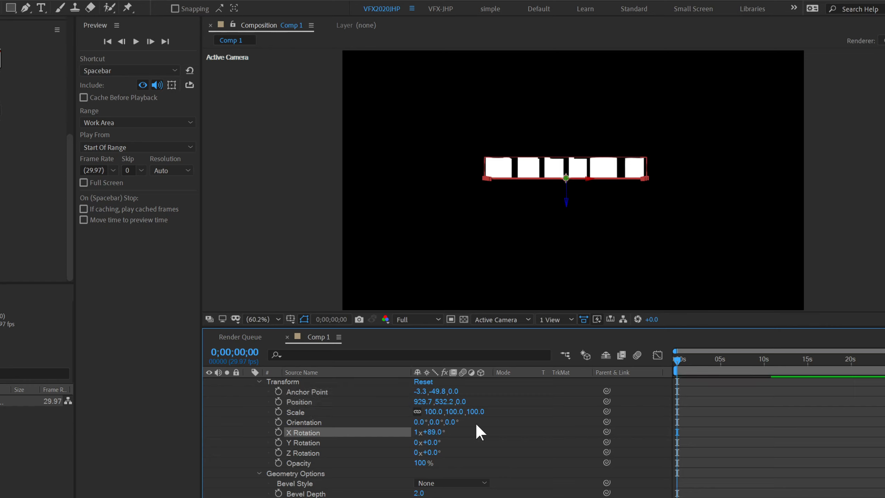
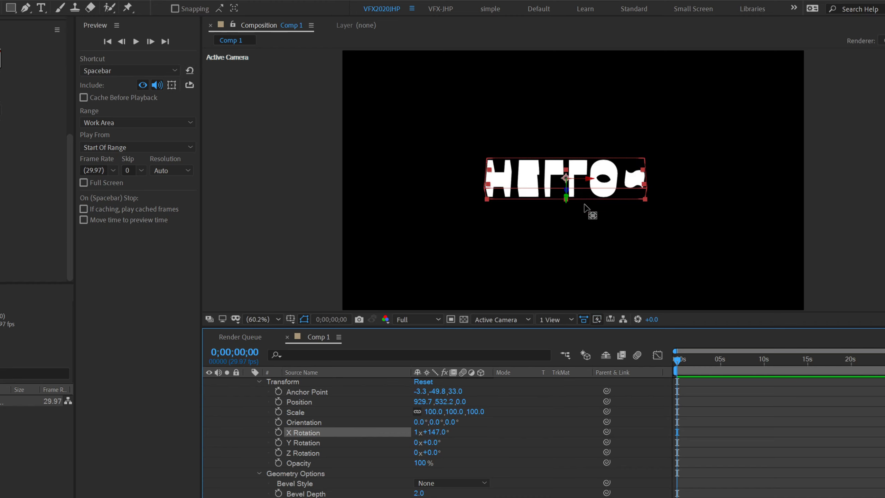
# - Add a back color RGB animator to the HELLO~ text
pyautogui.scroll(3, 506, 449)
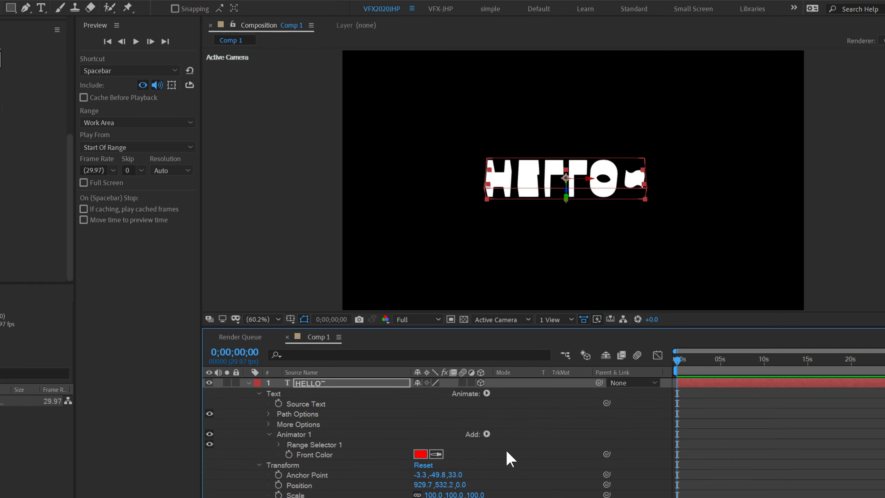
pyautogui.click(486, 393)
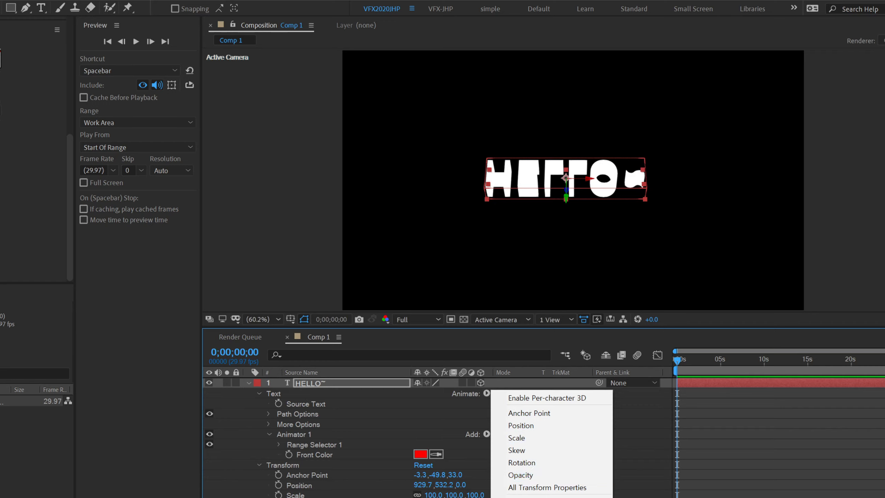
pyautogui.click(675, 1)
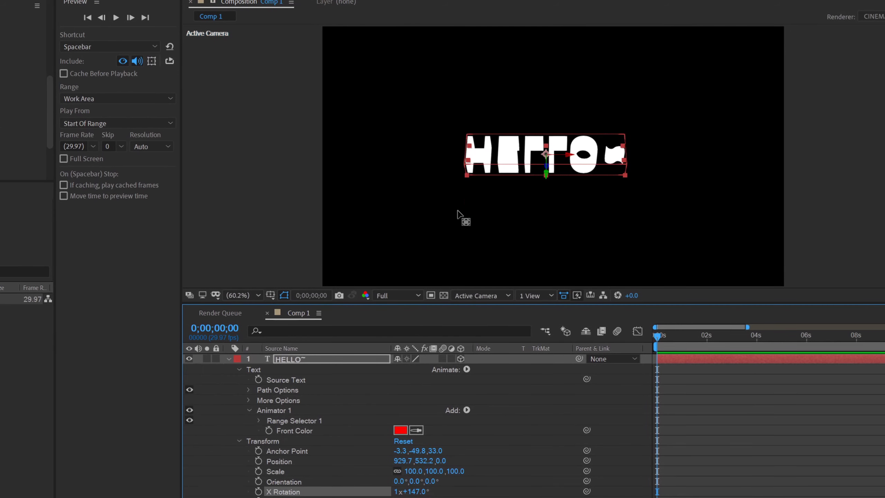
pyautogui.click(467, 370)
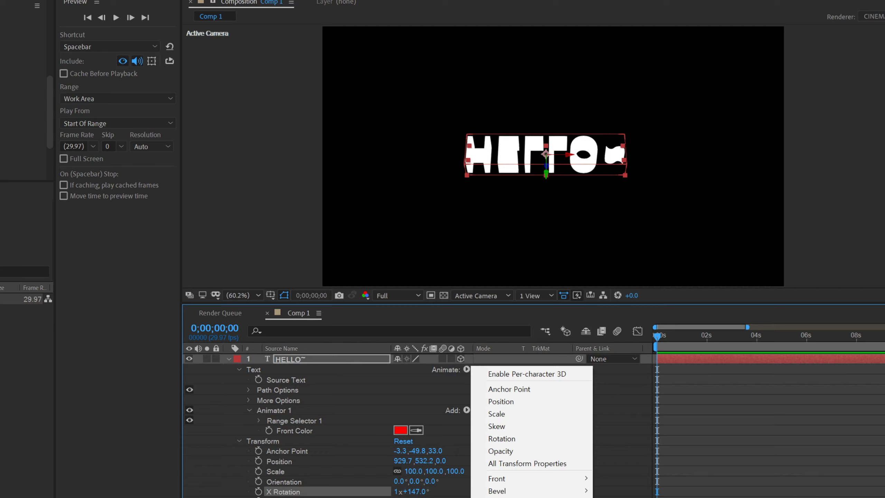
pyautogui.click(732, 497)
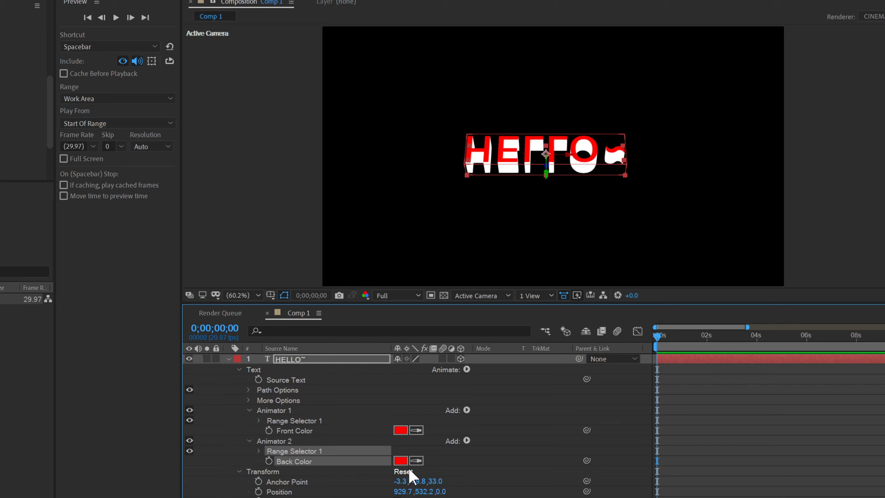
# - Set the HELLO~ text's Back Color to the light blue 00C6FF
pyautogui.click(467, 440)
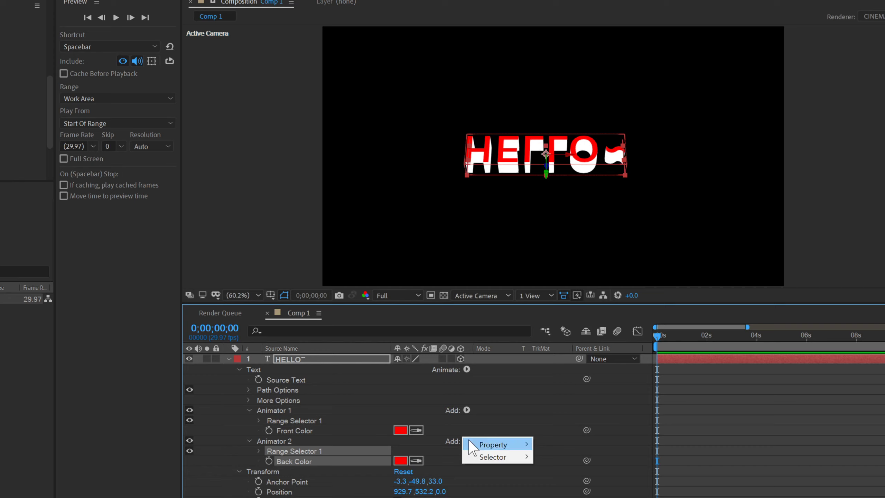
pyautogui.moveTo(522, 446)
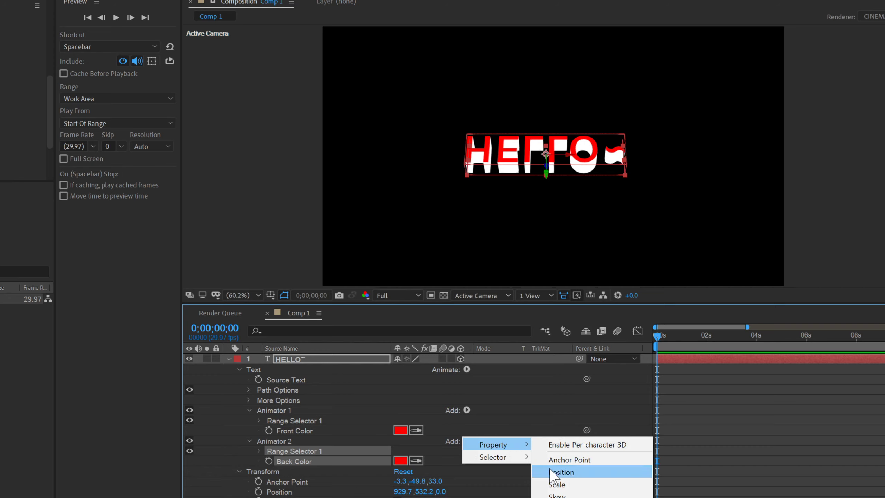
pyautogui.click(510, 412)
pyautogui.click(400, 459)
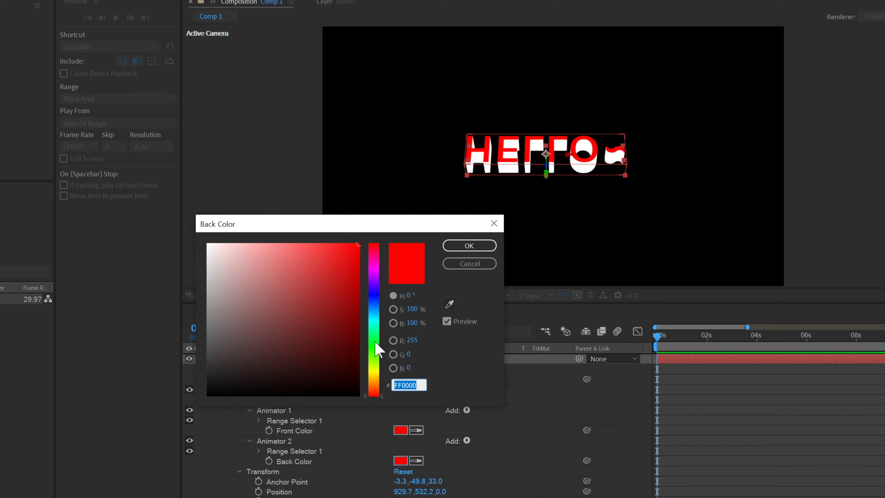
pyautogui.moveTo(376, 342); pyautogui.dragTo(377, 318)
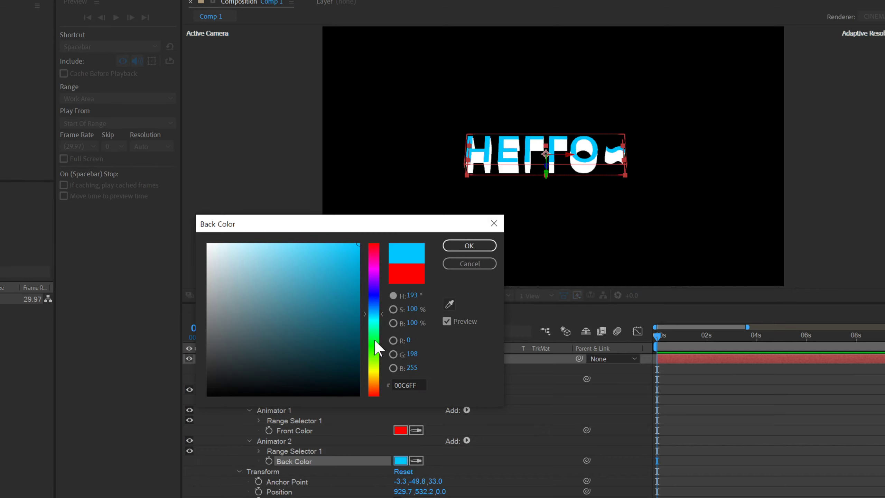
pyautogui.click(468, 244)
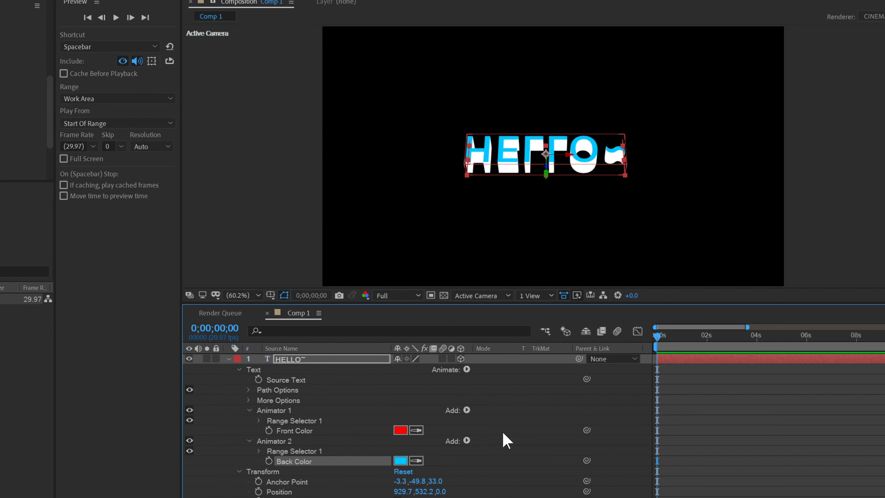
# - Collapse both text animators and turn the HELLO~ text to an X Rotation of 1x+342° and a Y Rotation of -6°
pyautogui.click(249, 409)
pyautogui.click(249, 420)
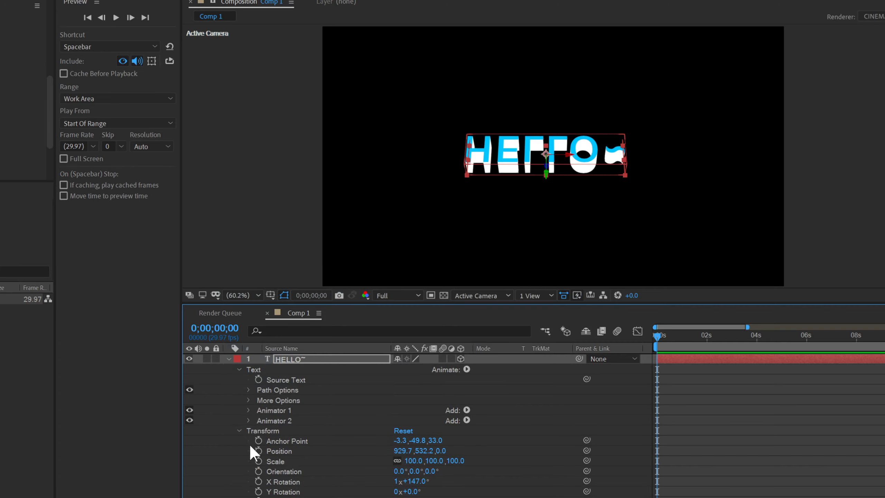
pyautogui.scroll(-3, 486, 466)
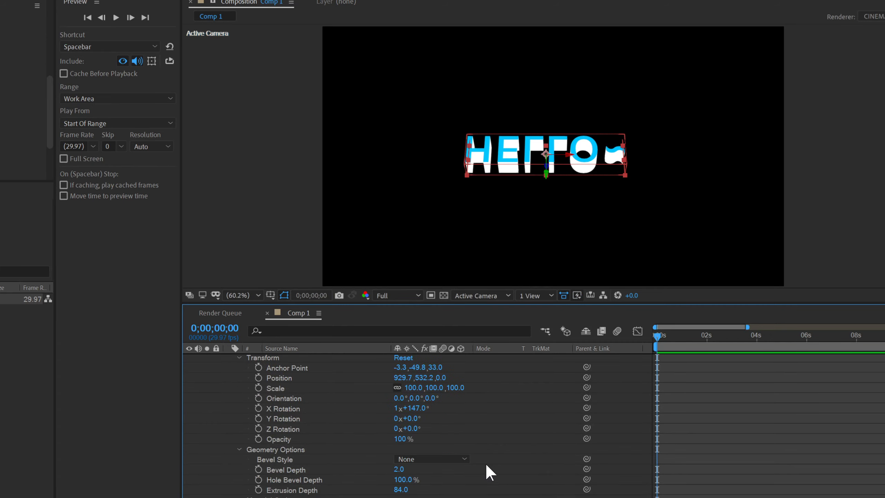
pyautogui.moveTo(411, 408); pyautogui.dragTo(523, 389)
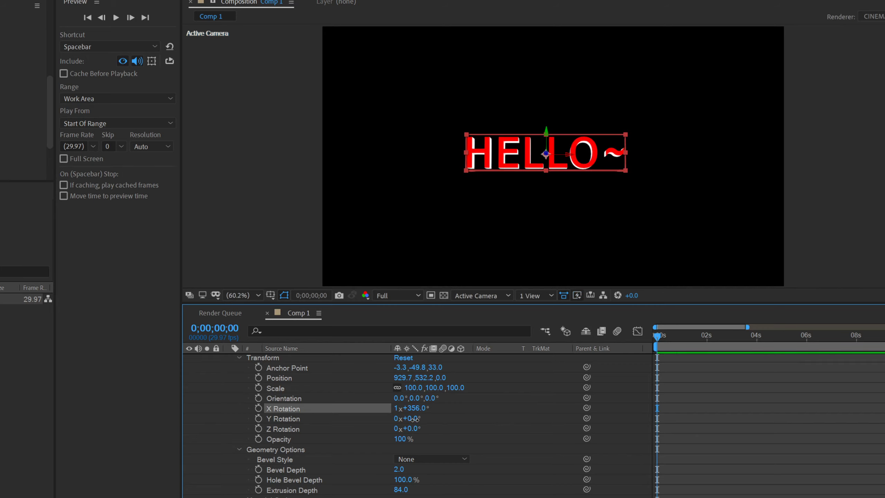
pyautogui.moveTo(413, 418)
pyautogui.mouseDown()
pyautogui.moveTo(445, 416)
pyautogui.moveTo(397, 417)
pyautogui.moveTo(455, 405)
pyautogui.moveTo(318, 406)
pyautogui.moveTo(434, 404)
pyautogui.moveTo(410, 405)
pyautogui.moveTo(418, 406)
pyautogui.moveTo(399, 419)
pyautogui.moveTo(420, 418)
pyautogui.moveTo(368, 411)
pyautogui.moveTo(453, 403)
pyautogui.moveTo(409, 408)
pyautogui.mouseUp()
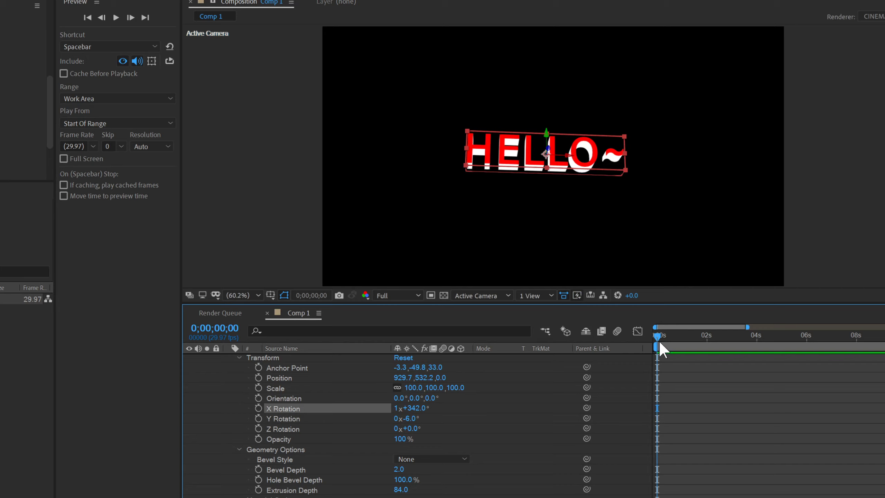
# - Animate the HELLO~ text's Y Rotation with a keyframe at 0;00;00;00 and one of 39° at 0;00;07;28
pyautogui.moveTo(660, 344)
pyautogui.mouseDown()
pyautogui.moveTo(850, 341)
pyautogui.moveTo(684, 353)
pyautogui.moveTo(813, 353)
pyautogui.moveTo(850, 340)
pyautogui.moveTo(648, 353)
pyautogui.mouseUp()
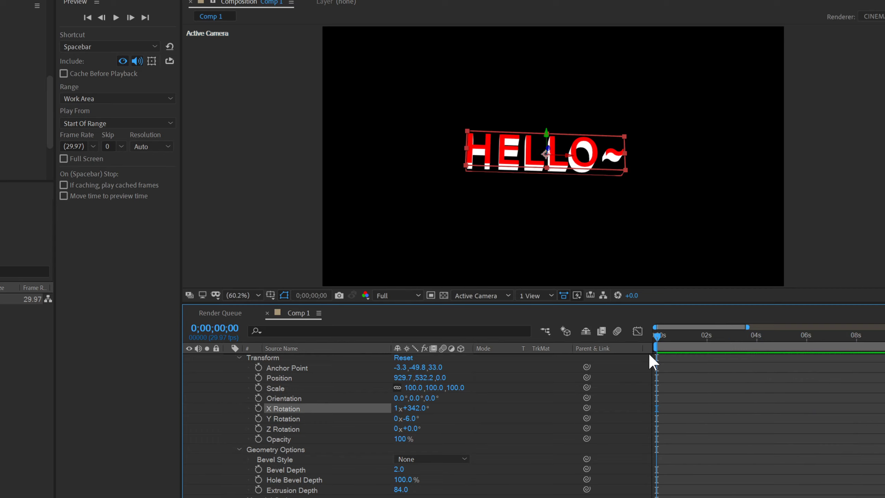
pyautogui.click(258, 418)
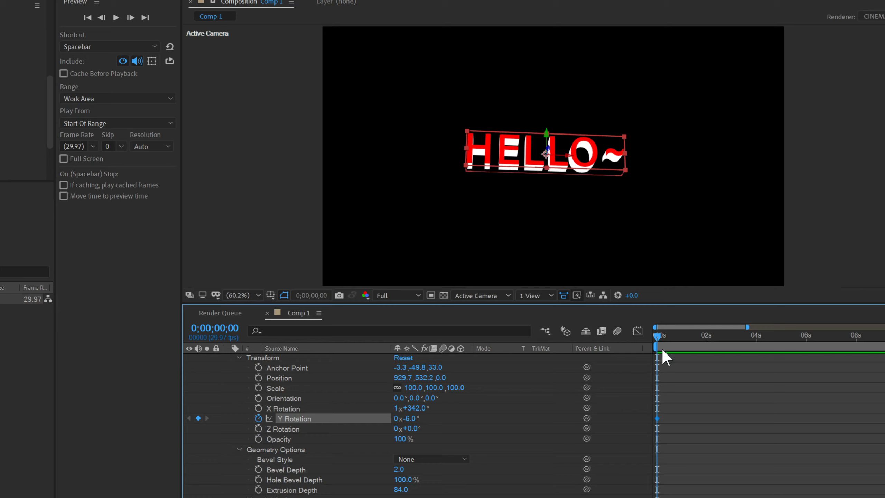
pyautogui.moveTo(658, 333); pyautogui.dragTo(856, 343)
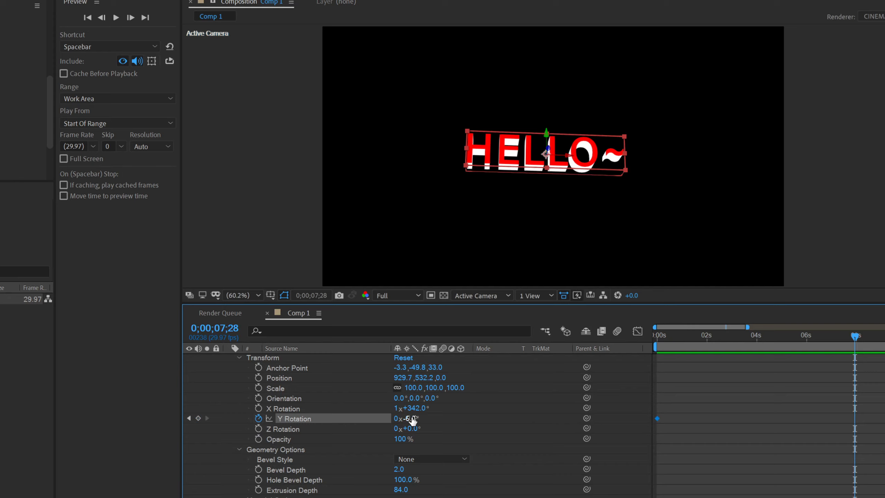
pyautogui.moveTo(412, 420); pyautogui.dragTo(432, 416)
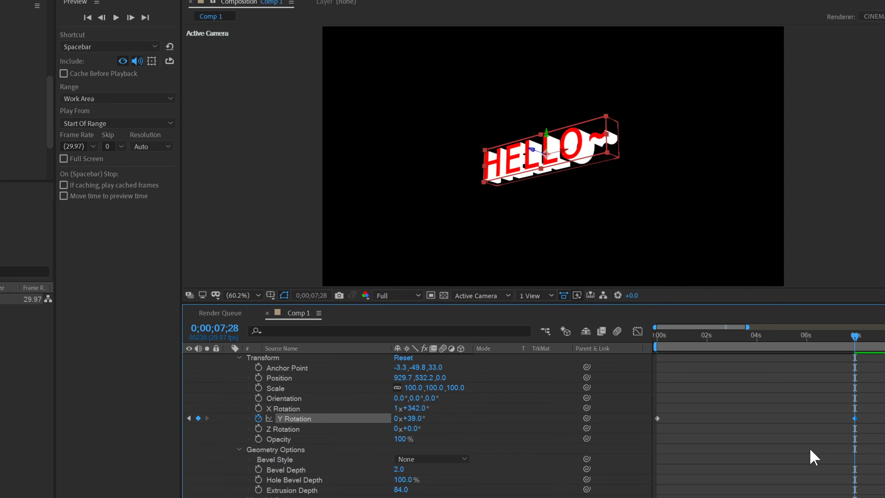
# - Animate the HELLO~ text's X Rotation with a keyframe at 0;00;00;00 and one of 0x+342° at 0;00;07;28
pyautogui.moveTo(857, 341); pyautogui.dragTo(651, 363)
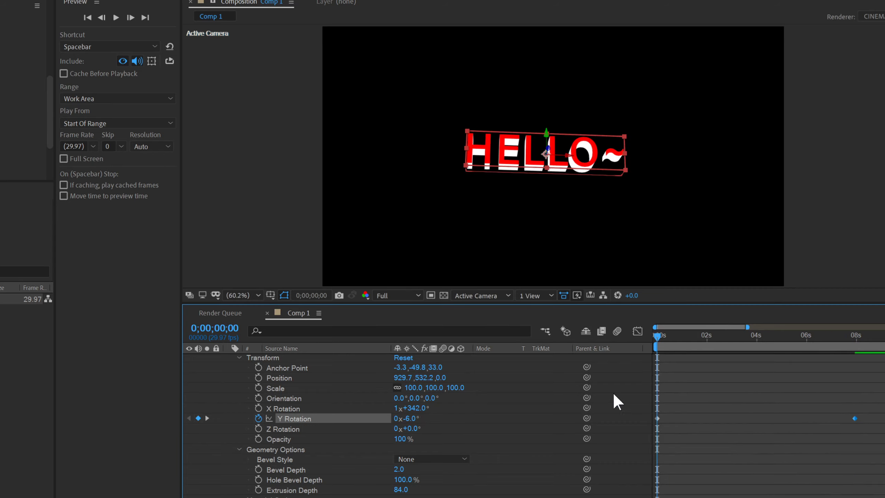
pyautogui.click(258, 407)
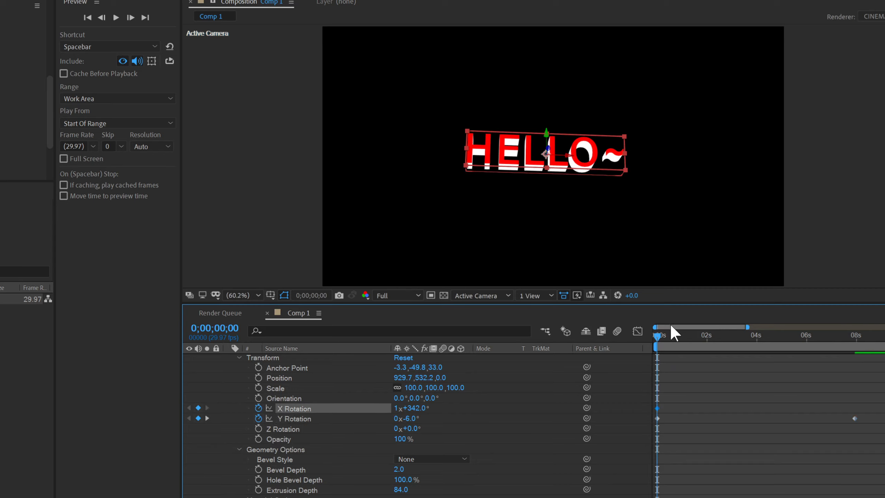
pyautogui.moveTo(661, 344); pyautogui.dragTo(855, 349)
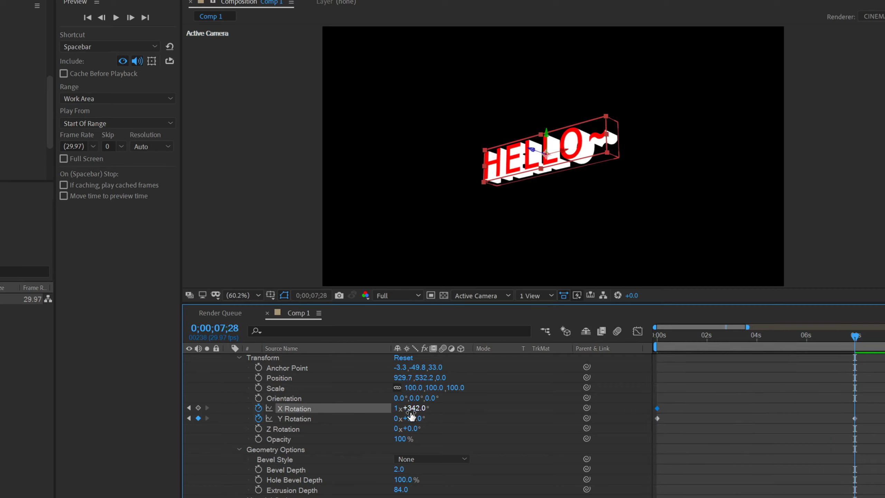
pyautogui.click(396, 408)
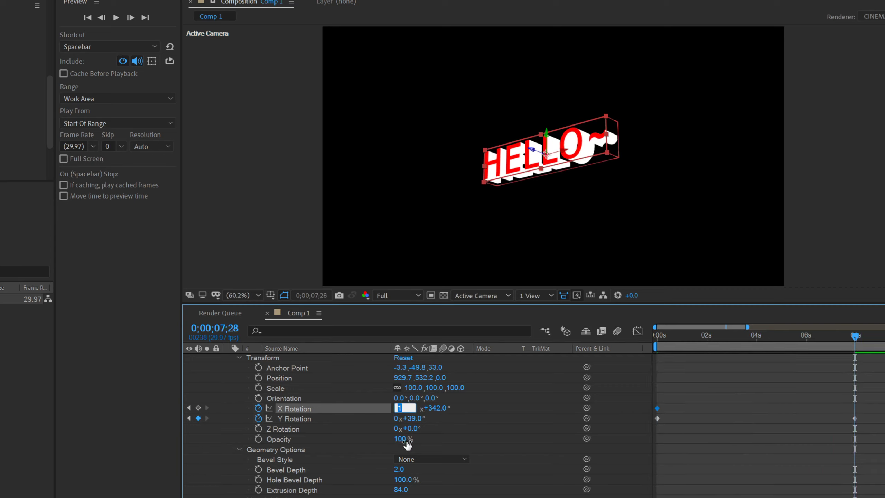
pyautogui.write('0')
pyautogui.press('Return')
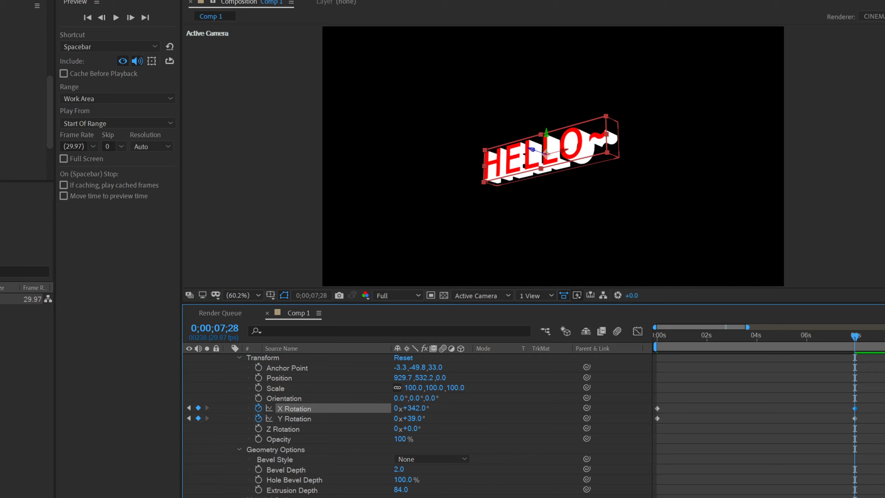
# - Play a preview of the HELLO~ text's rotation animation from the start of the composition
pyautogui.moveTo(853, 337); pyautogui.dragTo(653, 355)
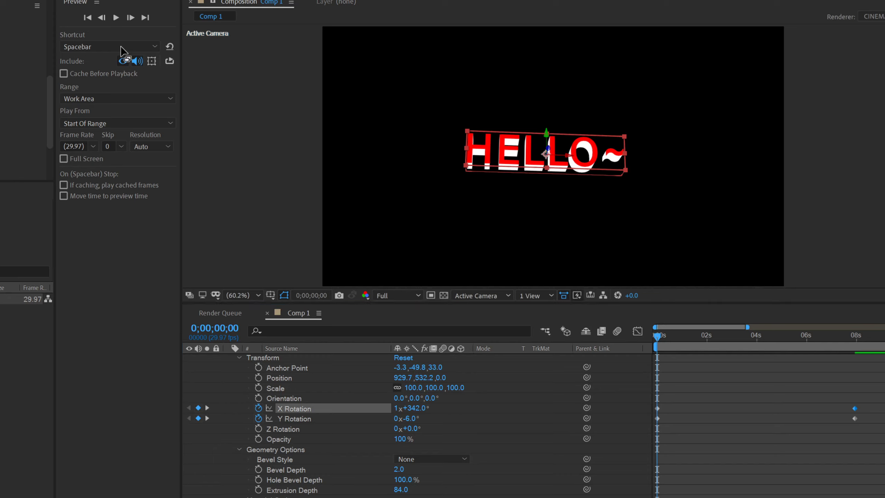
pyautogui.click(101, 16)
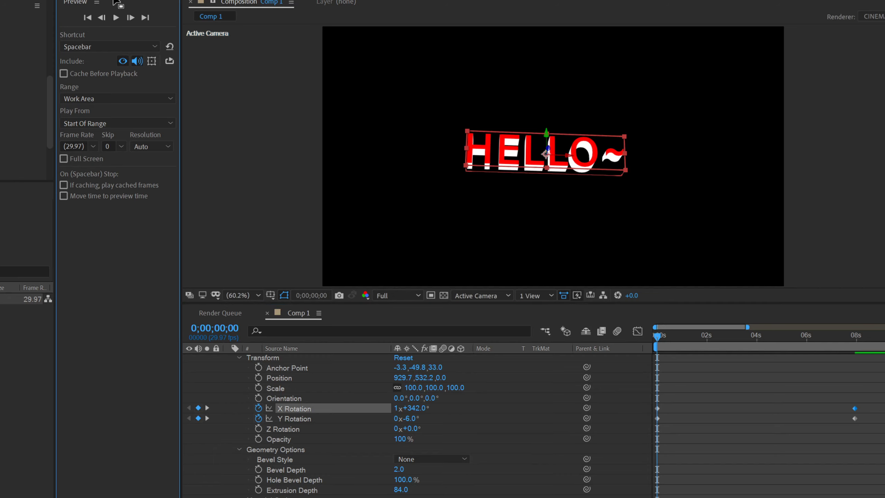
pyautogui.click(99, 2)
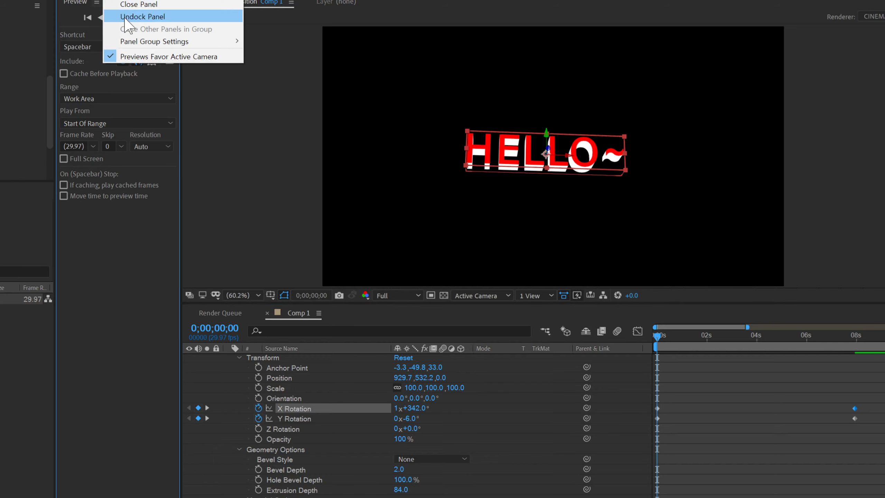
pyautogui.click(98, 2)
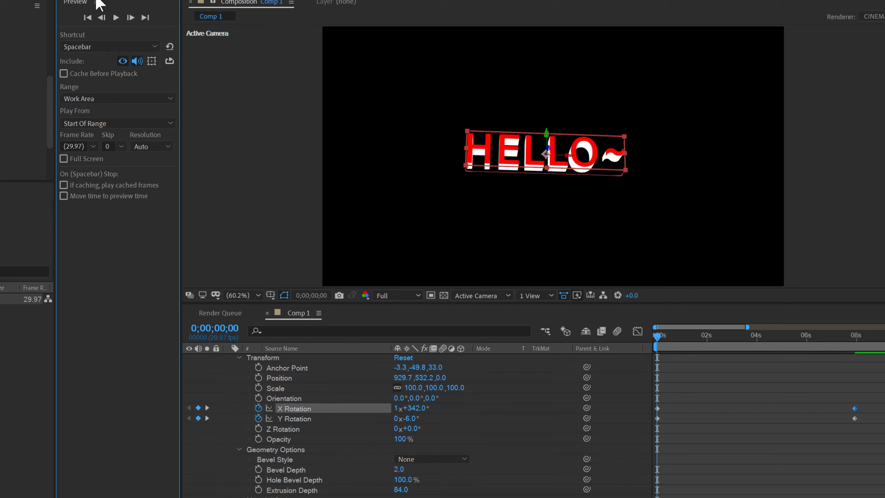
pyautogui.click(116, 18)
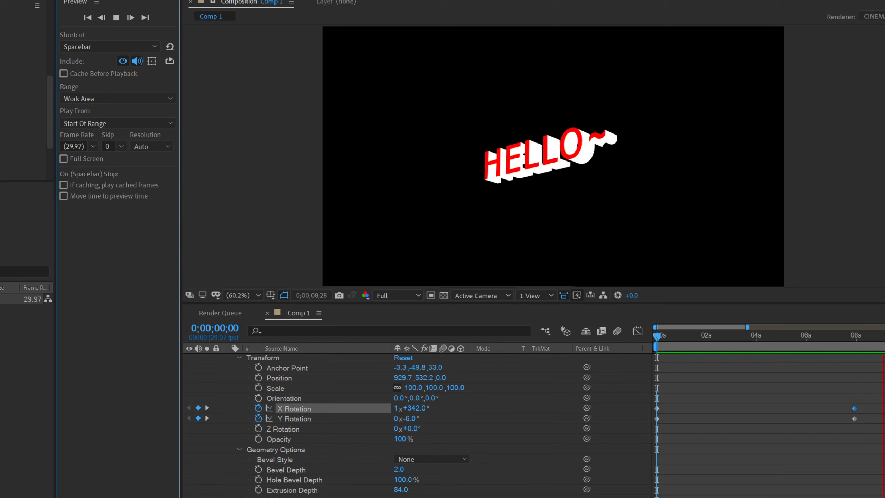
# - Shorten the work area so that it ends just after the final rotation keyframes, at about 8 seconds
pyautogui.moveTo(747, 327); pyautogui.dragTo(884, 327)
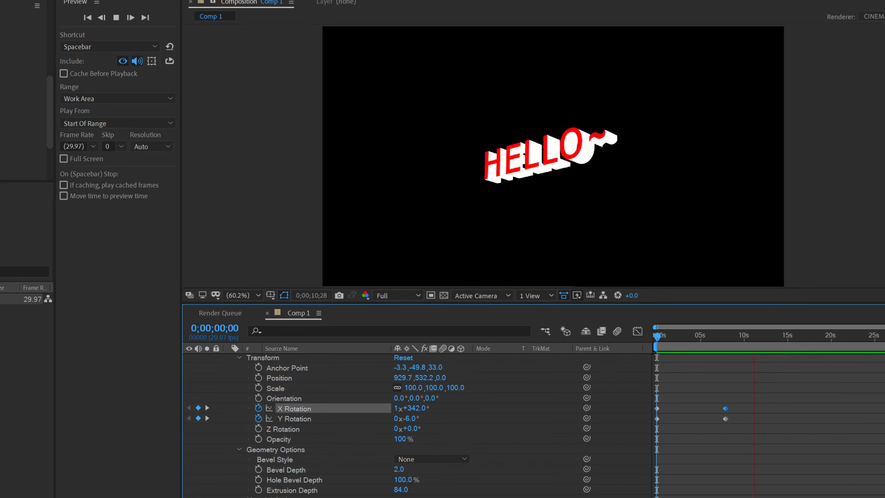
pyautogui.moveTo(883, 347); pyautogui.dragTo(730, 347)
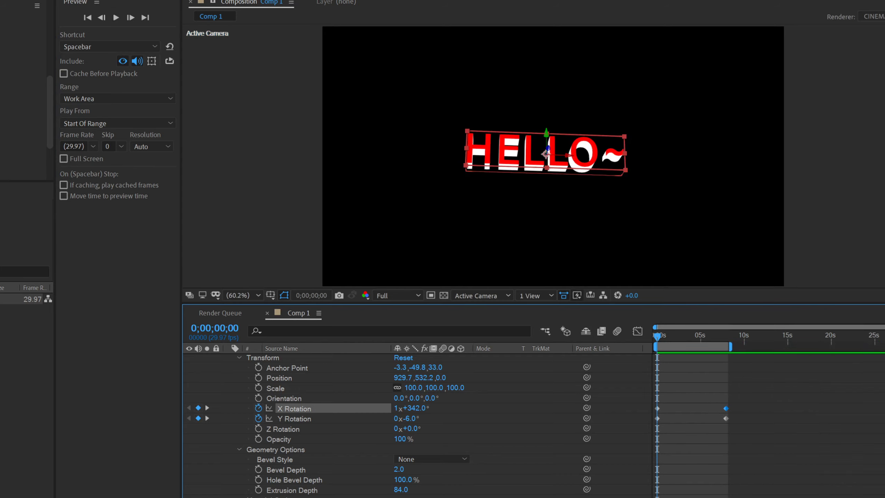
# - Play a preview of the HELLO~ text's rotation within the shortened work area, then stop playback
pyautogui.click(117, 15)
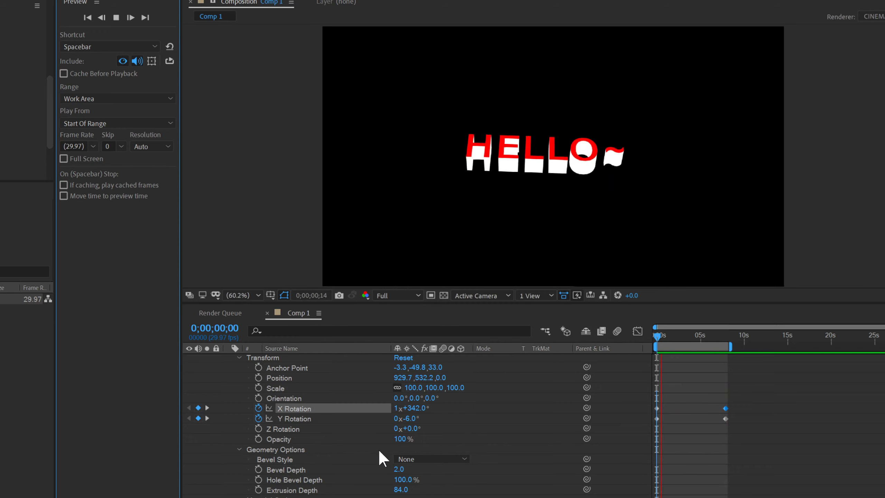
pyautogui.click(116, 17)
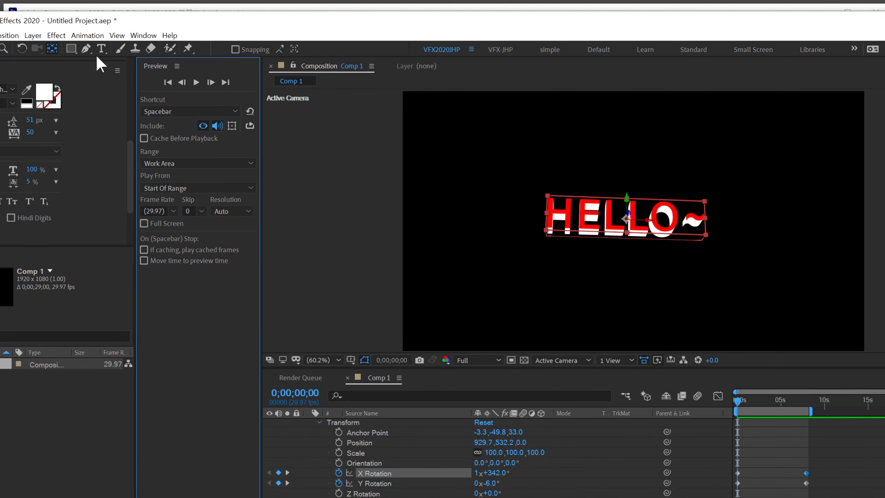
# - Draw a blue rectangle with an 8 px green stroke on a new shape layer over the text and make that layer 3D
pyautogui.click(69, 49)
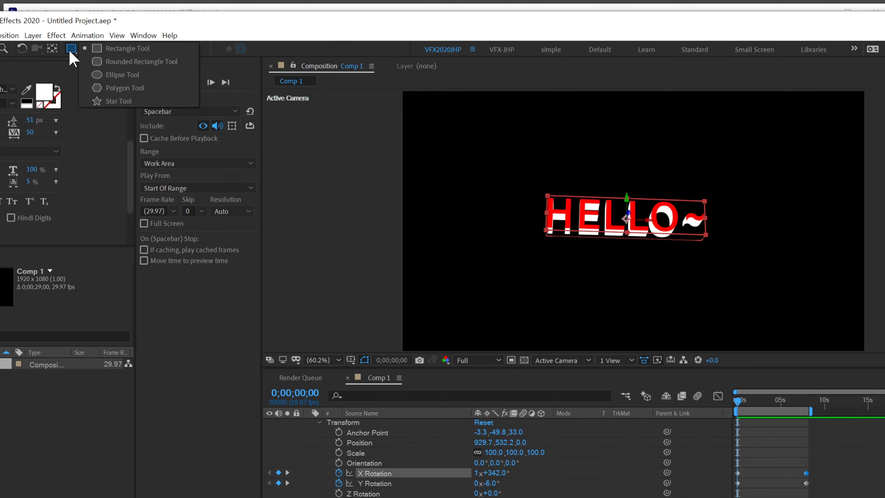
pyautogui.click(125, 51)
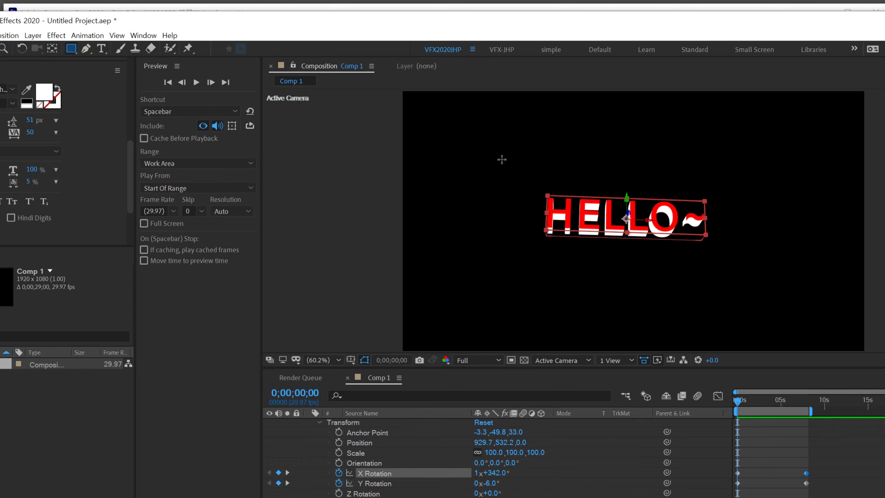
pyautogui.moveTo(476, 145); pyautogui.dragTo(588, 250)
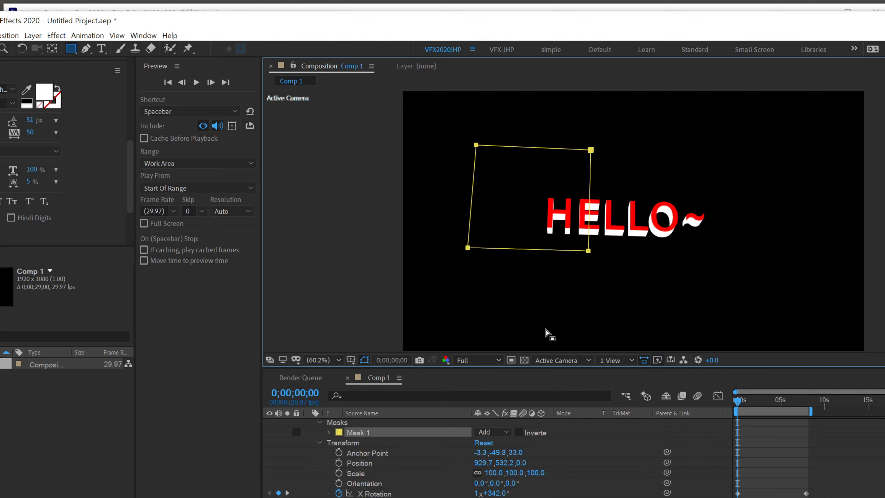
pyautogui.hotkey('ctrl', 'z')
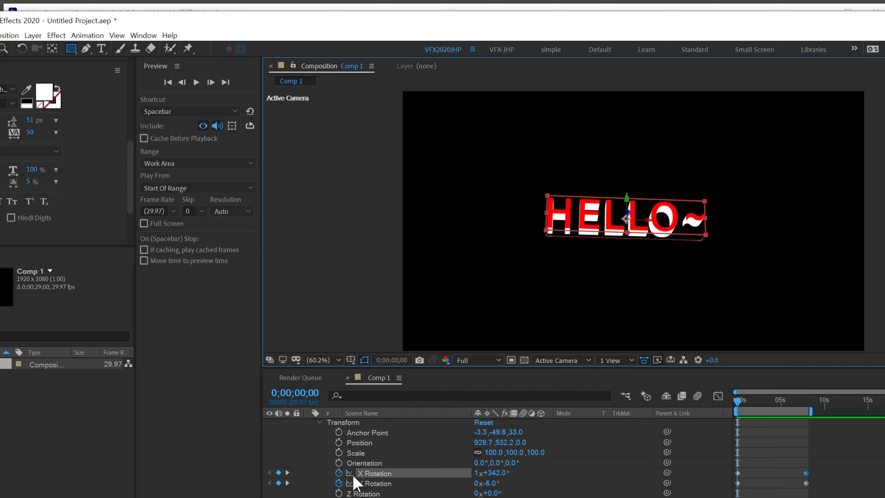
pyautogui.scroll(3, 330, 459)
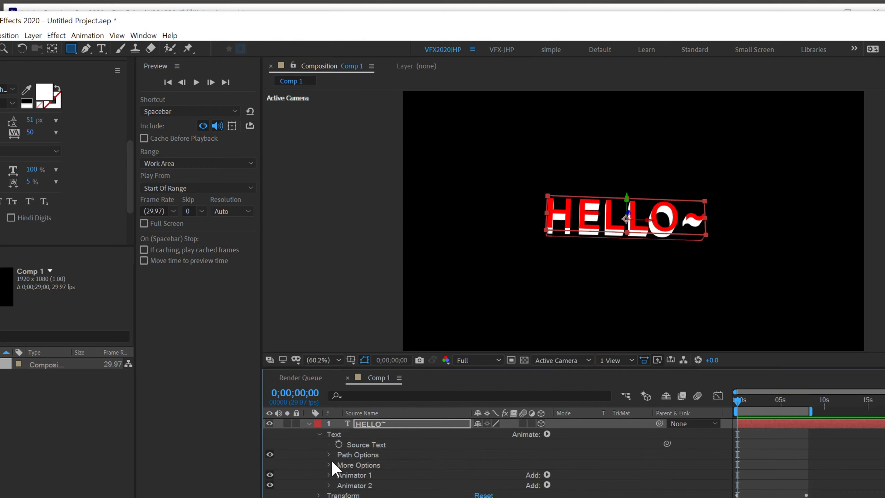
pyautogui.click(309, 424)
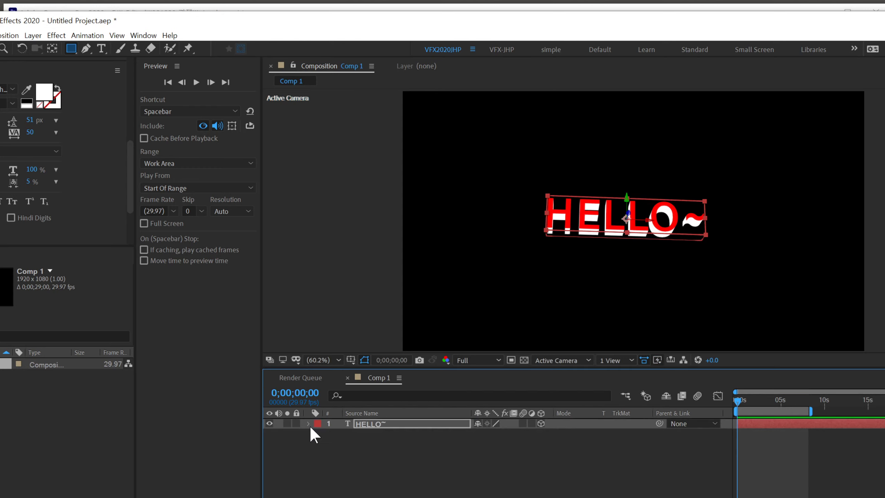
pyautogui.click(349, 460)
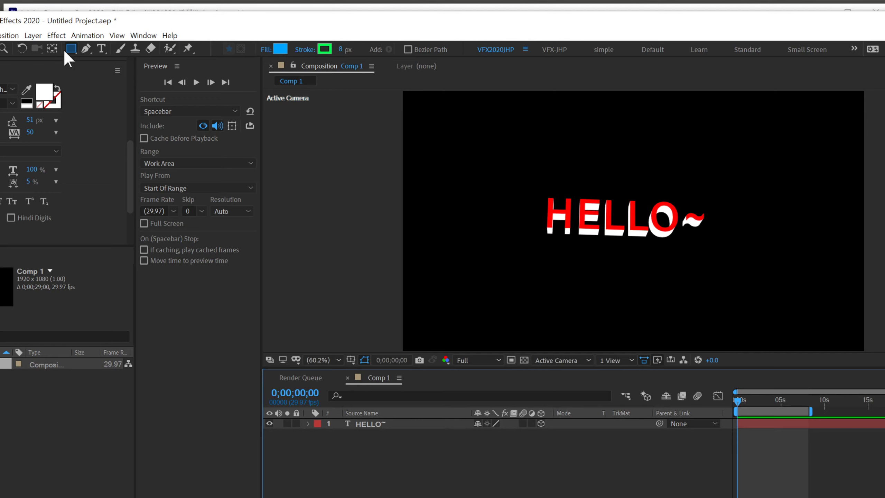
pyautogui.moveTo(505, 138)
pyautogui.mouseDown()
pyautogui.moveTo(510, 259)
pyautogui.moveTo(636, 296)
pyautogui.moveTo(683, 278)
pyautogui.moveTo(653, 282)
pyautogui.mouseUp()
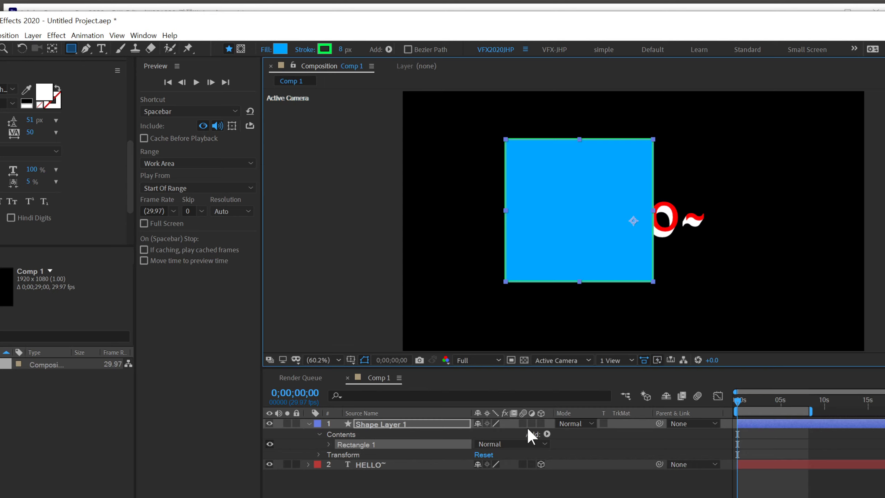
pyautogui.click(539, 422)
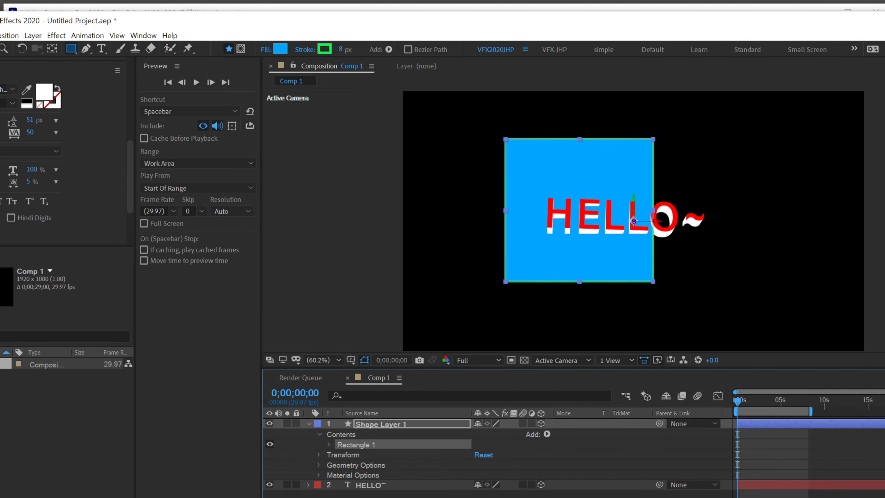
# - Set the rectangle layer's Y Rotation to -52° and extrude the rectangle into a deep box
pyautogui.click(319, 455)
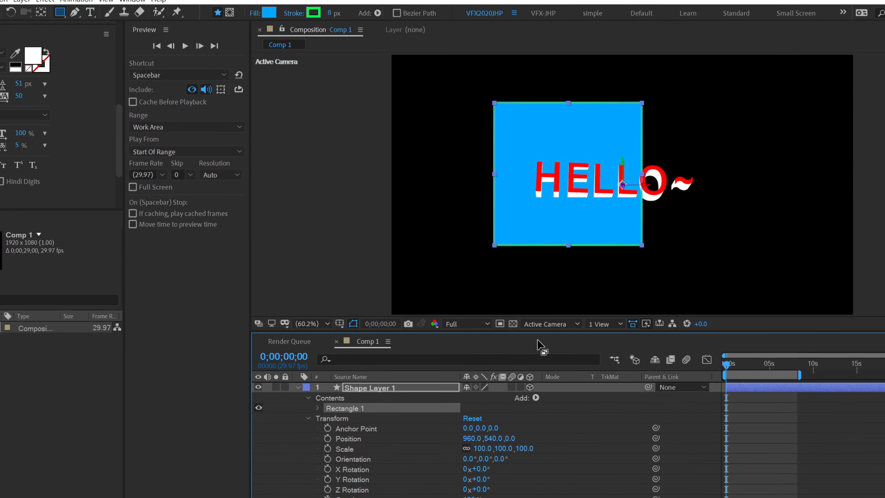
pyautogui.scroll(-1, 475, 439)
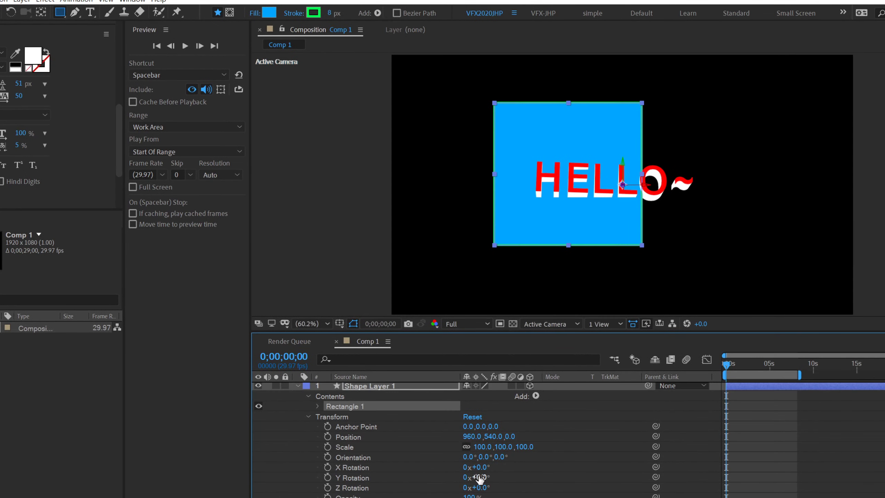
pyautogui.moveTo(476, 477); pyautogui.dragTo(441, 470)
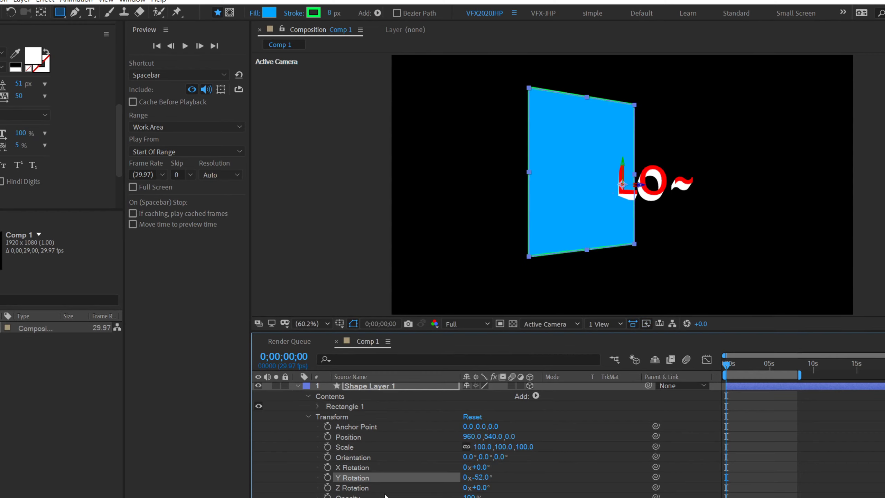
pyautogui.scroll(-2, 487, 436)
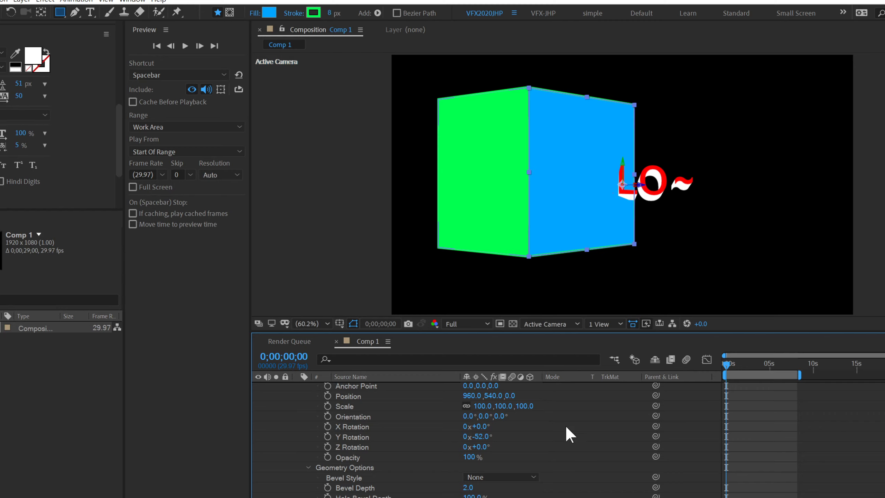
pyautogui.click(556, 429)
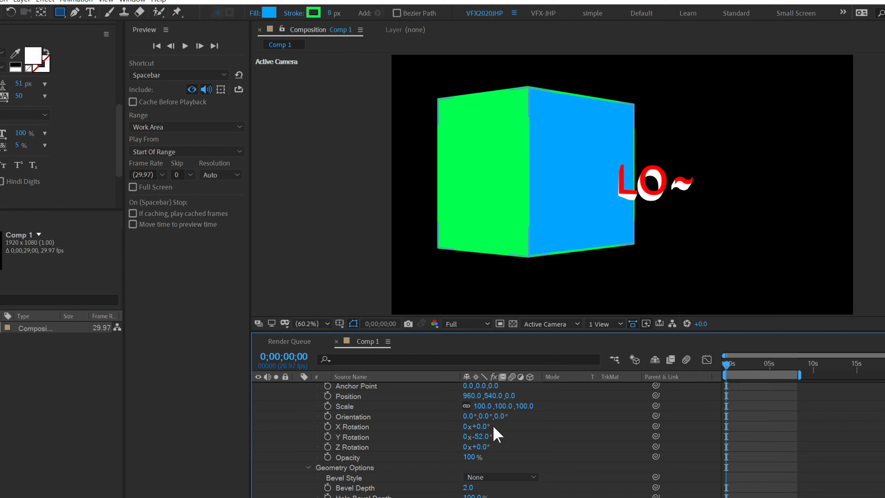
# - Tilt the extruded box to an X Rotation of -26° and push it back to a Z position of 585
pyautogui.moveTo(478, 426); pyautogui.dragTo(440, 399)
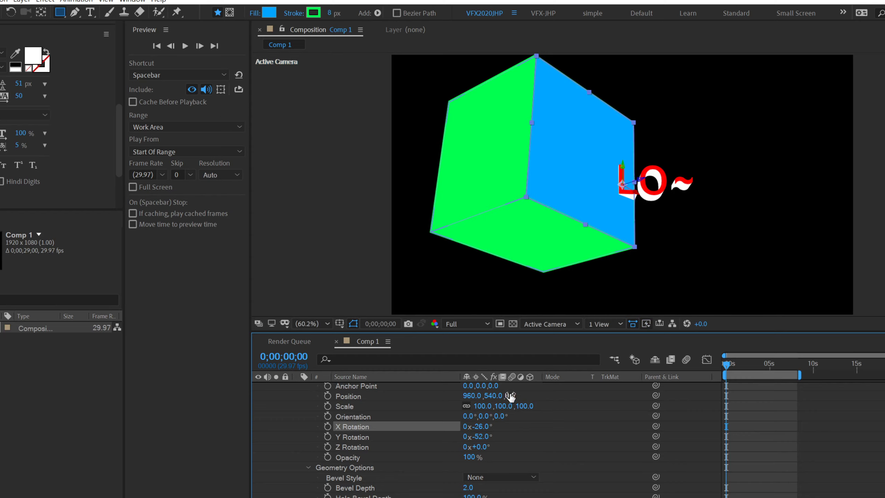
pyautogui.moveTo(510, 396); pyautogui.dragTo(826, 383)
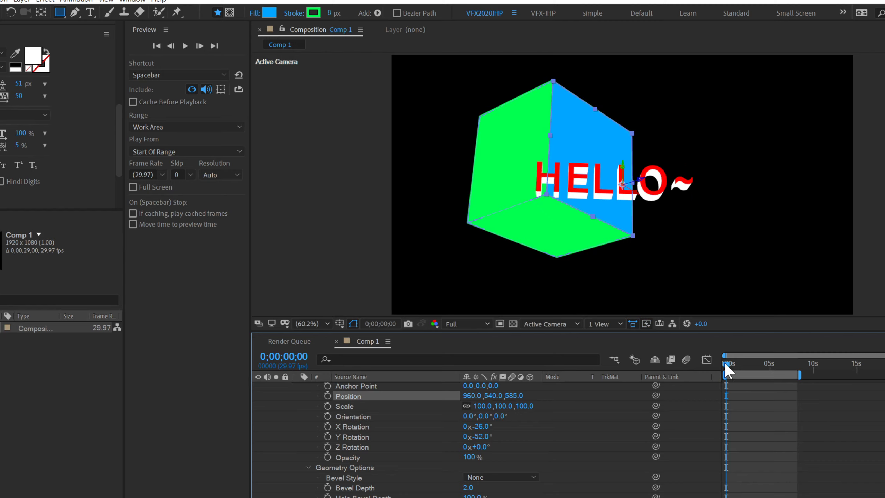
# - Keyframe the box's X and Y Rotation at 0;00;00;00 and at 0;00;08;02, with end values of 84° for X and 71° for Y
pyautogui.click(327, 437)
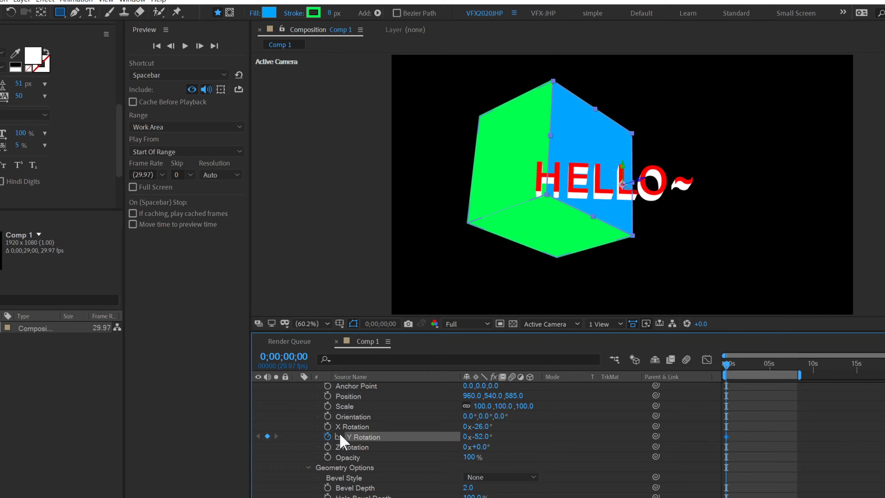
pyautogui.click(328, 426)
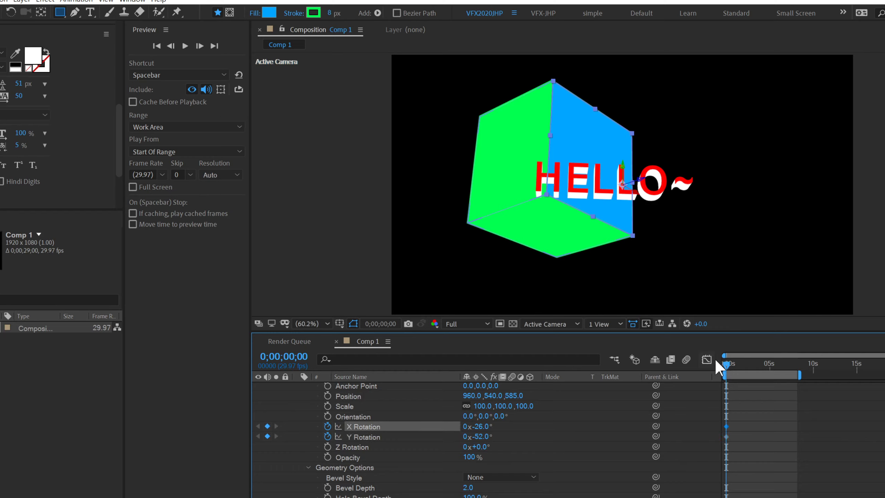
pyautogui.moveTo(727, 365); pyautogui.dragTo(796, 373)
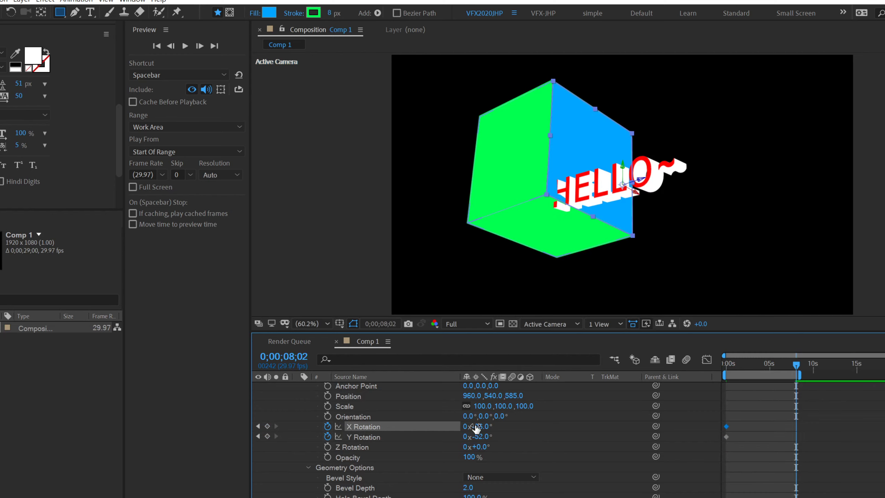
pyautogui.moveTo(483, 428); pyautogui.dragTo(561, 443)
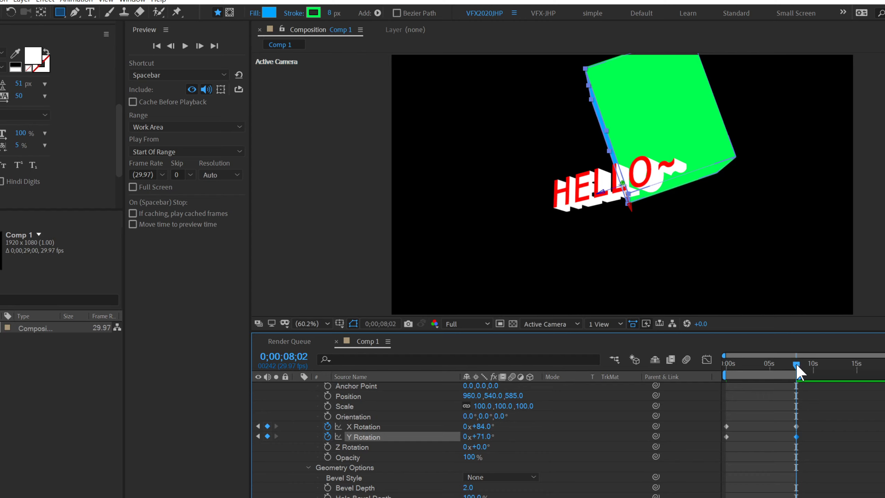
# - Preview the box and HELLO~ text rotating together from the start of the composition, then stop playback
pyautogui.moveTo(797, 366); pyautogui.dragTo(726, 376)
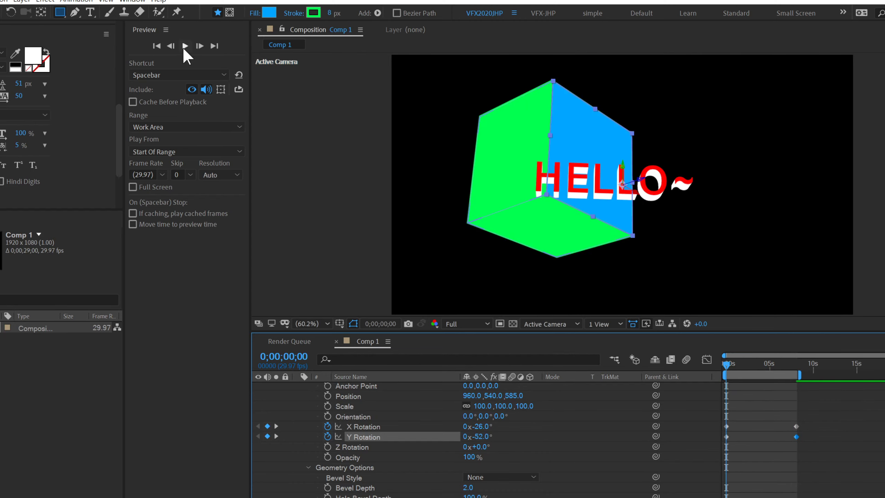
pyautogui.click(185, 46)
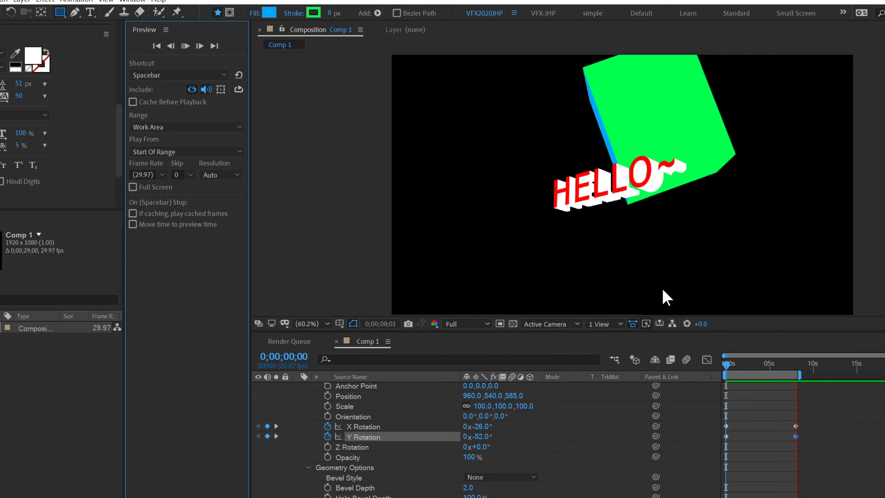
pyautogui.press('space')
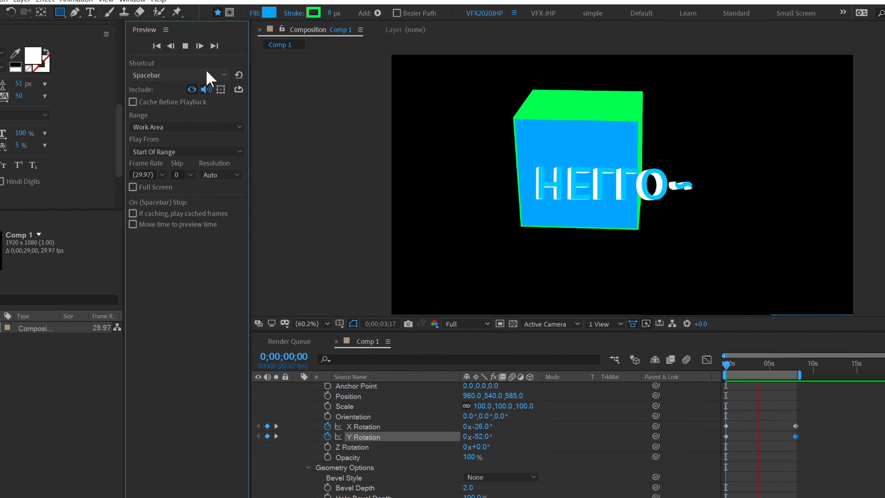
pyautogui.click(185, 46)
# - Add a white spot light with 100% intensity, a 90° cone angle, 50% cone feather and no falloff to the composition
pyautogui.scroll(2, 322, 491)
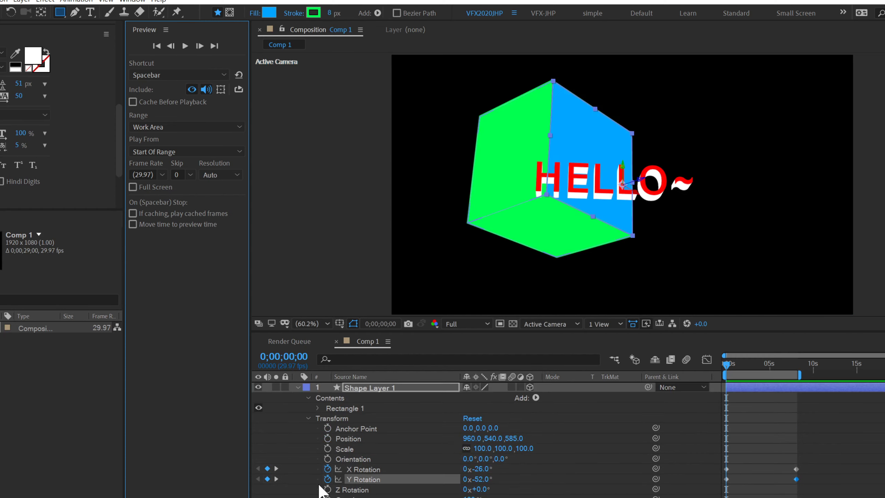
pyautogui.click(298, 387)
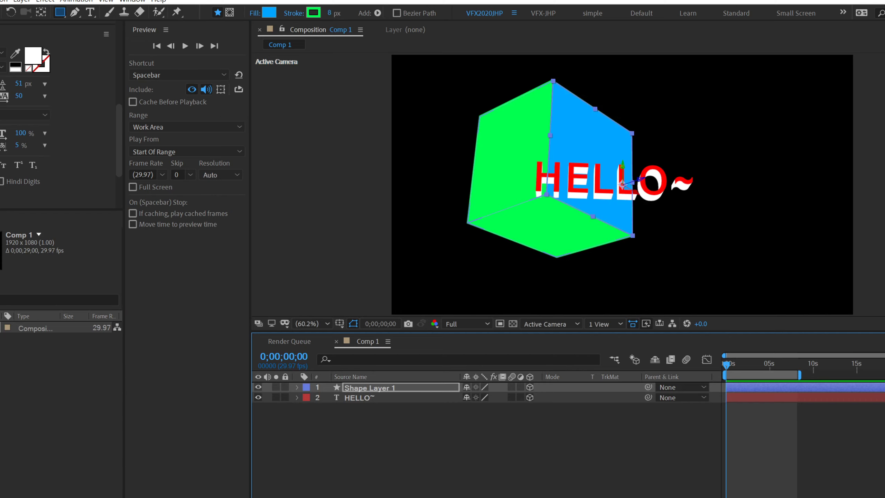
pyautogui.click(359, 449)
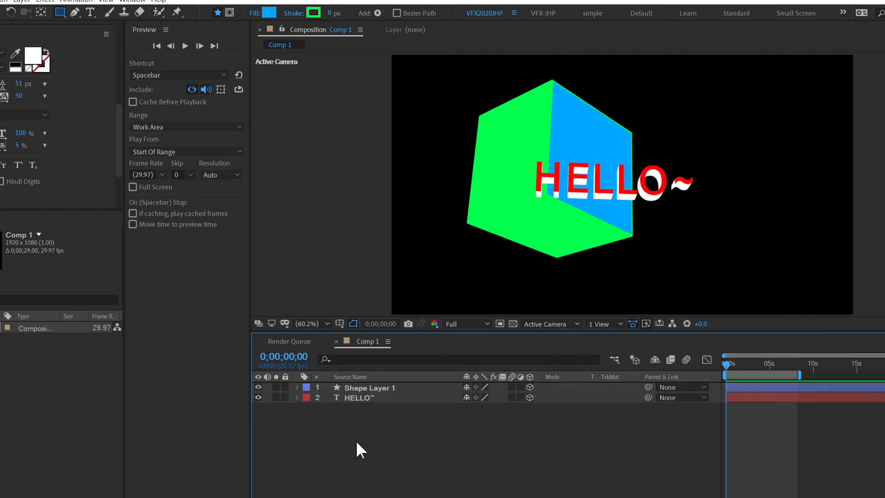
pyautogui.rightClick(394, 428)
pyautogui.moveTo(419, 436)
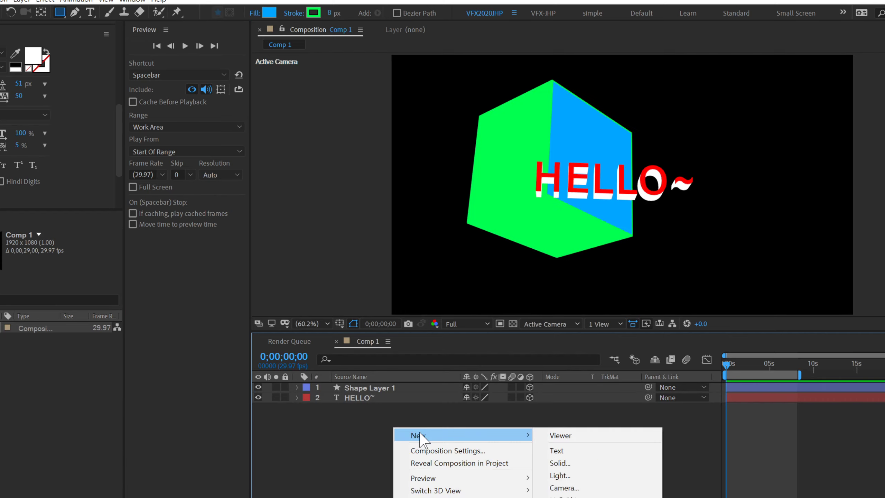
pyautogui.click(551, 453)
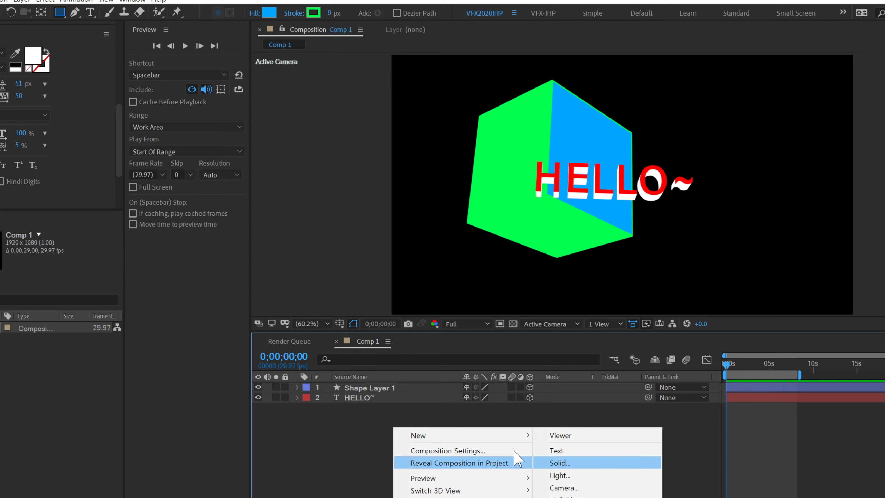
pyautogui.rightClick(400, 410)
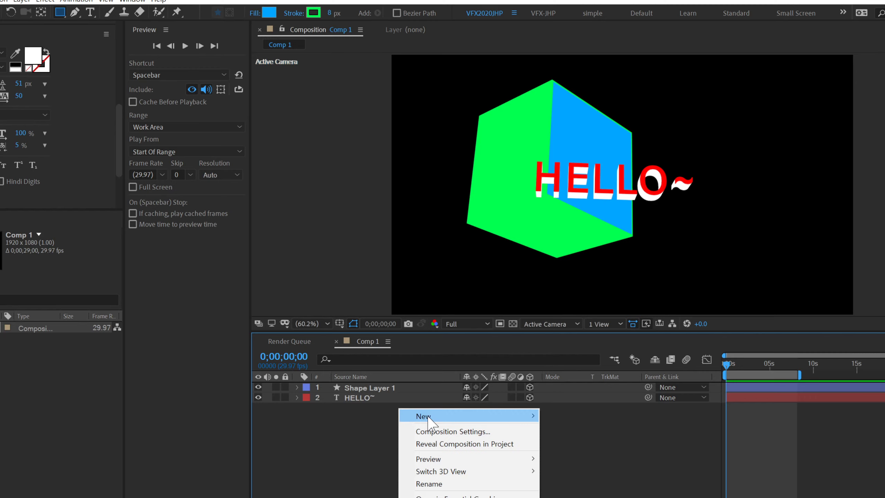
pyautogui.moveTo(429, 419)
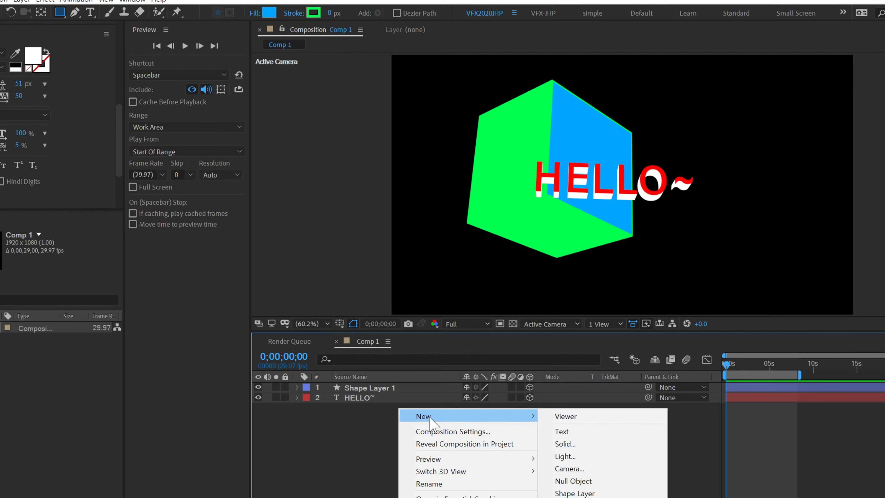
pyautogui.click(569, 457)
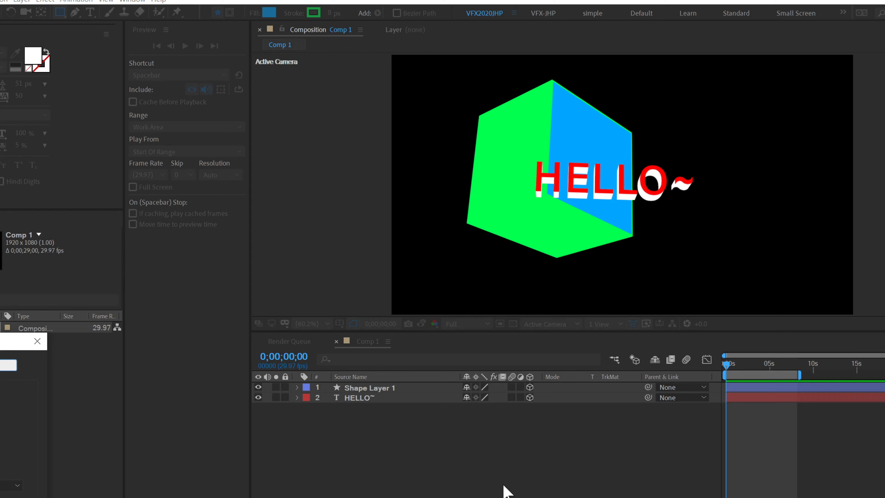
pyautogui.moveTo(1, 346); pyautogui.dragTo(491, 125)
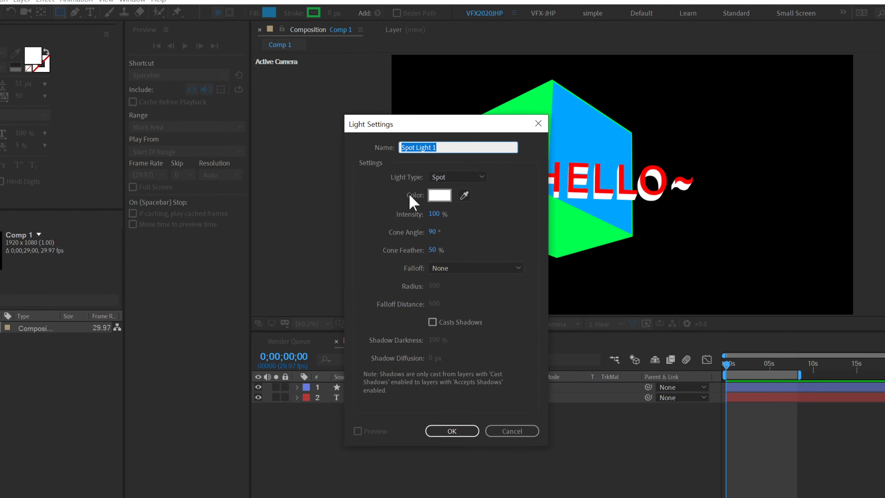
pyautogui.click(472, 431)
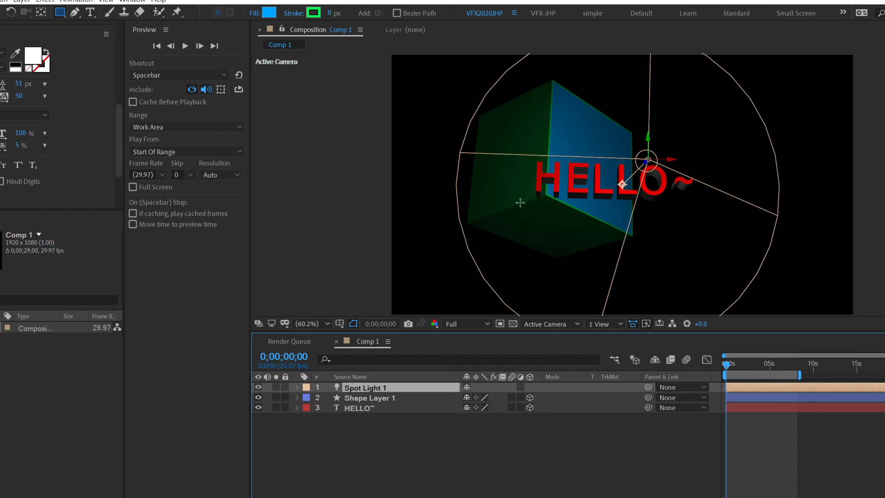
# - Add a second white spot light with 100% intensity, a 90° cone angle, 50% cone feather and no falloff
pyautogui.rightClick(410, 456)
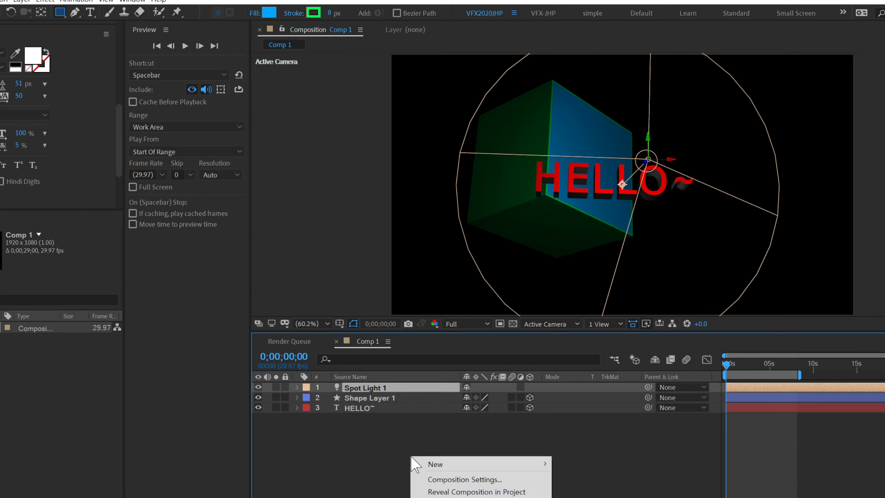
pyautogui.moveTo(442, 468)
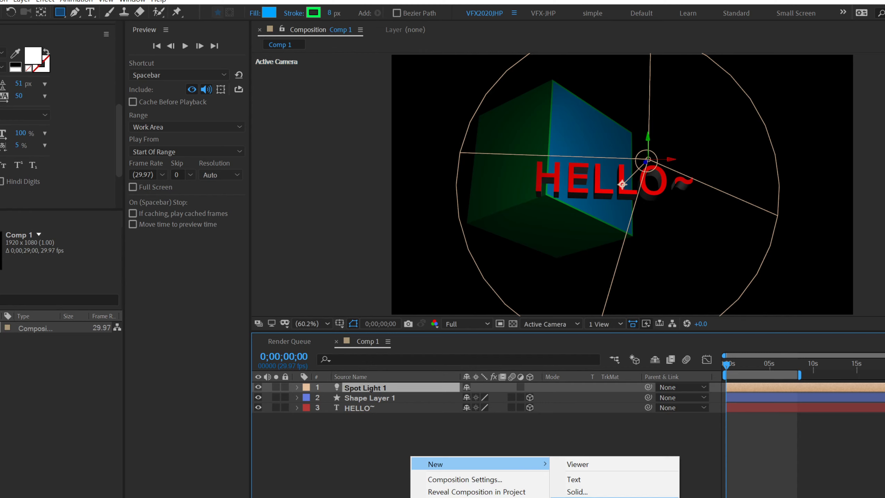
pyautogui.click(578, 496)
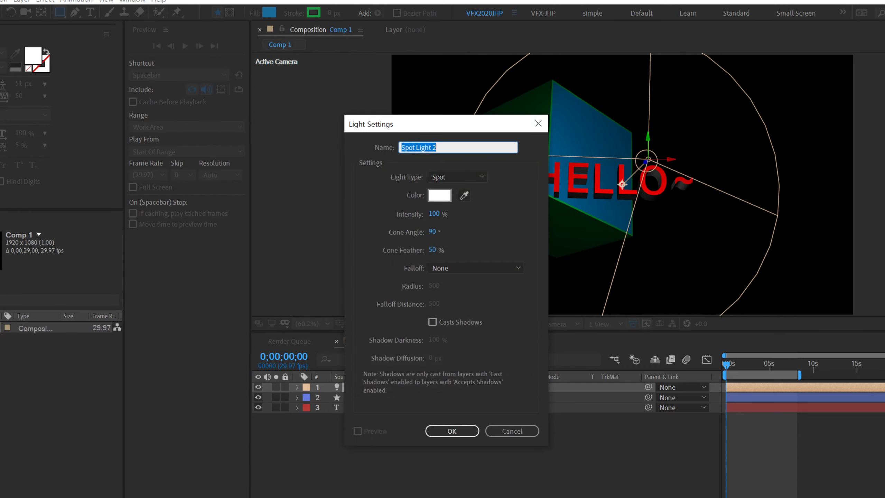
pyautogui.click(453, 431)
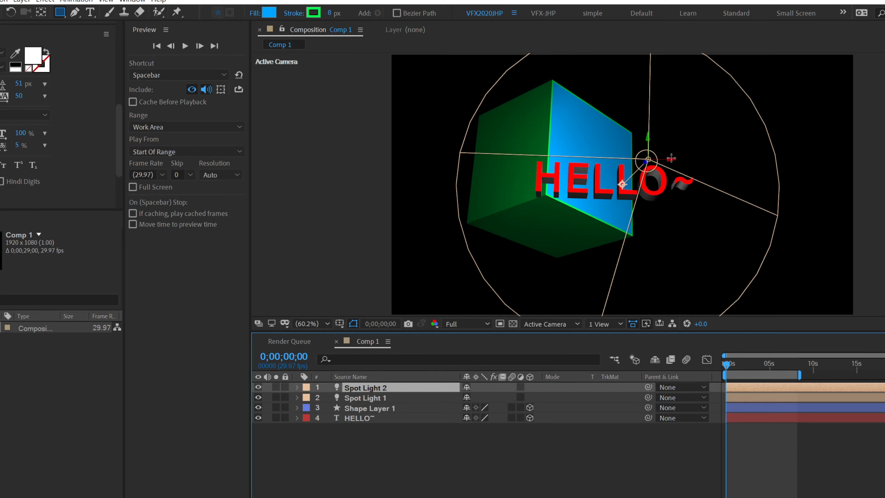
# - Move Spot Light 2 along its X axis to the green-faced side of the box, opposite Spot Light 1
pyautogui.press('v')
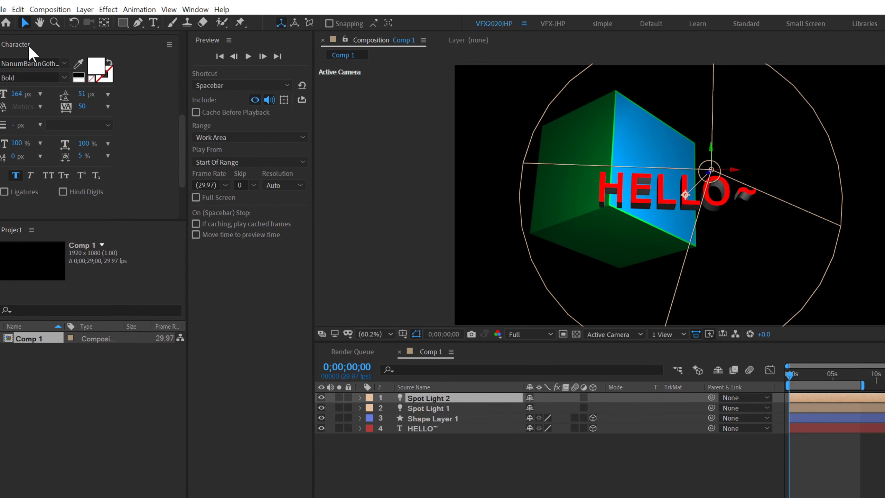
pyautogui.click(734, 170)
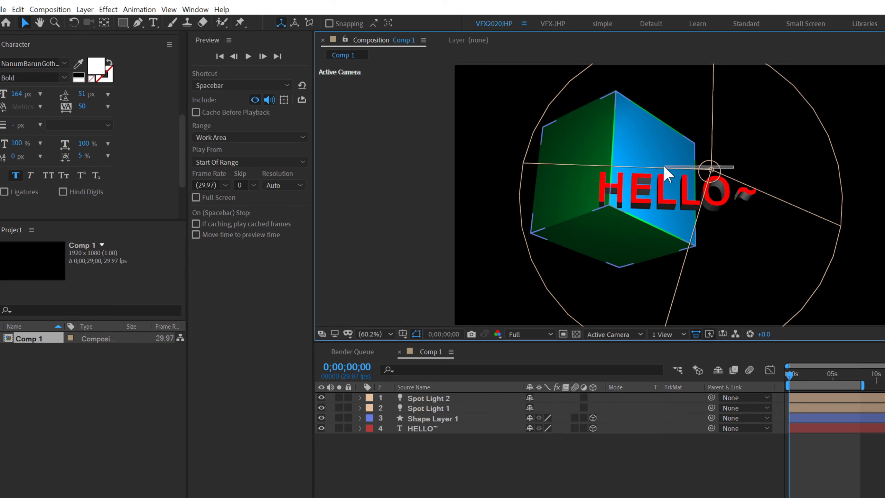
pyautogui.click(441, 398)
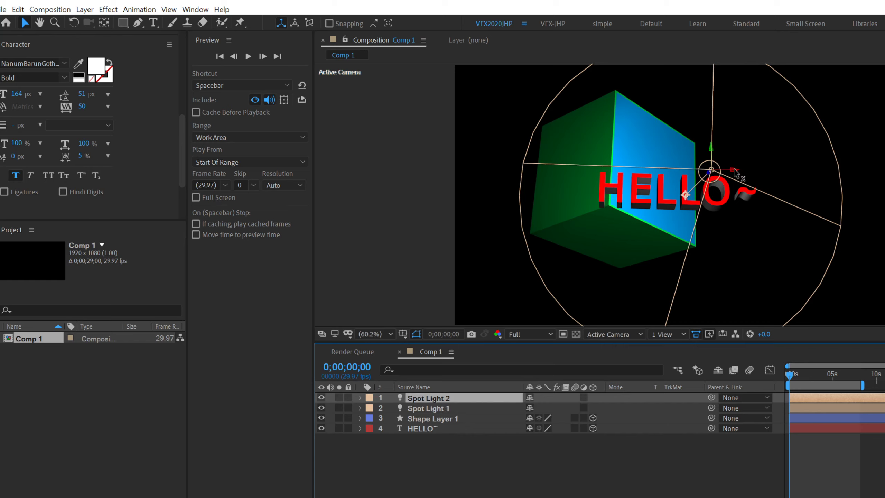
pyautogui.moveTo(734, 169); pyautogui.dragTo(596, 172)
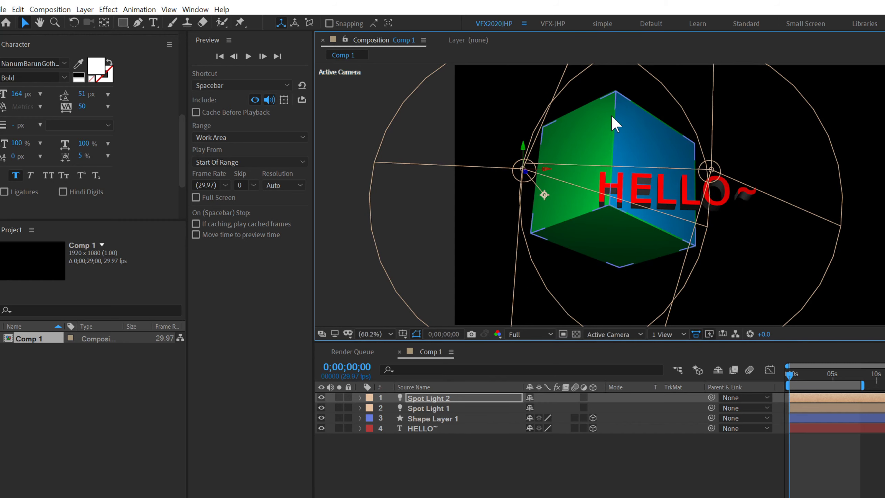
pyautogui.click(841, 319)
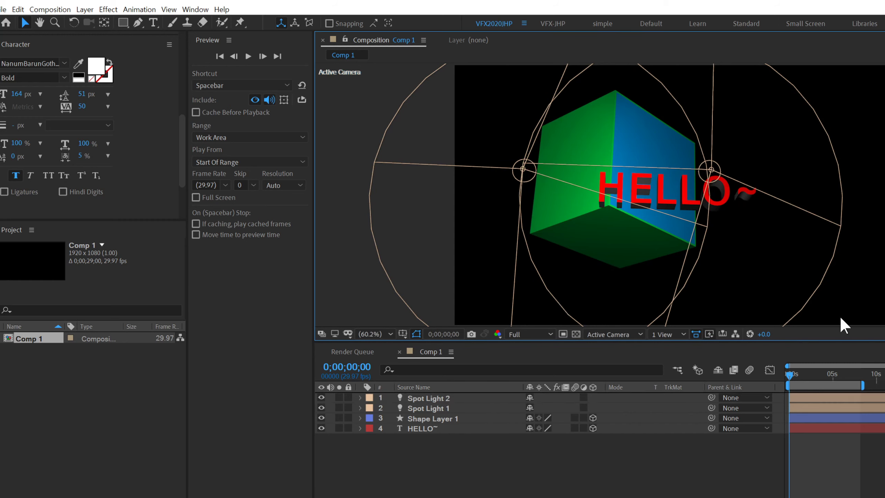
# - Turn off mask and shape path visibility in the composition view with no layer selected
pyautogui.click(451, 420)
pyautogui.click(450, 492)
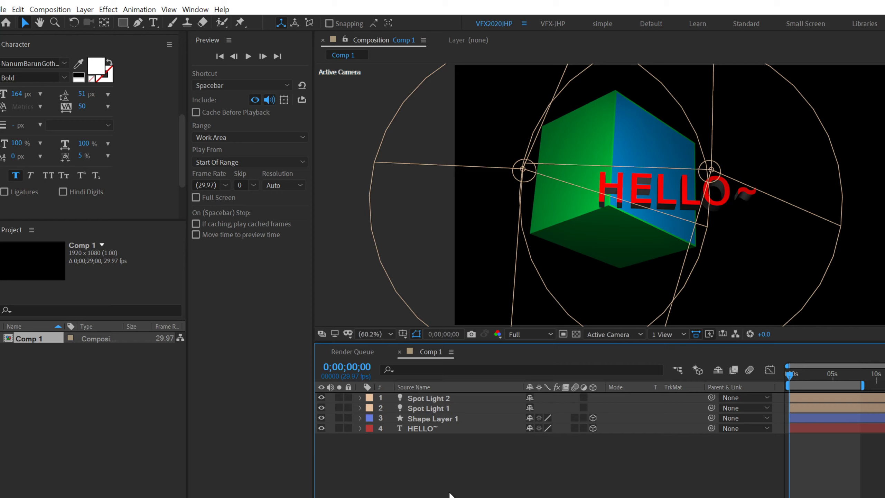
pyautogui.click(416, 333)
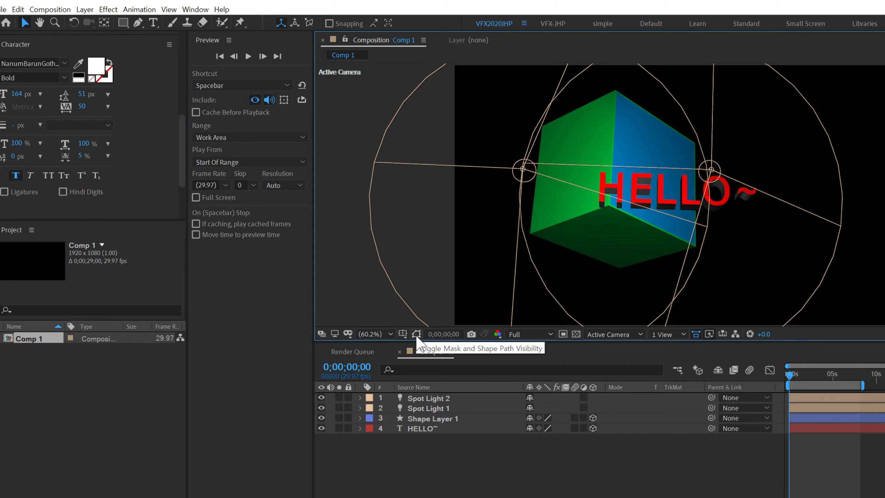
pyautogui.click(431, 351)
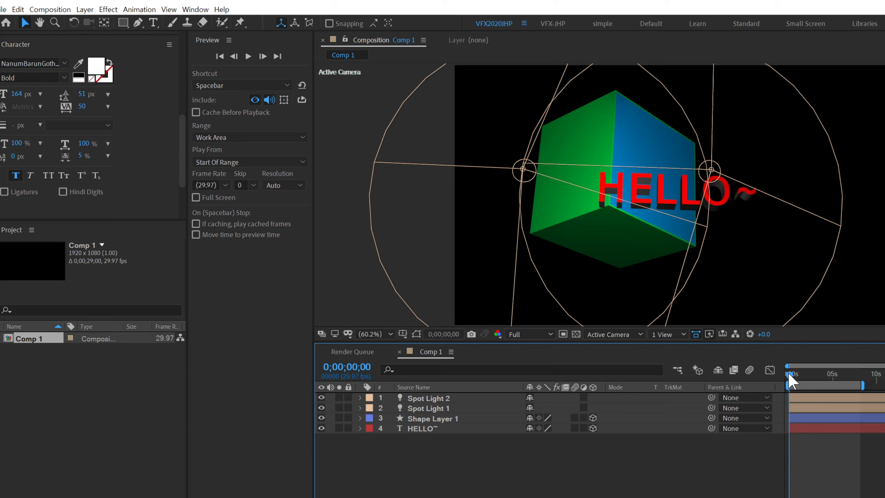
# - Preview the rotating box and HELLO~ text lit by both spot lights, and stop playback
pyautogui.click(248, 56)
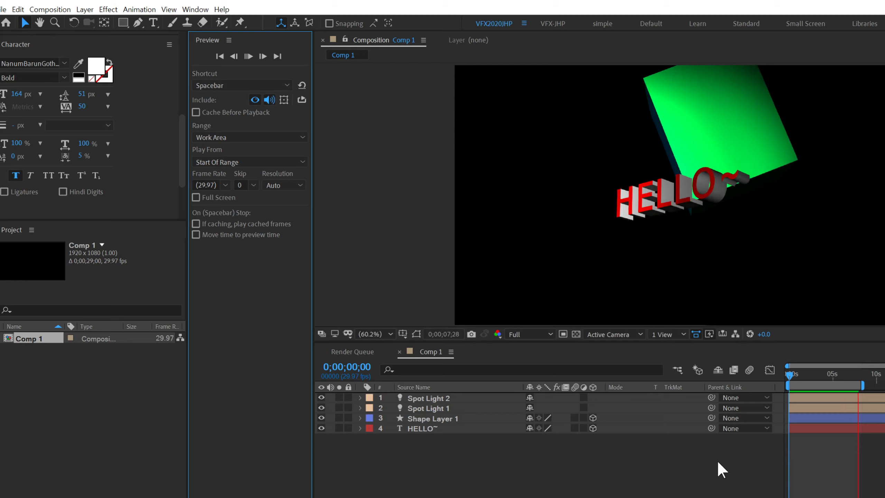
pyautogui.press('space')
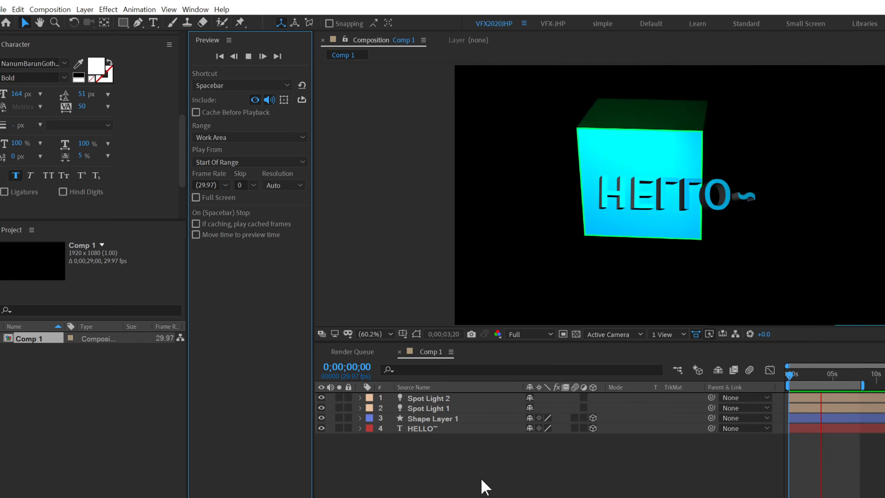
pyautogui.click(248, 56)
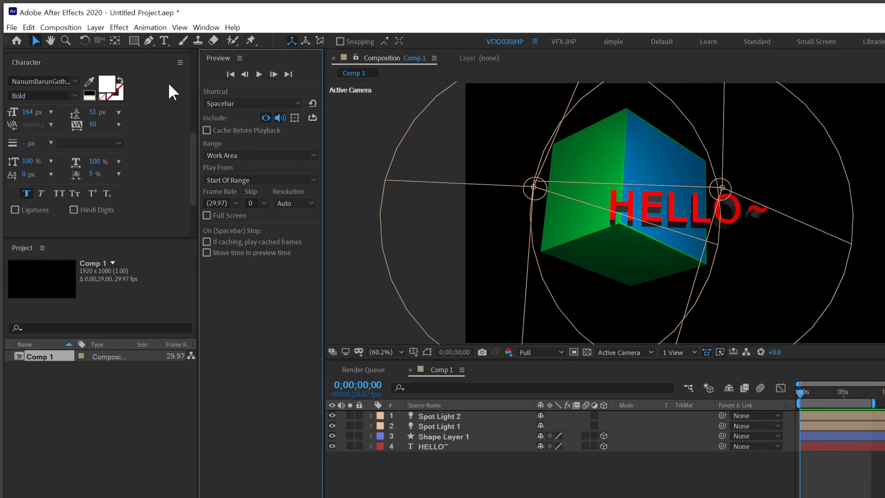
# - Add Comp 1 to the render queue for export
pyautogui.click(11, 27)
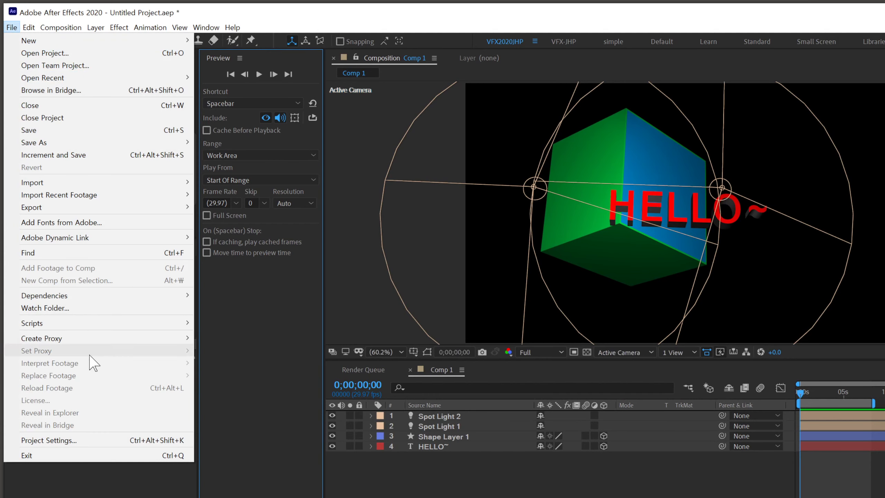
pyautogui.moveTo(42, 208)
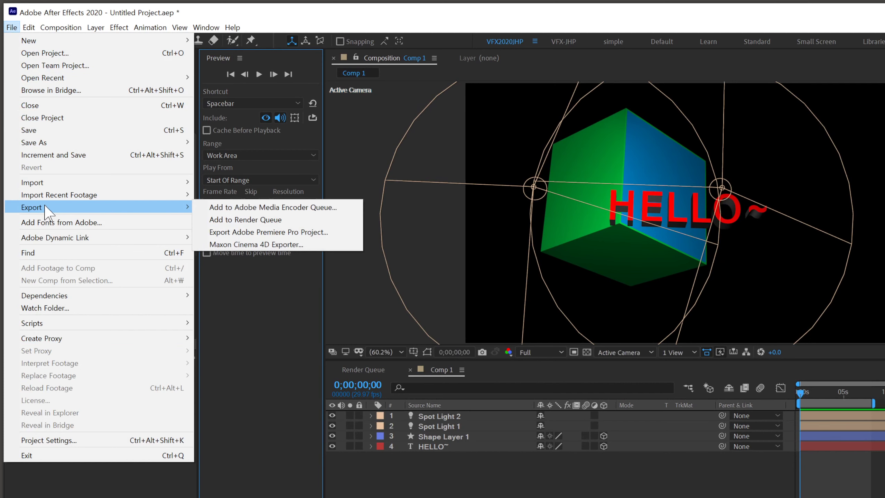
pyautogui.click(266, 219)
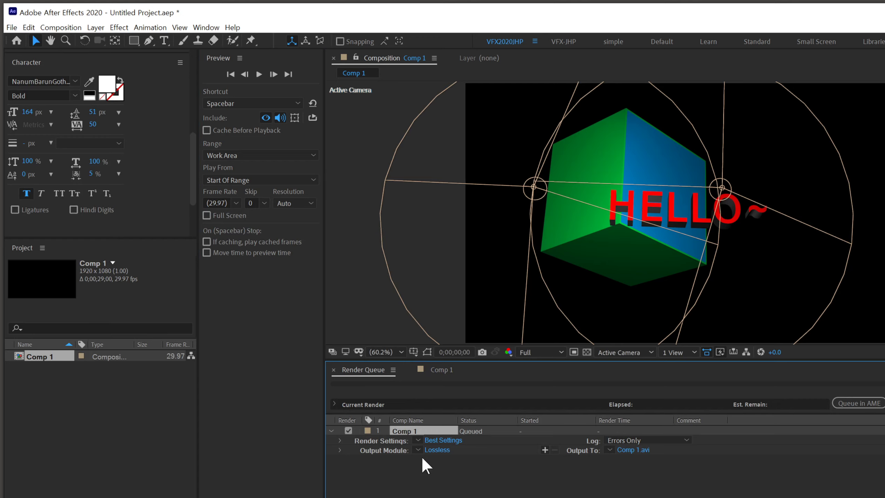
# - Set the output module of Comp 1 to the PNG Sequence format with RGB + Alpha channels
pyautogui.click(434, 450)
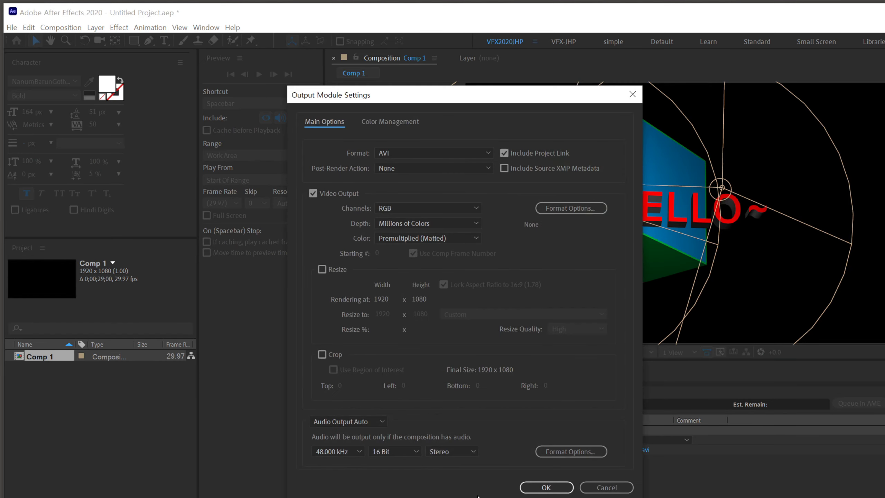
pyautogui.click(409, 153)
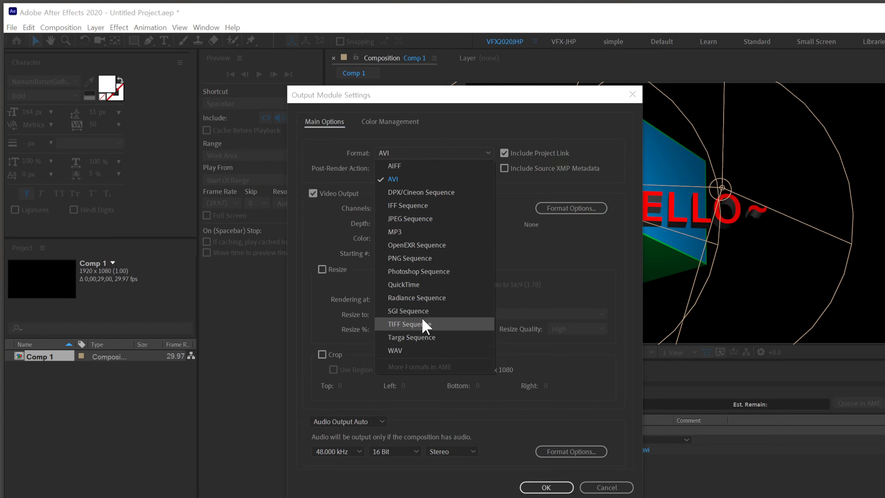
pyautogui.click(412, 258)
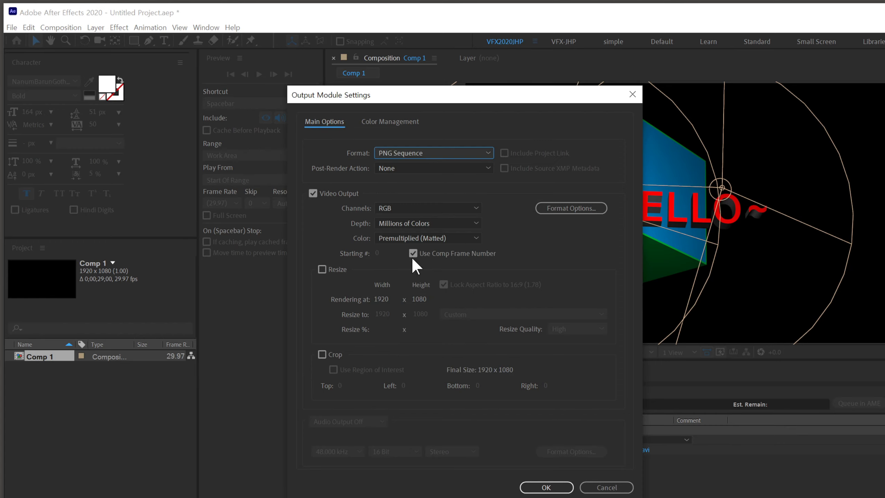
pyautogui.click(455, 166)
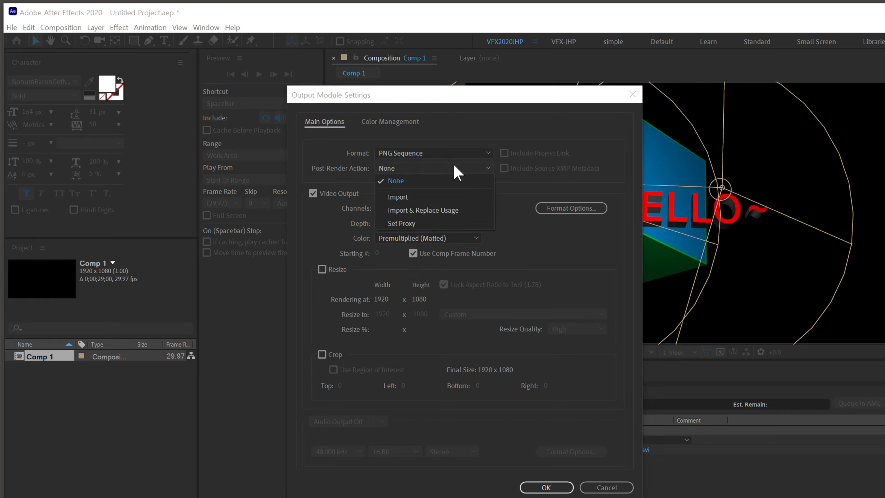
pyautogui.click(453, 164)
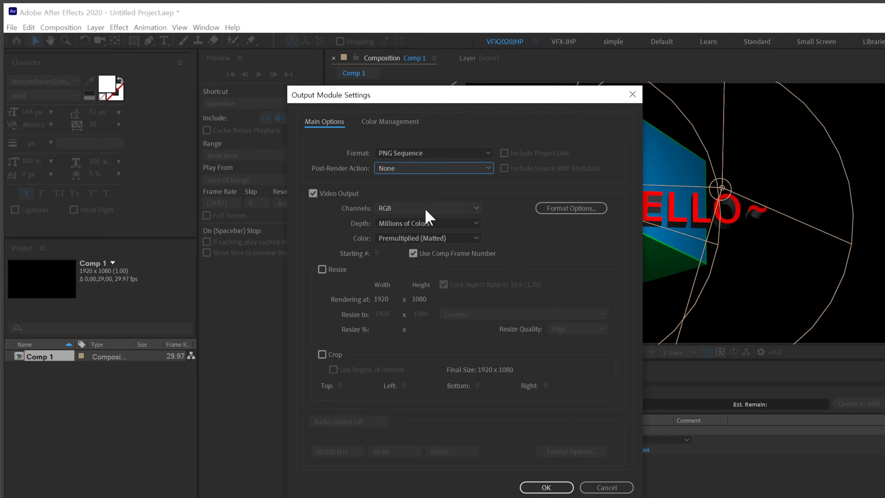
pyautogui.click(402, 206)
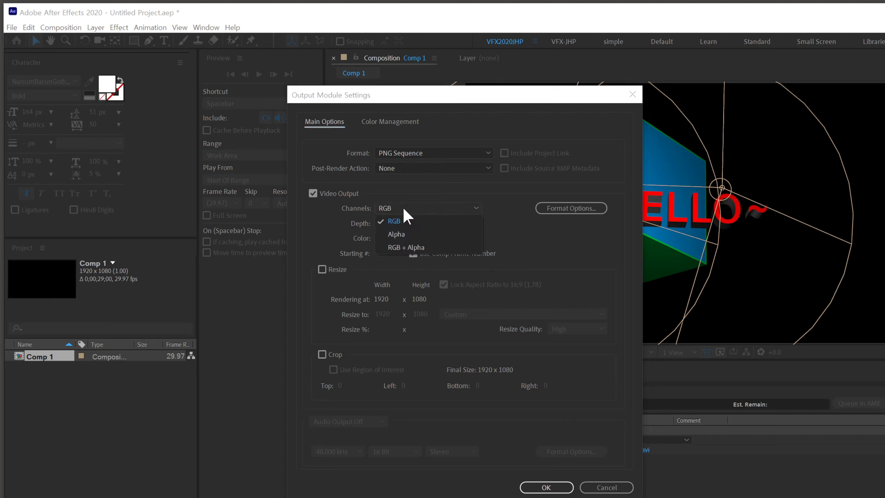
pyautogui.click(423, 248)
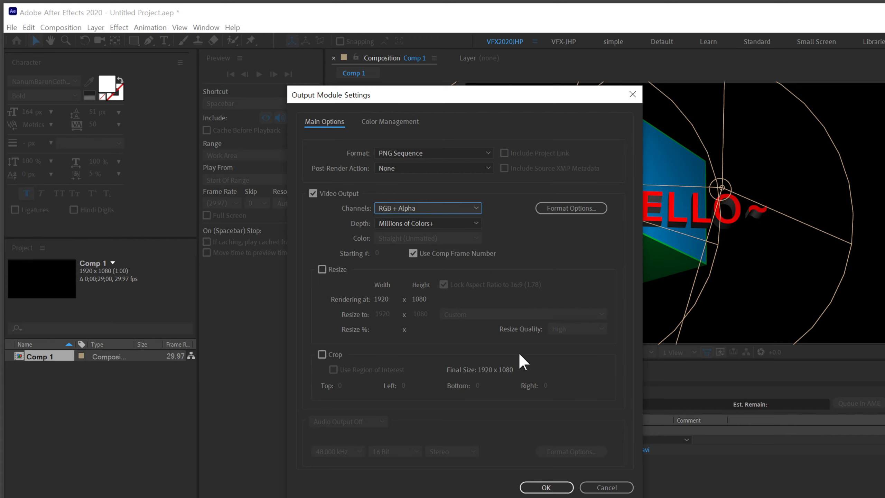
pyautogui.click(562, 486)
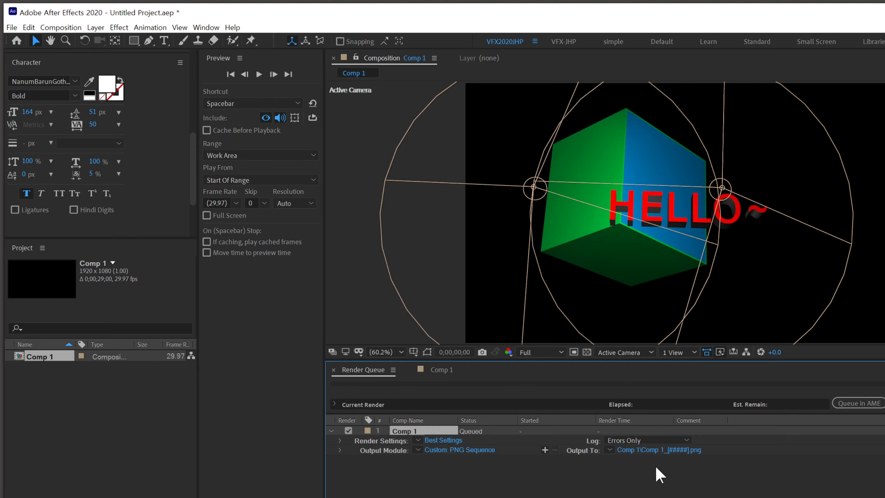
# - Set the render output to the folder "201028 과제" in _Edited, saving Comp 1_[#####].png in the subfolder Comp 1
pyautogui.click(657, 450)
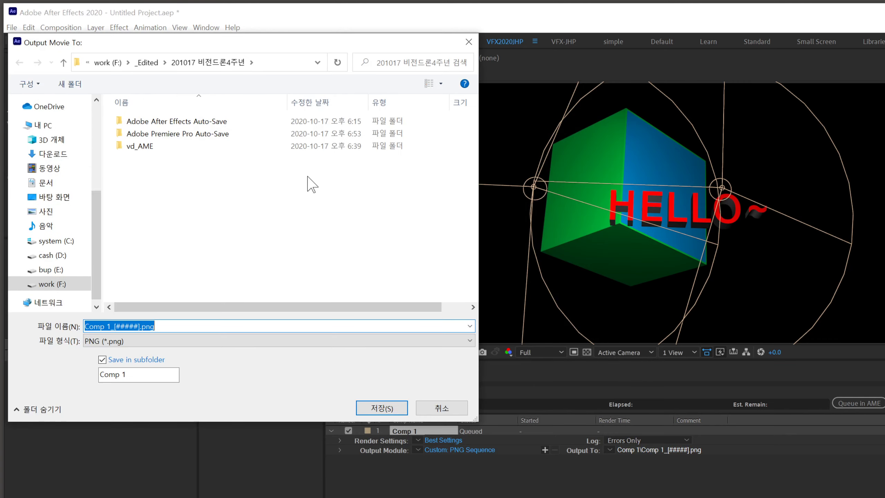
pyautogui.moveTo(231, 42); pyautogui.dragTo(266, 43)
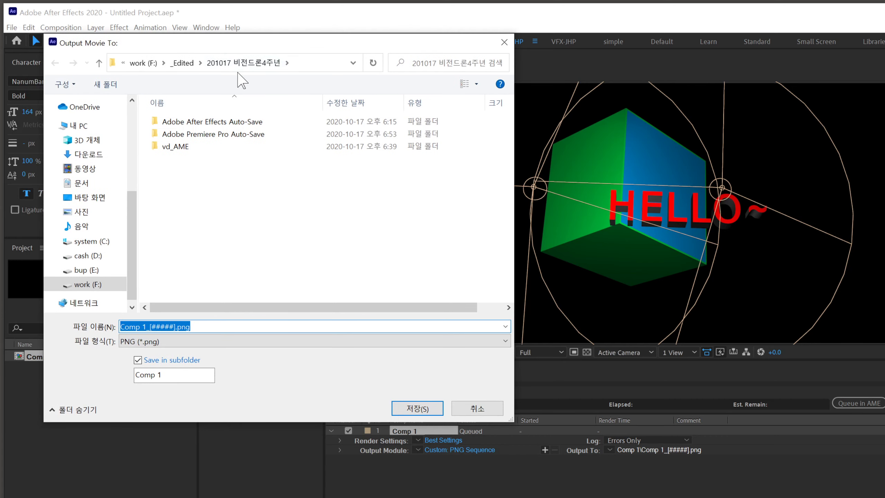
pyautogui.click(200, 63)
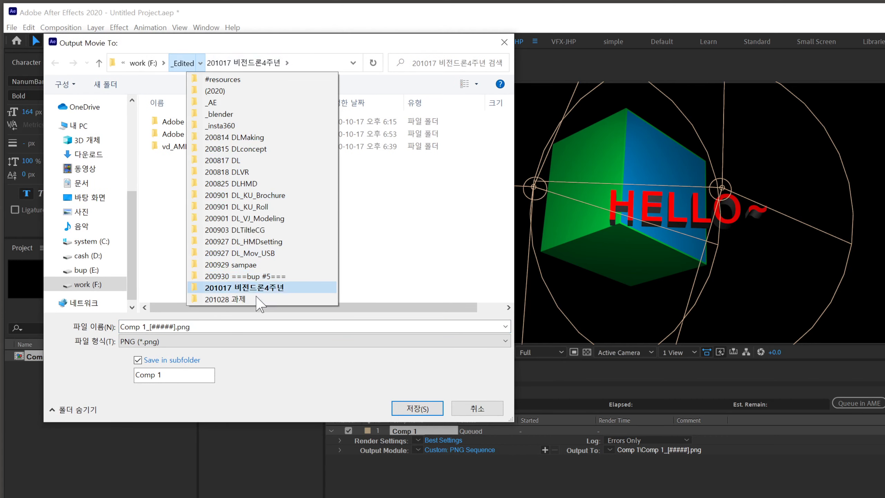
pyautogui.click(243, 299)
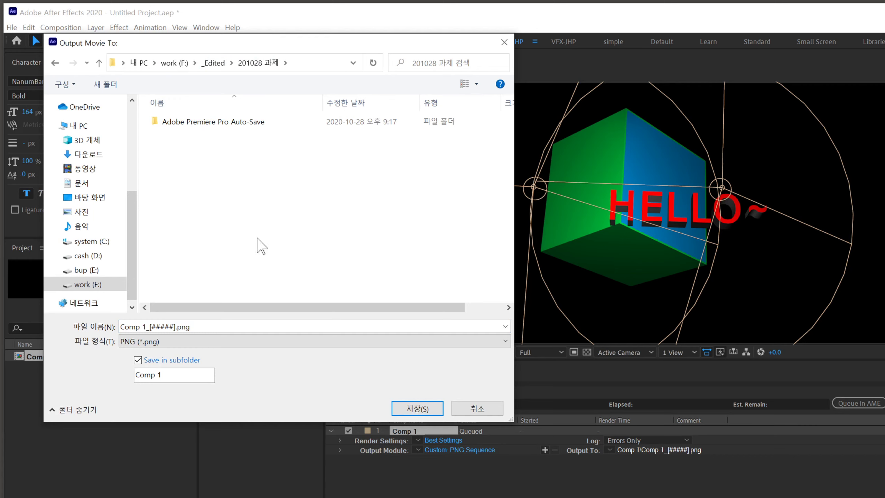
pyautogui.click(416, 408)
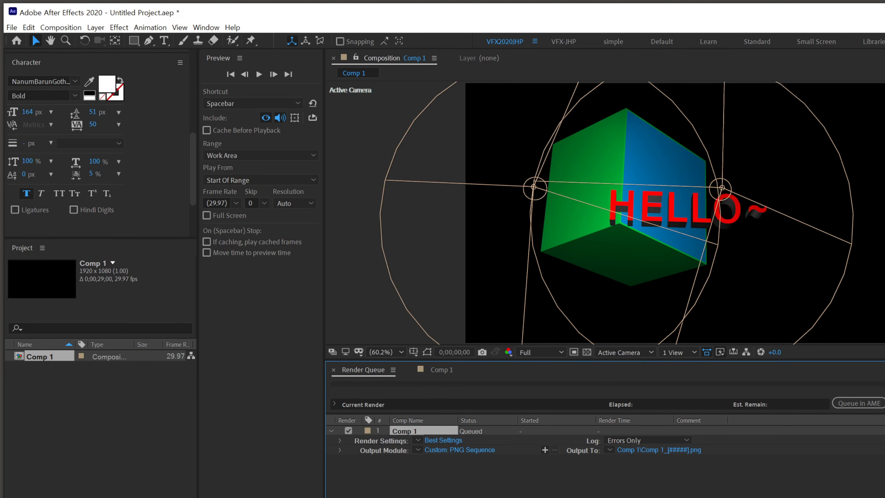
pyautogui.press('Return')
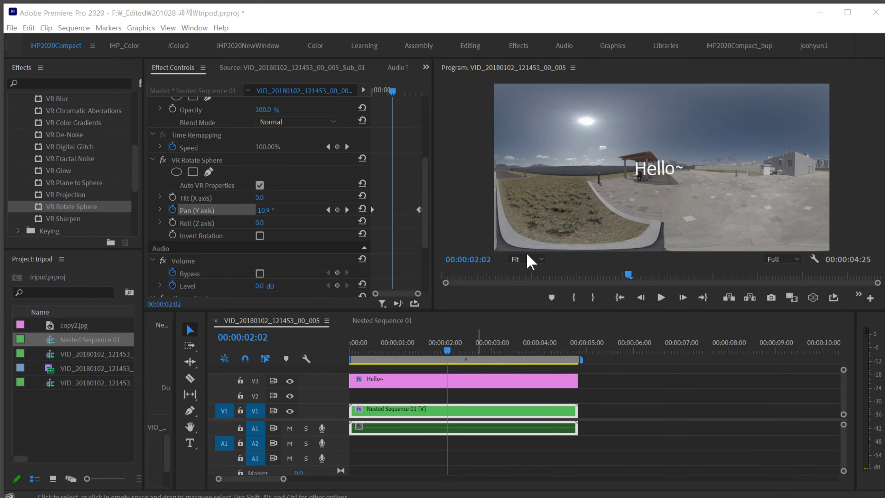
# - Switch to Premiere Pro and hide video track V3 holding the Hello~ title
pyautogui.click(648, 173)
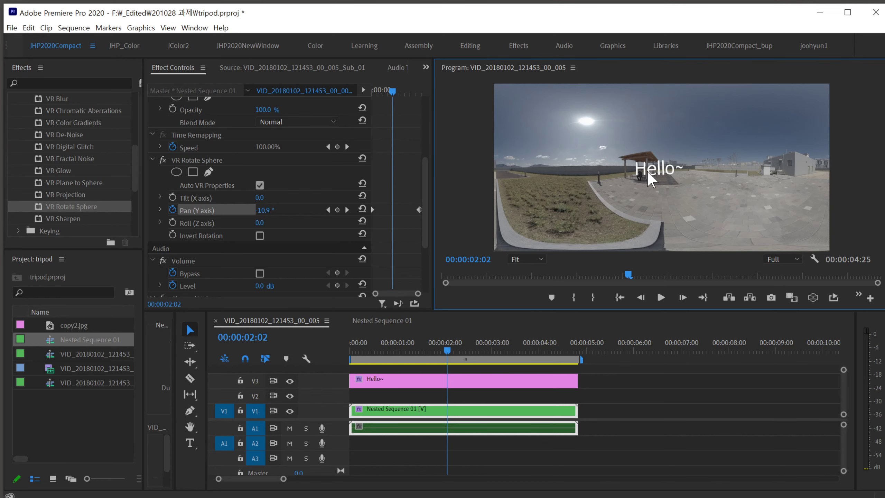
pyautogui.click(467, 378)
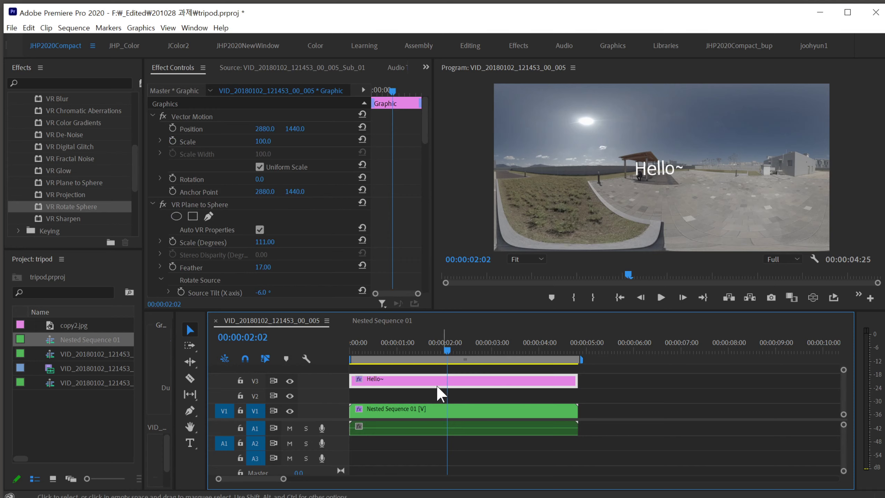
pyautogui.click(290, 381)
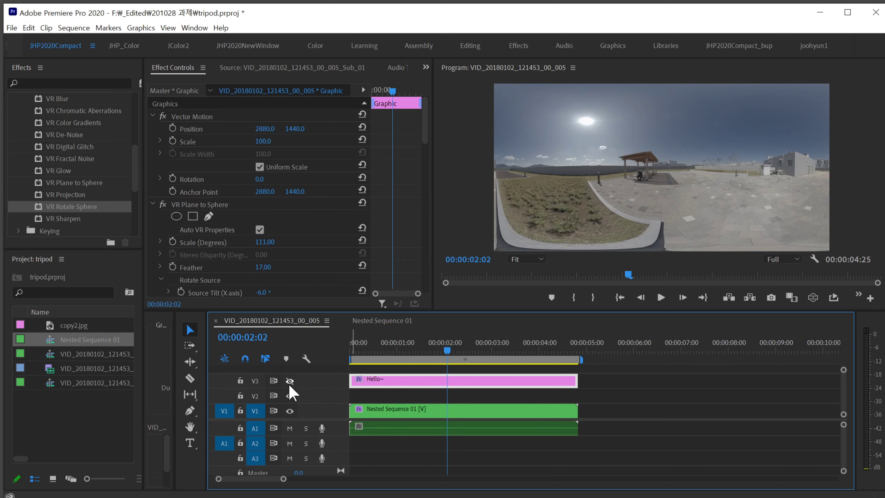
# - Move the Hello~ title clip down to video track V2, hide V2, and show V3 again
pyautogui.moveTo(392, 390); pyautogui.dragTo(392, 401)
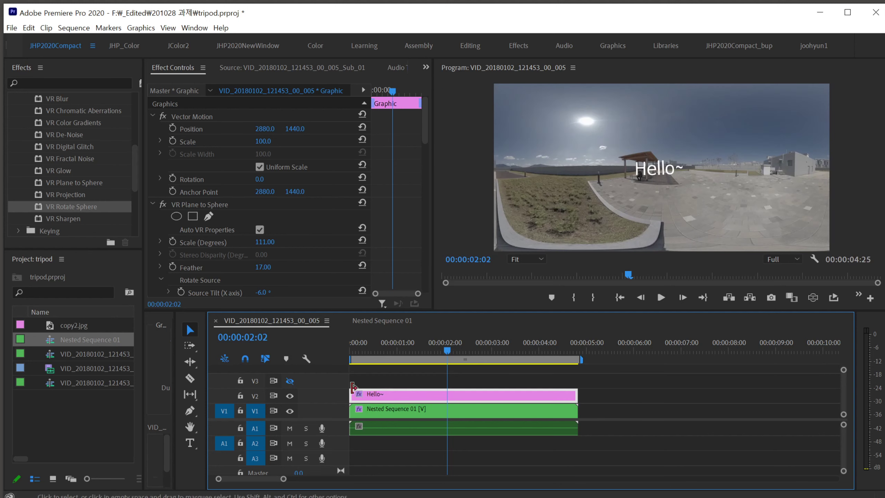
pyautogui.click(290, 395)
pyautogui.click(290, 381)
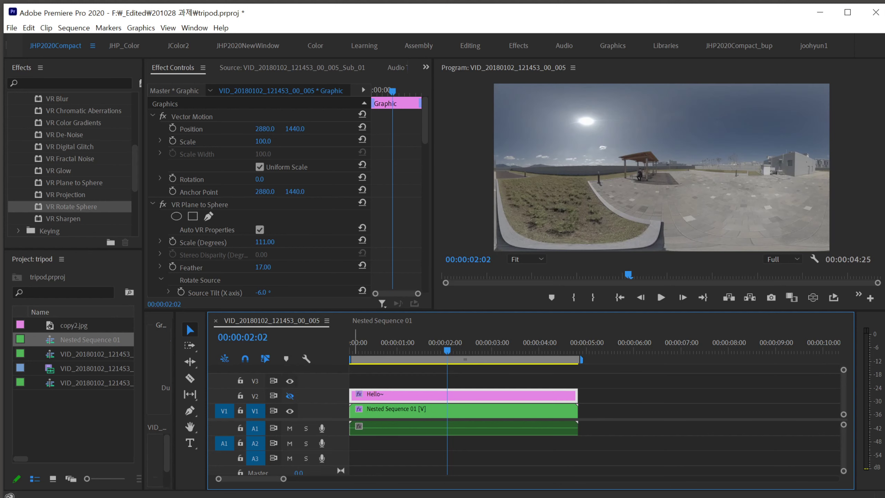
# - Import the rendered frames as an image sequence starting with Comp 1_00000.png from the Comp 1 folder in "201028 과제"
pyautogui.click(68, 420)
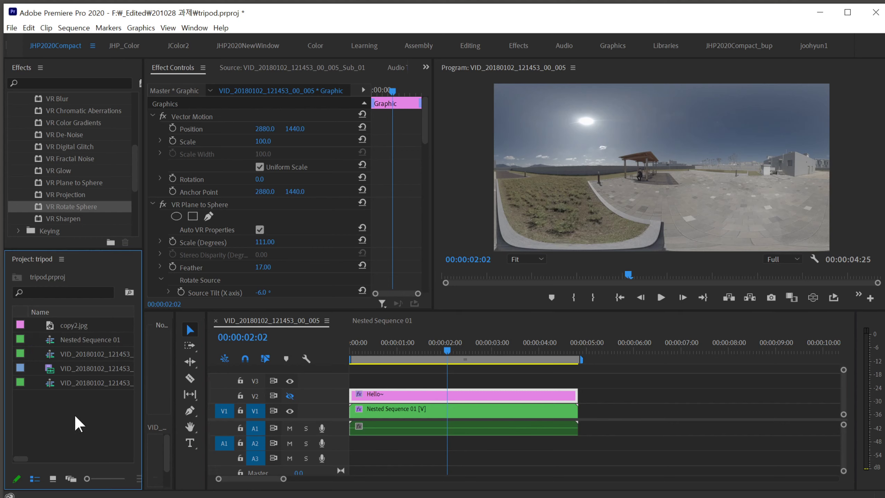
pyautogui.rightClick(80, 408)
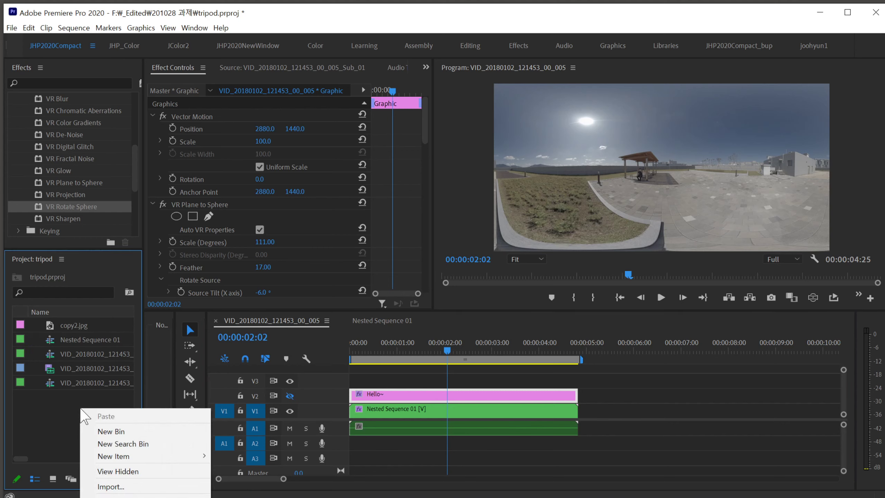
pyautogui.click(111, 487)
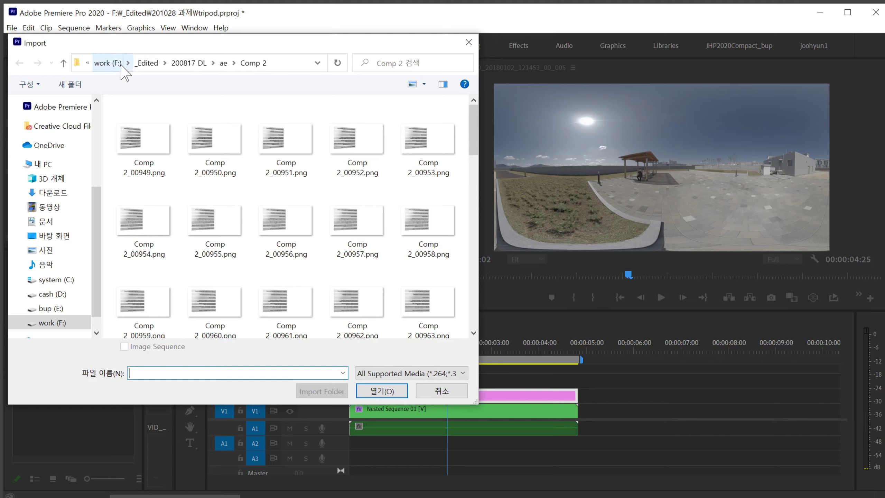
pyautogui.click(150, 64)
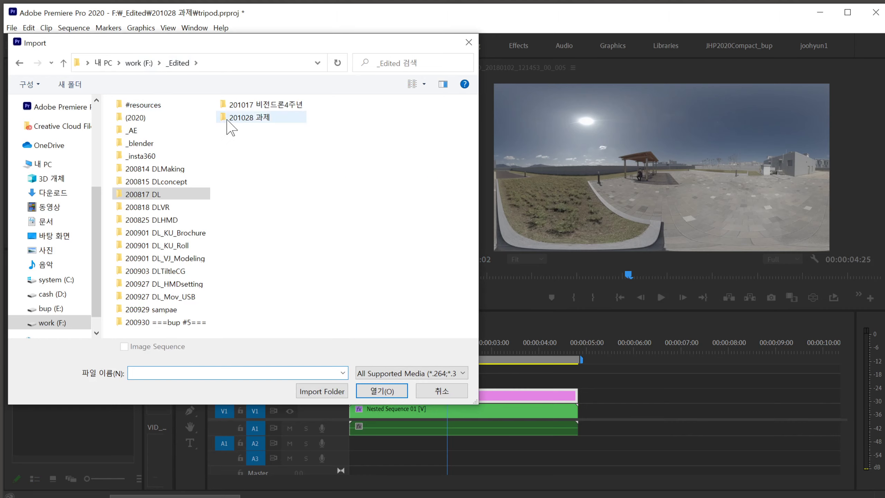
pyautogui.doubleClick(228, 117)
pyautogui.doubleClick(207, 134)
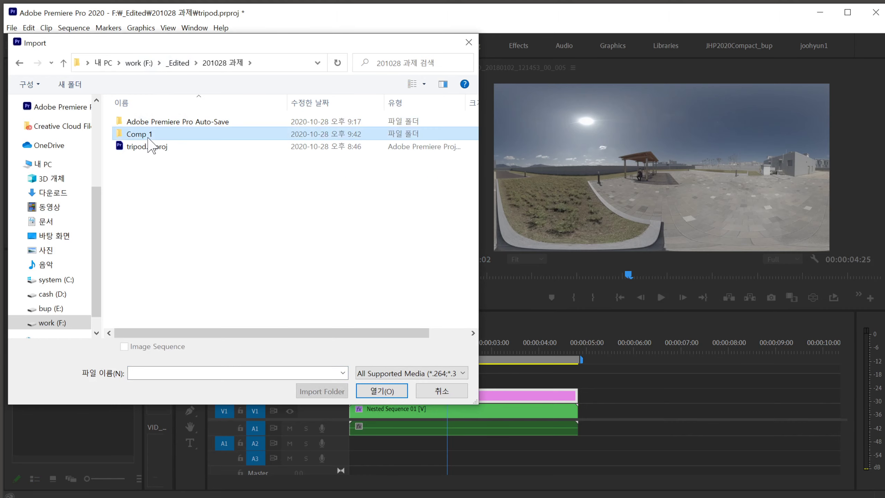
pyautogui.scroll(-5, 244, 192)
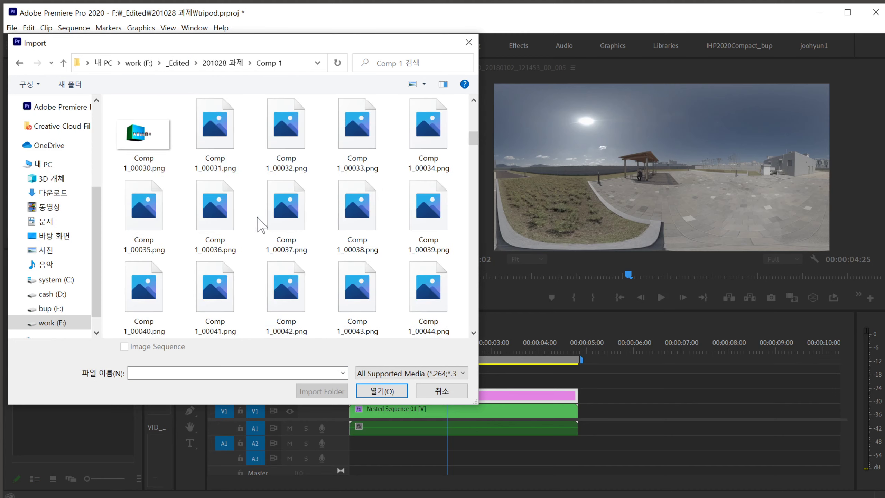
pyautogui.scroll(5, 240, 244)
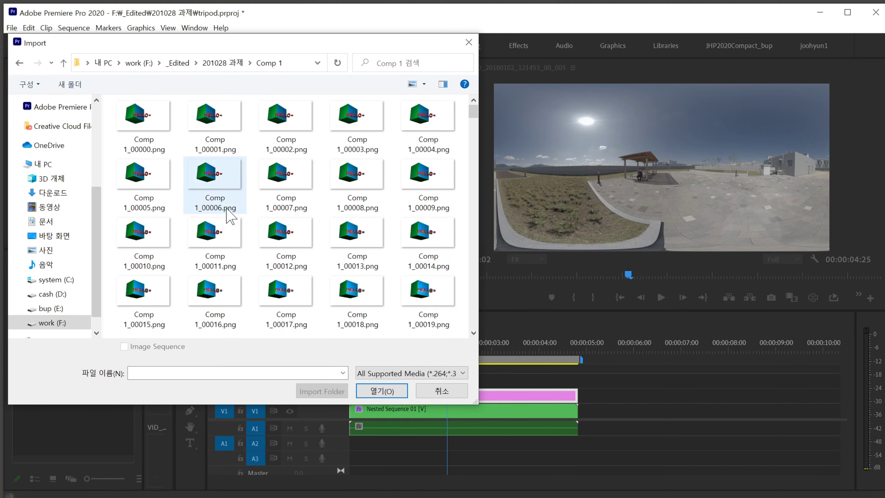
pyautogui.click(137, 119)
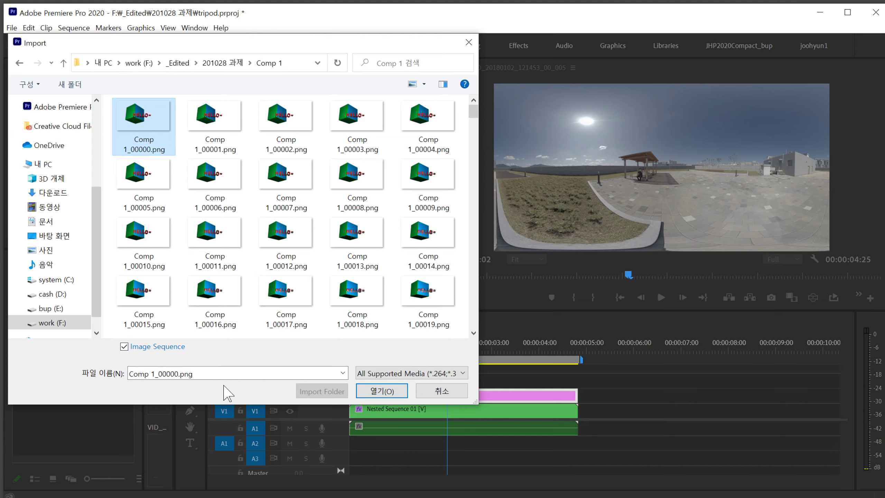
pyautogui.click(381, 391)
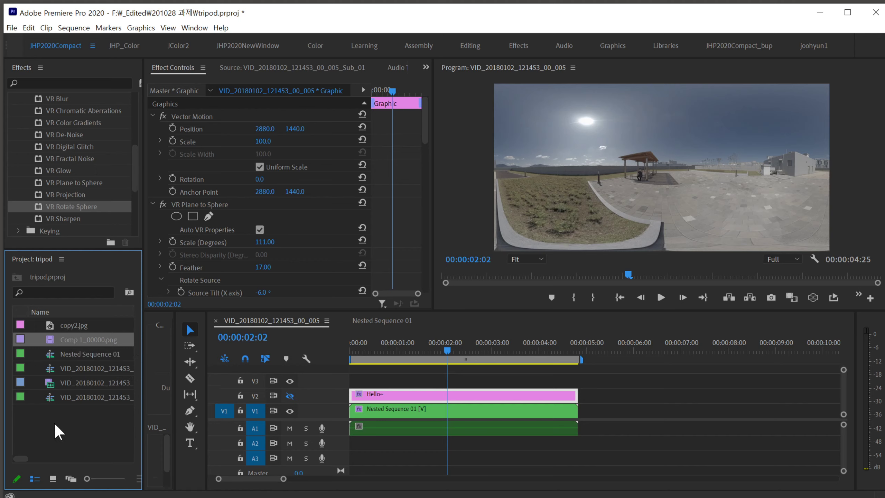
# - Check the thumbnail of the imported Comp 1_00000.png sequence and place it on video track V3 at the timeline start
pyautogui.click(53, 478)
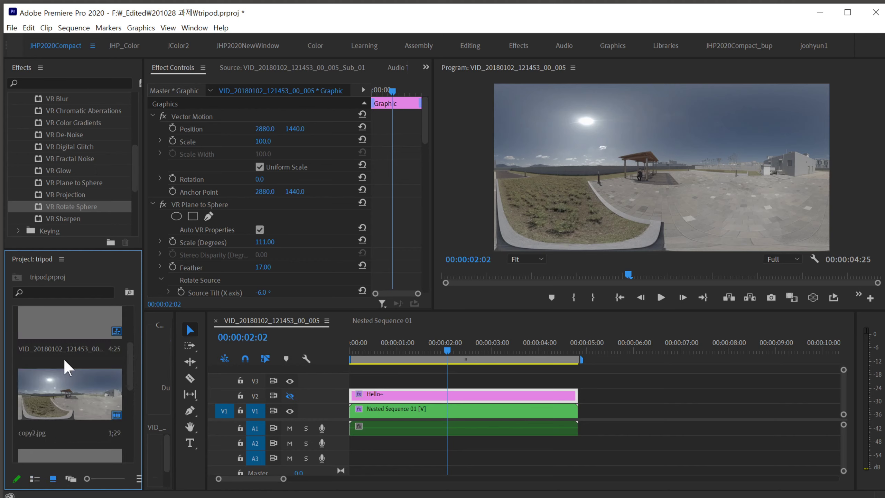
pyautogui.scroll(-3, 66, 377)
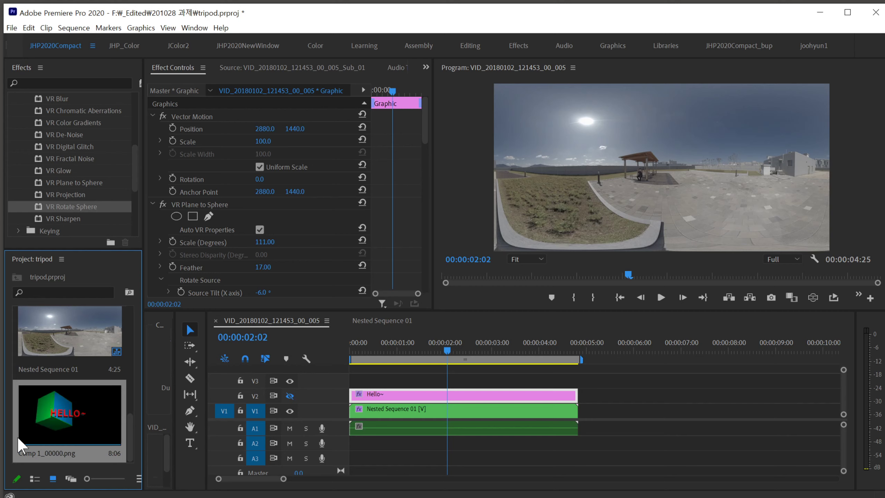
pyautogui.click(35, 478)
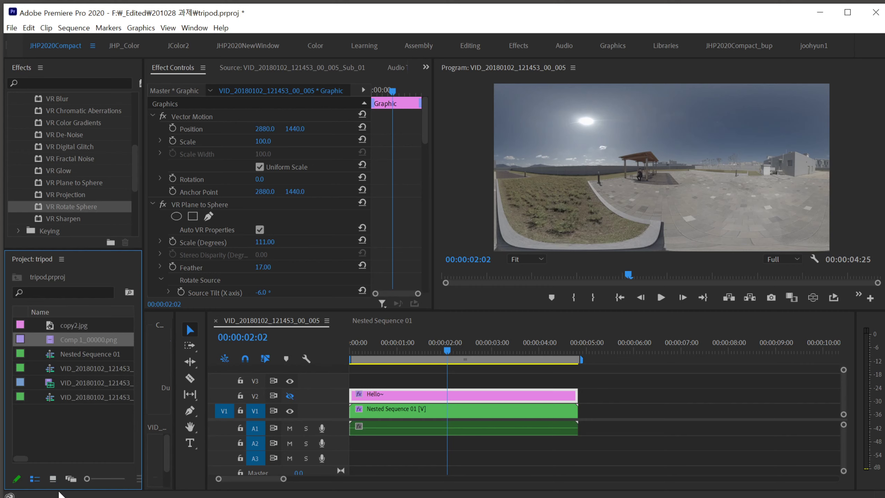
pyautogui.moveTo(65, 339); pyautogui.dragTo(360, 383)
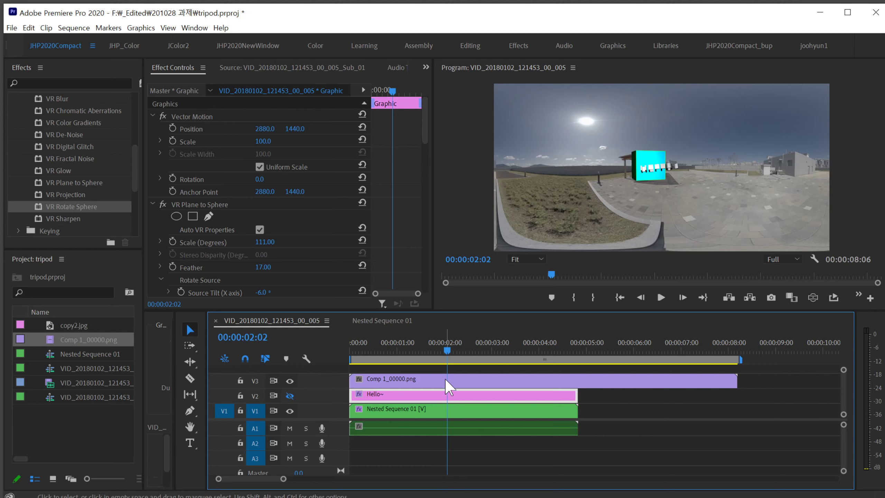
# - Play the timeline from the start to check the animated box and text over the 360° footage
pyautogui.moveTo(446, 350); pyautogui.dragTo(350, 360)
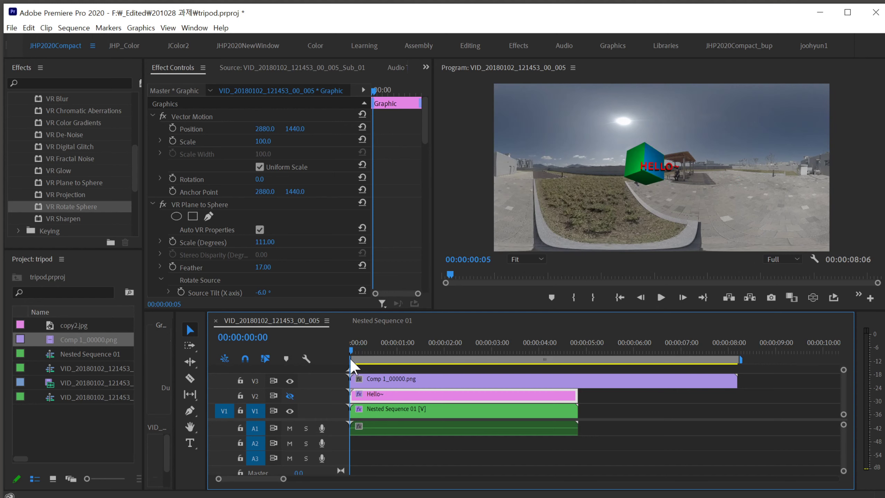
pyautogui.click(660, 298)
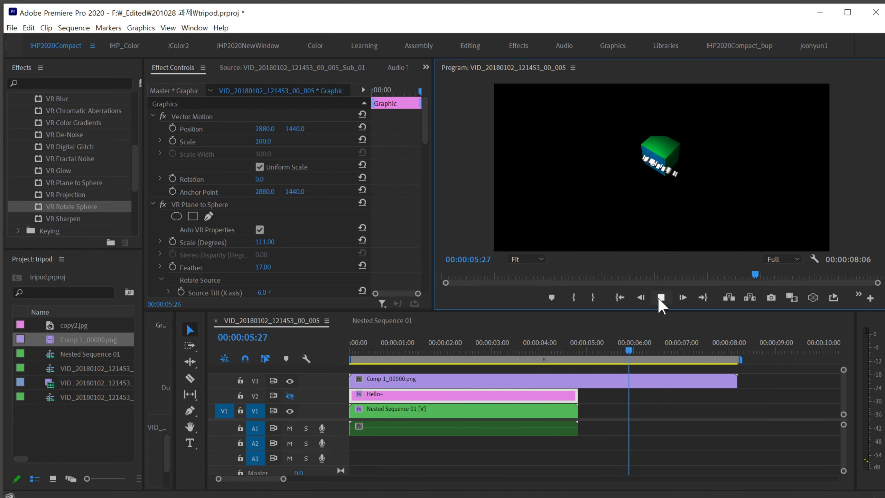
pyautogui.click(661, 297)
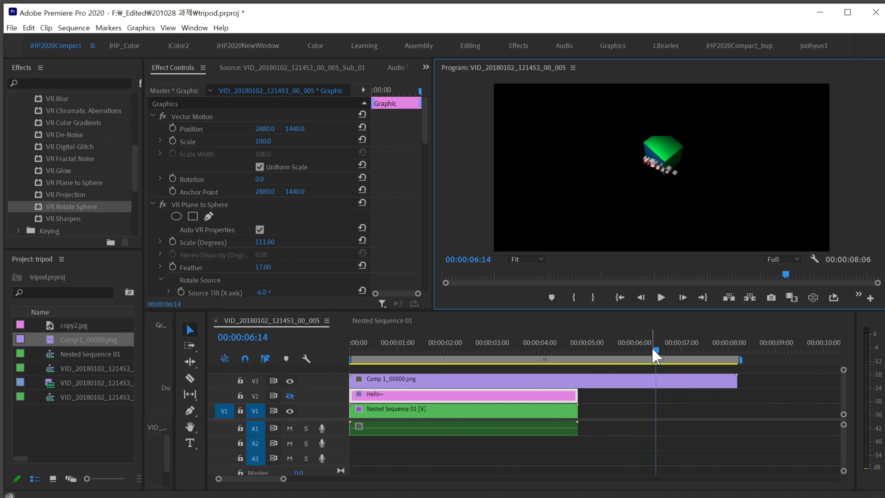
pyautogui.moveTo(654, 349); pyautogui.dragTo(398, 371)
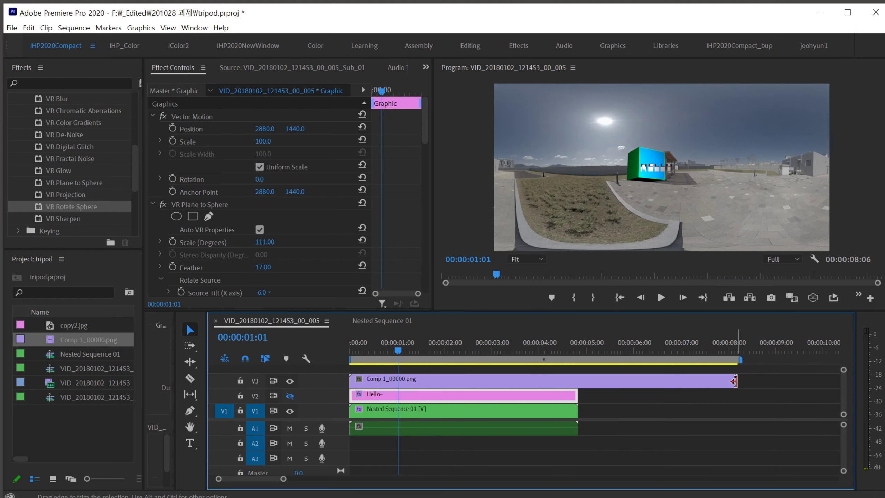
# - Trim the end of the Comp 1_00000.png clip to match the Hello~ clip and apply VR Plane to Sphere to it
pyautogui.moveTo(734, 380); pyautogui.dragTo(578, 381)
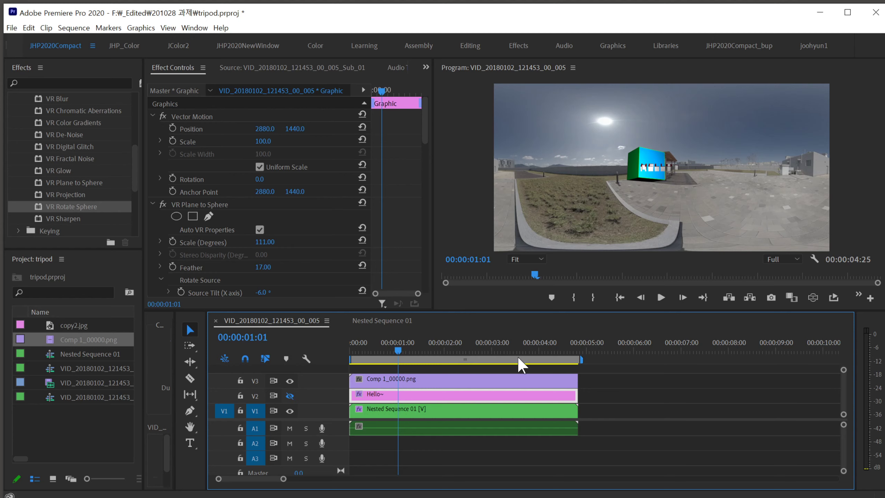
pyautogui.click(430, 379)
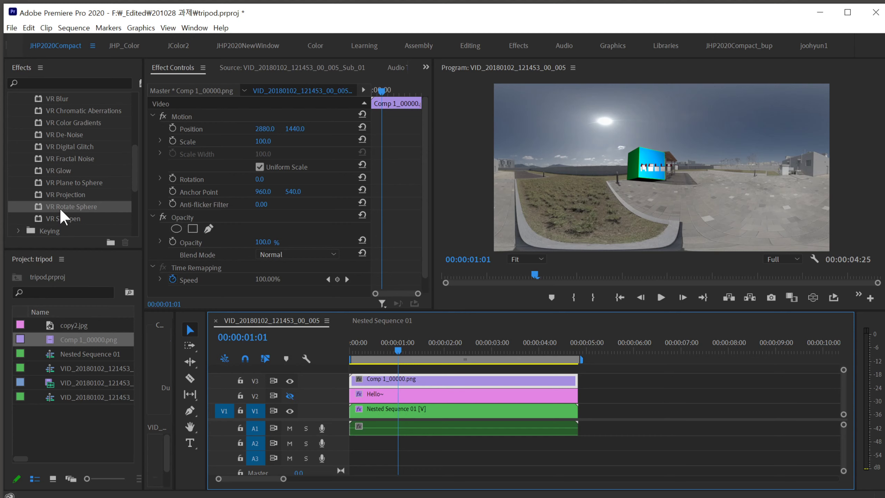
pyautogui.click(70, 184)
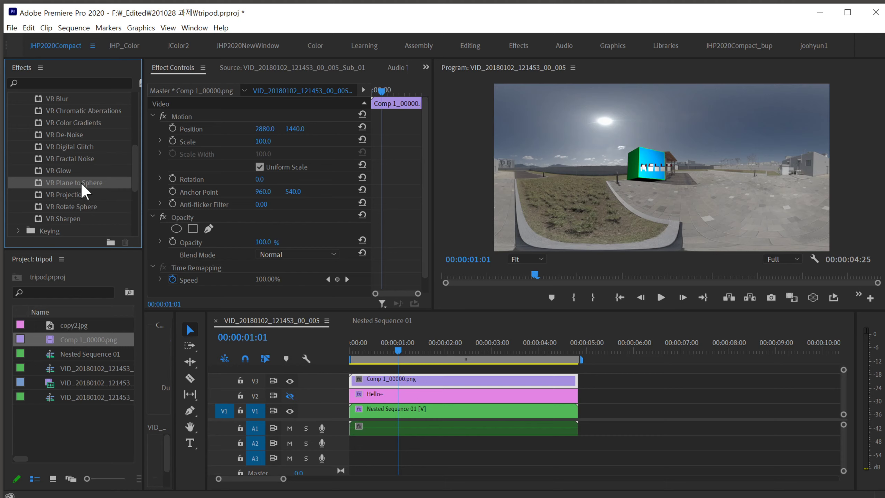
pyautogui.moveTo(82, 184); pyautogui.dragTo(496, 379)
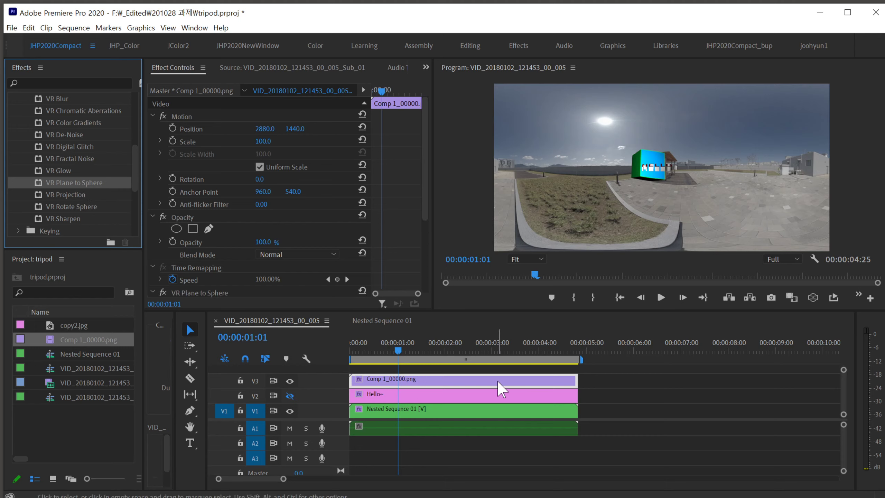
# - Examine the projected box in the VR video display and return to the flat equirectangular view
pyautogui.click(812, 297)
pyautogui.moveTo(670, 194); pyautogui.dragTo(638, 176)
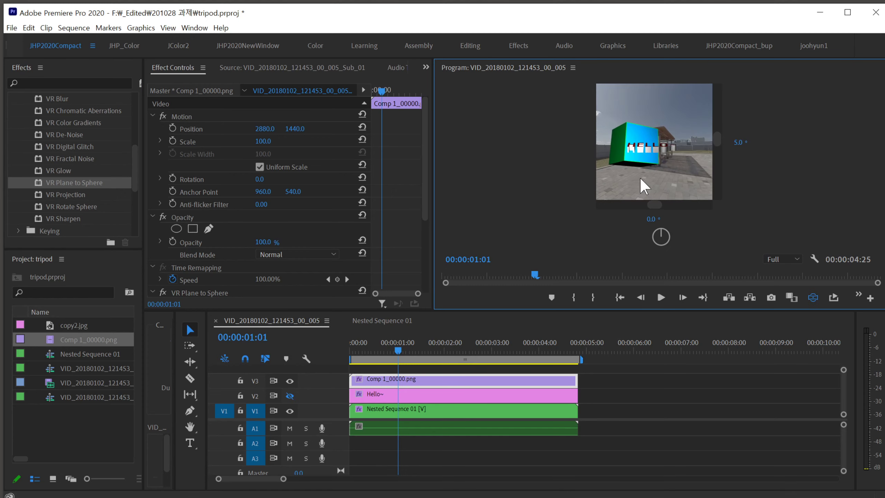
pyautogui.click(813, 300)
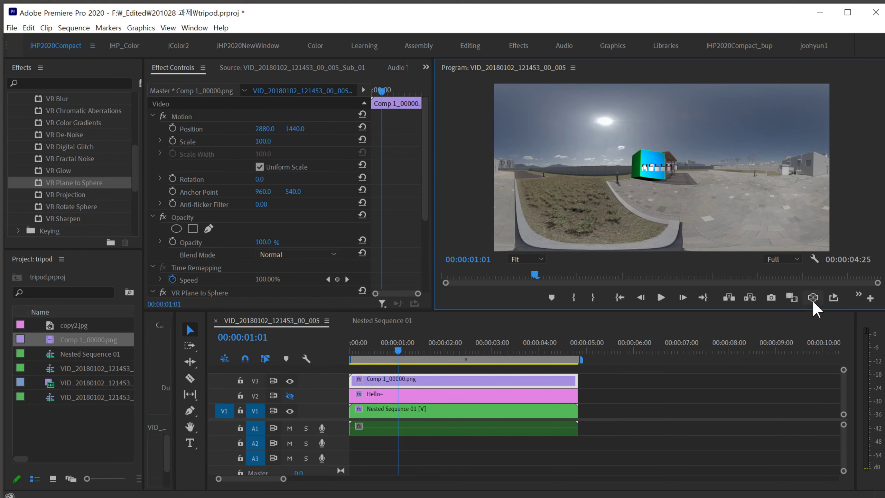
# - Set the Comp 1_00000.png clip's VR Plane to Sphere Projection Pan to 18° and Projection Tilt to -76°
pyautogui.click(422, 379)
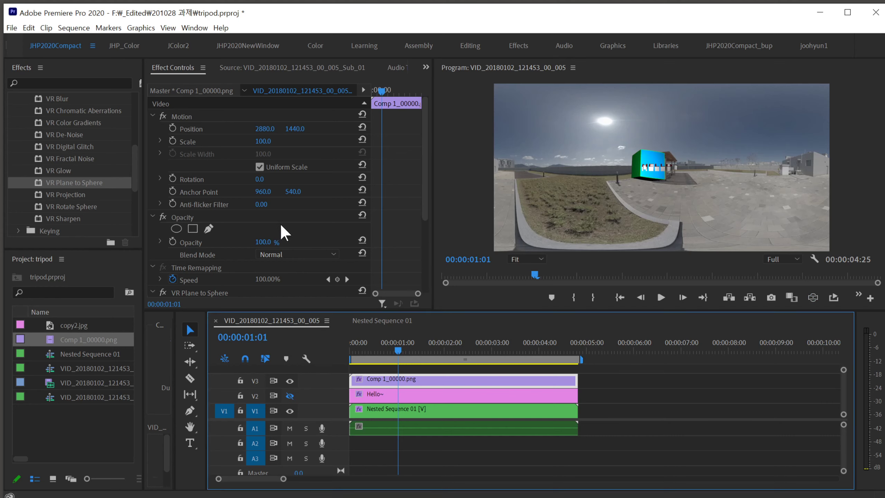
pyautogui.scroll(-5, 206, 206)
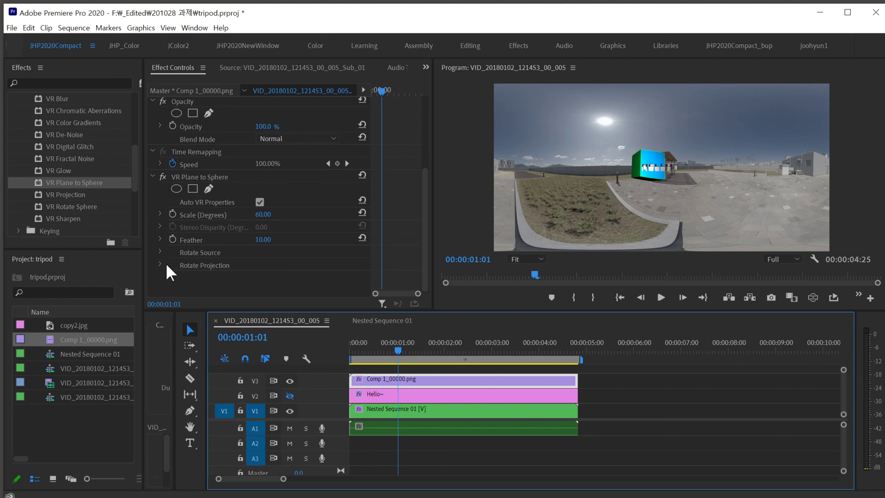
pyautogui.click(161, 264)
pyautogui.scroll(-2, 196, 274)
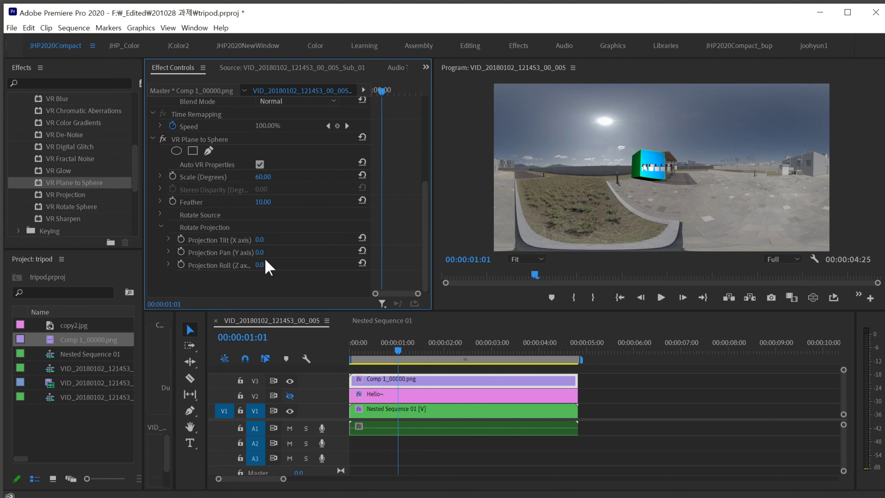
pyautogui.moveTo(260, 252)
pyautogui.mouseDown()
pyautogui.moveTo(302, 252)
pyautogui.moveTo(248, 240)
pyautogui.moveTo(297, 239)
pyautogui.moveTo(245, 239)
pyautogui.moveTo(256, 252)
pyautogui.moveTo(246, 252)
pyautogui.moveTo(276, 251)
pyautogui.moveTo(240, 240)
pyautogui.moveTo(297, 240)
pyautogui.moveTo(251, 239)
pyautogui.mouseUp()
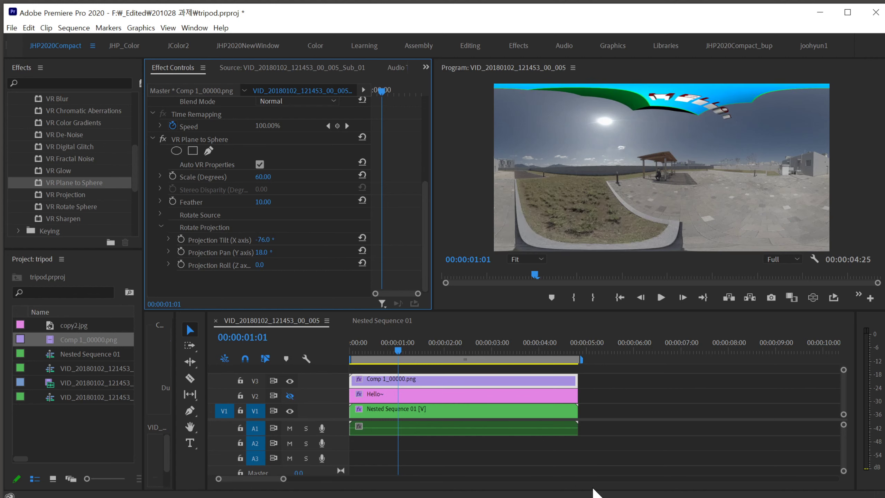
# - Look up at the box in the VR video display, play the sequence, and look down at the ground
pyautogui.click(810, 298)
pyautogui.moveTo(660, 108); pyautogui.dragTo(651, 190)
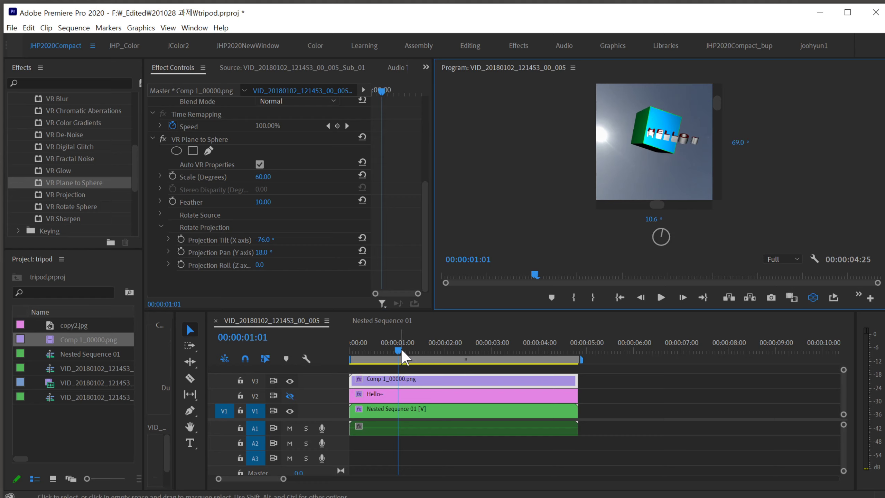
pyautogui.click(659, 295)
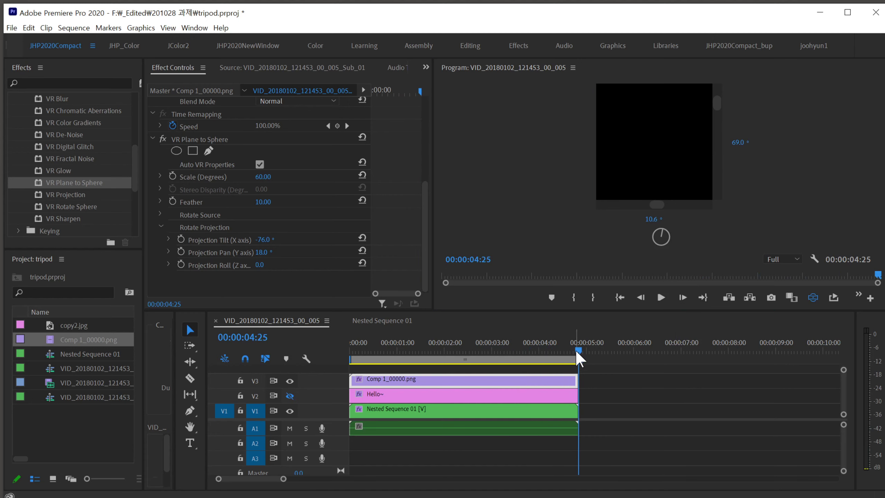
pyautogui.moveTo(579, 355); pyautogui.dragTo(454, 366)
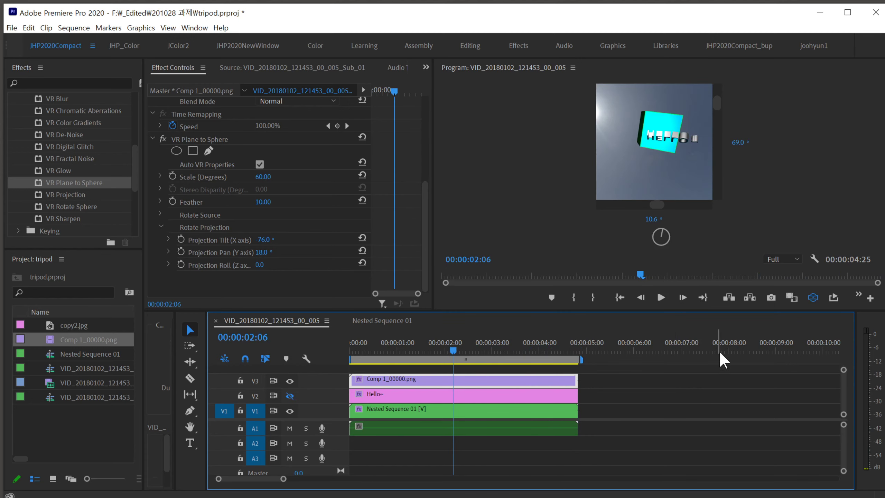
pyautogui.moveTo(673, 183); pyautogui.dragTo(668, 69)
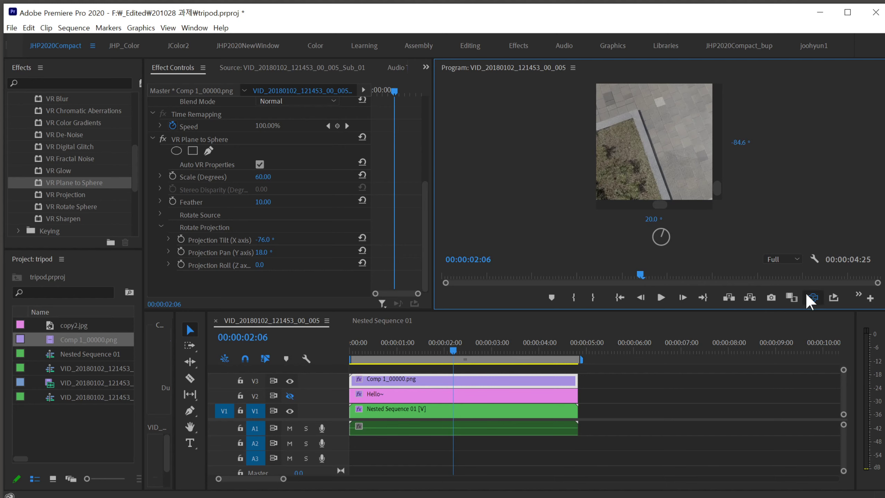
# - Set the clip's Projection Tilt to 86° in the flat view and turn the VR video display back on
pyautogui.click(813, 298)
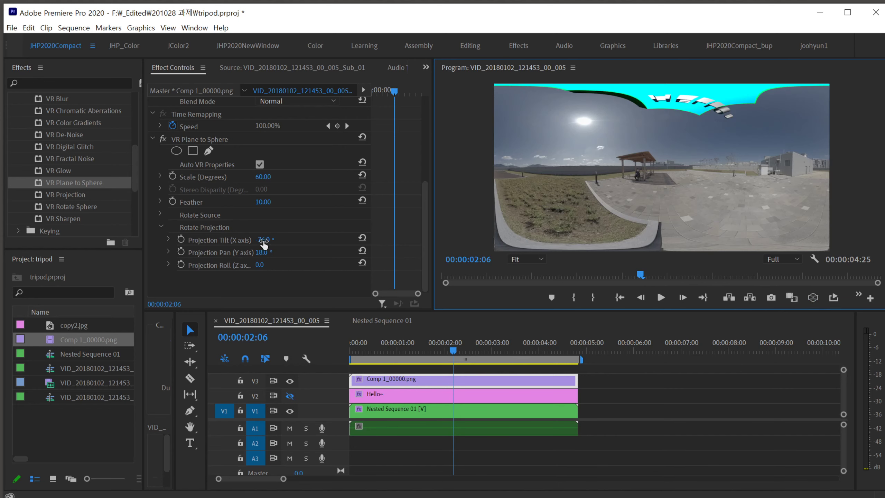
pyautogui.moveTo(264, 244); pyautogui.dragTo(322, 244)
pyautogui.click(813, 298)
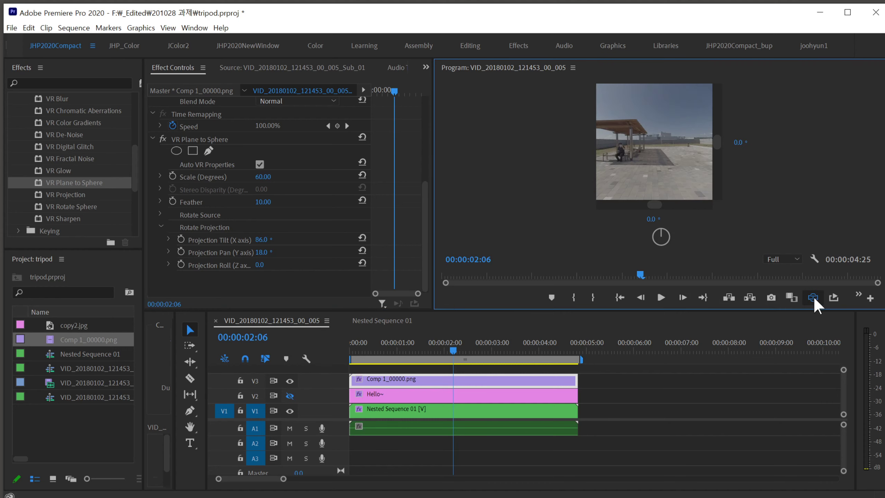
# - Look down at the projected box on the ground in the VR video display and replay the sequence from its start
pyautogui.moveTo(675, 181); pyautogui.dragTo(659, 147)
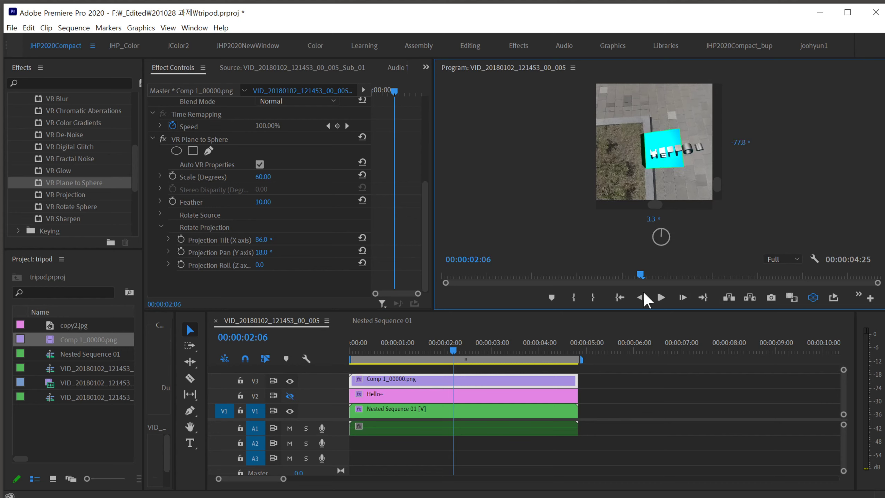
pyautogui.click(662, 298)
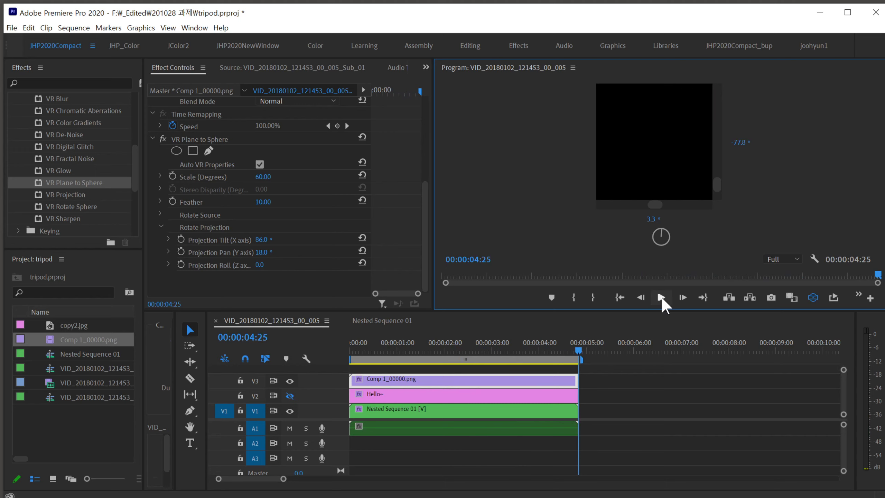
pyautogui.moveTo(383, 351); pyautogui.dragTo(348, 357)
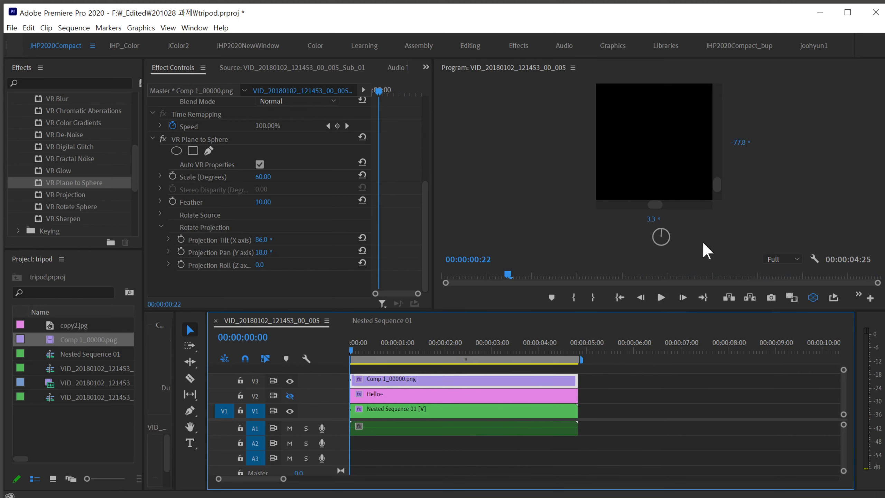
pyautogui.click(660, 297)
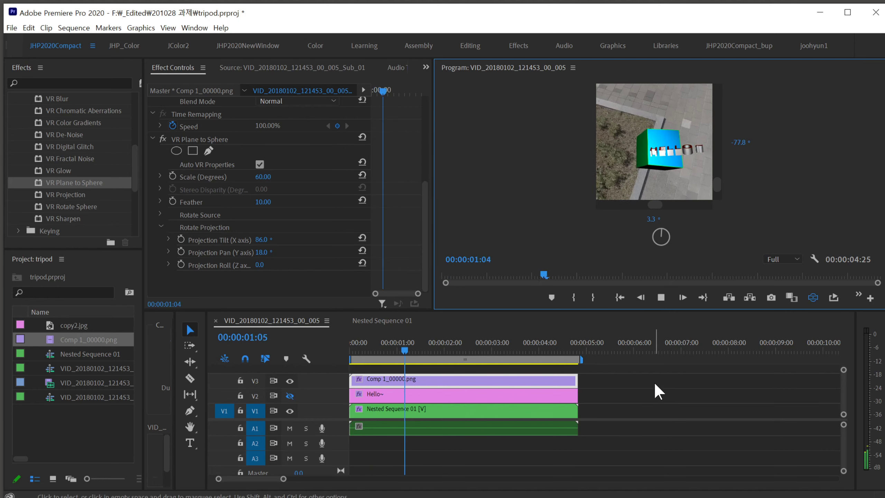
# - Return to the flat equirectangular view and play the sequence from the beginning
pyautogui.click(813, 299)
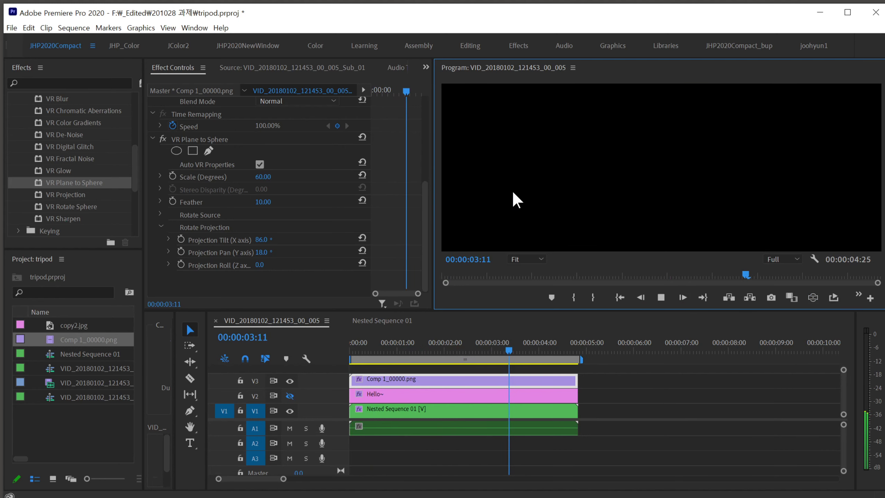
pyautogui.moveTo(578, 350); pyautogui.dragTo(349, 360)
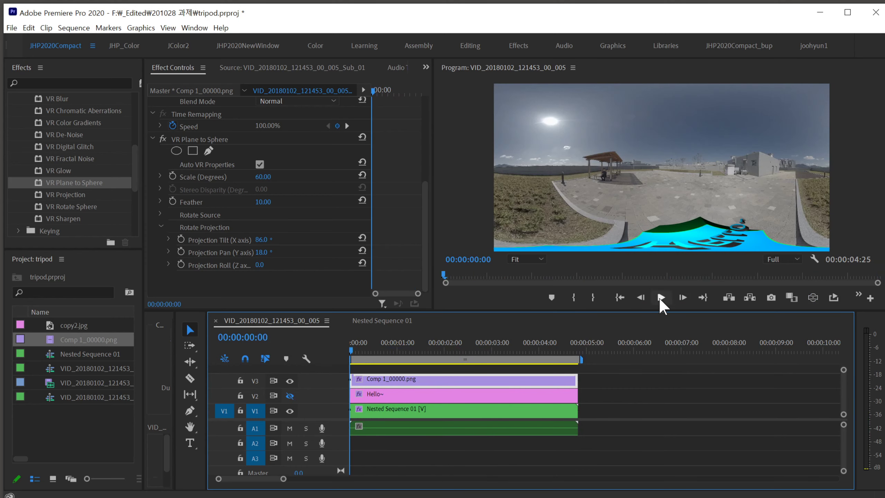
pyautogui.click(554, 226)
pyautogui.press('space')
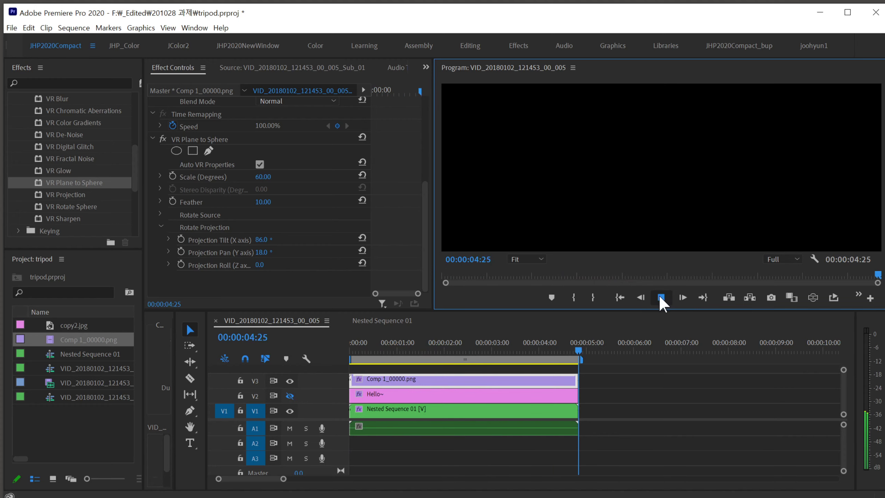
# - Scrub through the first two seconds of the sequence to inspect the distorted box in the flat view
pyautogui.click(561, 362)
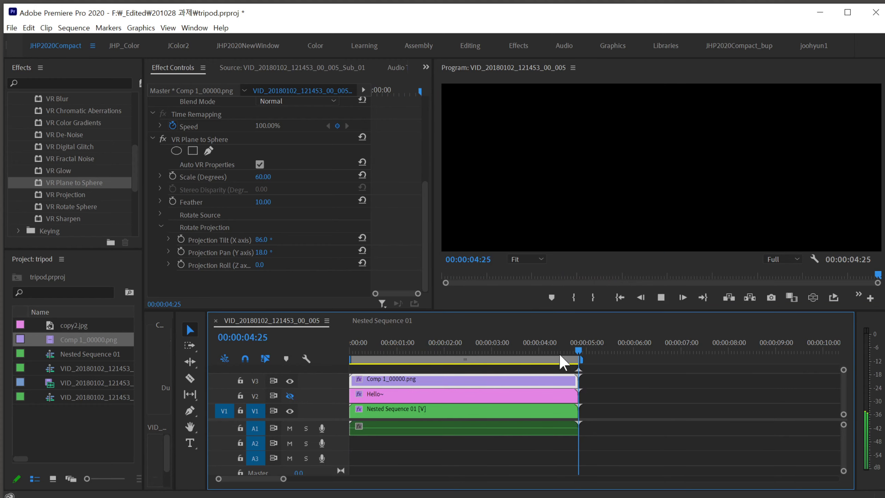
pyautogui.click(449, 361)
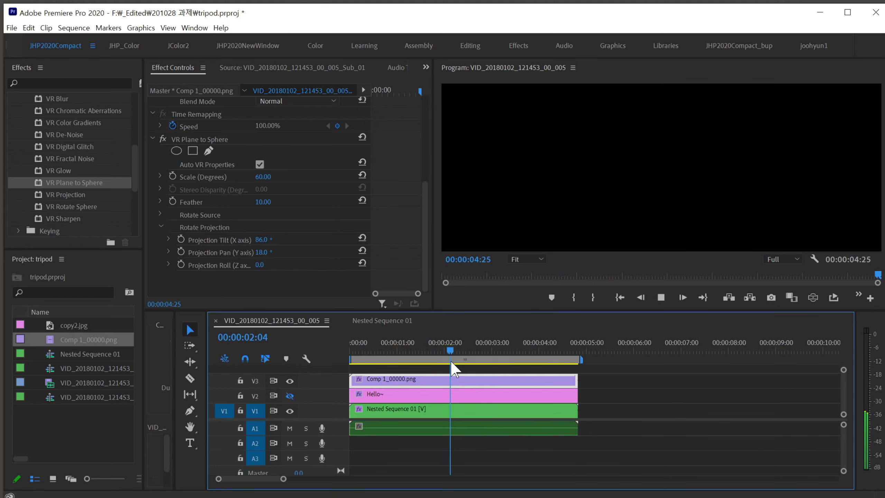
pyautogui.click(399, 350)
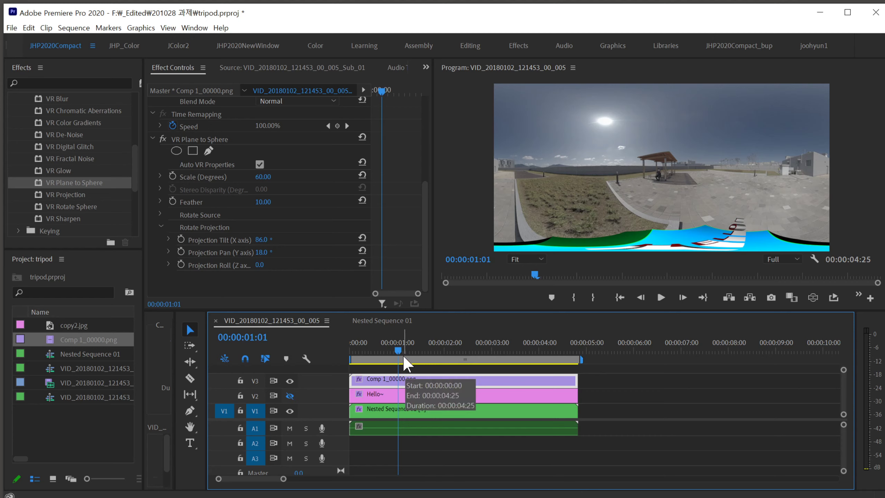
pyautogui.moveTo(398, 350); pyautogui.dragTo(433, 350)
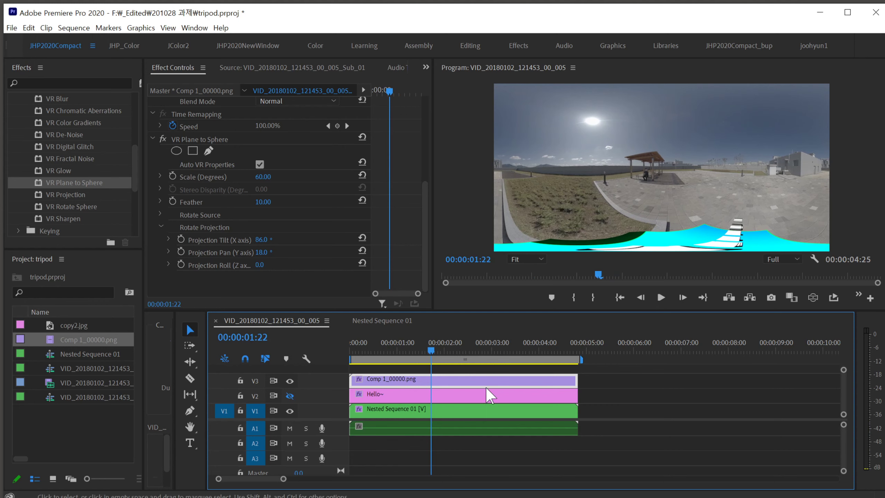
# - Apply ONE-X-LUT-Final-V1.0 as the Lumetri Basic Correction Input LUT to the Nested Sequence 01 clip in the Color workspace
pyautogui.click(459, 413)
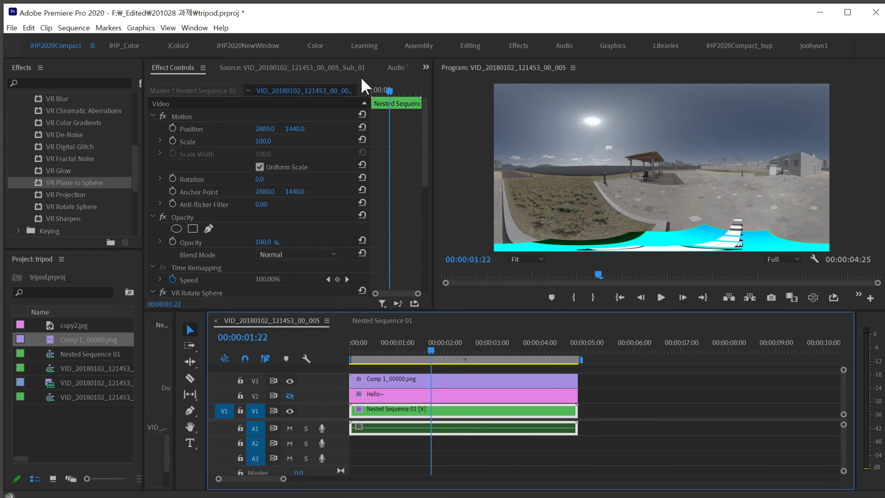
pyautogui.click(311, 46)
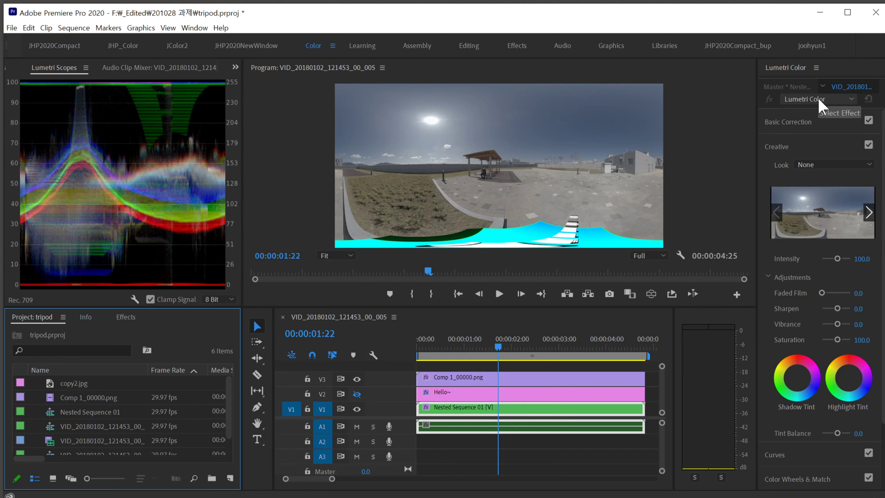
pyautogui.click(819, 122)
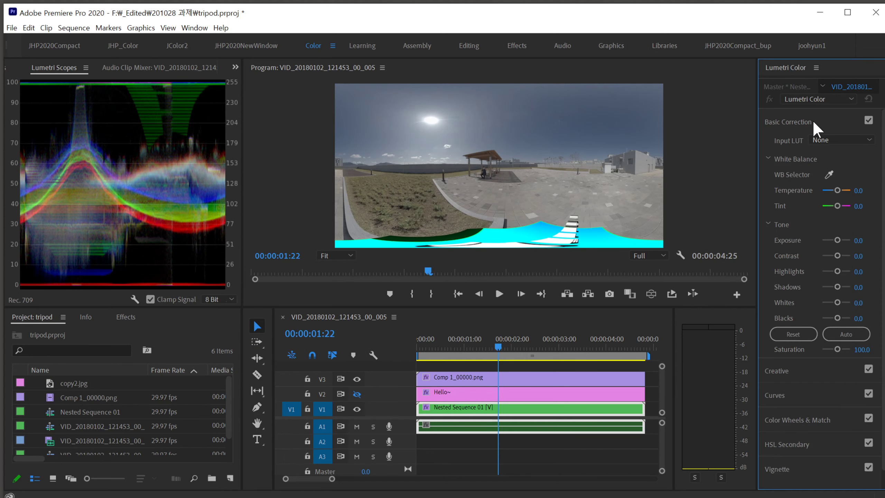
pyautogui.click(819, 141)
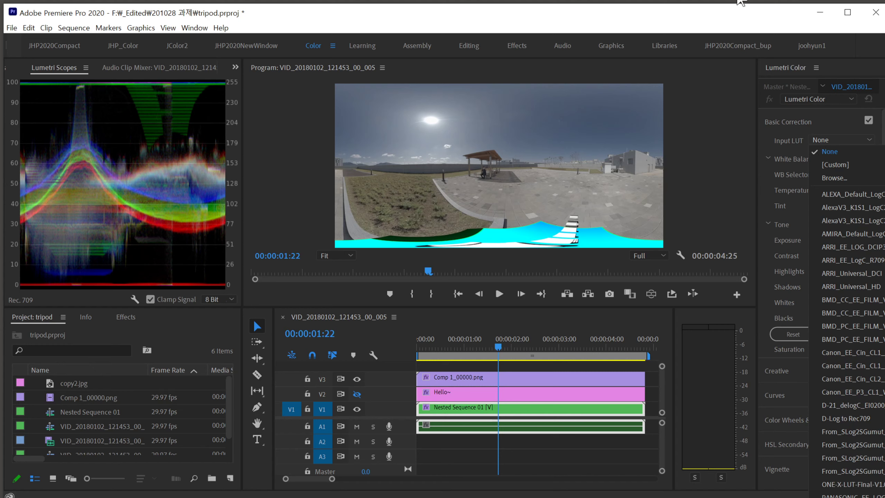
pyautogui.click(735, 19)
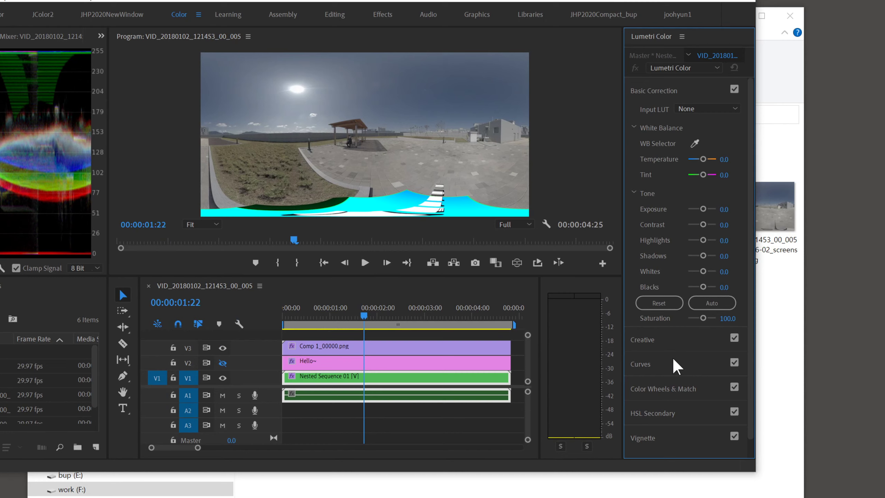
pyautogui.click(680, 65)
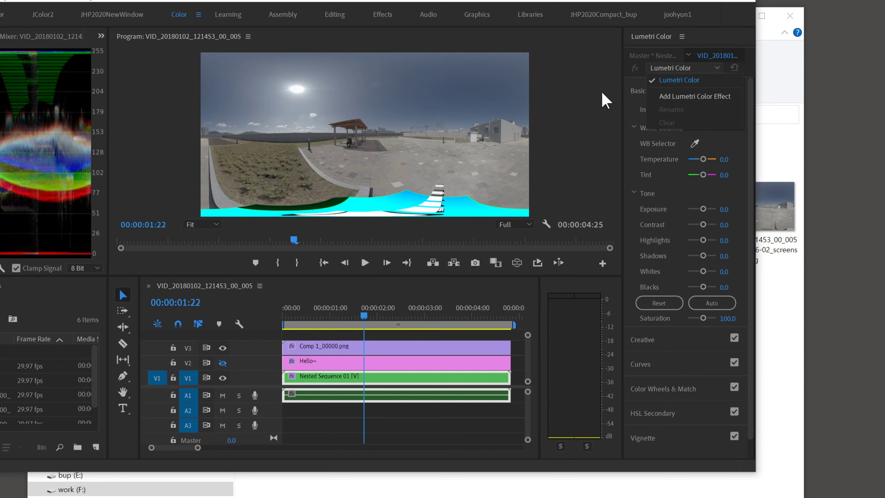
pyautogui.click(608, 104)
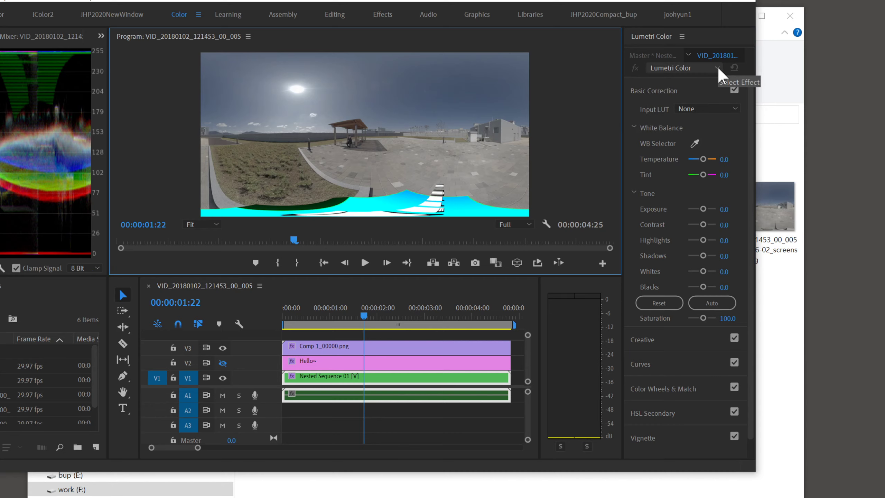
pyautogui.click(704, 108)
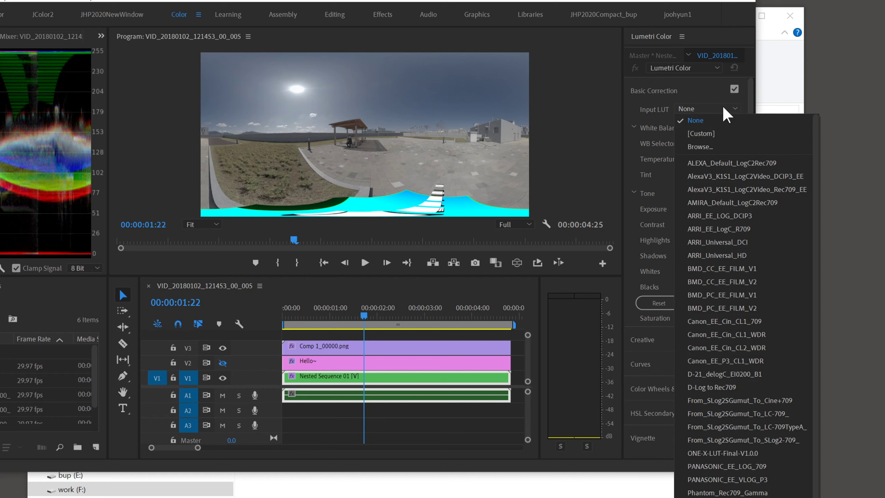
pyautogui.click(715, 453)
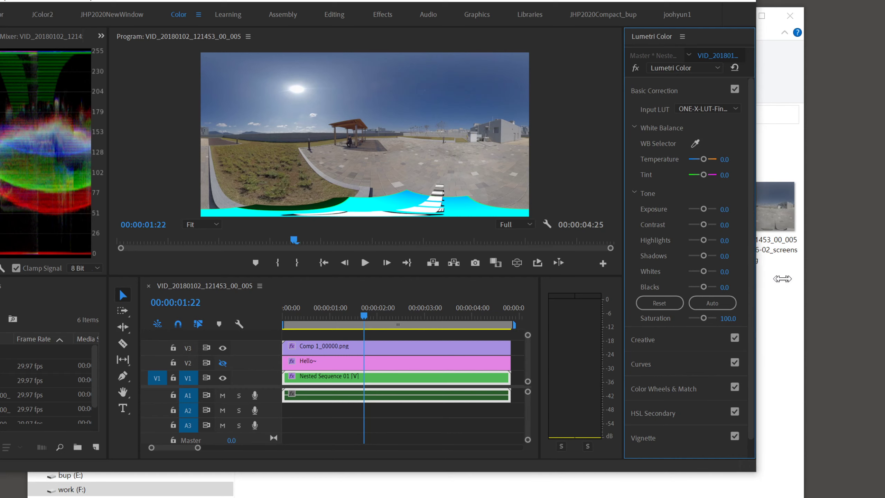
# - Widen the application window and enlarge the Program monitor to view the graded footage at 00:00:01:14
pyautogui.moveTo(756, 279); pyautogui.dragTo(874, 283)
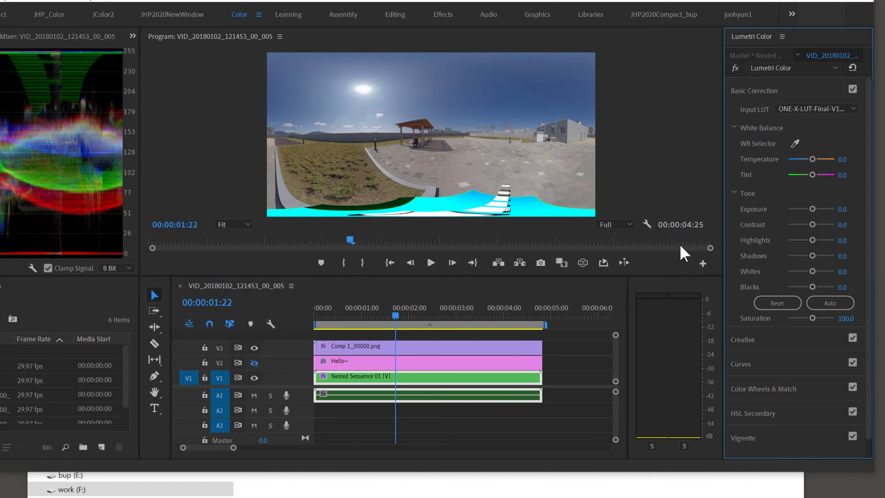
pyautogui.moveTo(674, 276); pyautogui.dragTo(678, 352)
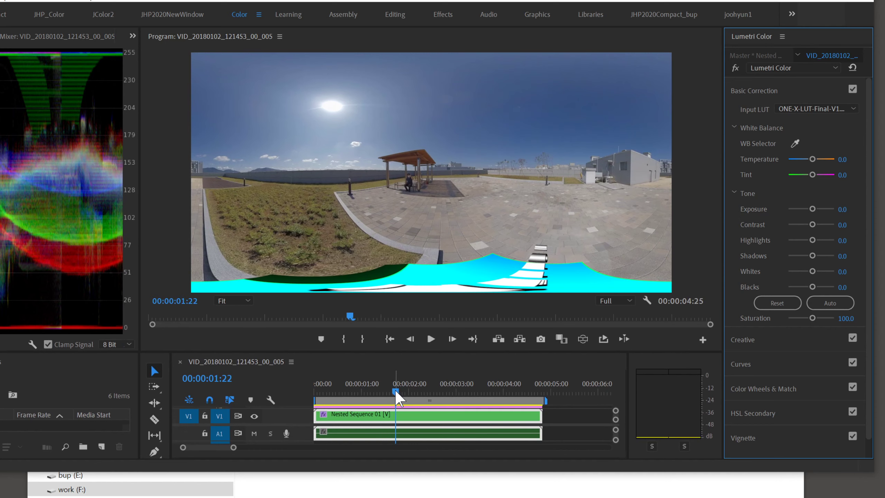
pyautogui.moveTo(395, 393)
pyautogui.mouseDown()
pyautogui.moveTo(529, 408)
pyautogui.moveTo(316, 402)
pyautogui.moveTo(383, 401)
pyautogui.mouseUp()
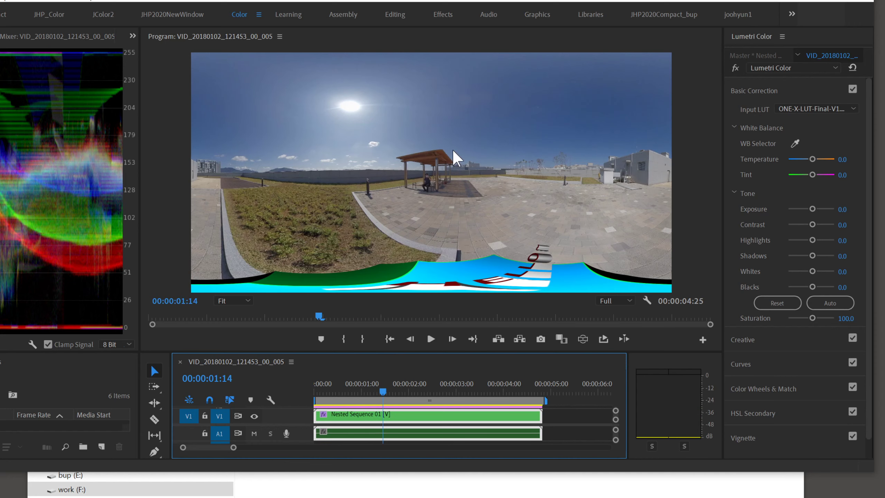
# - Look around the graded footage in the VR video display, from the building down to the box on the ground
pyautogui.click(583, 339)
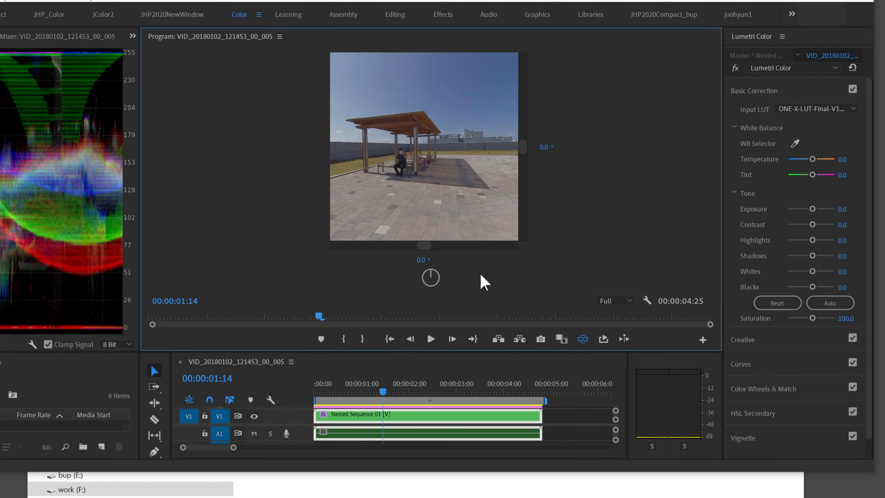
pyautogui.moveTo(409, 147); pyautogui.dragTo(756, 148)
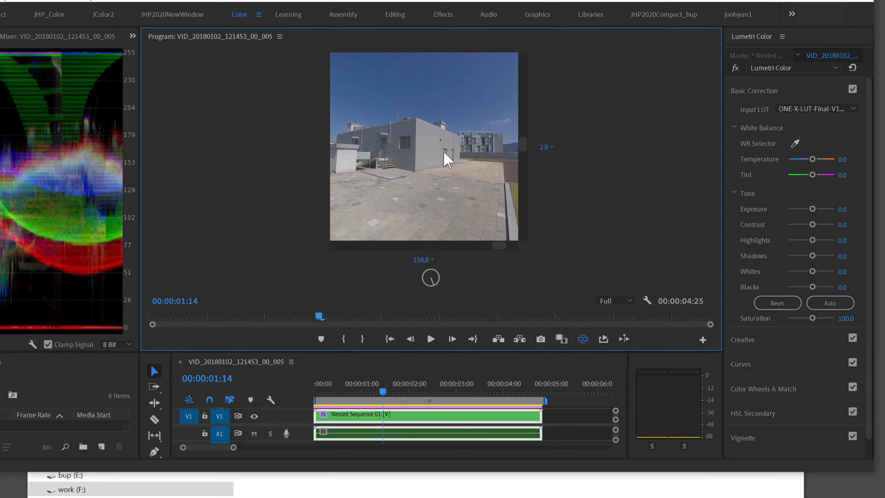
pyautogui.moveTo(373, 176); pyautogui.dragTo(467, 152)
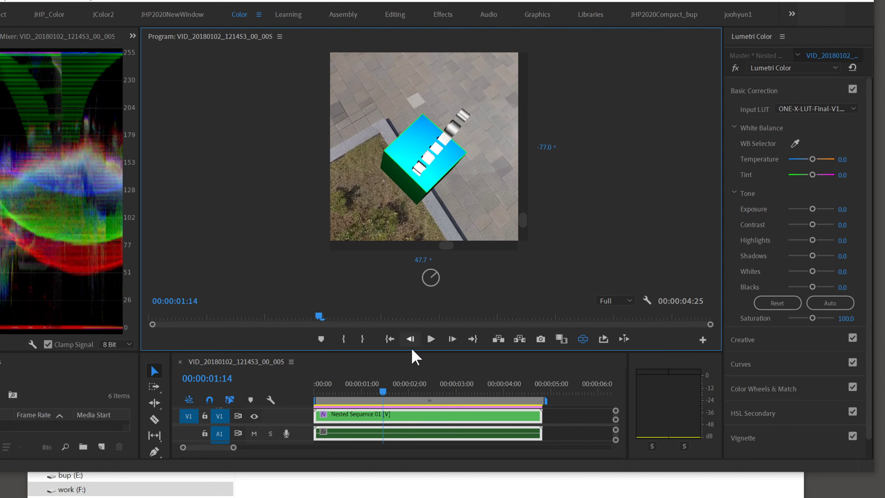
pyautogui.moveTo(386, 396); pyautogui.dragTo(324, 398)
pyautogui.moveTo(442, 140); pyautogui.dragTo(458, 174)
# - Return to the flat equirectangular view and check the graded sequence at several points in time
pyautogui.click(583, 340)
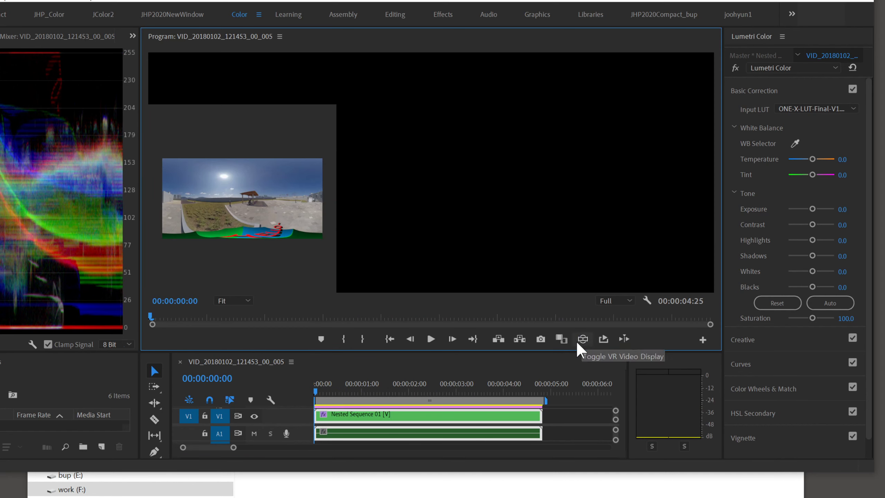
pyautogui.click(366, 391)
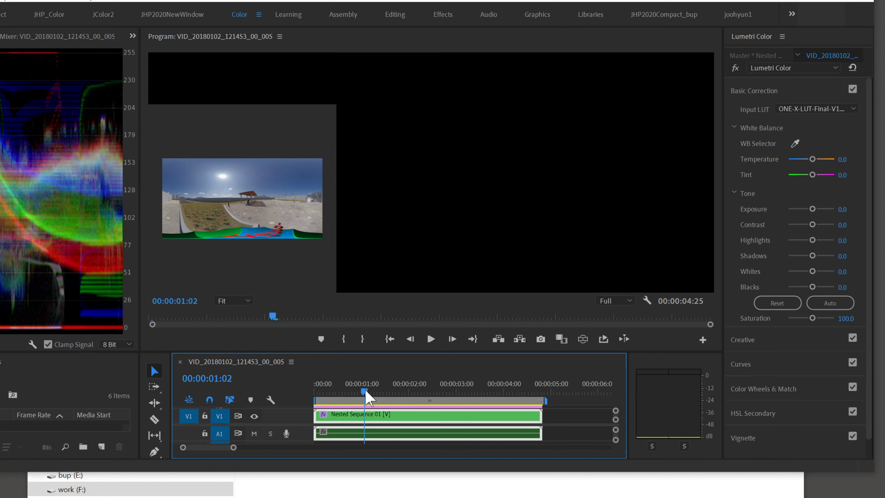
pyautogui.click(423, 390)
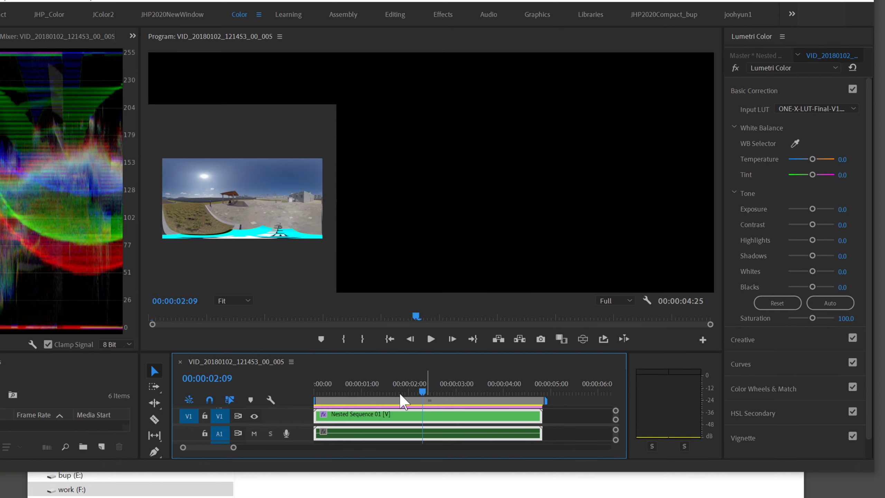
pyautogui.click(339, 392)
pyautogui.click(439, 392)
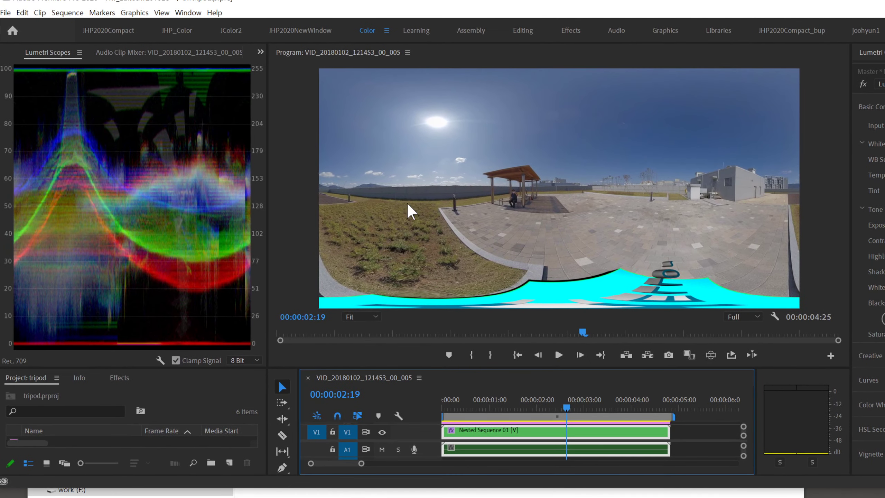
# - Switch to the JHP2020Compact workspace and open the media export settings for the sequence
pyautogui.click(115, 31)
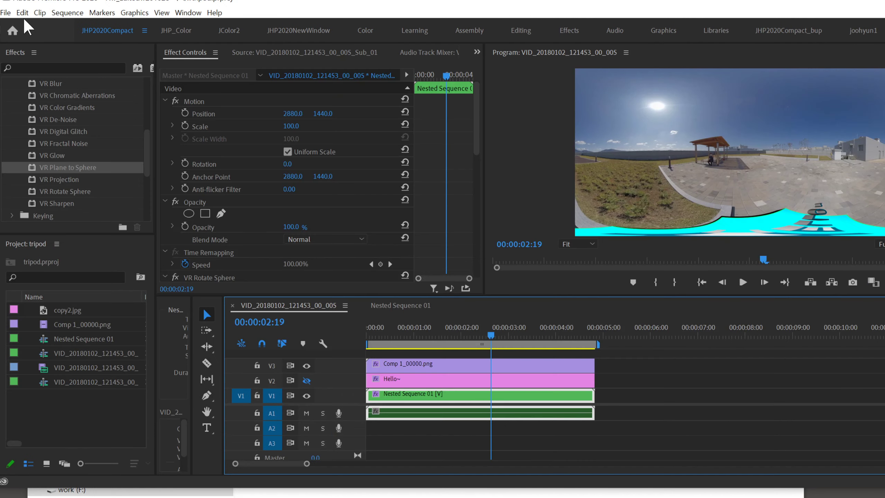
pyautogui.click(5, 13)
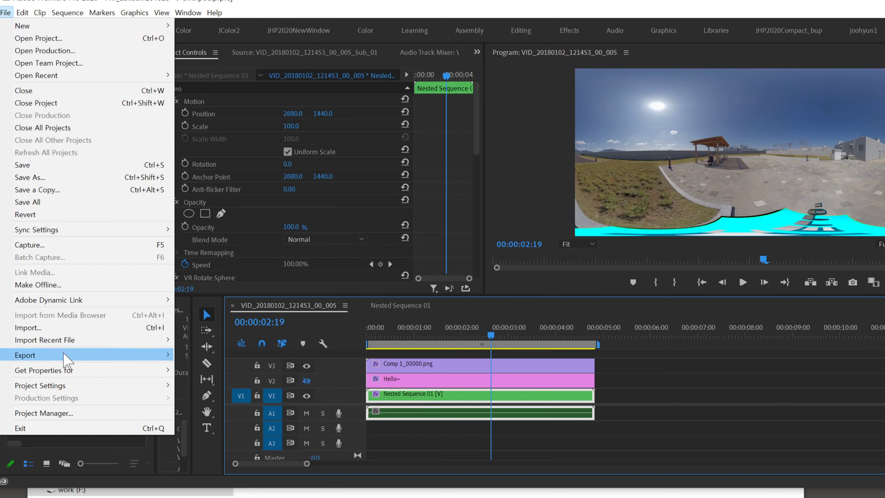
pyautogui.moveTo(66, 355)
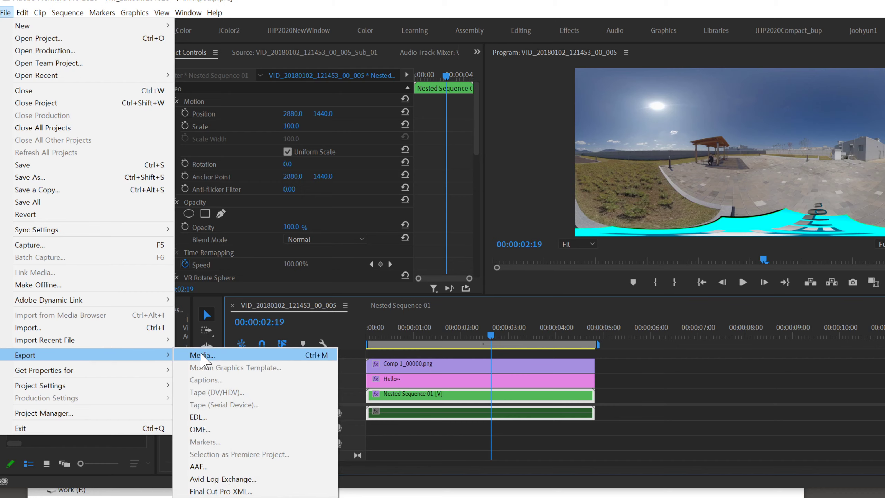
pyautogui.click(201, 355)
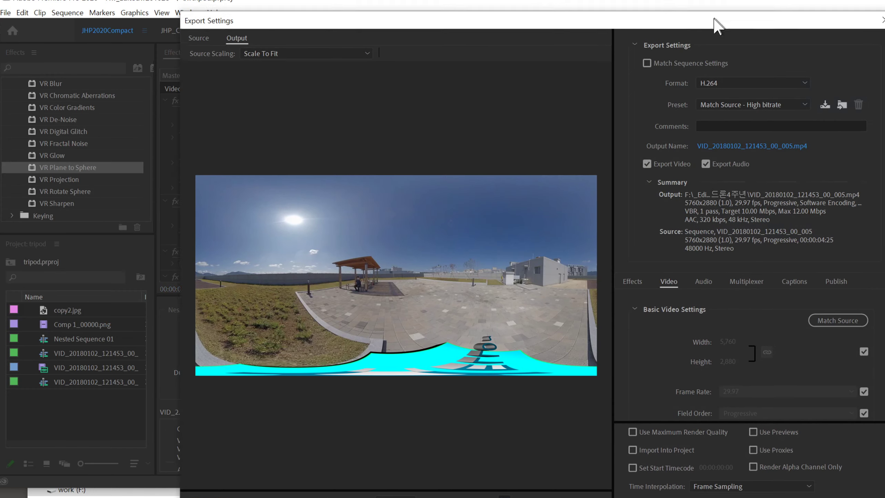
pyautogui.moveTo(714, 25); pyautogui.dragTo(575, 0)
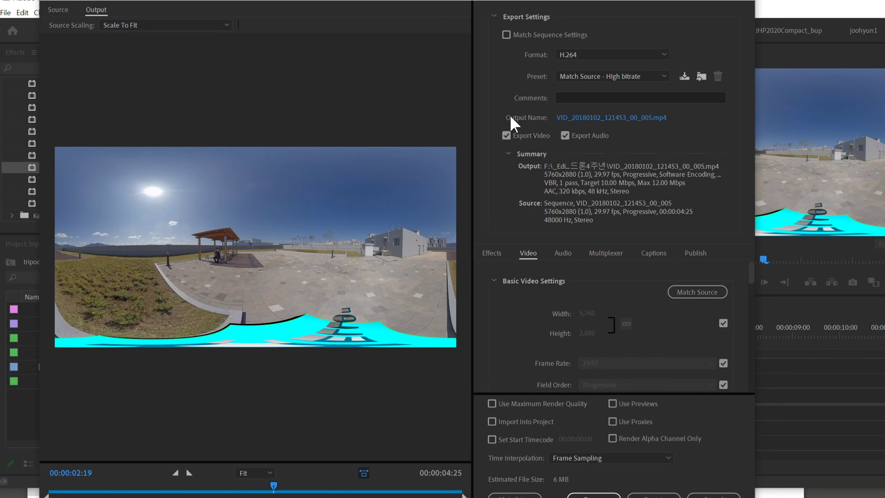
# - Set the export's time interpolation to Frame Blending and check the VR Video settings for the monoscopic frame layout
pyautogui.click(569, 83)
pyautogui.click(569, 83)
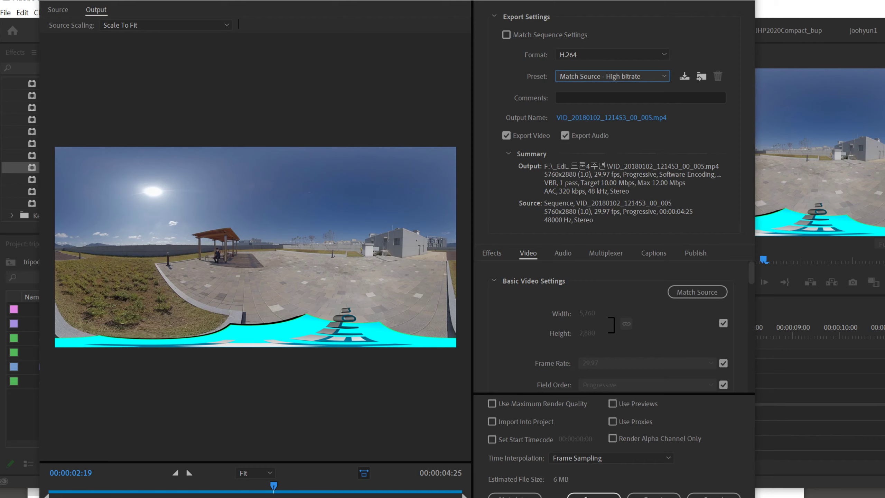
pyautogui.scroll(-1, 590, 458)
pyautogui.scroll(-8, 514, 309)
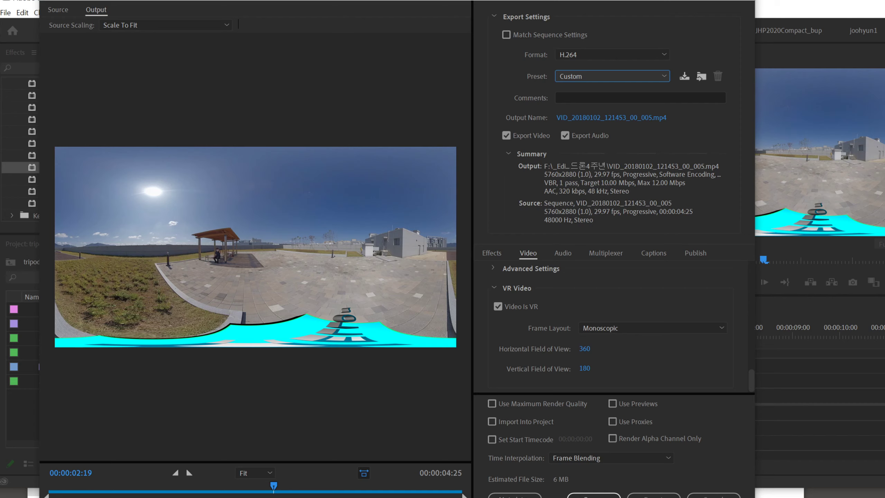
# - Set the output file to eVID_20180102_121453_00_005.mp4 in the 201028 과제 folder and export the sequence
pyautogui.click(609, 117)
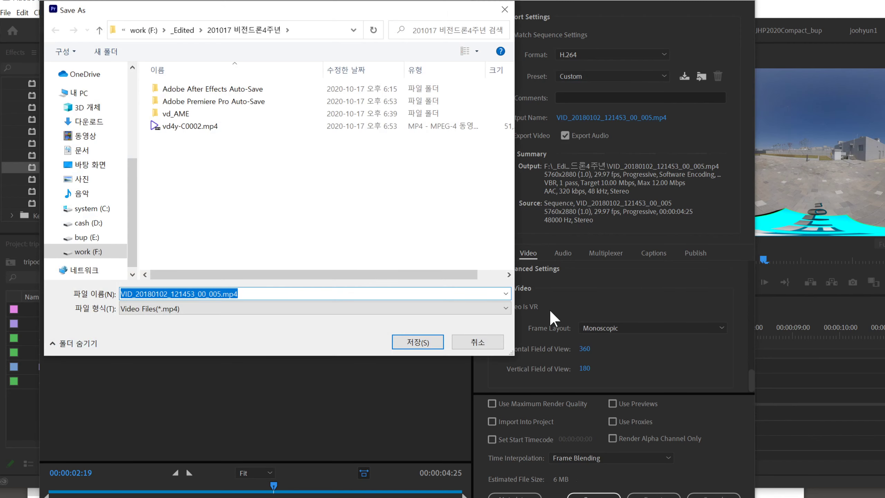
pyautogui.click(191, 34)
pyautogui.doubleClick(277, 113)
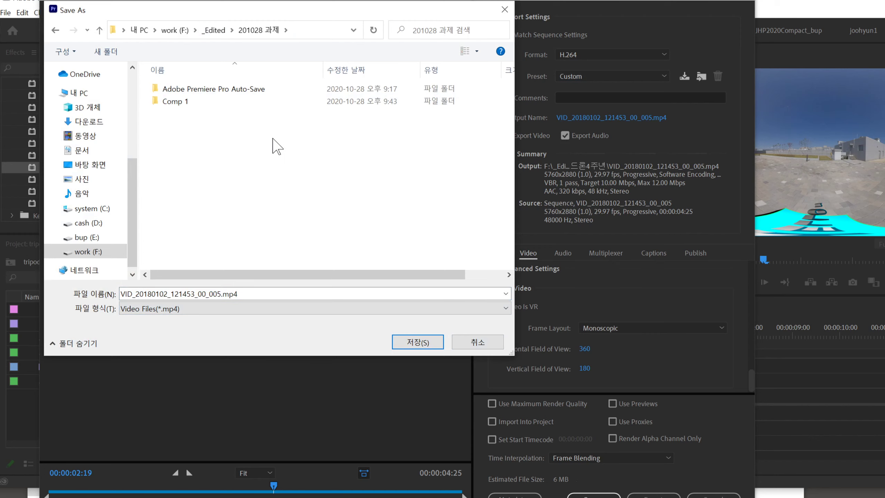
pyautogui.click(418, 342)
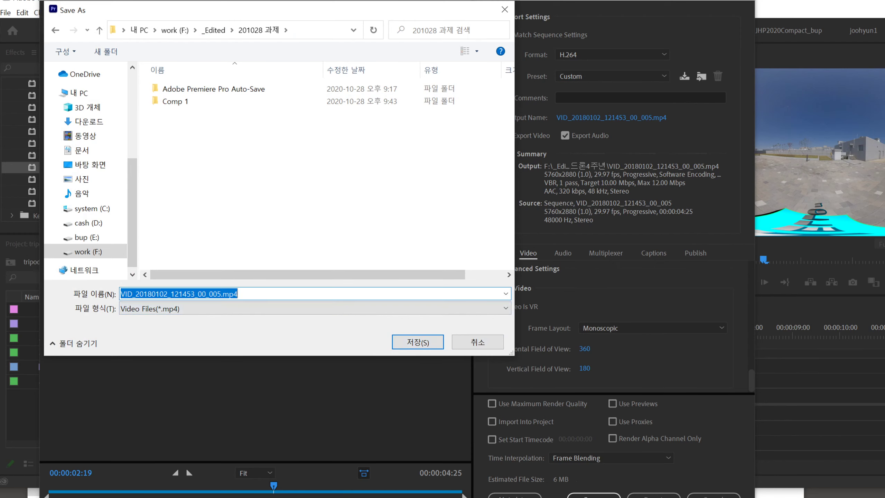
pyautogui.press('Home')
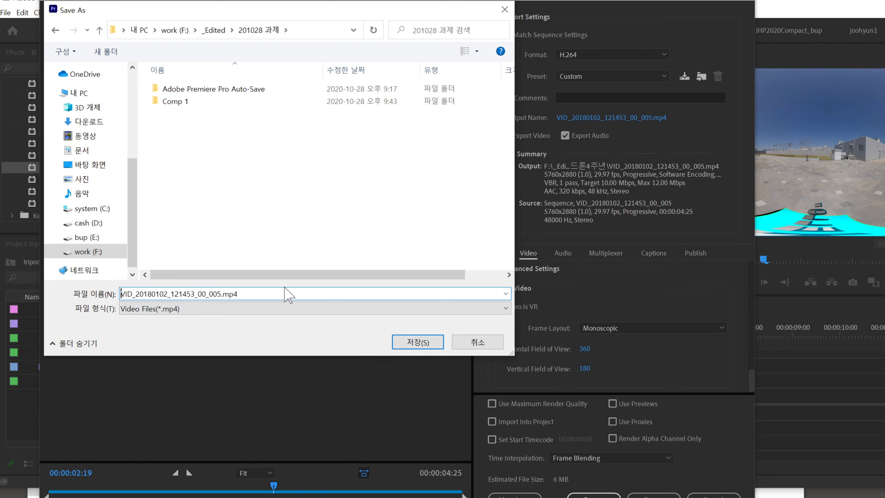
pyautogui.write('e')
pyautogui.click(401, 343)
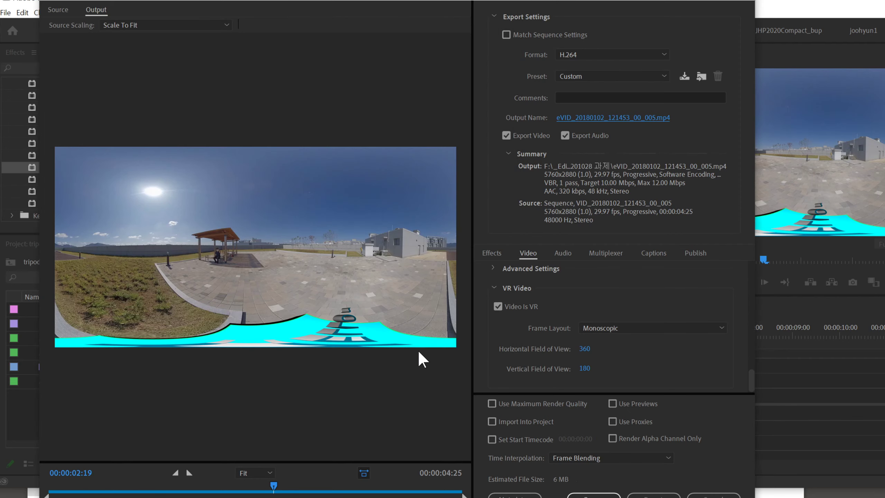
pyautogui.click(654, 495)
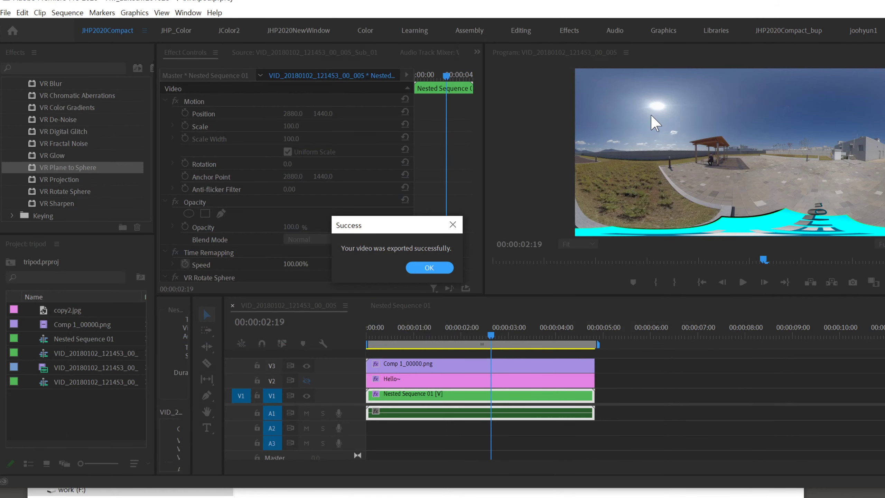
pyautogui.click(434, 270)
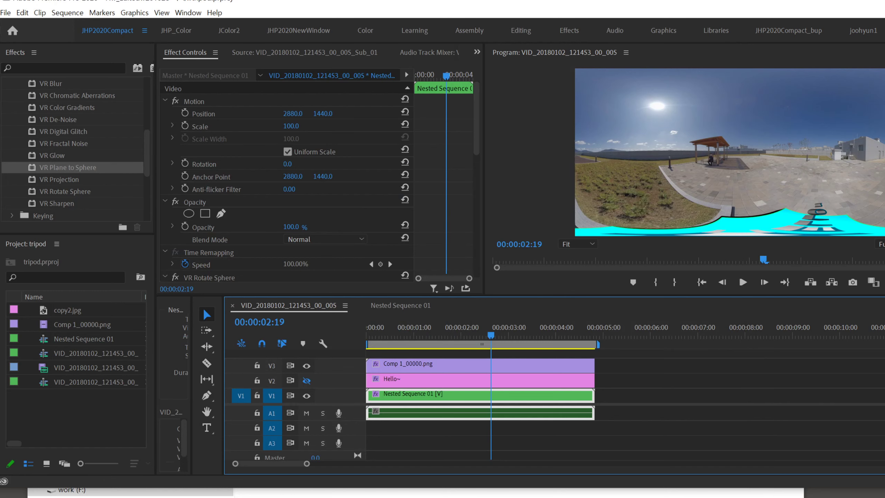
# - Switch to File Explorer and copy the exported eVID_20180102_121453_00_005.mp4 into the 과제 folder under 201028 학습가이드
pyautogui.hotkey('alt', 'Tab')
pyautogui.click(559, 378)
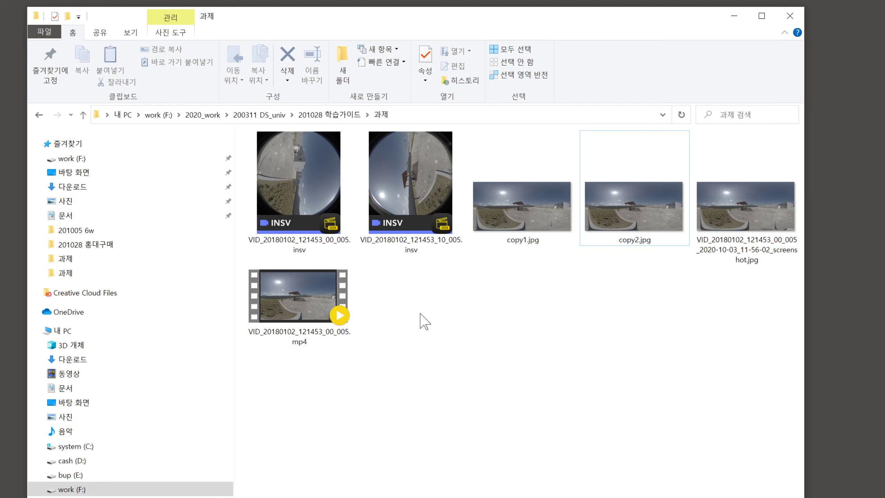
pyautogui.hotkey('alt', 'Tab')
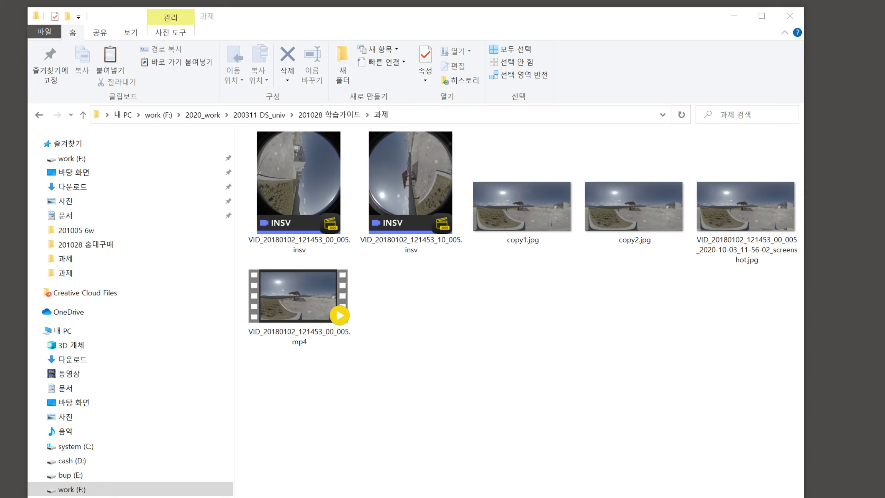
pyautogui.rightClick(522, 363)
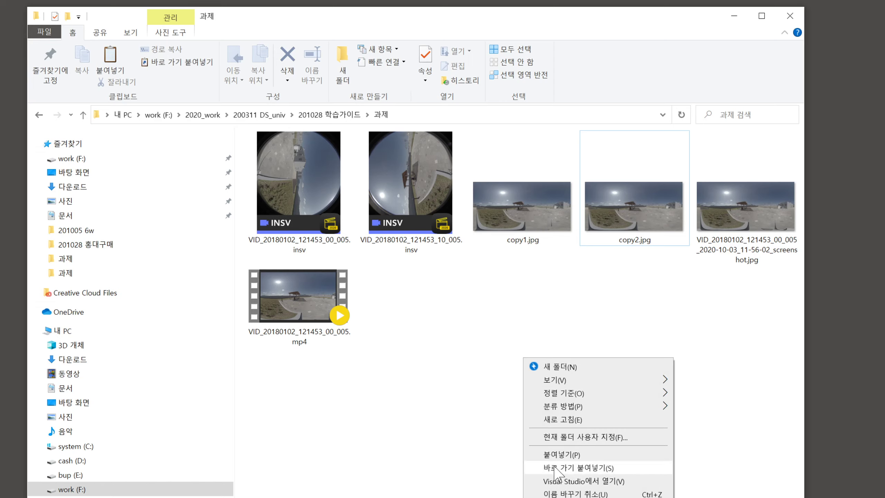
pyautogui.click(561, 455)
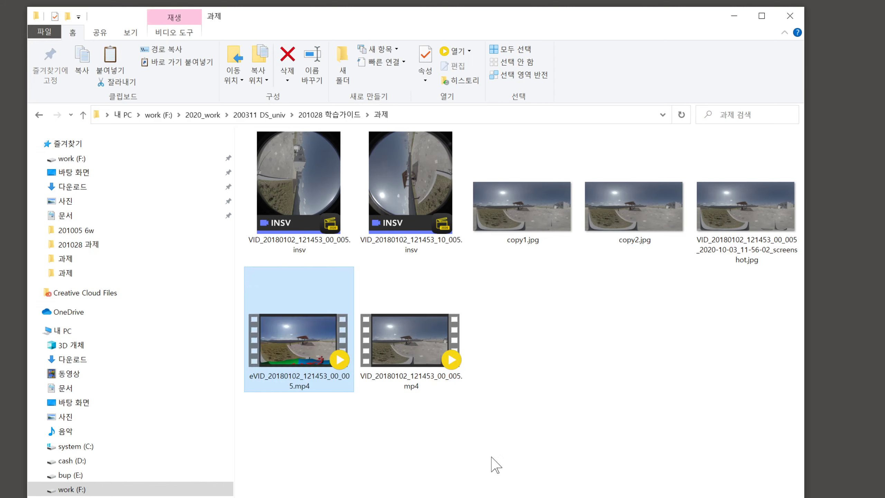
pyautogui.click(467, 467)
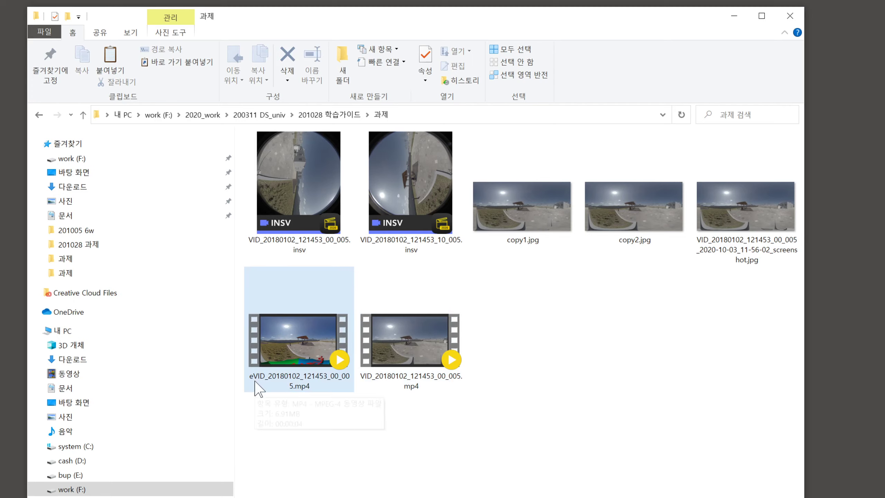
# - Play the exported eVID_20180102_121453_00_005.mp4 from the folder in PotPlayer and leave full-screen playback
pyautogui.click(427, 350)
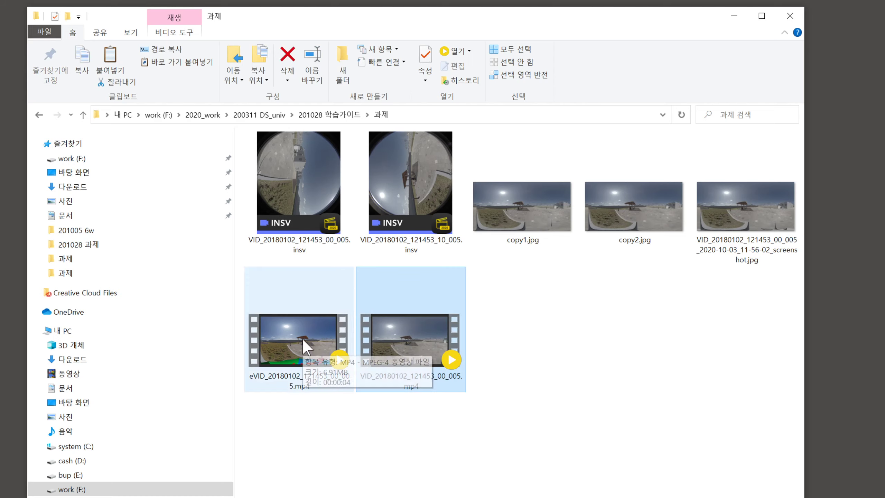
pyautogui.click(286, 336)
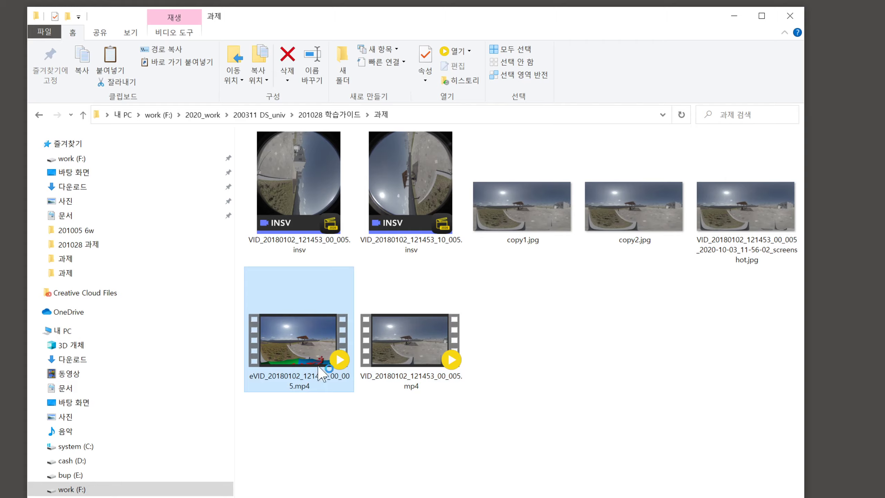
pyautogui.press('Return')
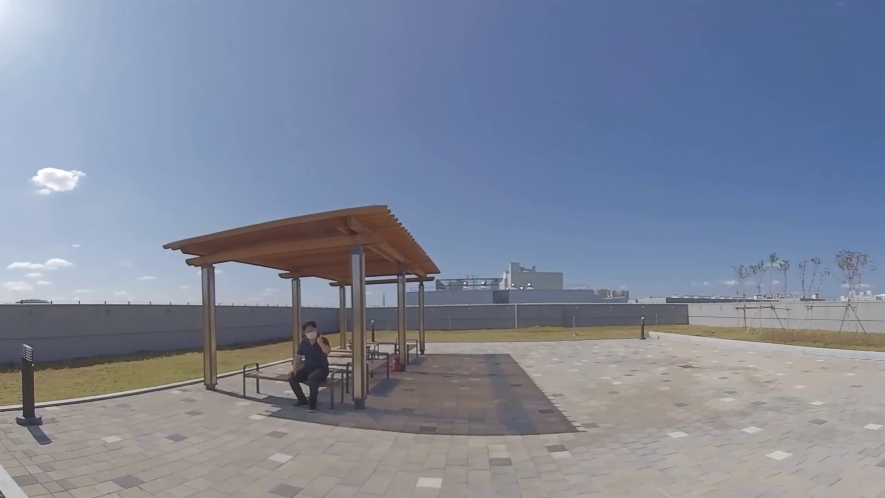
pyautogui.press('Escape')
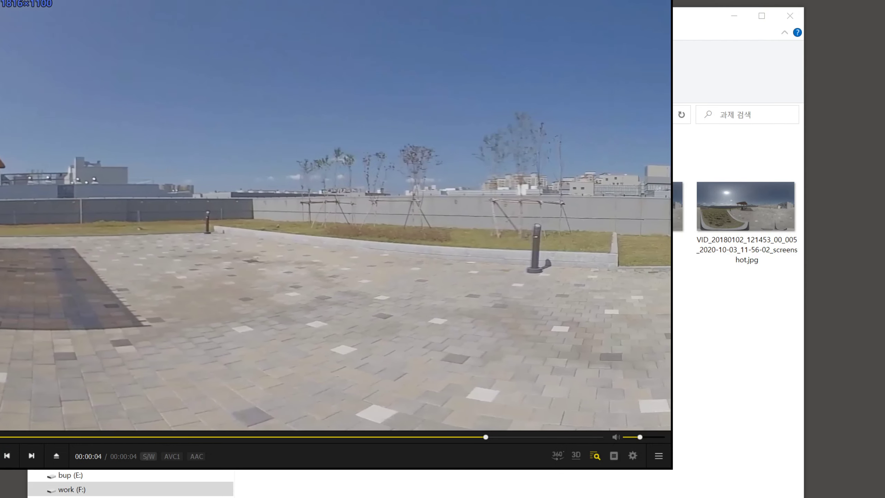
# - Reposition and widen the player window, look around the exported 360° video, and close the player
pyautogui.moveTo(366, 4); pyautogui.dragTo(474, 30)
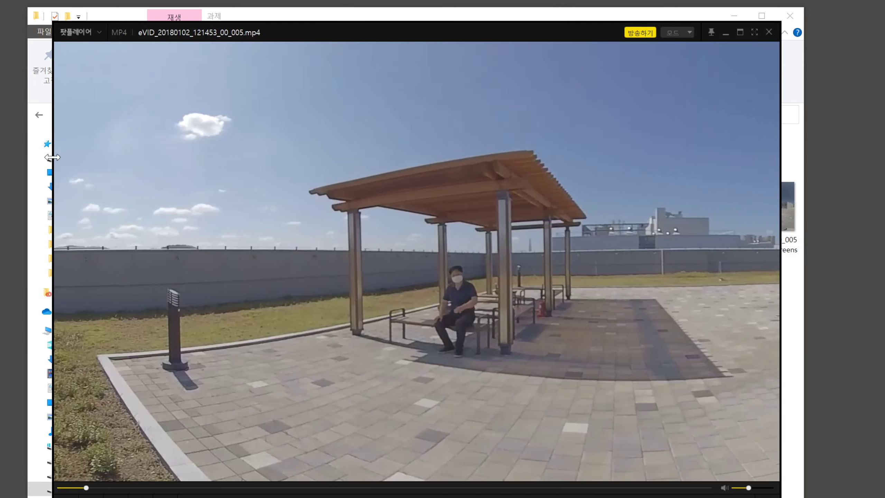
pyautogui.moveTo(53, 159); pyautogui.dragTo(25, 158)
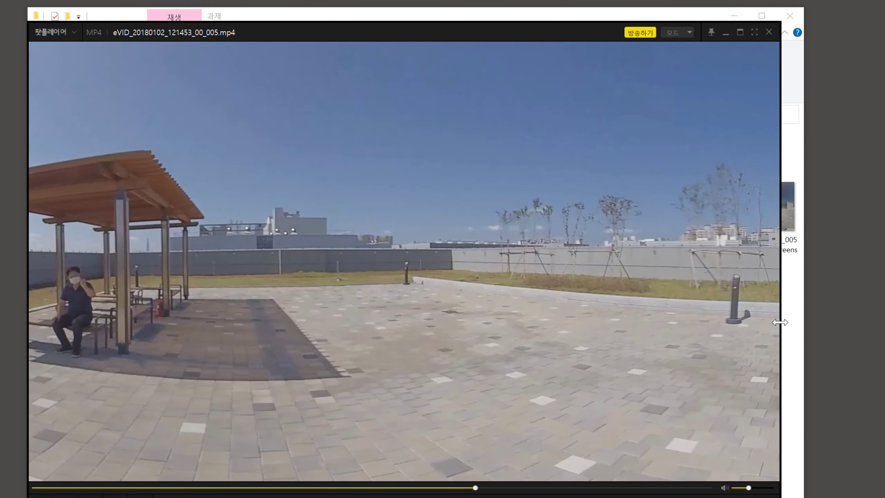
pyautogui.moveTo(785, 332); pyautogui.dragTo(803, 331)
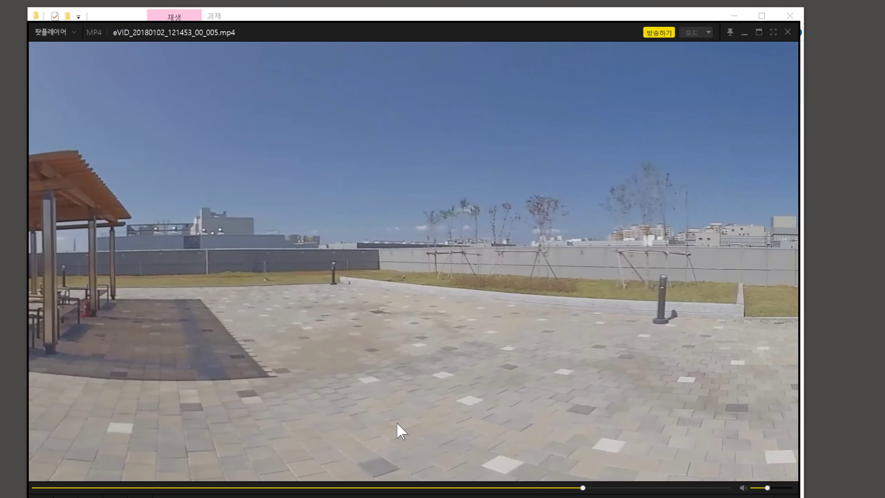
pyautogui.moveTo(396, 437)
pyautogui.mouseDown()
pyautogui.moveTo(394, 218)
pyautogui.moveTo(416, 369)
pyautogui.moveTo(416, 478)
pyautogui.moveTo(401, 447)
pyautogui.mouseUp()
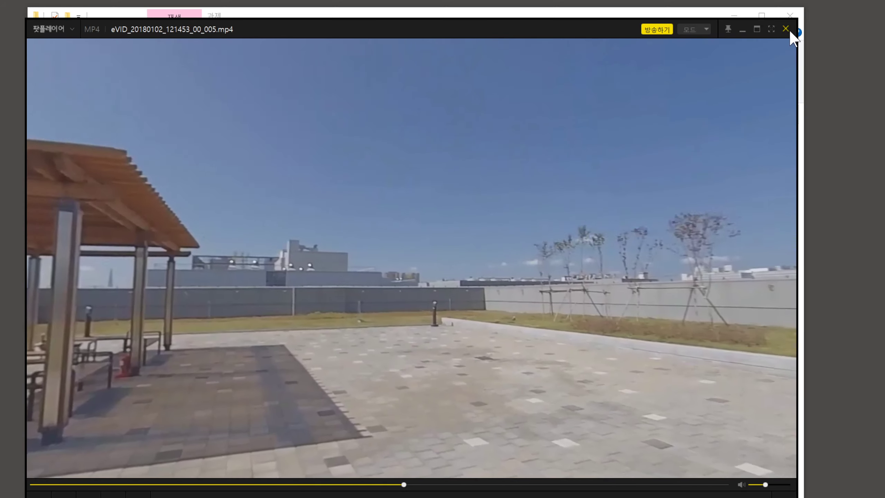
pyautogui.click(786, 29)
pyautogui.click(558, 390)
pyautogui.click(324, 338)
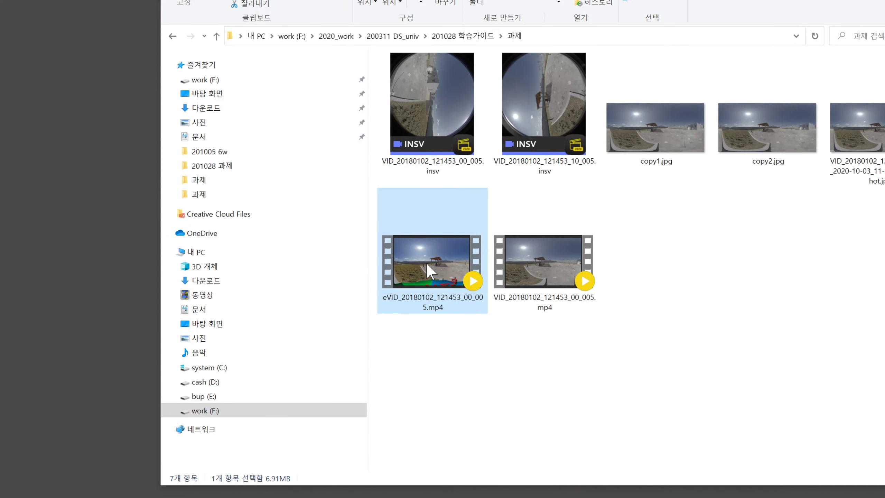
pyautogui.rightClick(426, 261)
pyautogui.click(400, 365)
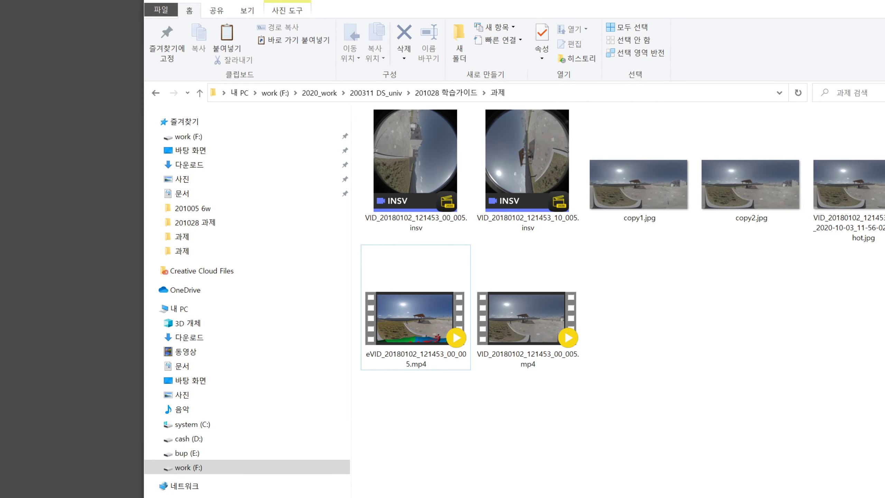
# - Reposition the File Explorer window on the desktop so the whole 과제 folder window is in view
pyautogui.moveTo(829, 10); pyautogui.dragTo(818, 141)
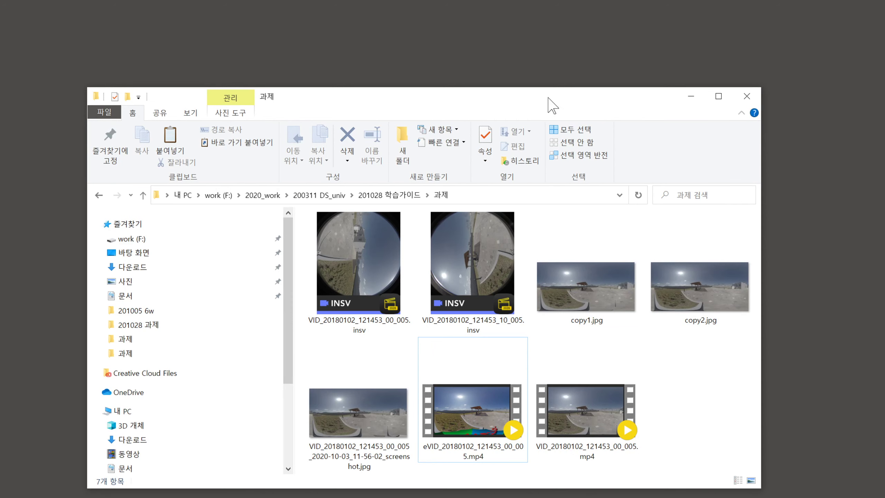
pyautogui.moveTo(513, 96); pyautogui.dragTo(521, 65)
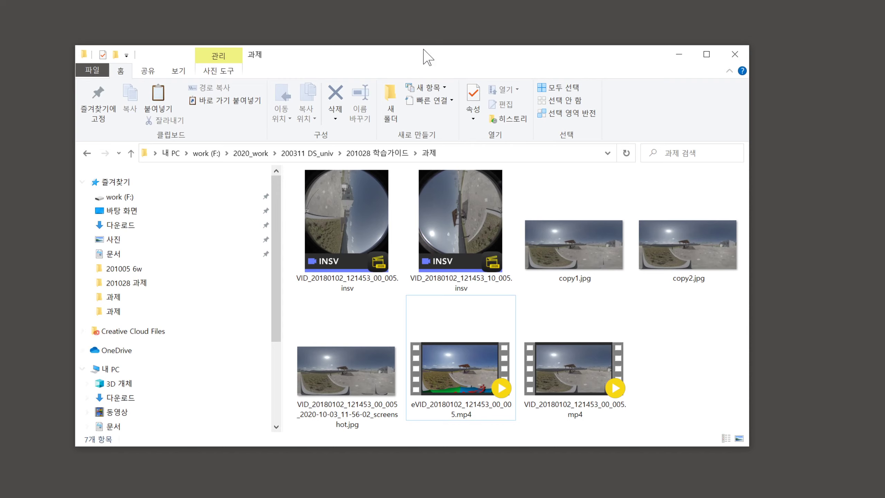
pyautogui.moveTo(431, 54); pyautogui.dragTo(455, 41)
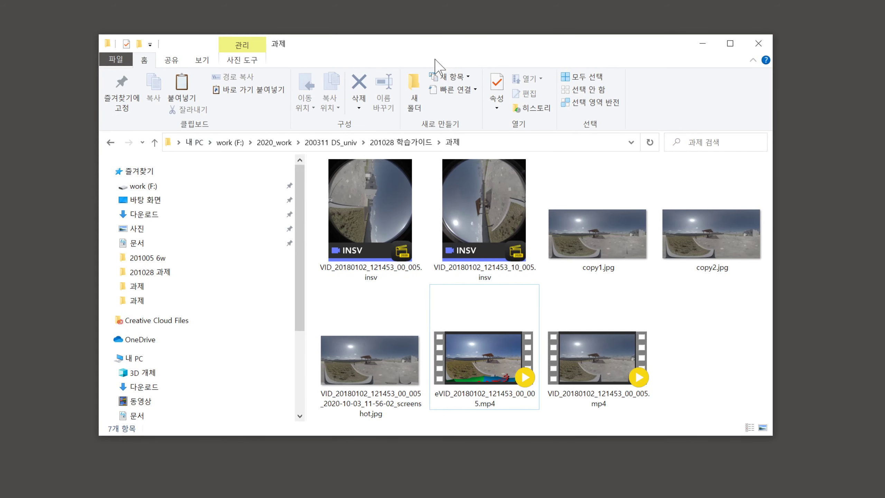